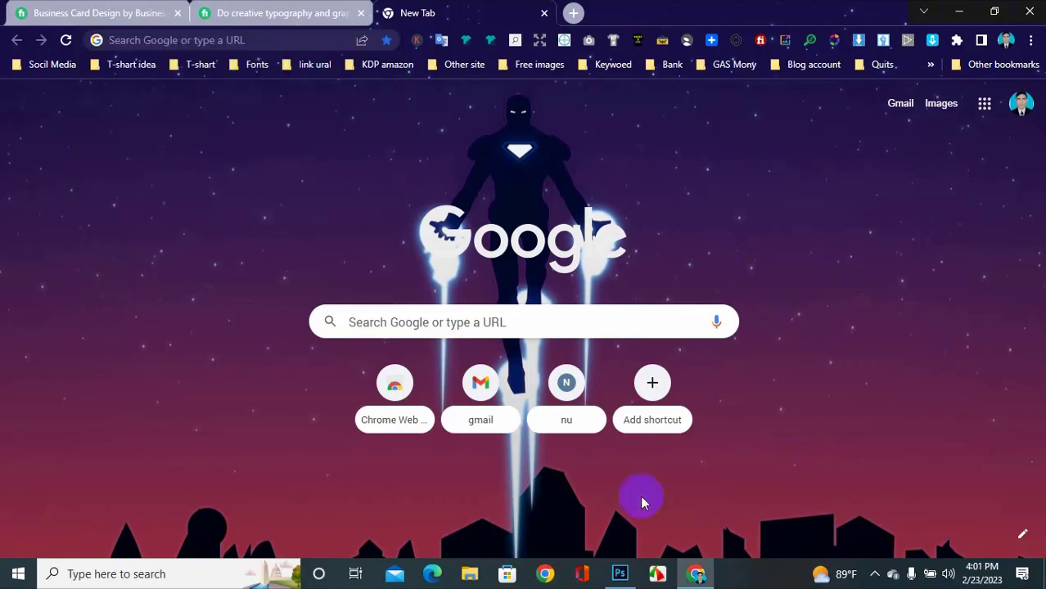
# - Switch to Photoshop and close the open Bc mine 1.psd document
pyautogui.click(620, 574)
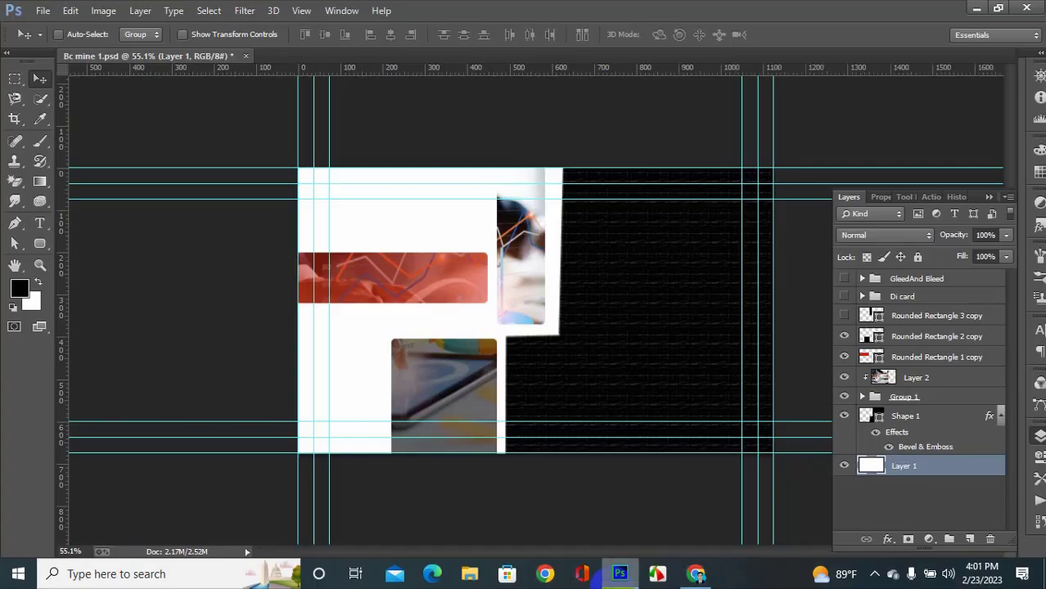
pyautogui.click(246, 55)
pyautogui.click(526, 228)
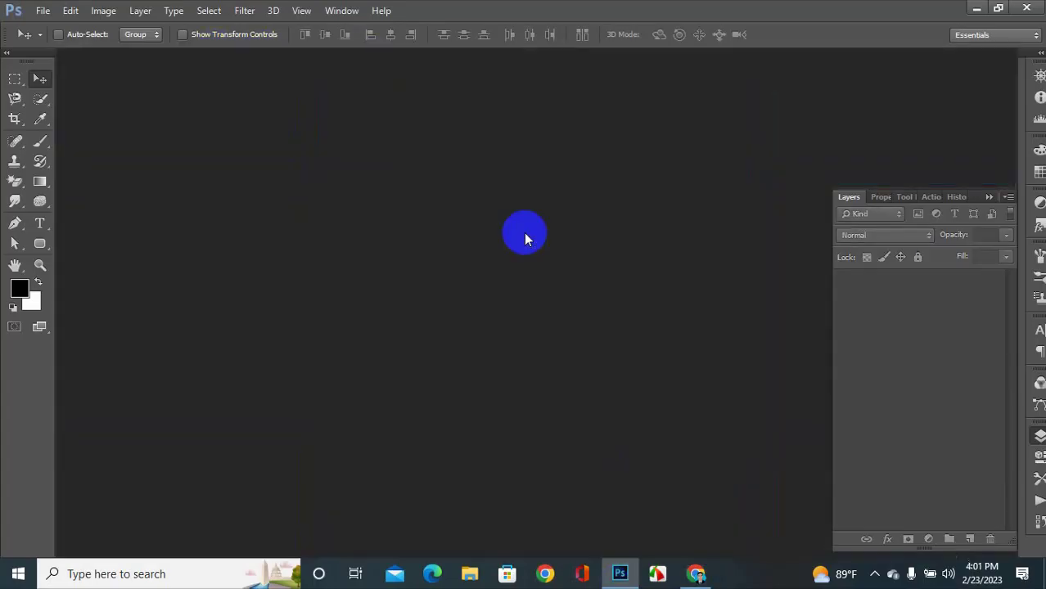
# - Start a new document with a width of 2000 pixels and a height of 2000 pixels
pyautogui.click(43, 9)
pyautogui.click(49, 30)
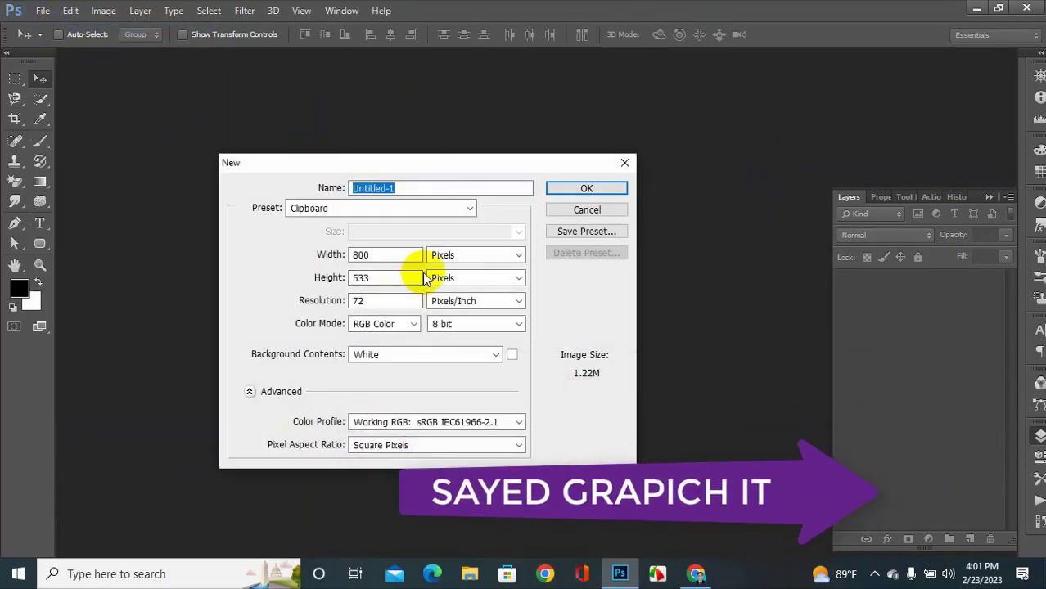
pyautogui.doubleClick(384, 255)
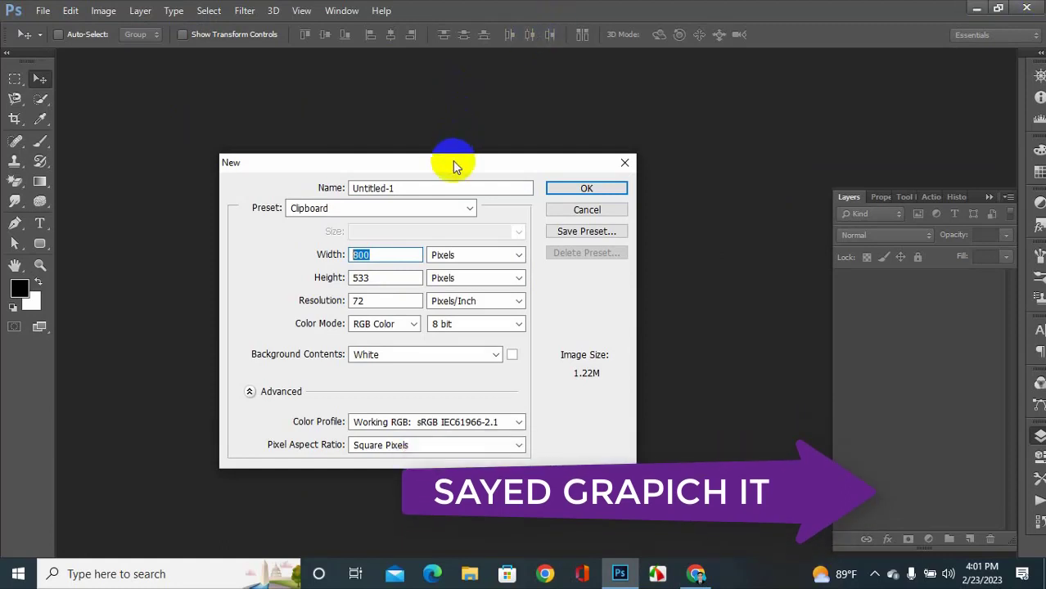
pyautogui.moveTo(453, 166); pyautogui.dragTo(457, 143)
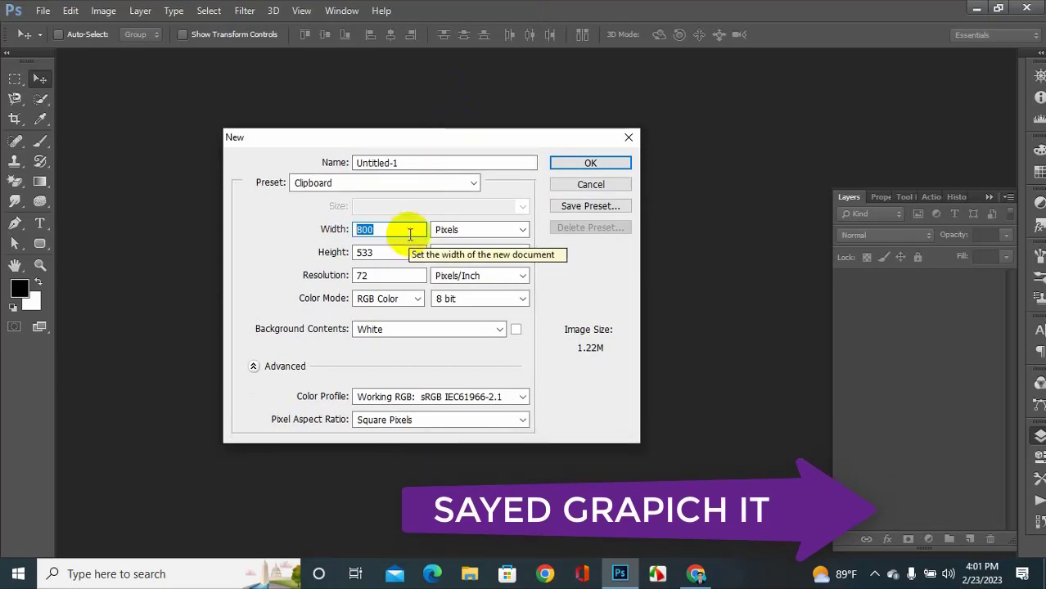
pyautogui.write('000')
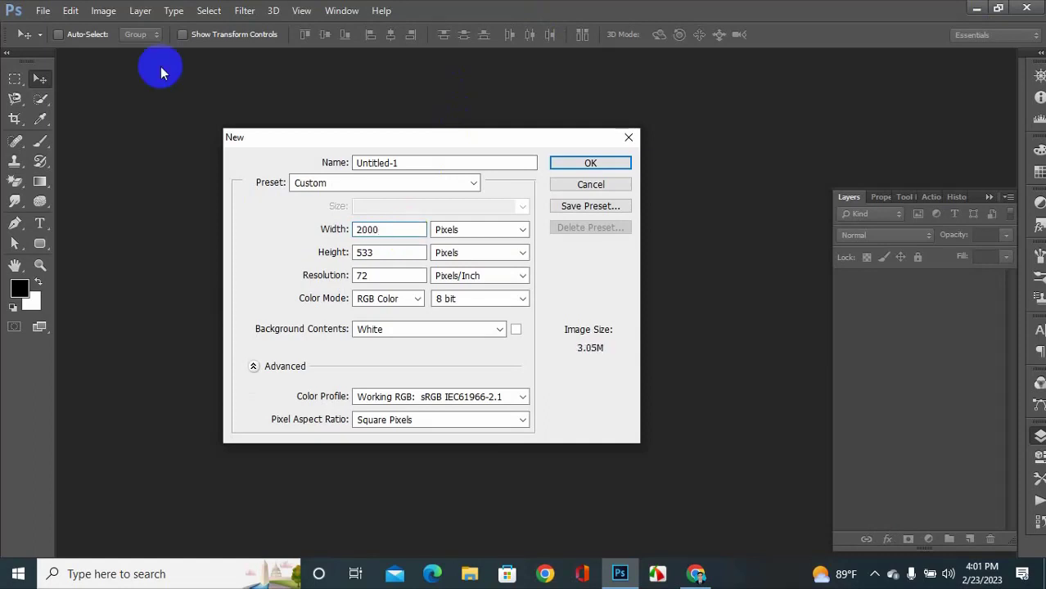
pyautogui.press('Tab')
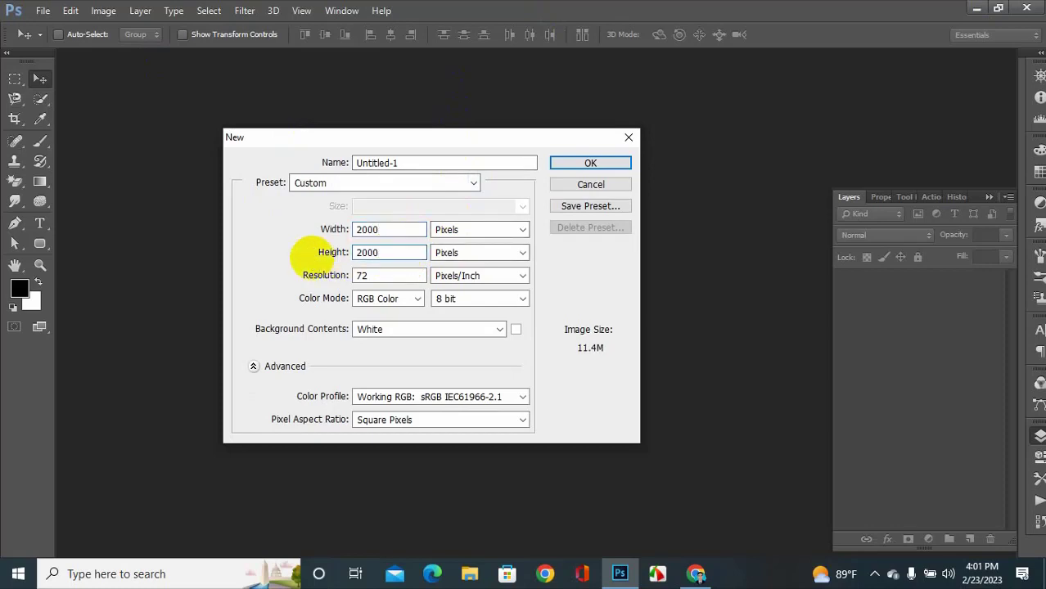
# - Set the resolution to 300 pixels/inch, create the document and dock its floating window as a tab
pyautogui.click(385, 276)
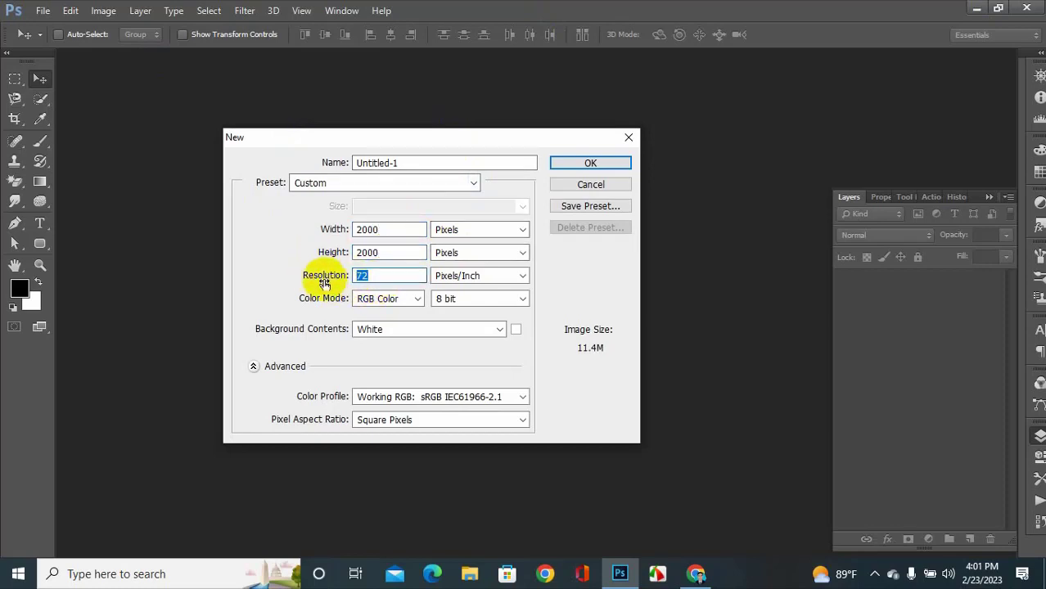
pyautogui.write('300')
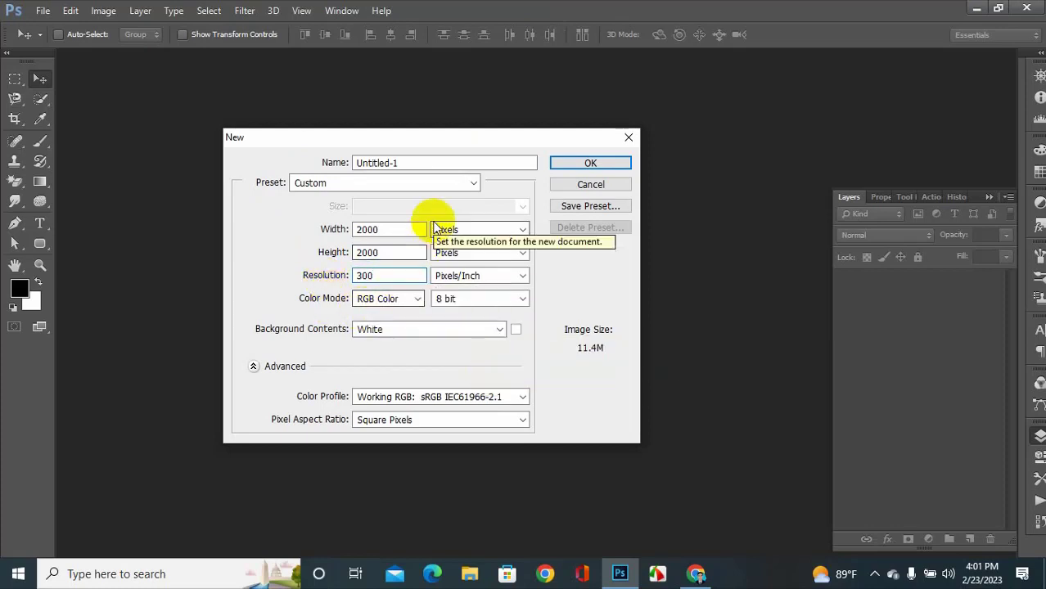
pyautogui.moveTo(379, 230); pyautogui.dragTo(365, 229)
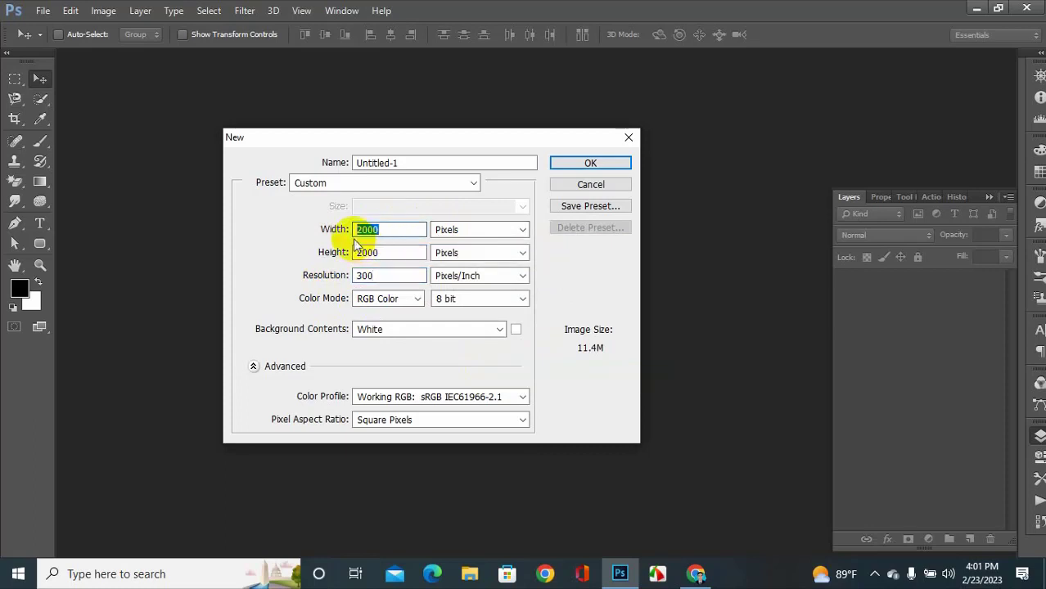
pyautogui.click(598, 164)
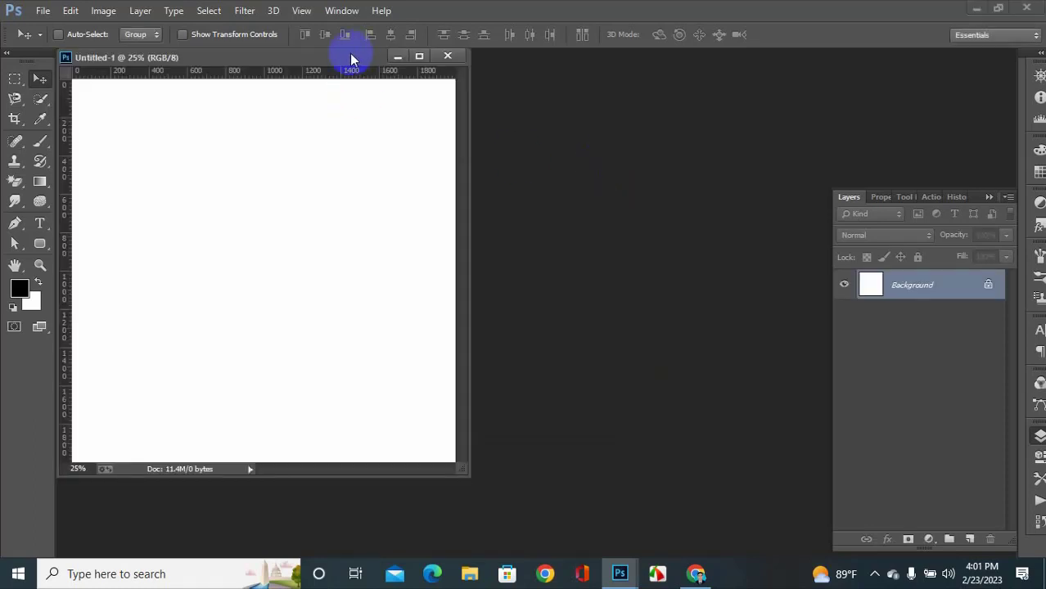
pyautogui.click(398, 56)
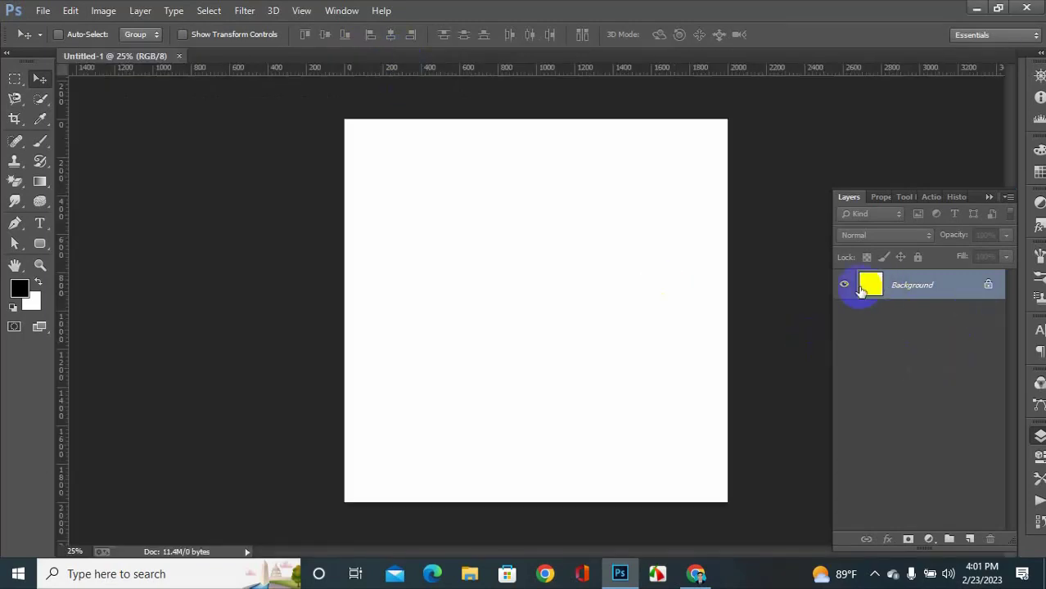
# - Draw a black rounded rectangle of about 844 × 491 px in the upper middle of the canvas
pyautogui.scroll(1, 622, 360)
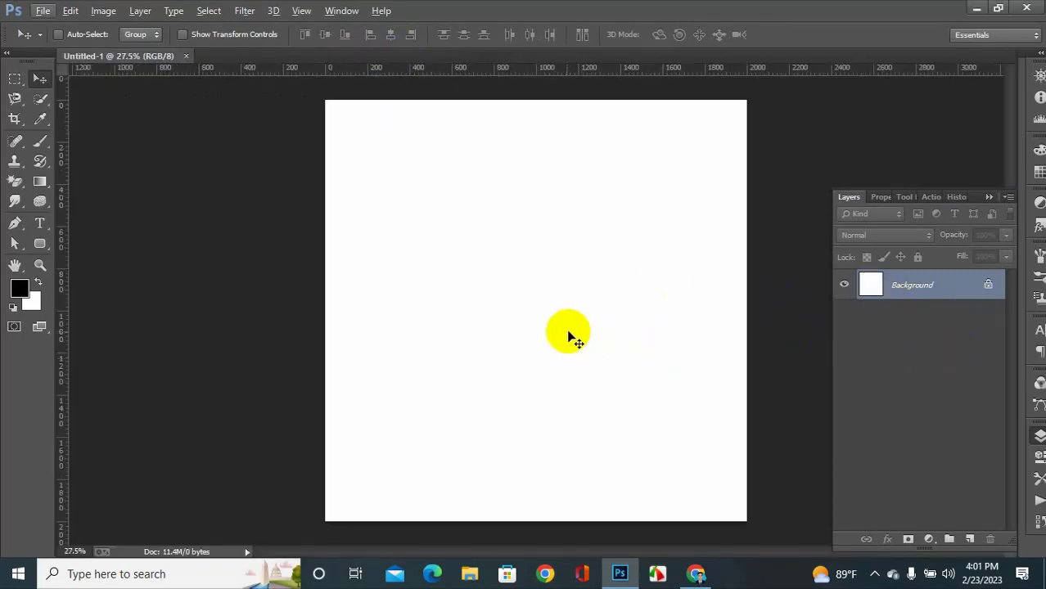
pyautogui.click(40, 243)
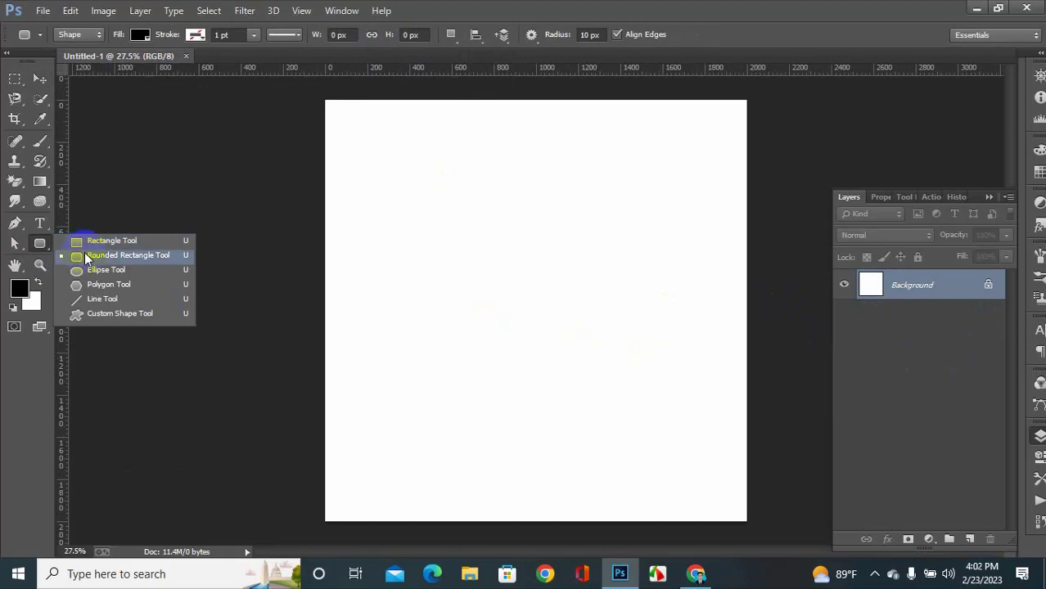
pyautogui.click(87, 257)
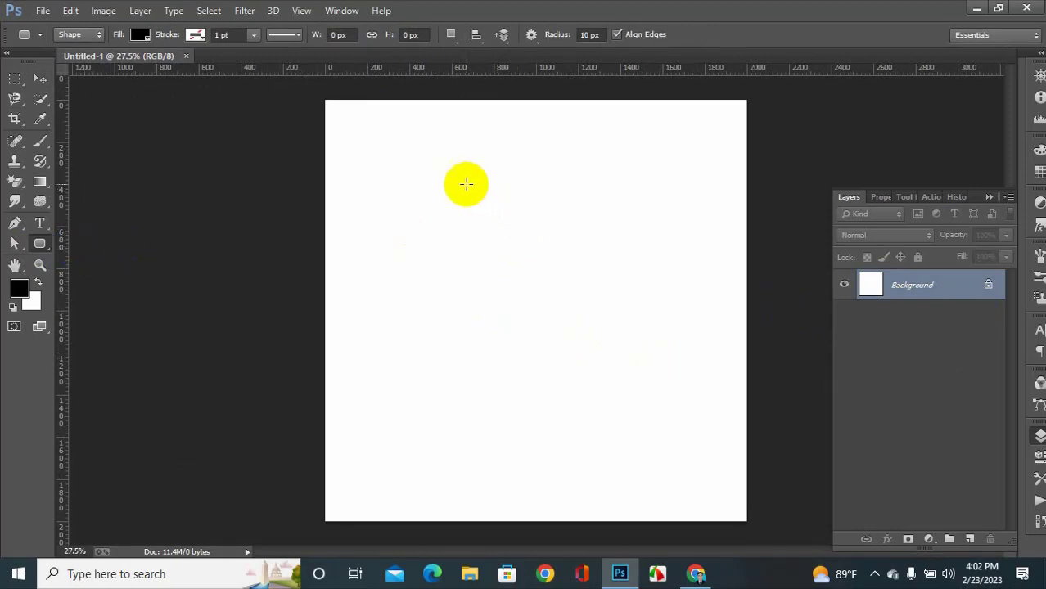
pyautogui.moveTo(467, 185); pyautogui.dragTo(644, 287)
# - Set all corner radii of the rounded rectangle to 40 px
pyautogui.click(875, 353)
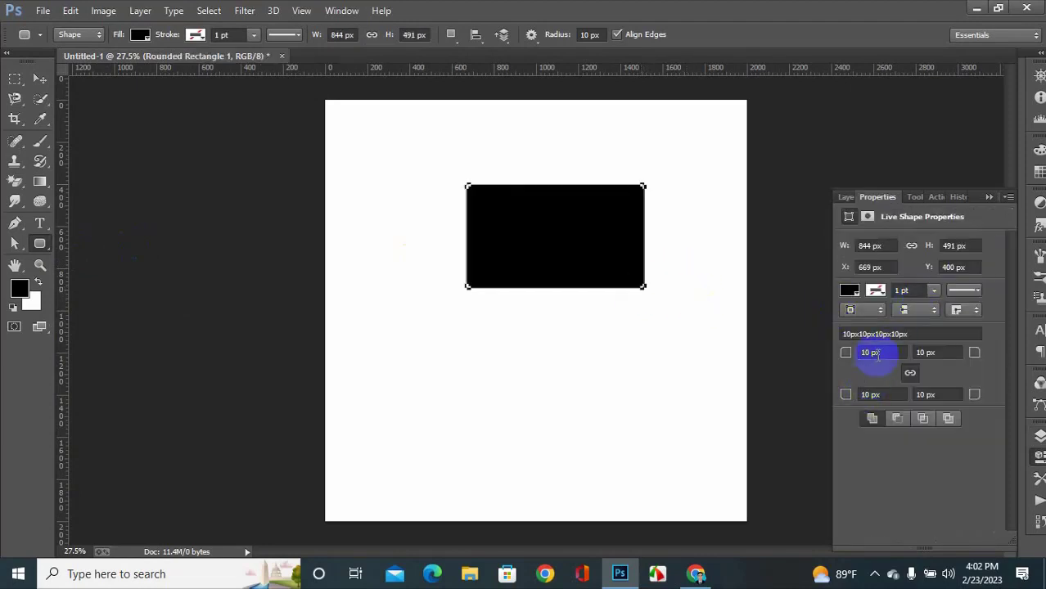
pyautogui.doubleClick(860, 354)
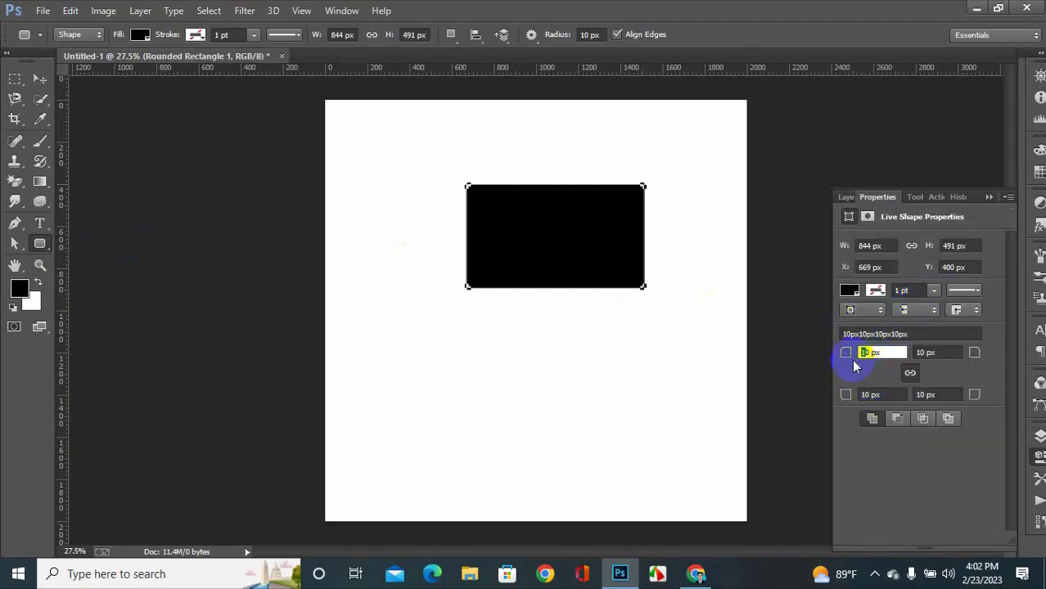
pyautogui.write('40')
pyautogui.press('Tab')
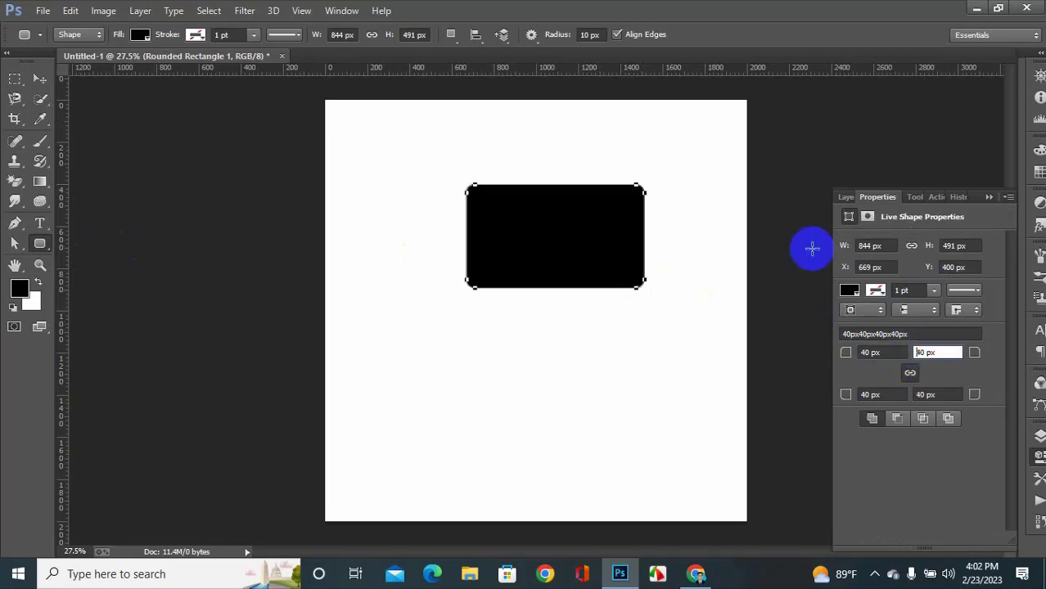
# - Change the rounded rectangle's fill colour to bright sky blue
pyautogui.click(873, 268)
pyautogui.click(859, 290)
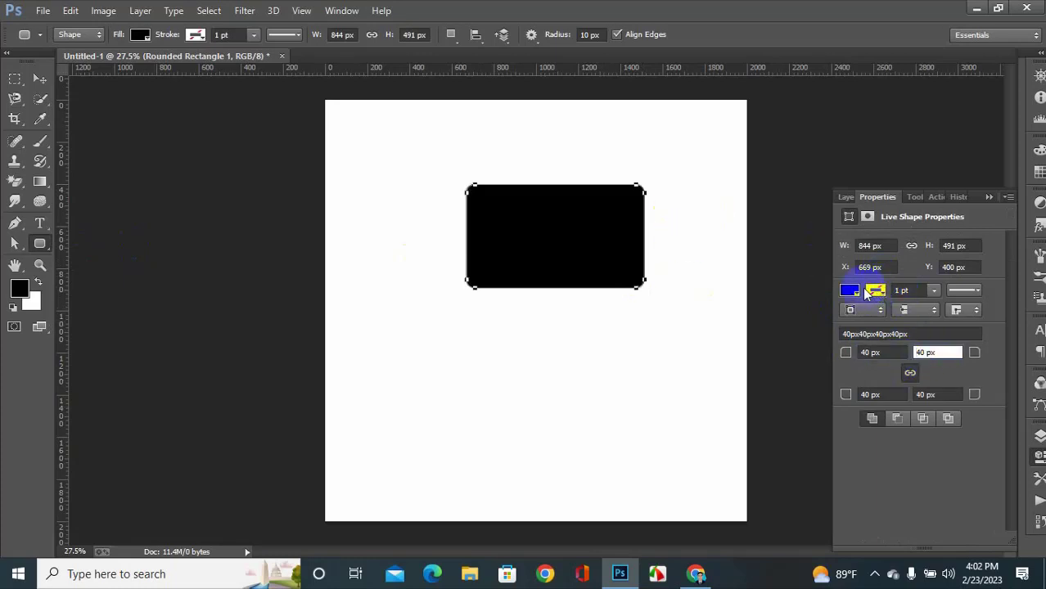
pyautogui.click(853, 291)
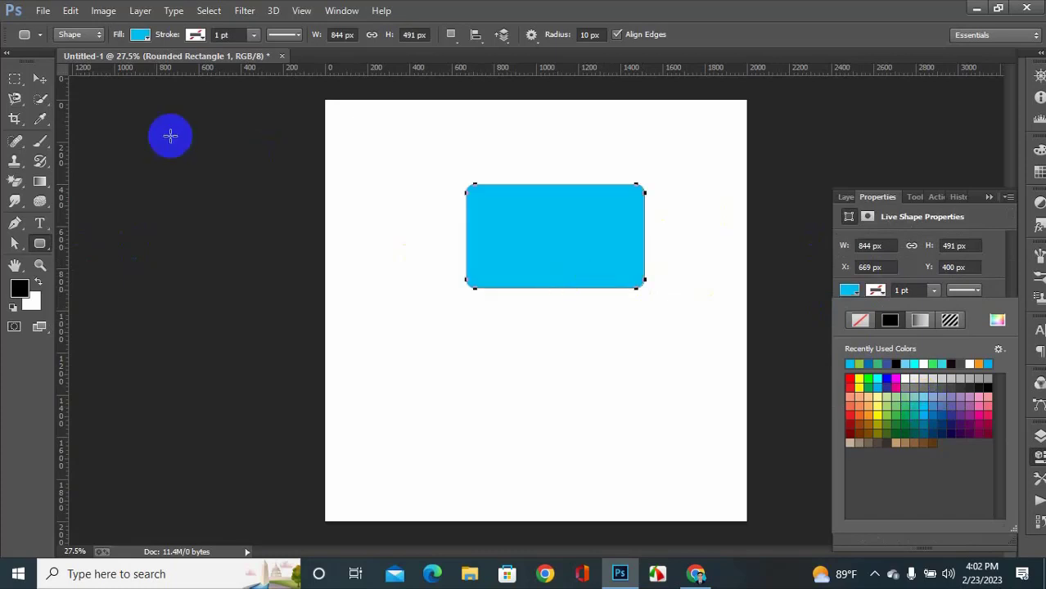
# - Move the blue rectangle to about X 516 px, Y 379 px and enlarge it to about 895 × 542 px
pyautogui.click(41, 79)
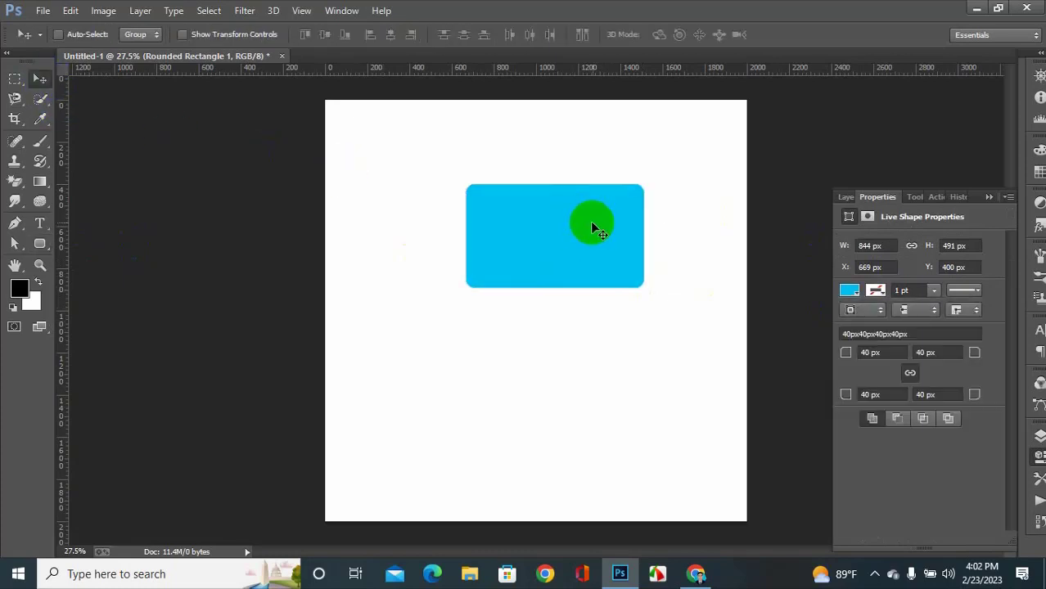
pyautogui.moveTo(590, 221); pyautogui.dragTo(565, 226)
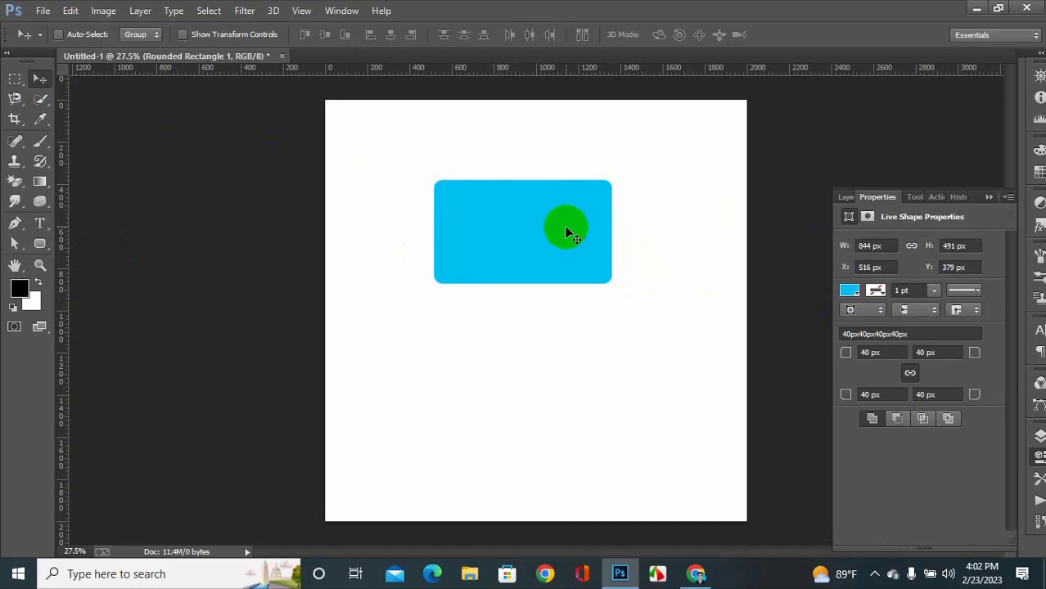
pyautogui.hotkey('ctrl', 't')
pyautogui.moveTo(612, 283); pyautogui.dragTo(626, 296)
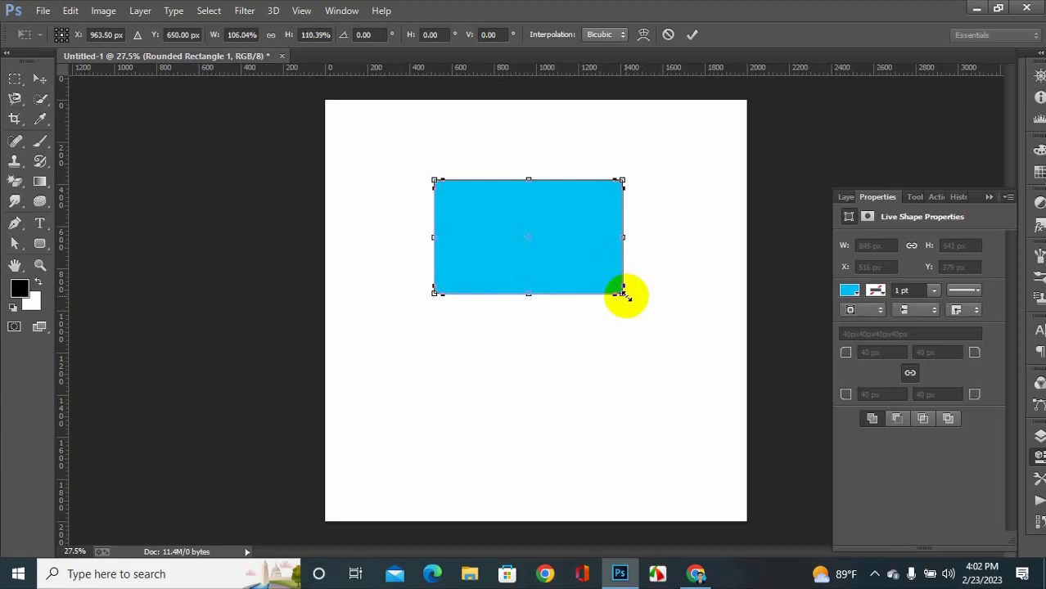
pyautogui.press('Return')
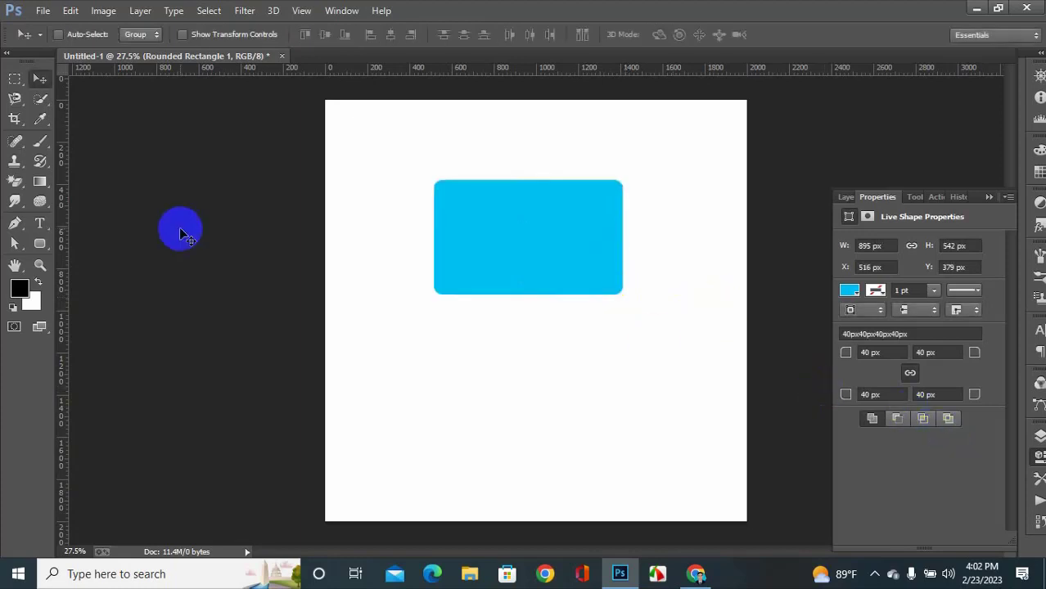
# - Draw a second blue rounded rectangle of about 870 × 518 px over the first and set its corner radii to 40 px
pyautogui.click(40, 243)
pyautogui.press('Return')
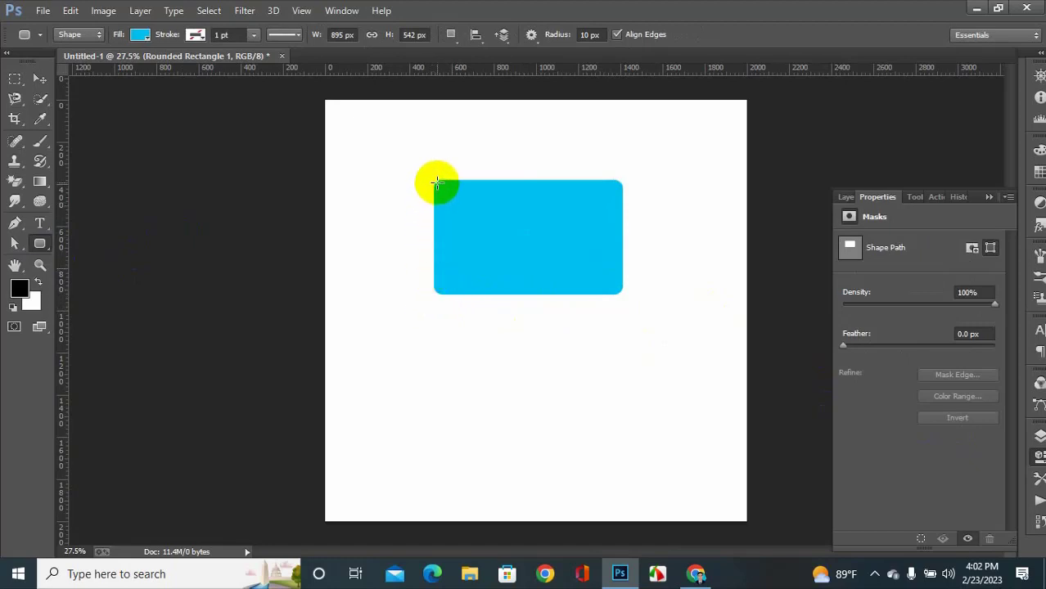
pyautogui.moveTo(436, 179); pyautogui.dragTo(616, 287)
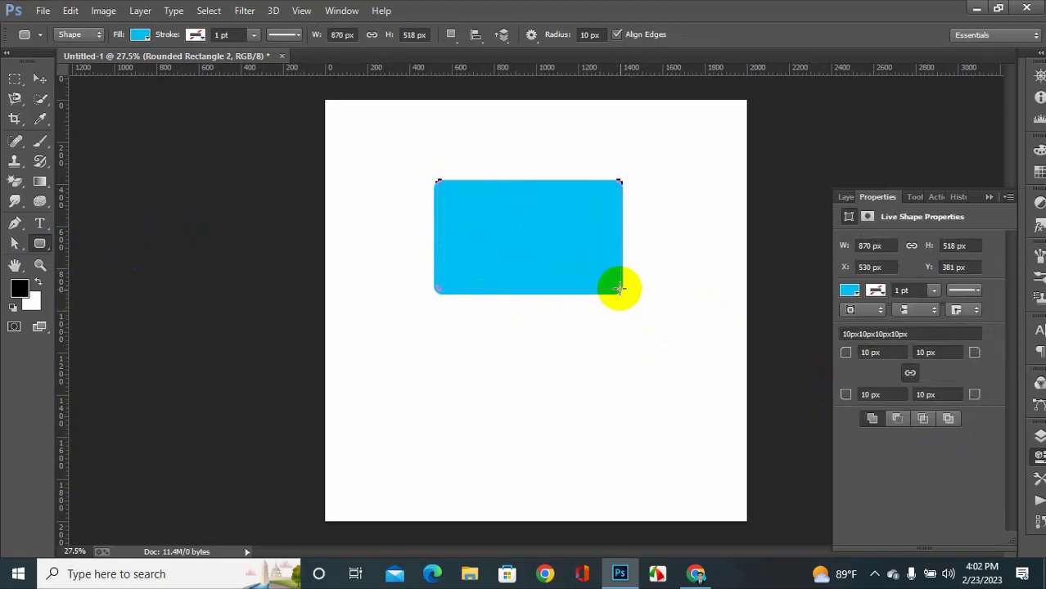
pyautogui.click(863, 353)
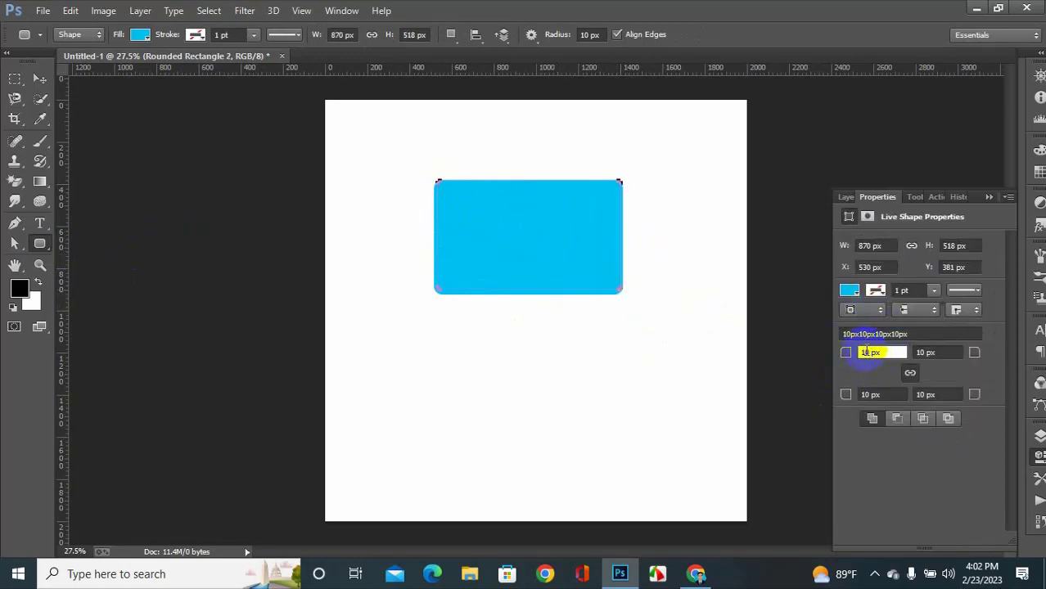
pyautogui.write('40')
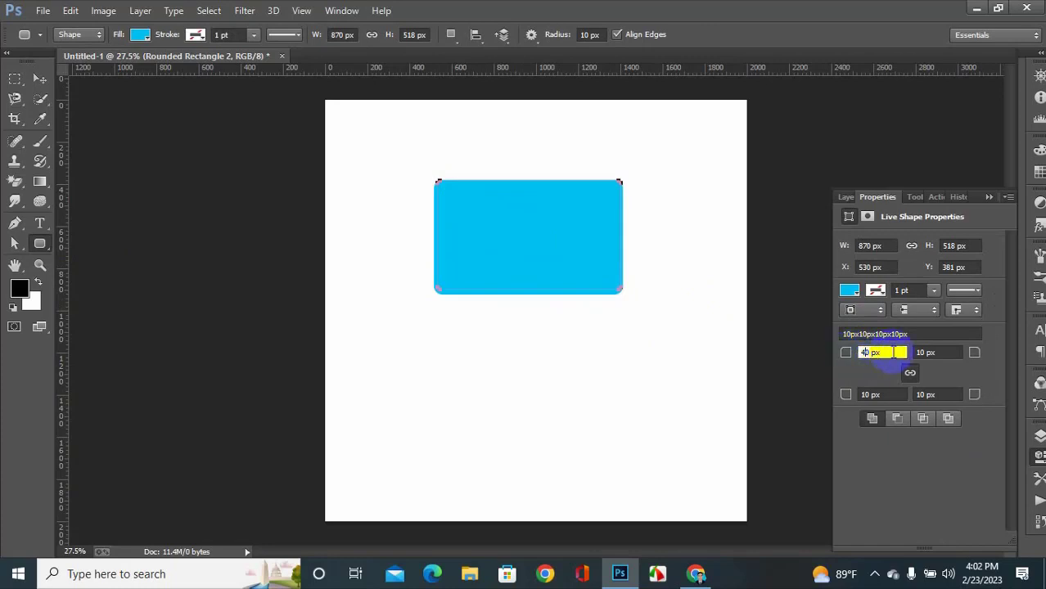
pyautogui.press('Tab')
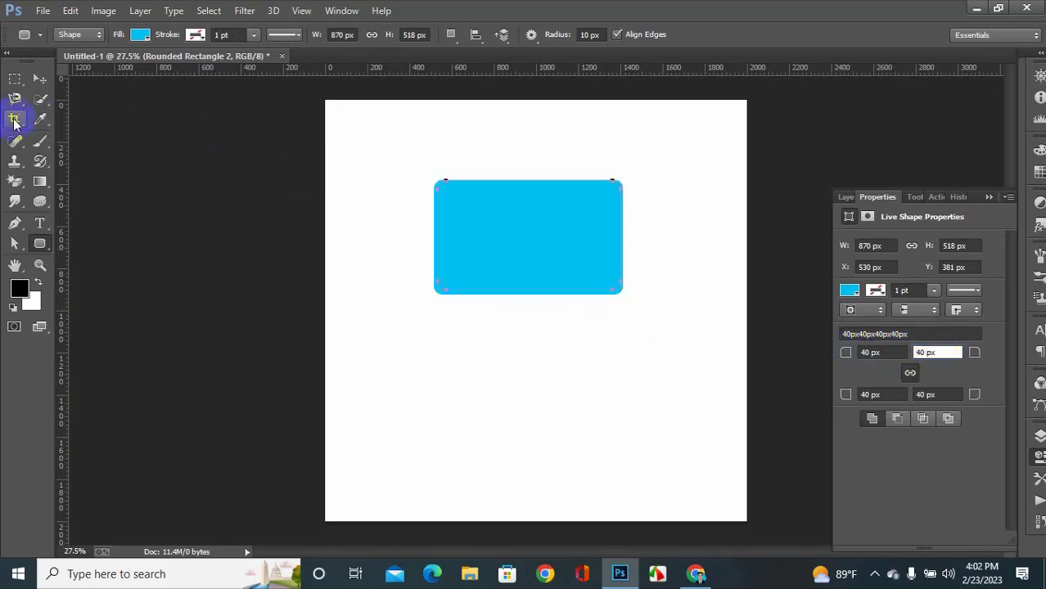
# - Resize the second rectangle to match the first at 895 × 542 px and place it just below with a small gap
pyautogui.click(40, 79)
pyautogui.moveTo(507, 227); pyautogui.dragTo(505, 352)
pyautogui.hotkey('ctrl', 't')
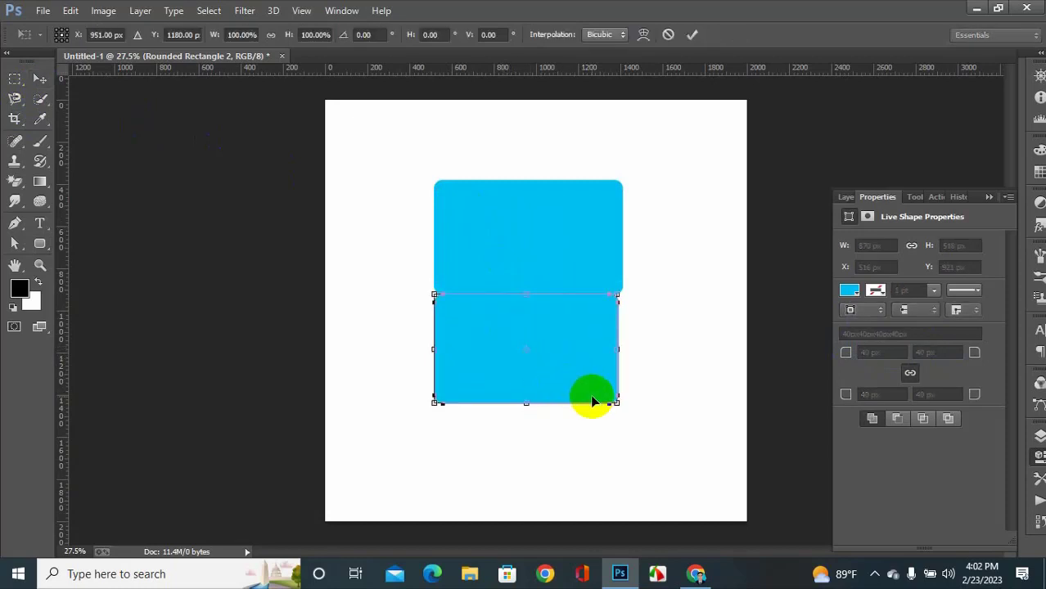
pyautogui.moveTo(619, 402); pyautogui.dragTo(624, 405)
pyautogui.moveTo(555, 357); pyautogui.dragTo(553, 243)
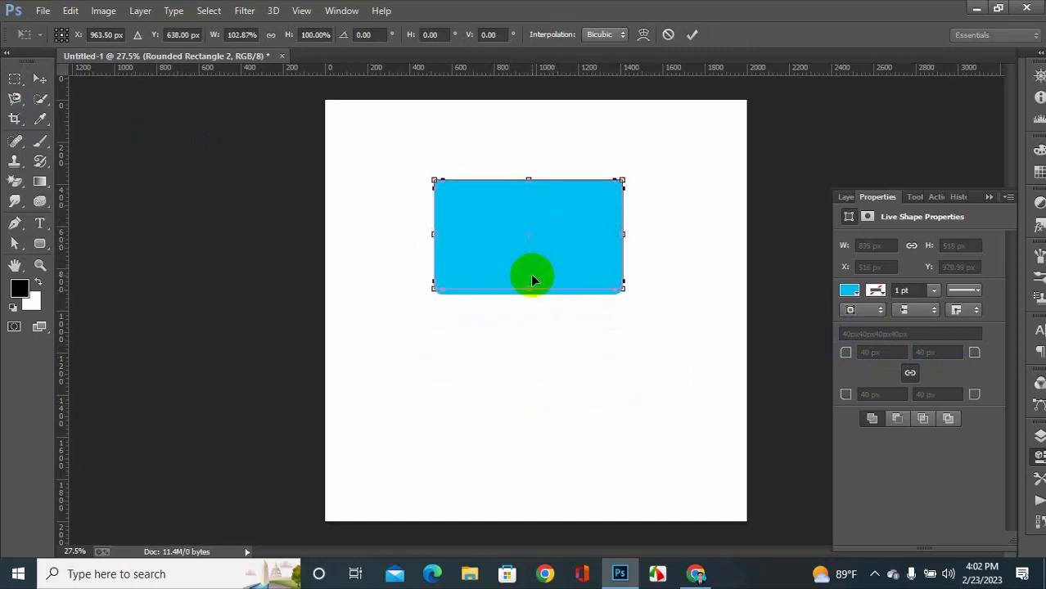
pyautogui.moveTo(528, 286); pyautogui.dragTo(528, 292)
pyautogui.moveTo(550, 249); pyautogui.dragTo(561, 366)
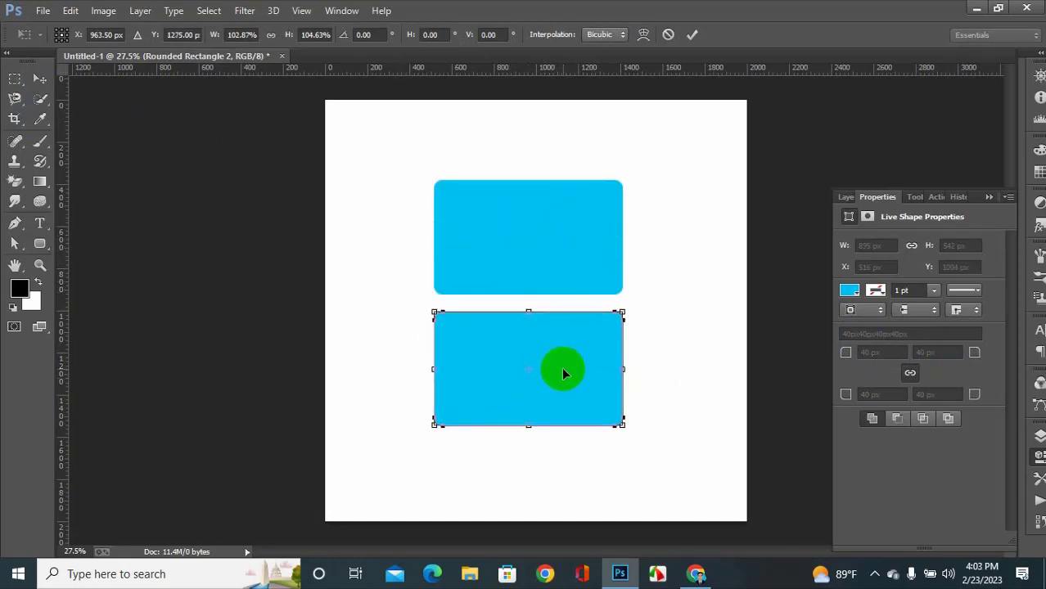
pyautogui.press('Return')
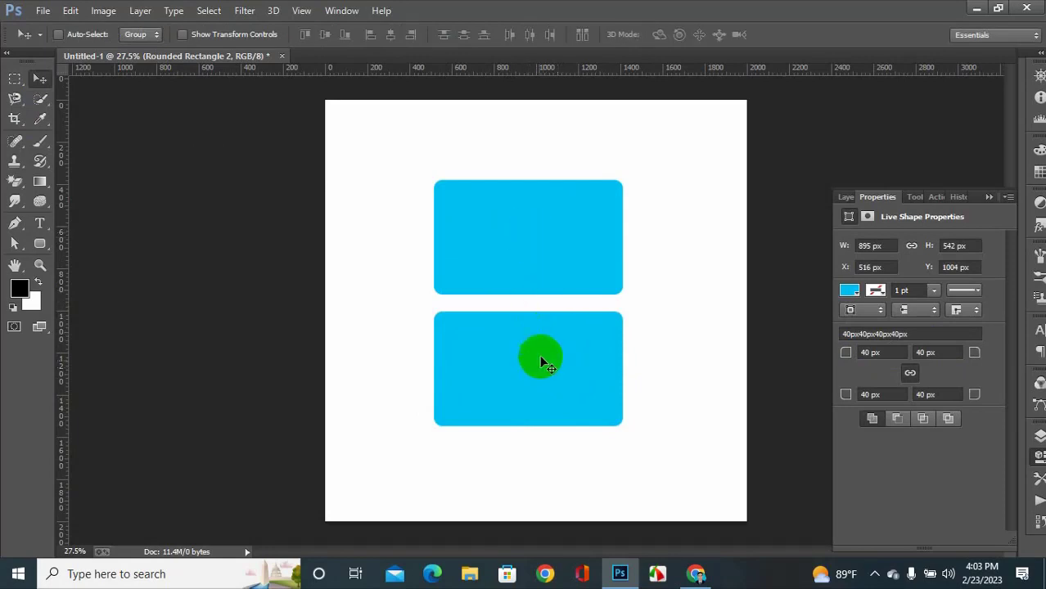
# - Rename the lower card's layer, Rounded Rectangle 2, as Font
pyautogui.click(531, 245)
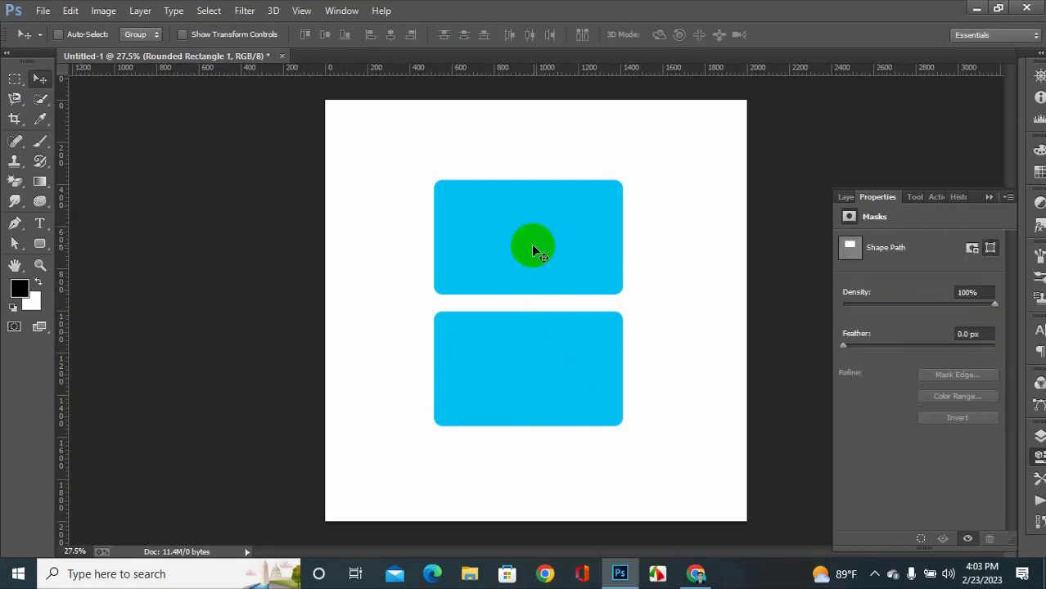
pyautogui.click(1037, 435)
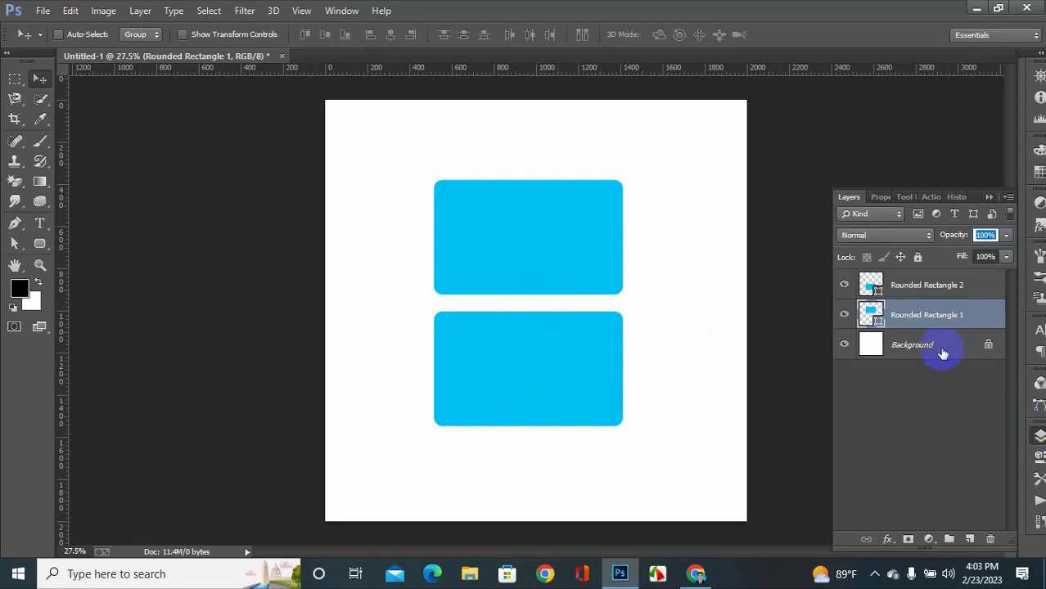
pyautogui.doubleClick(920, 315)
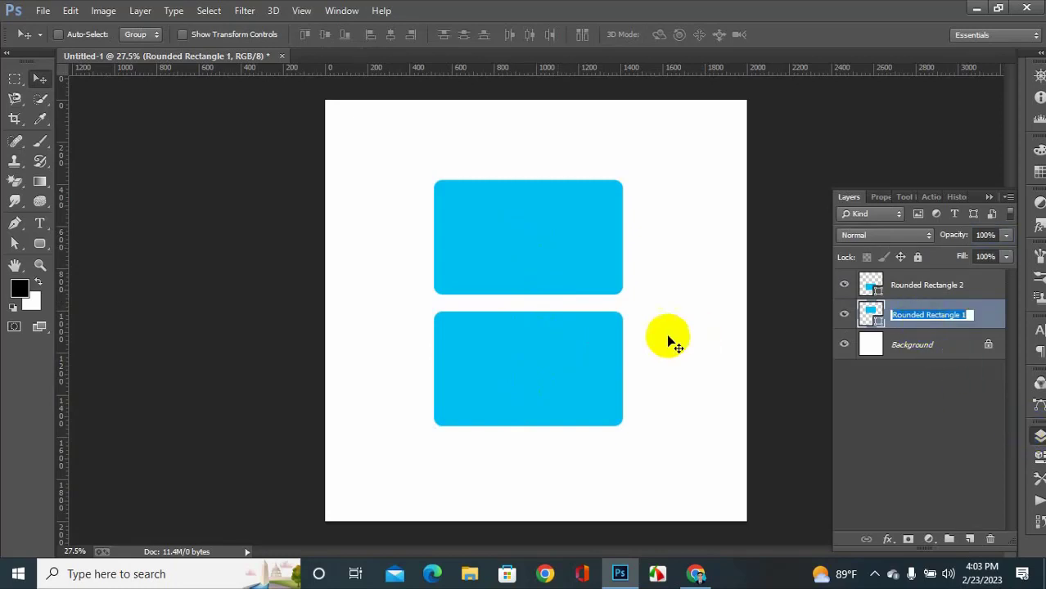
pyautogui.keyDown('ctrl'); pyautogui.click(549, 353); pyautogui.keyUp('ctrl')
pyautogui.hotkey('alt', '[')
pyautogui.hotkey('alt', ']')
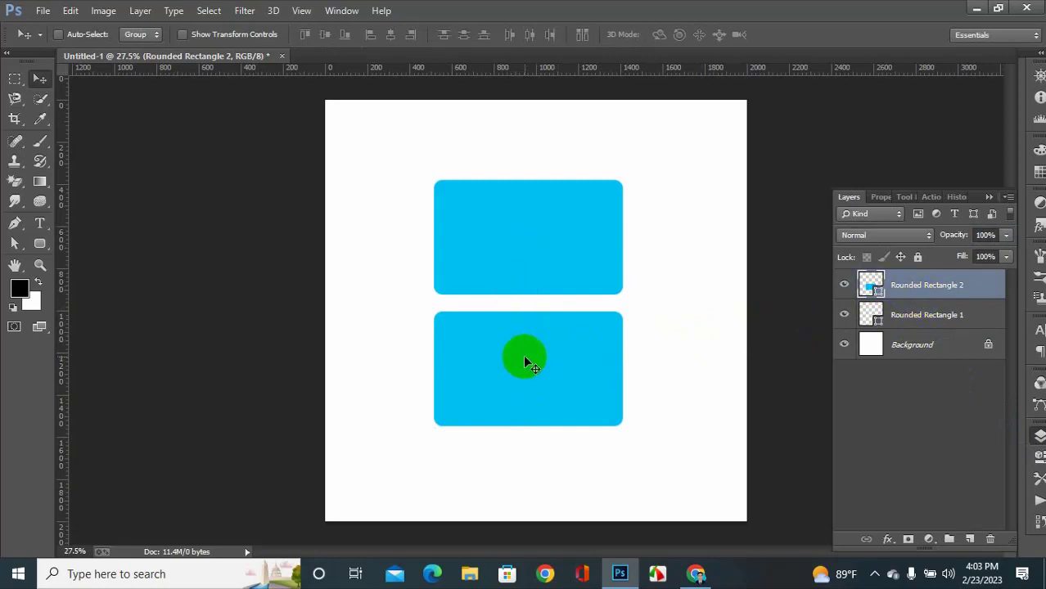
pyautogui.click(916, 286)
pyautogui.write('Fon')
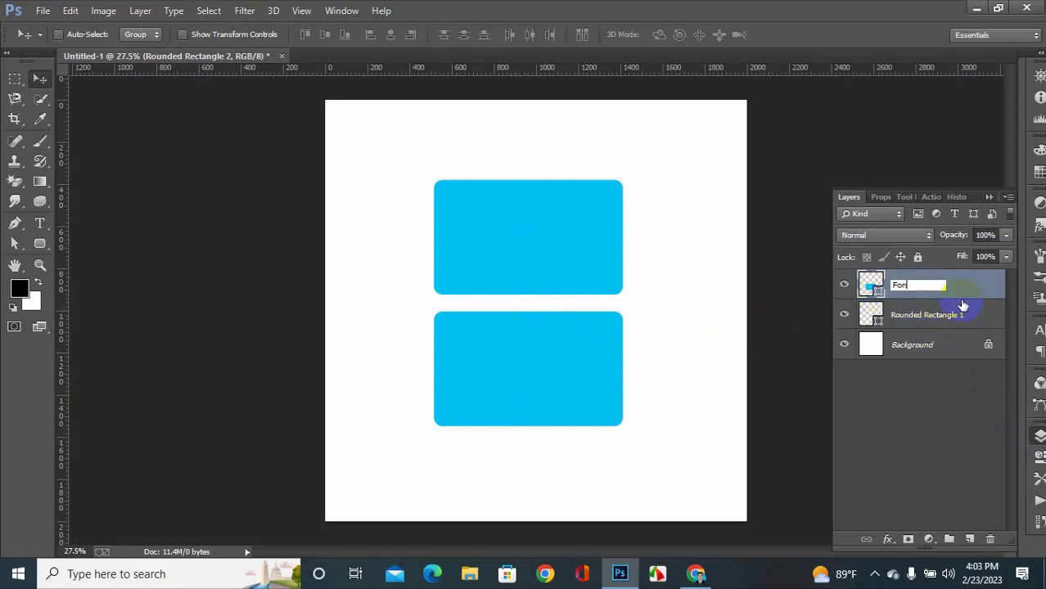
pyautogui.write('t')
# - Rename the upper card's layer, Rounded Rectangle 1, as Back
pyautogui.click(900, 314)
pyautogui.doubleClick(900, 314)
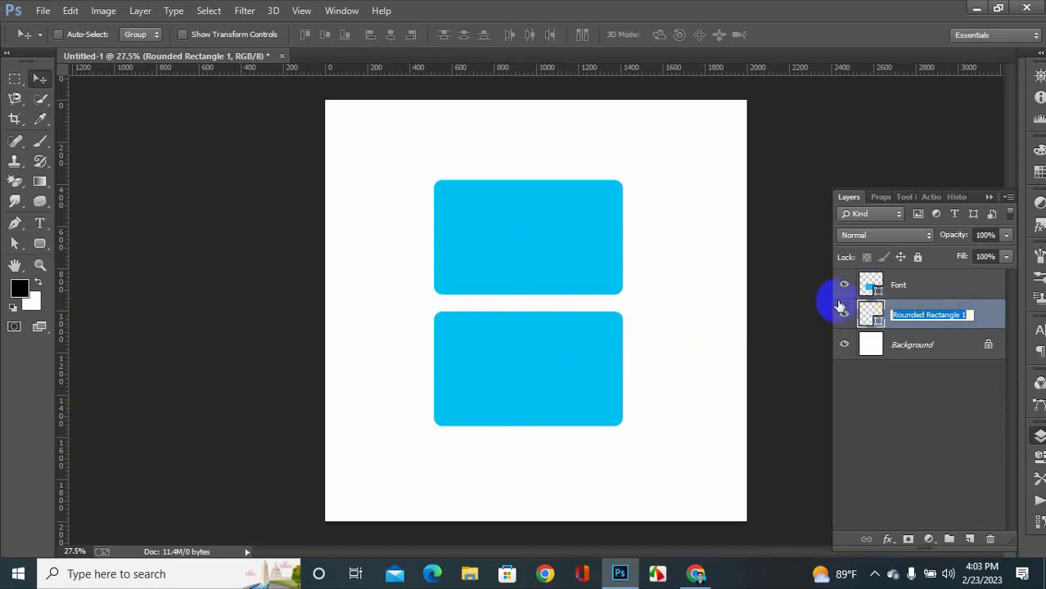
pyautogui.write('Back')
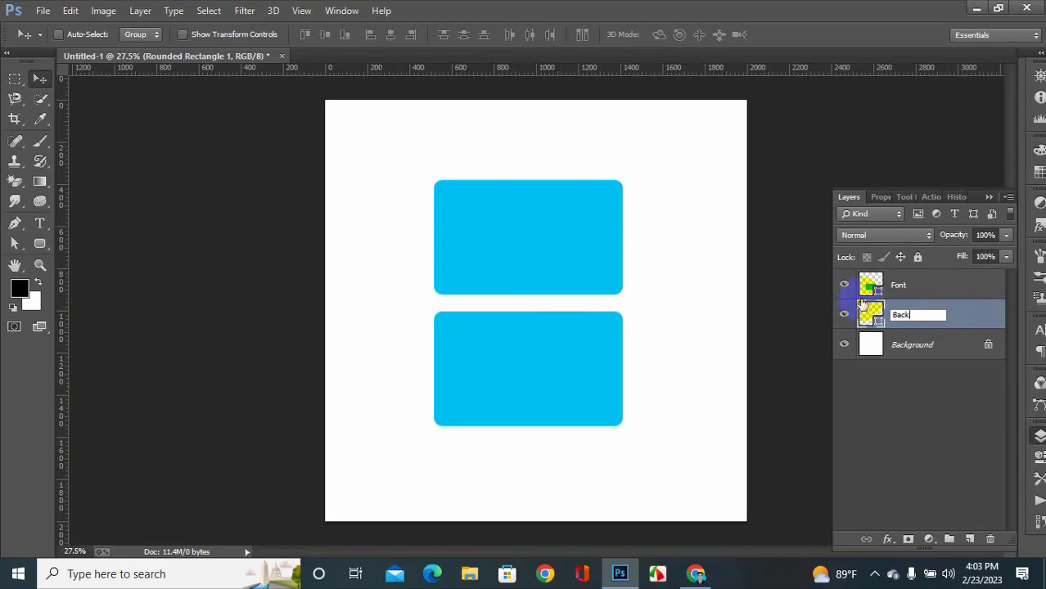
pyautogui.click(869, 312)
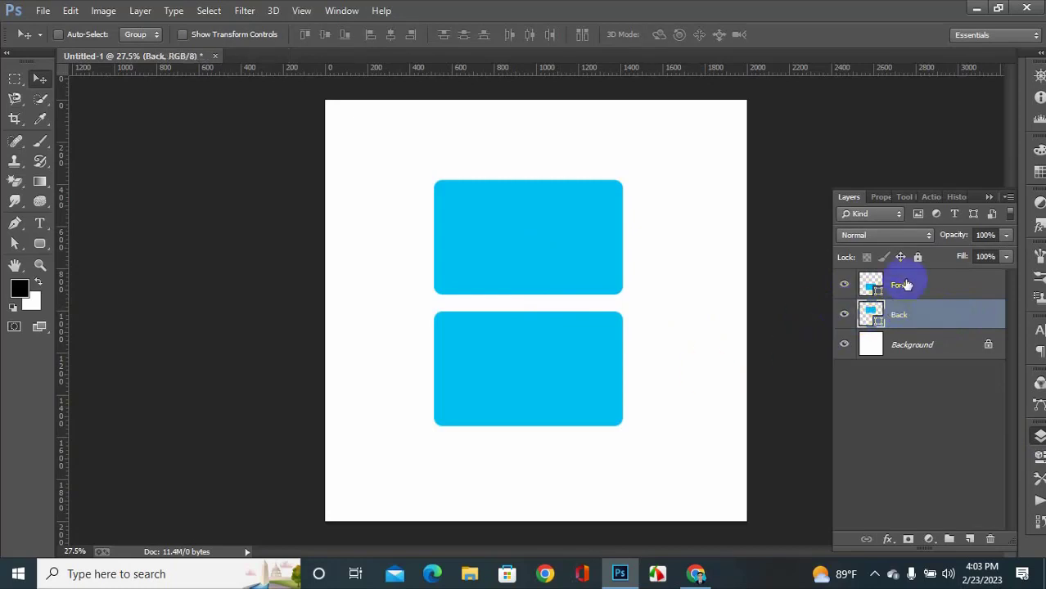
pyautogui.click(906, 284)
pyautogui.click(927, 331)
pyautogui.scroll(1, 697, 347)
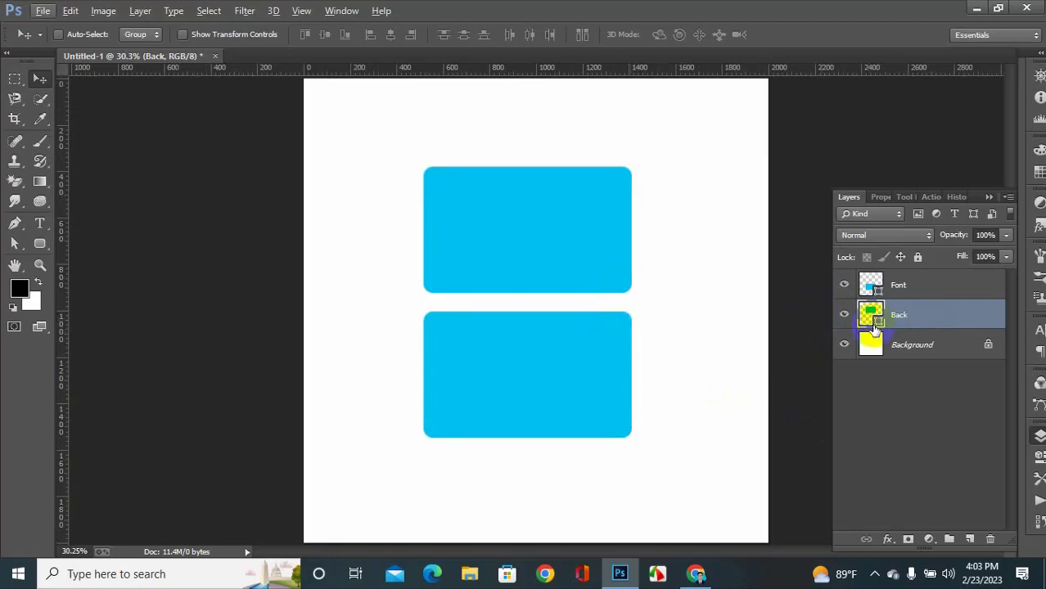
pyautogui.click(911, 293)
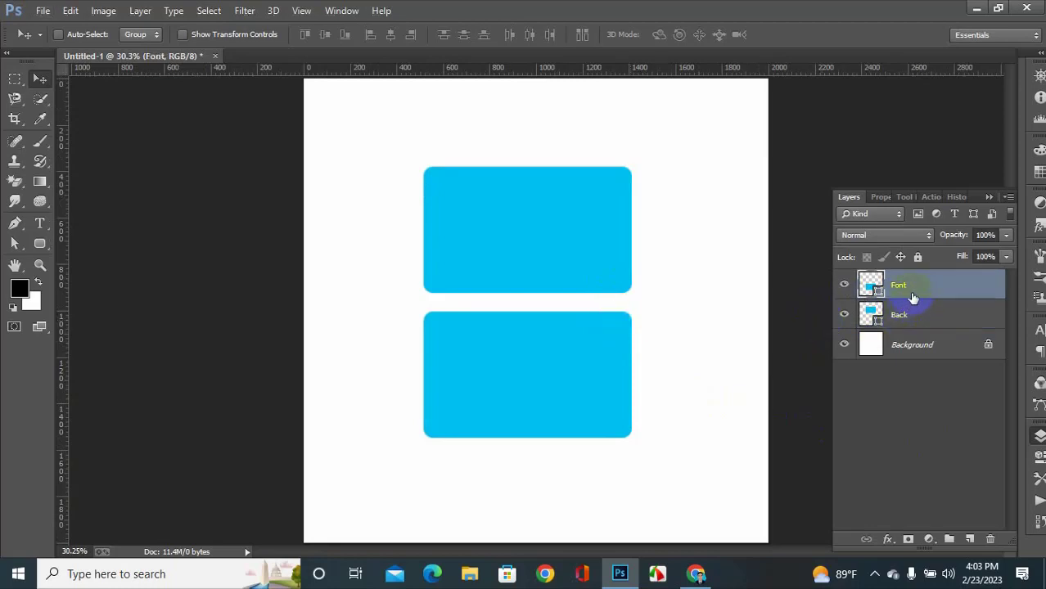
pyautogui.click(913, 317)
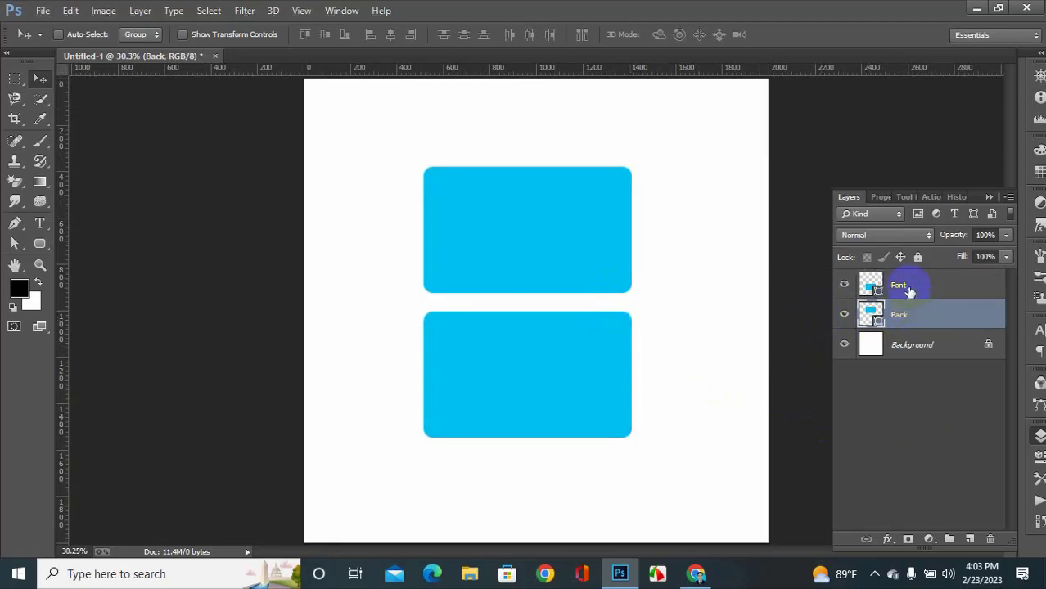
# - Open the blending options of the Font layer and enable Bevel & Emboss, keeping both cards in view
pyautogui.click(908, 288)
pyautogui.rightClick(907, 285)
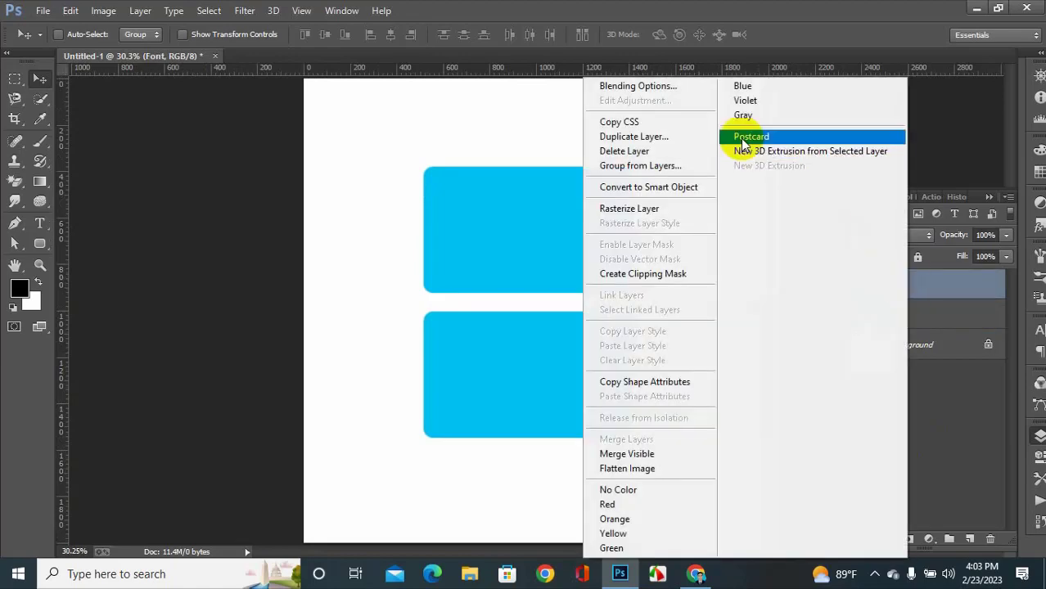
pyautogui.click(661, 89)
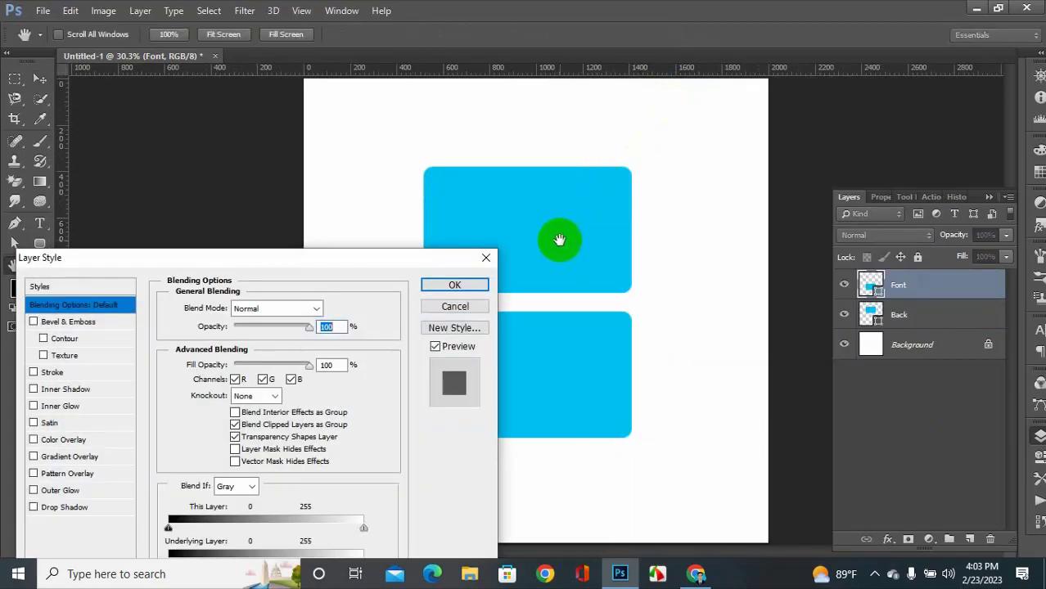
pyautogui.moveTo(348, 255); pyautogui.dragTo(960, 129)
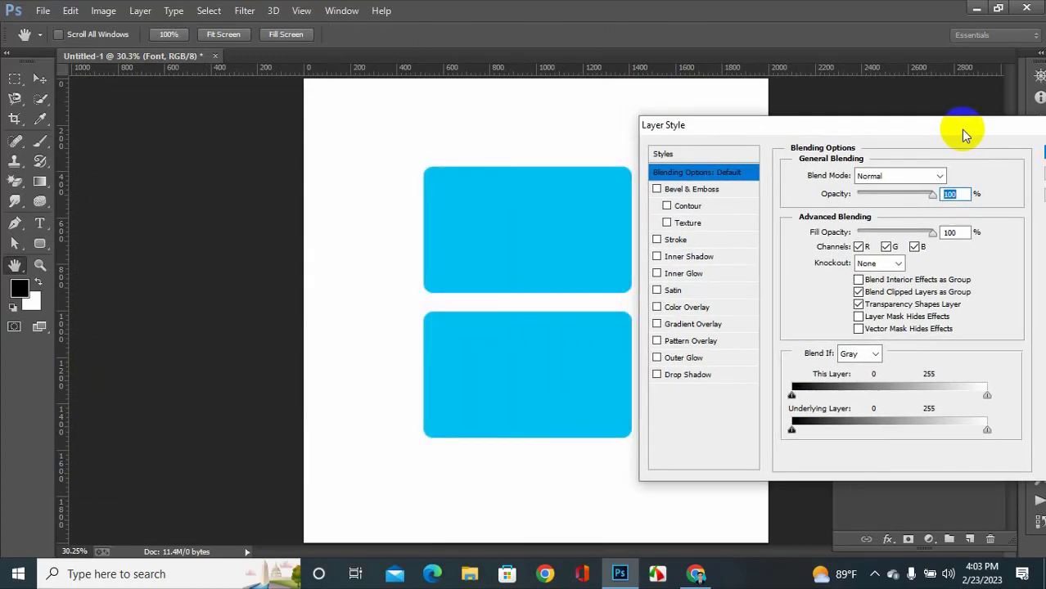
pyautogui.click(673, 193)
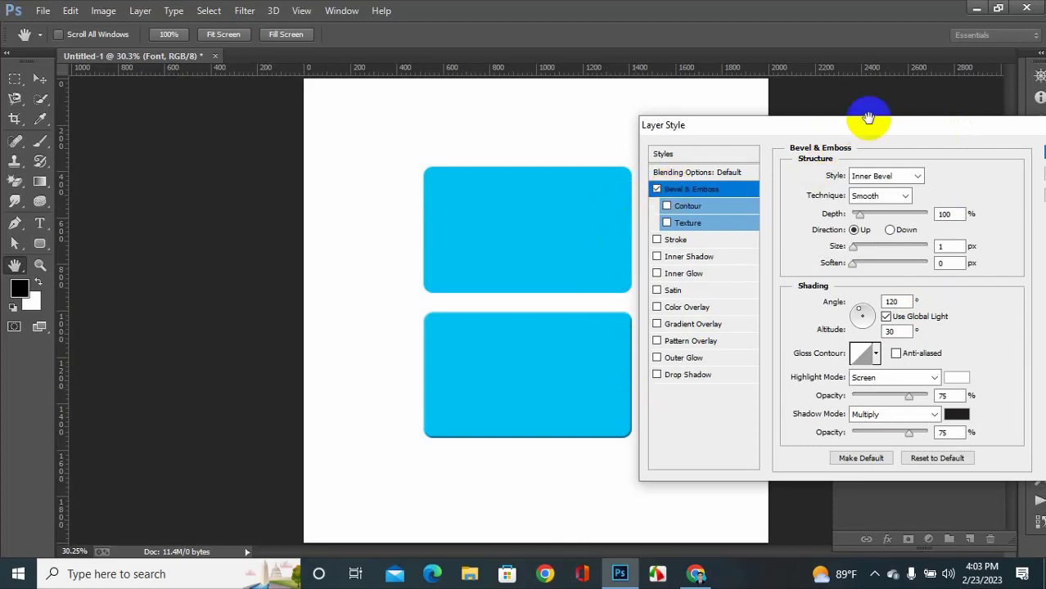
pyautogui.moveTo(852, 124); pyautogui.dragTo(911, 112)
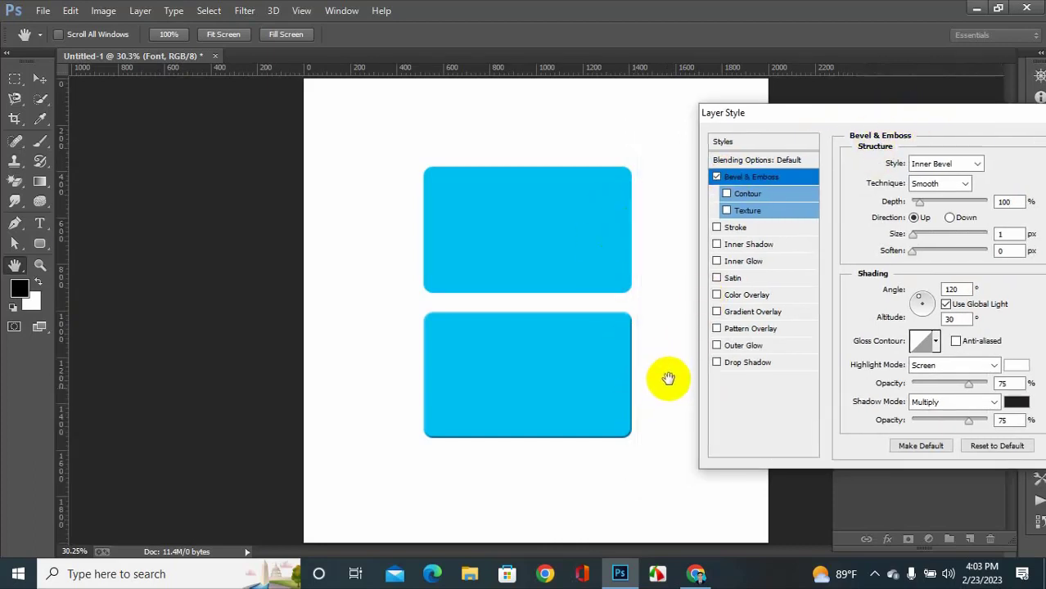
# - Set the bevel's direction to Down, with depth 1%, size 2 px and soften 1 px
pyautogui.moveTo(918, 202)
pyautogui.mouseDown()
pyautogui.moveTo(933, 208)
pyautogui.moveTo(915, 211)
pyautogui.mouseUp()
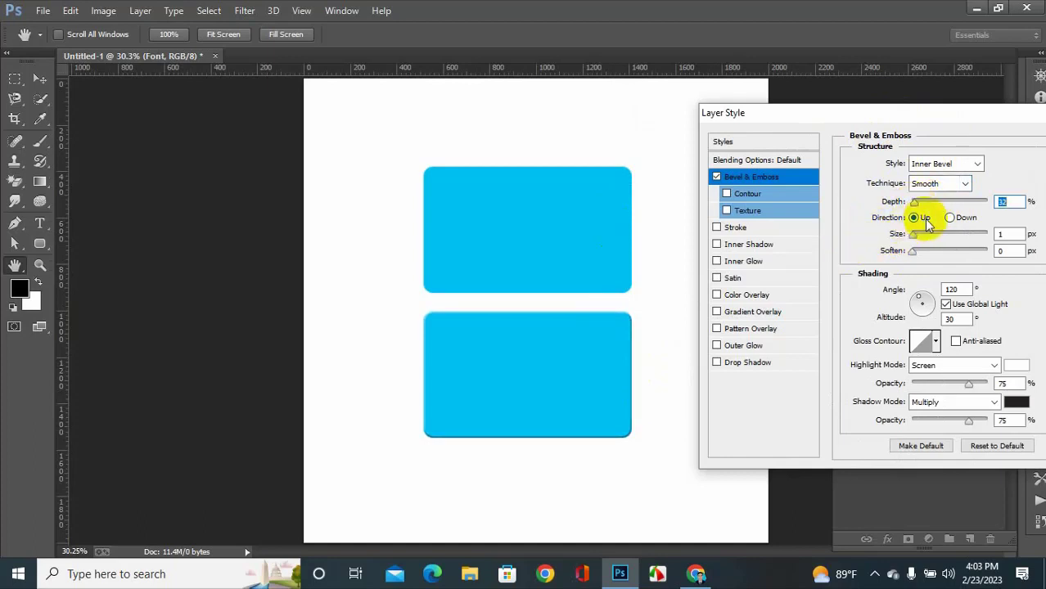
pyautogui.click(949, 218)
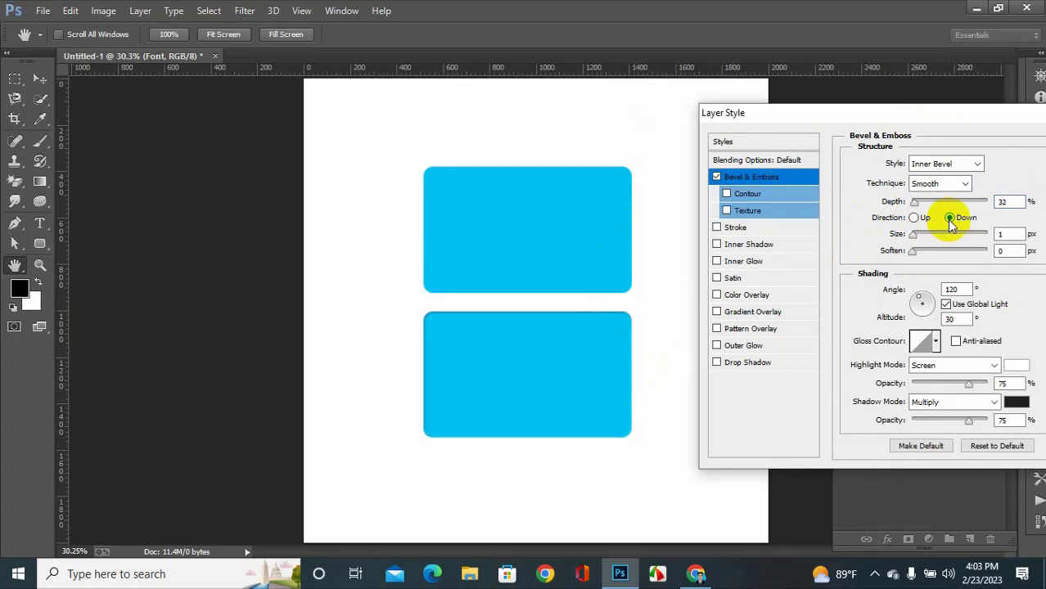
pyautogui.moveTo(914, 202)
pyautogui.mouseDown()
pyautogui.moveTo(966, 205)
pyautogui.moveTo(910, 218)
pyautogui.mouseUp()
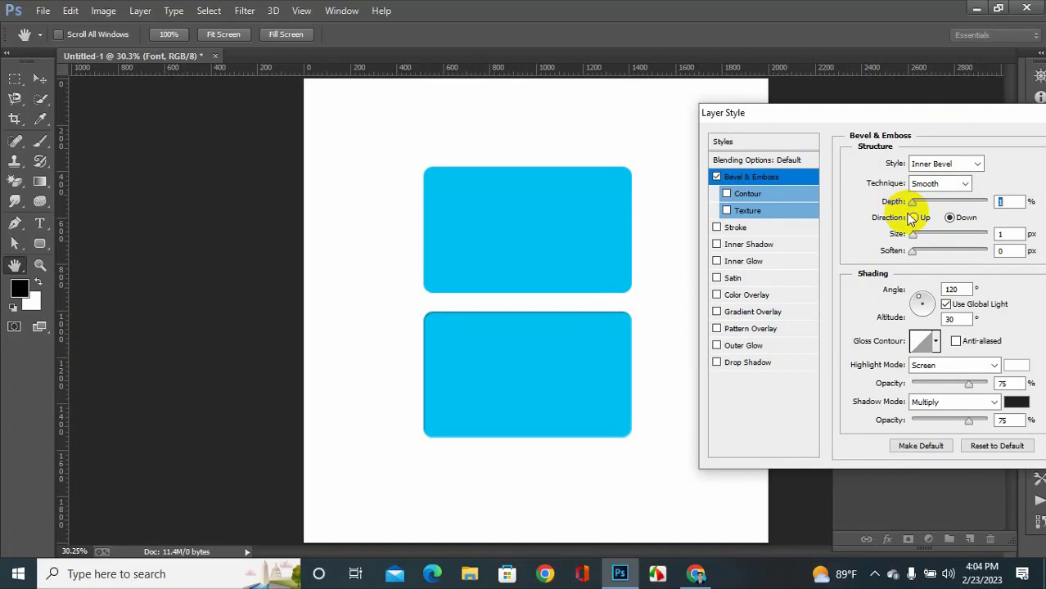
pyautogui.moveTo(549, 171)
pyautogui.mouseDown()
pyautogui.moveTo(570, 330)
pyautogui.moveTo(556, 338)
pyautogui.moveTo(670, 346)
pyautogui.mouseUp()
pyautogui.moveTo(914, 238)
pyautogui.mouseDown()
pyautogui.moveTo(949, 237)
pyautogui.moveTo(905, 239)
pyautogui.mouseUp()
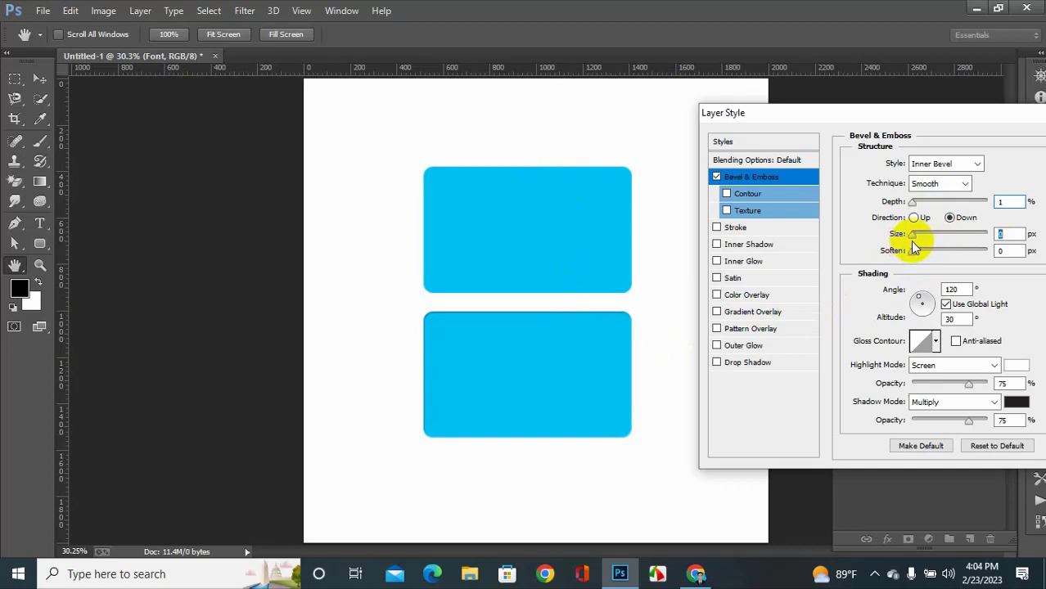
pyautogui.moveTo(914, 243); pyautogui.dragTo(913, 243)
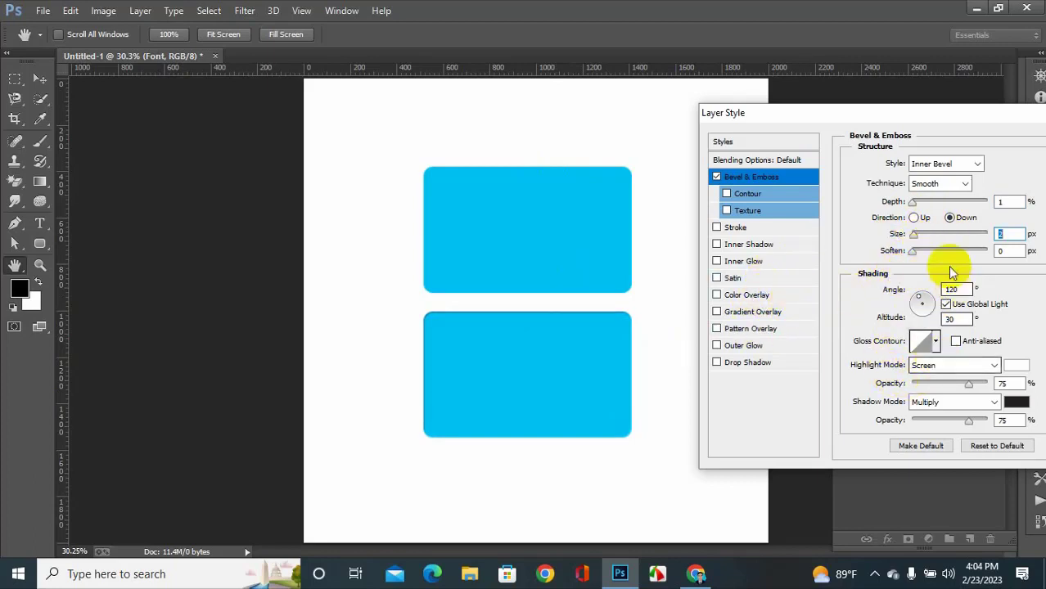
pyautogui.press('Tab')
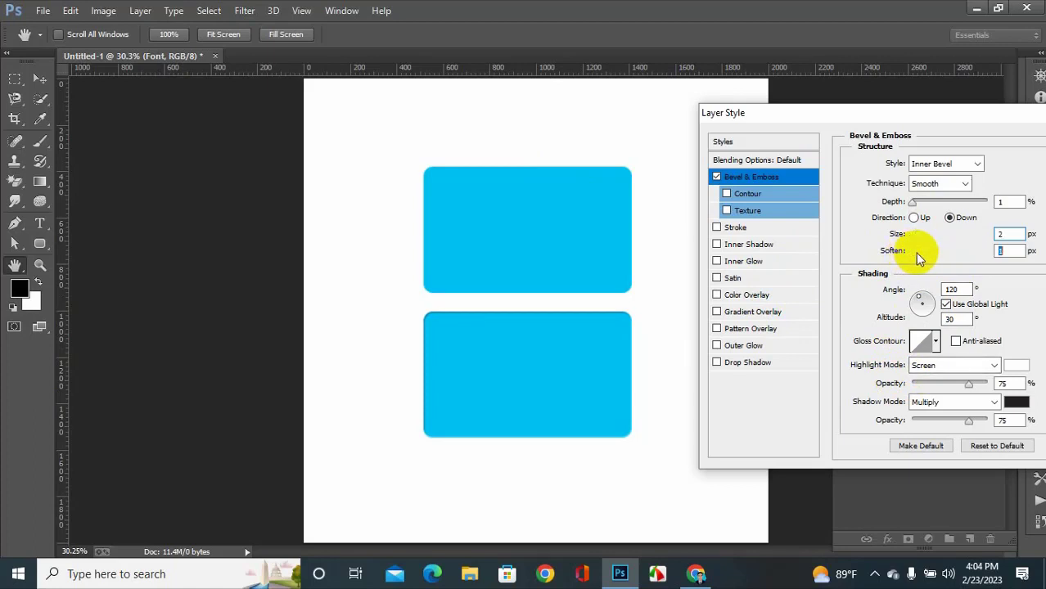
# - Add a drop shadow to the lower card with angle 131°, distance 31 px, size 38 px and opacity about 52%
pyautogui.click(736, 361)
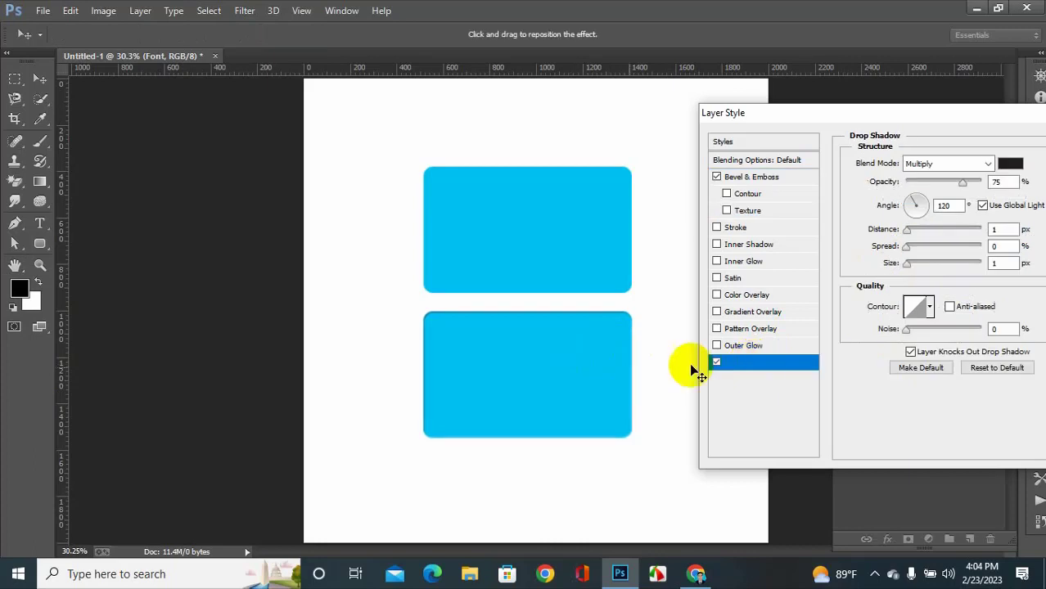
pyautogui.moveTo(504, 462); pyautogui.dragTo(510, 468)
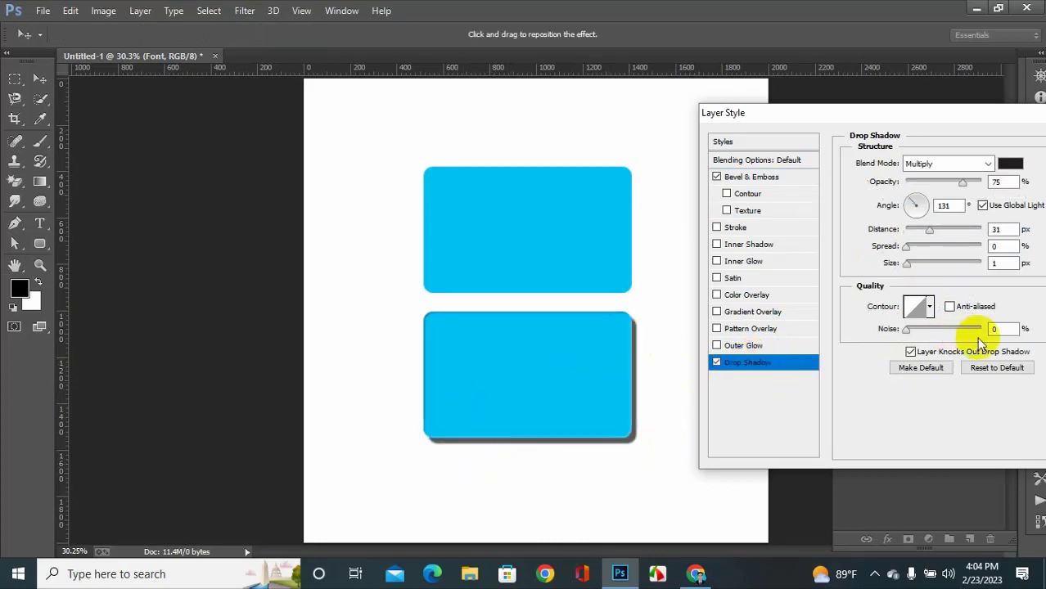
pyautogui.moveTo(914, 263); pyautogui.dragTo(922, 267)
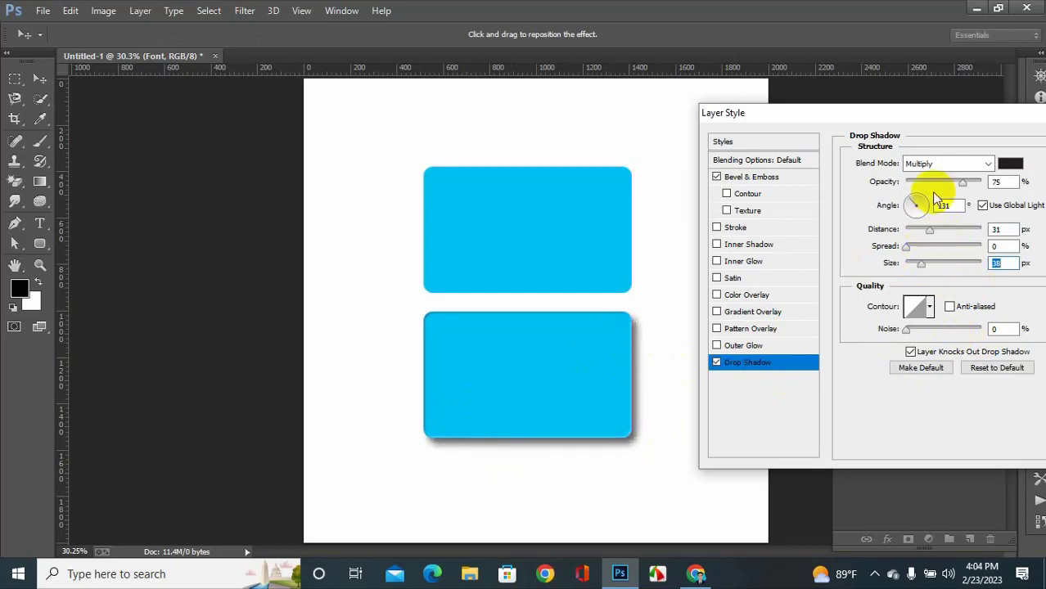
pyautogui.click(947, 183)
pyautogui.moveTo(949, 187); pyautogui.dragTo(945, 190)
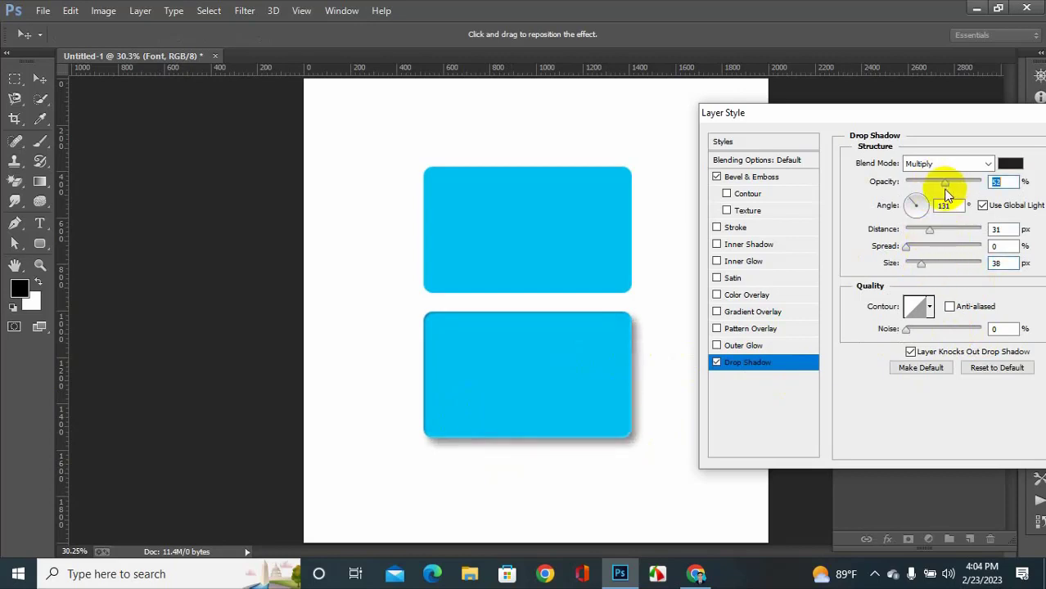
# - Refine the drop shadow to 47% opacity, distance 27 px and size 79 px, and apply the layer style
pyautogui.click(571, 419)
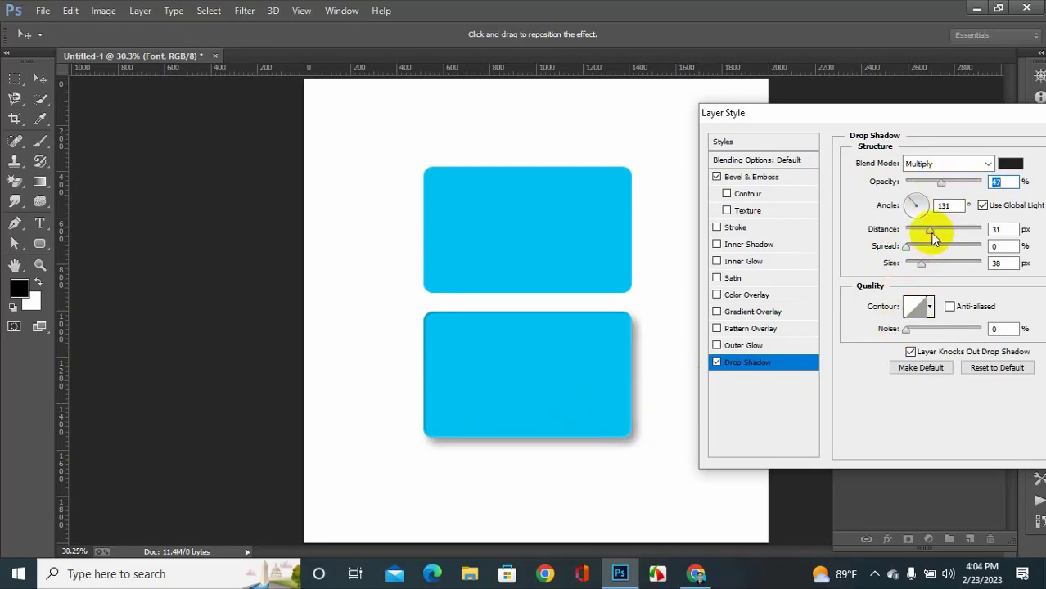
pyautogui.moveTo(933, 237); pyautogui.dragTo(932, 268)
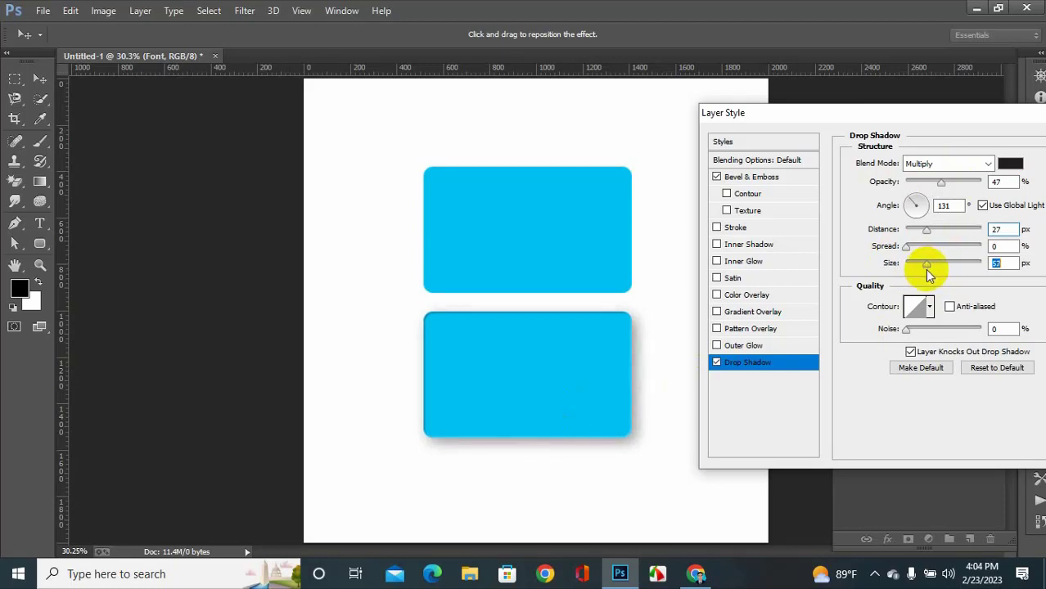
pyautogui.moveTo(925, 270); pyautogui.dragTo(932, 270)
pyautogui.moveTo(912, 121); pyautogui.dragTo(859, 133)
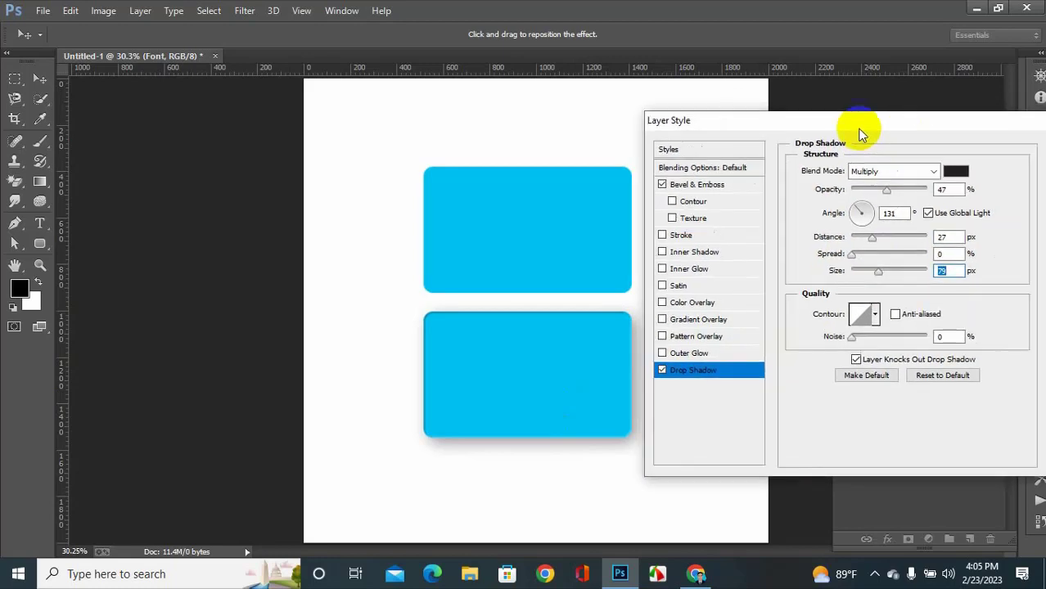
pyautogui.moveTo(1000, 123); pyautogui.dragTo(905, 131)
pyautogui.click(990, 151)
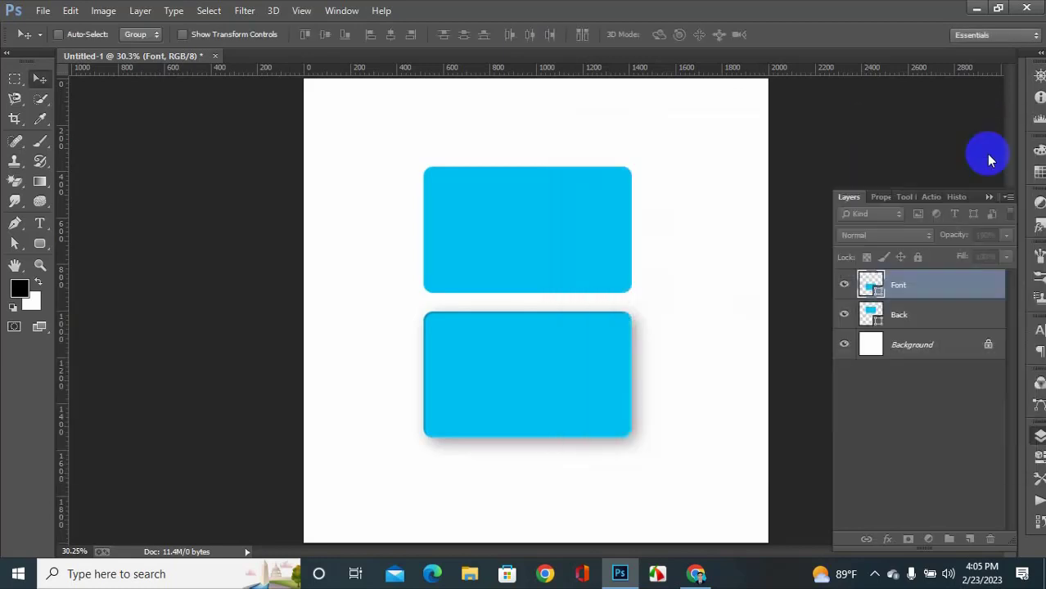
# - Copy the Font layer's style and paste it onto the Back layer
pyautogui.click(916, 287)
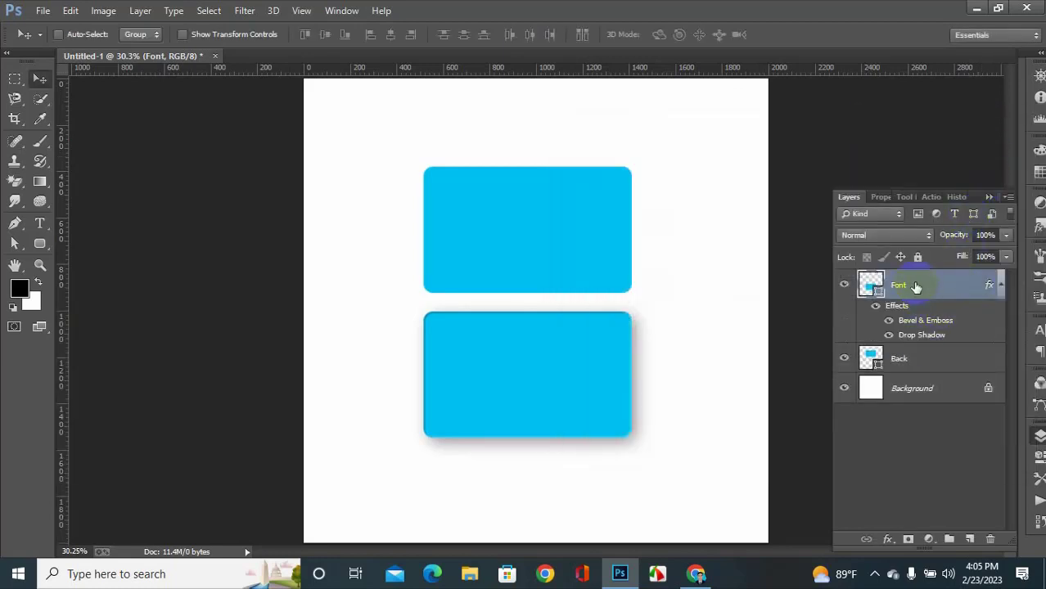
pyautogui.rightClick(916, 288)
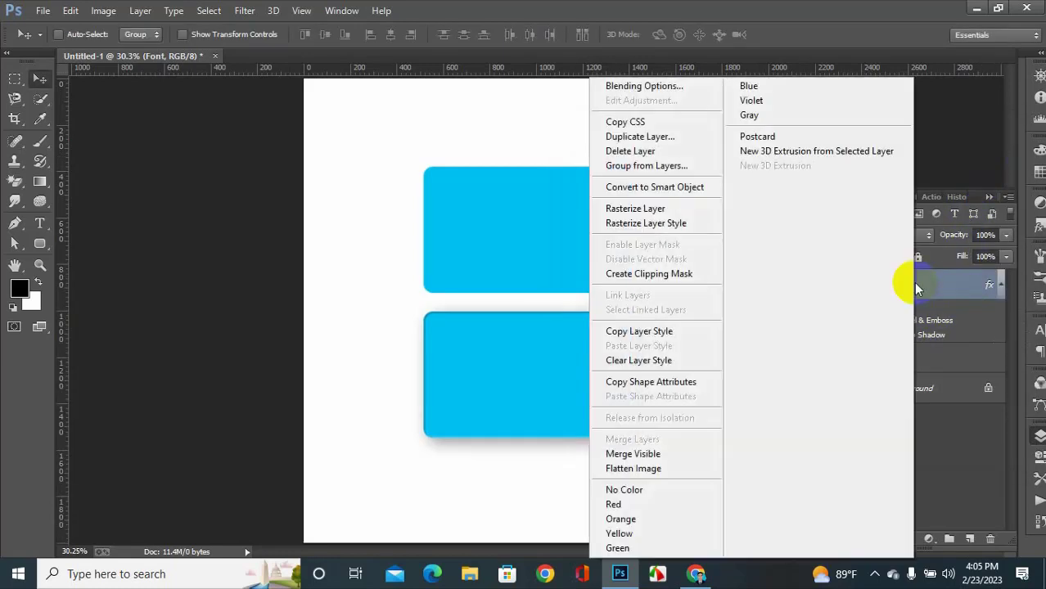
pyautogui.click(663, 330)
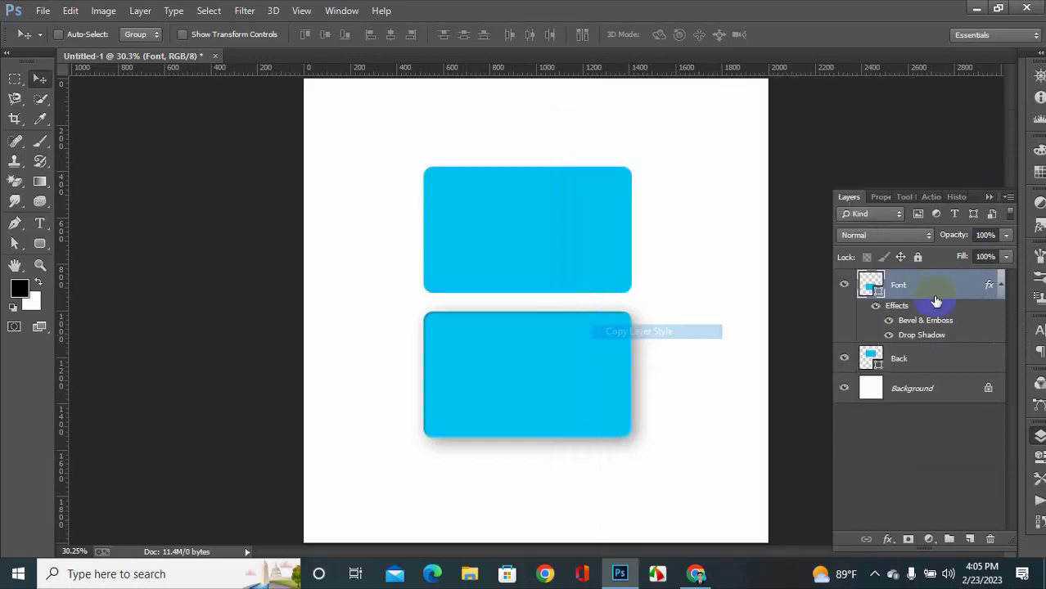
pyautogui.click(925, 362)
pyautogui.rightClick(925, 364)
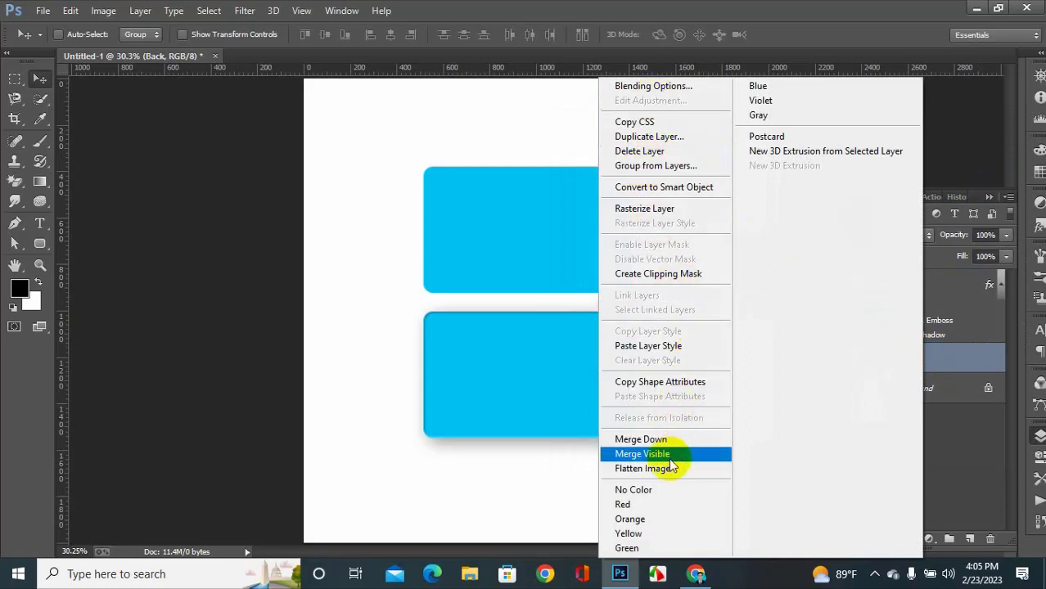
pyautogui.click(646, 347)
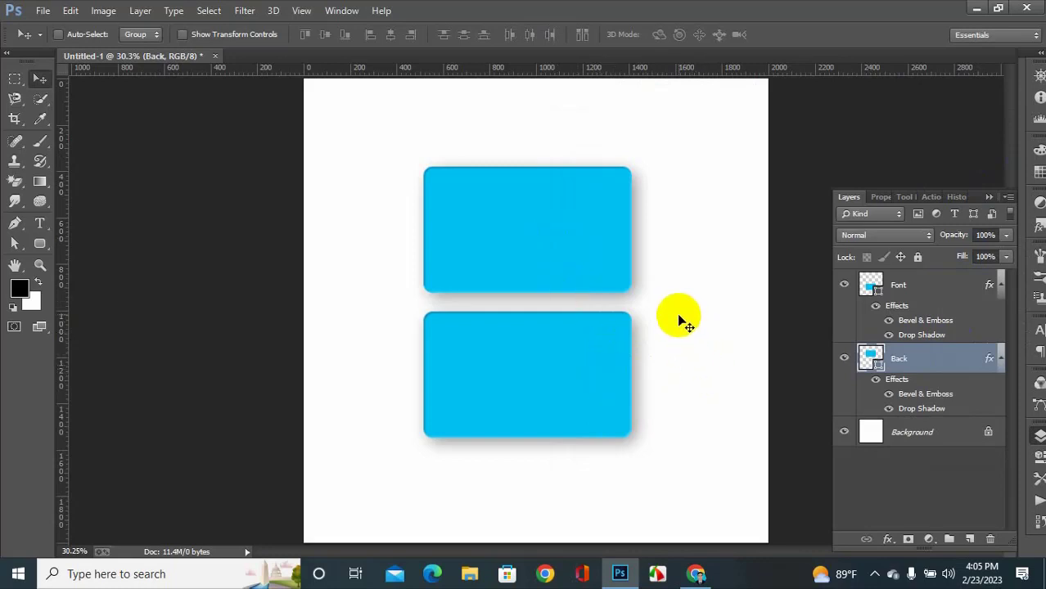
# - Convert the Font layer and the Back layer each to a smart object
pyautogui.scroll(1, 666, 292)
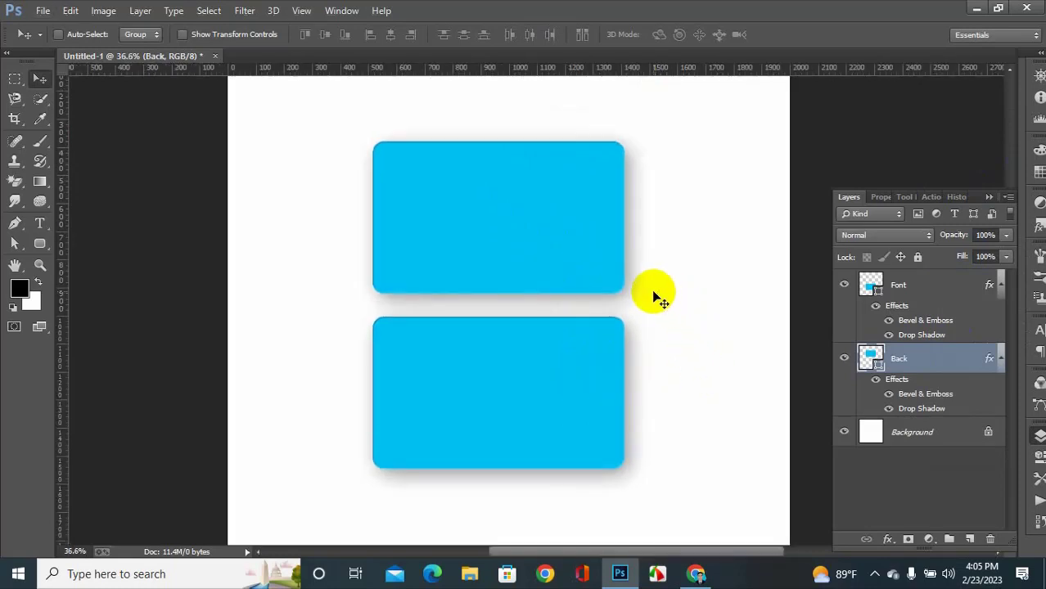
pyautogui.click(920, 287)
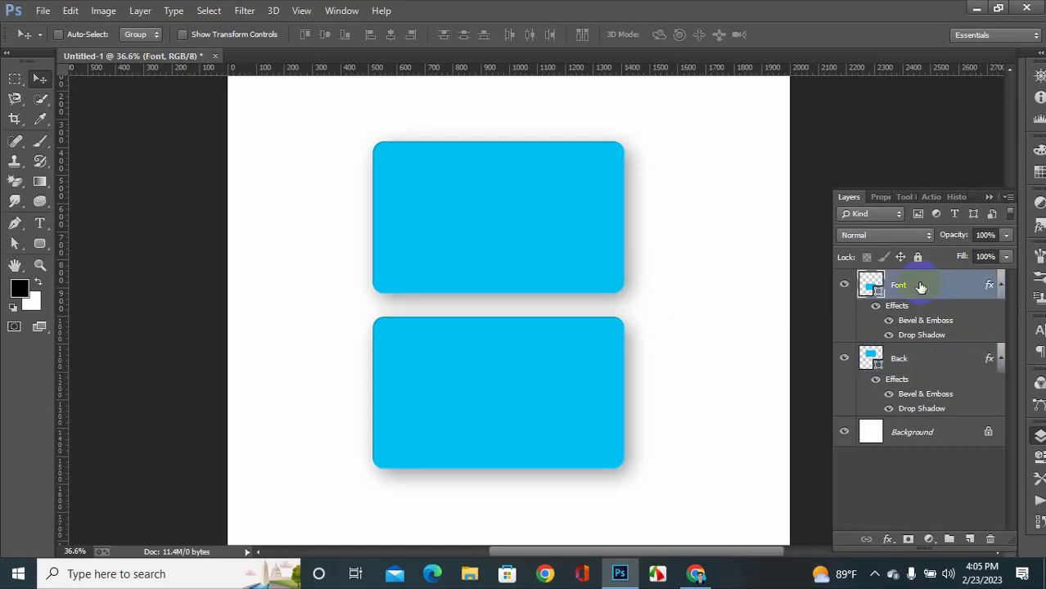
pyautogui.rightClick(917, 289)
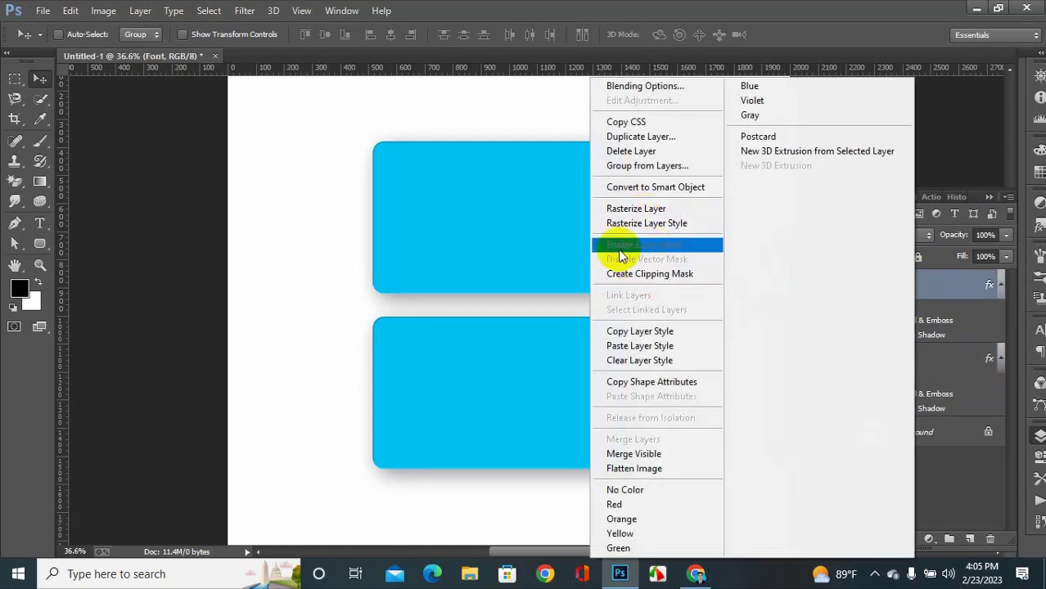
pyautogui.click(645, 187)
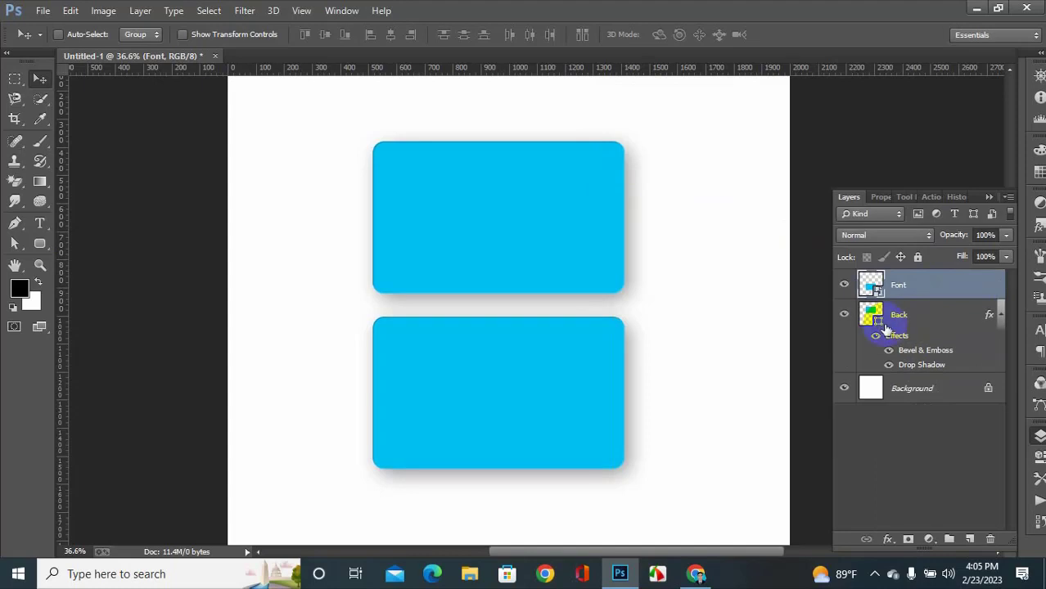
pyautogui.click(899, 319)
pyautogui.rightClick(899, 326)
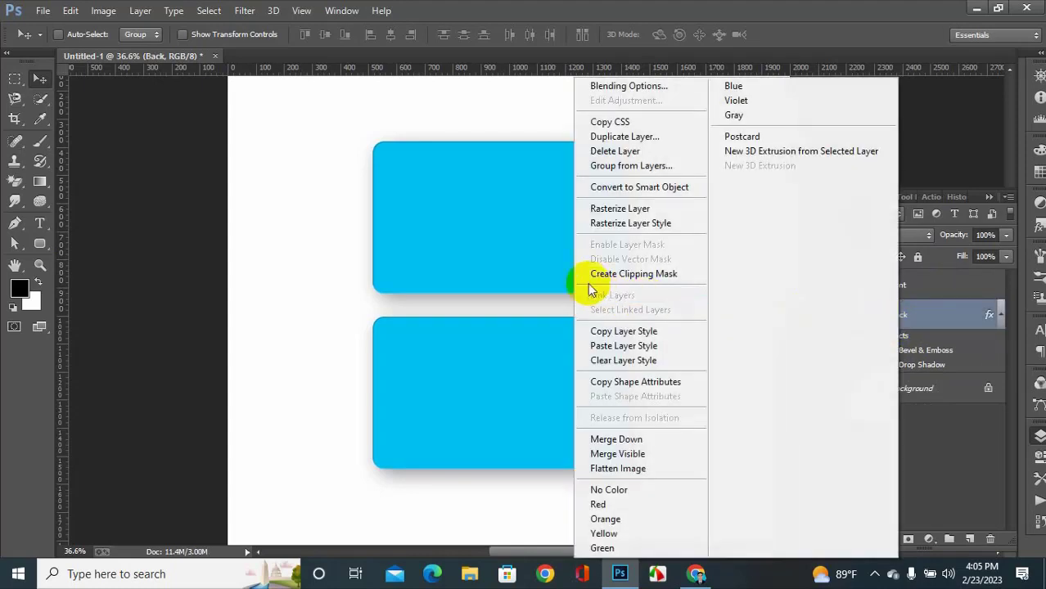
pyautogui.click(643, 187)
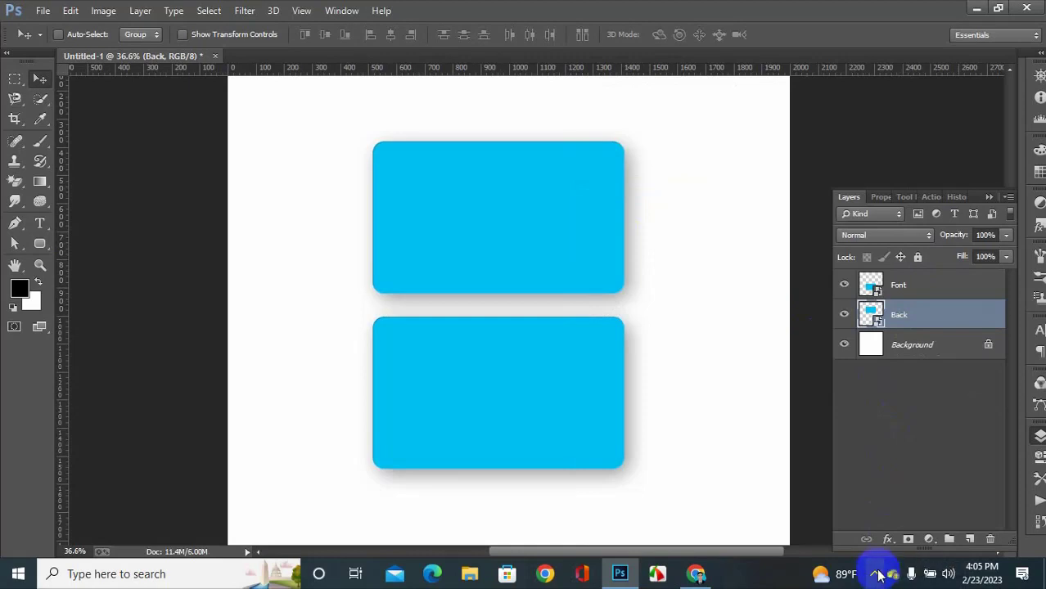
# - Make the Background layer the active layer
pyautogui.click(541, 281)
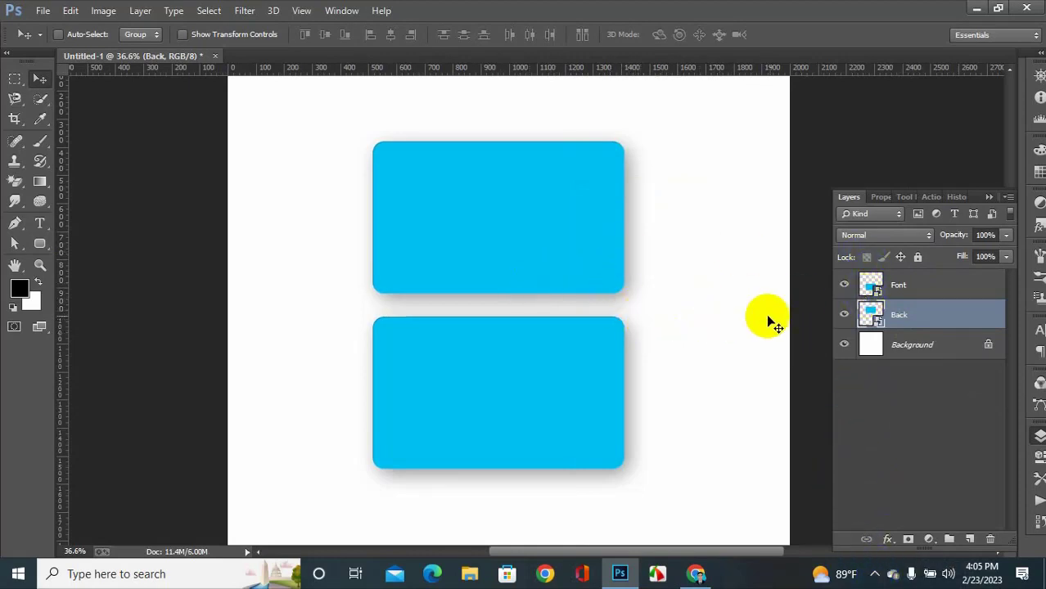
pyautogui.click(910, 294)
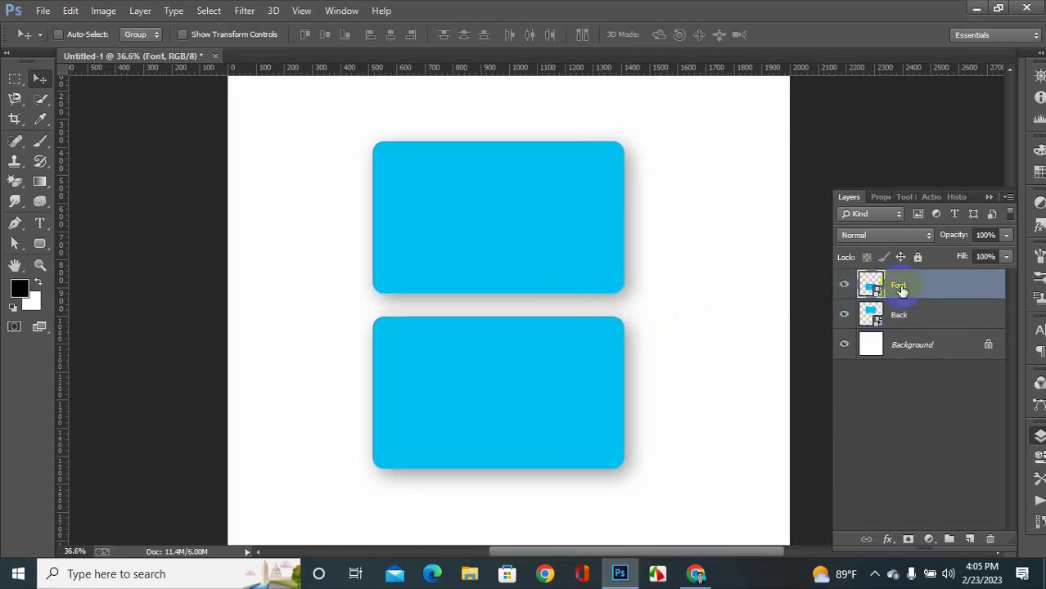
pyautogui.click(908, 351)
pyautogui.scroll(-3, 819, 360)
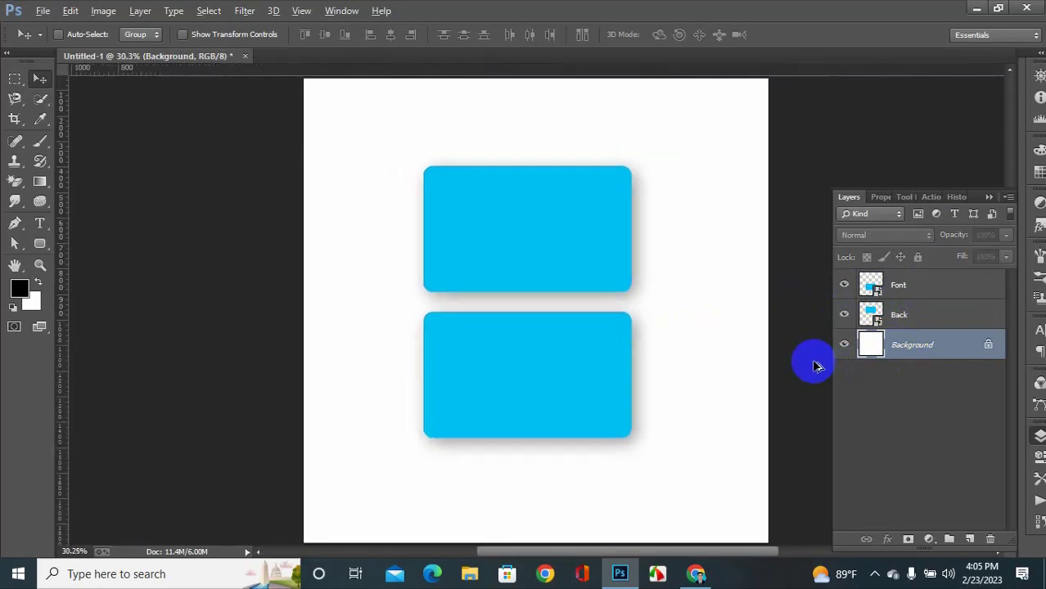
pyautogui.click(746, 479)
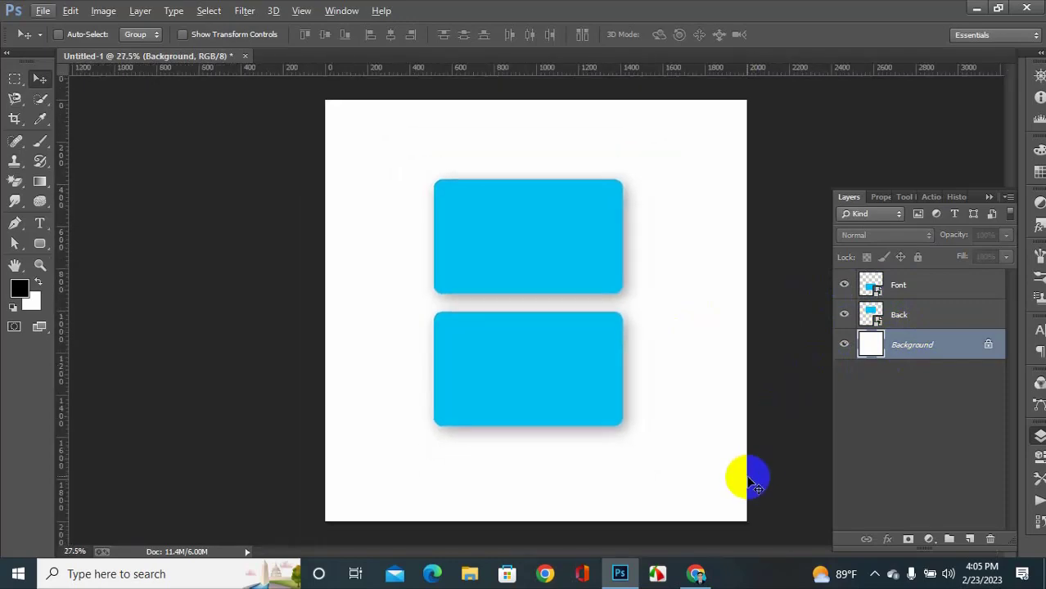
# - Switch to Chrome and search Google Images for "business card mockup"
pyautogui.click(696, 574)
pyautogui.click(252, 45)
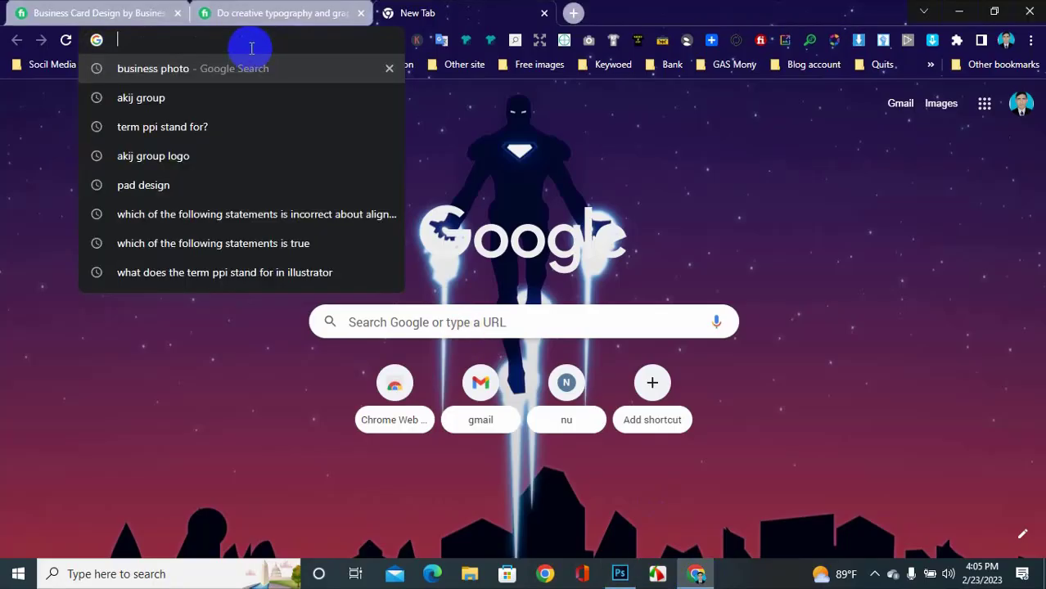
pyautogui.write('b')
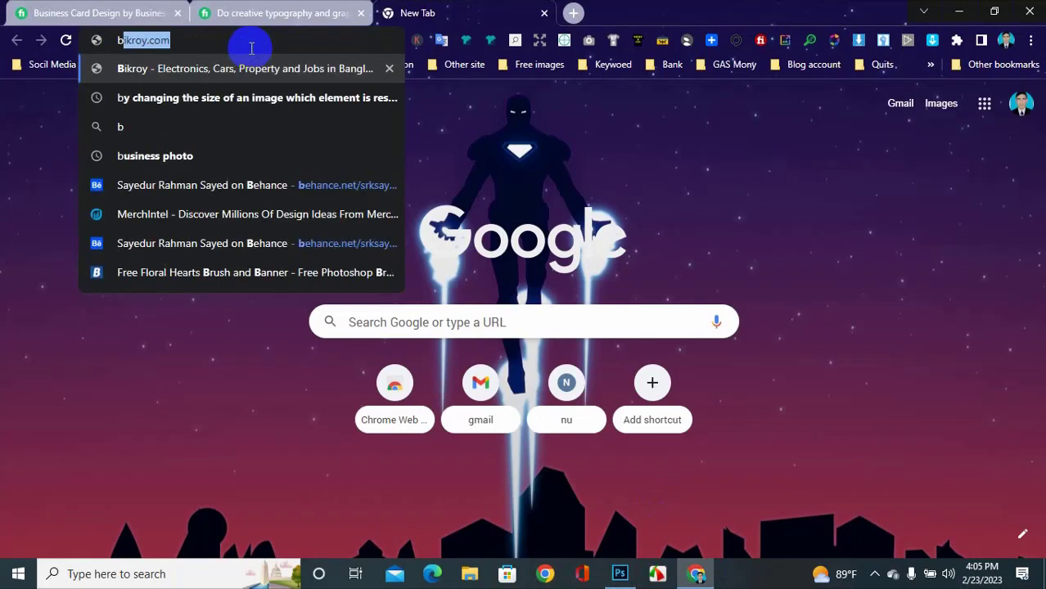
pyautogui.write('usiness ')
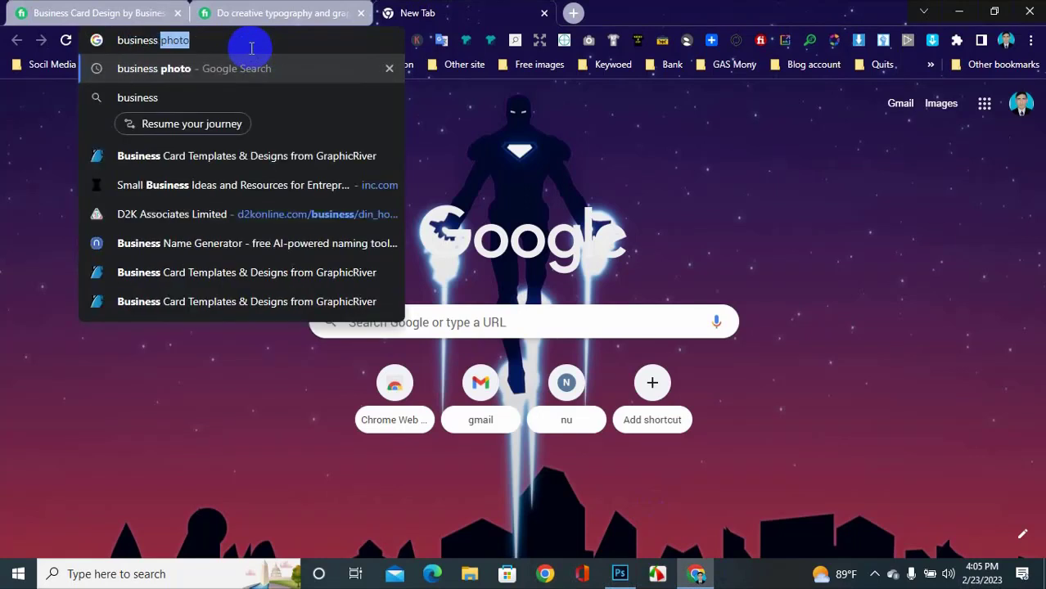
pyautogui.write('card')
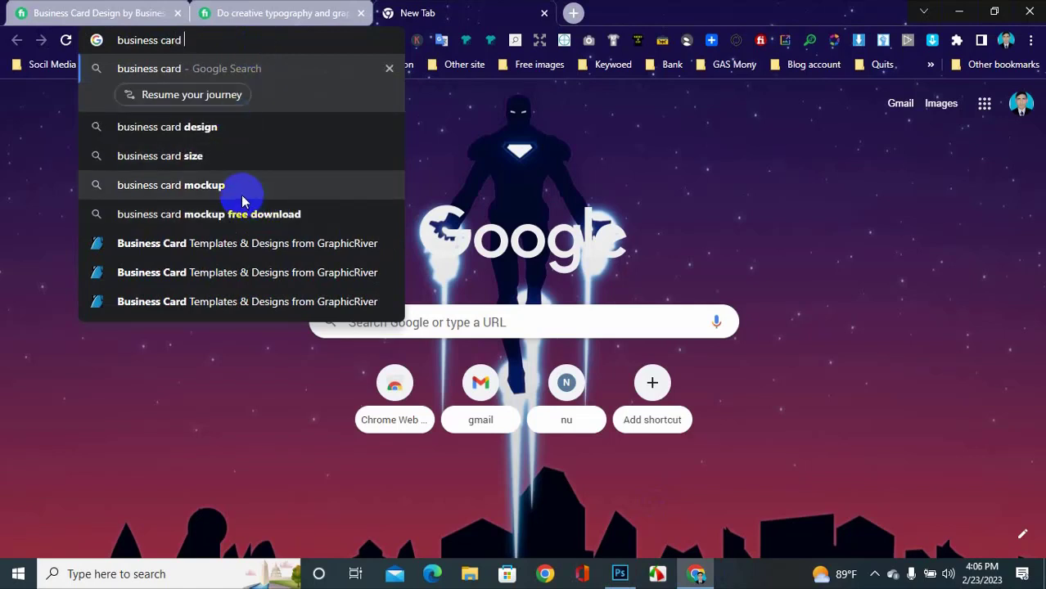
pyautogui.click(241, 195)
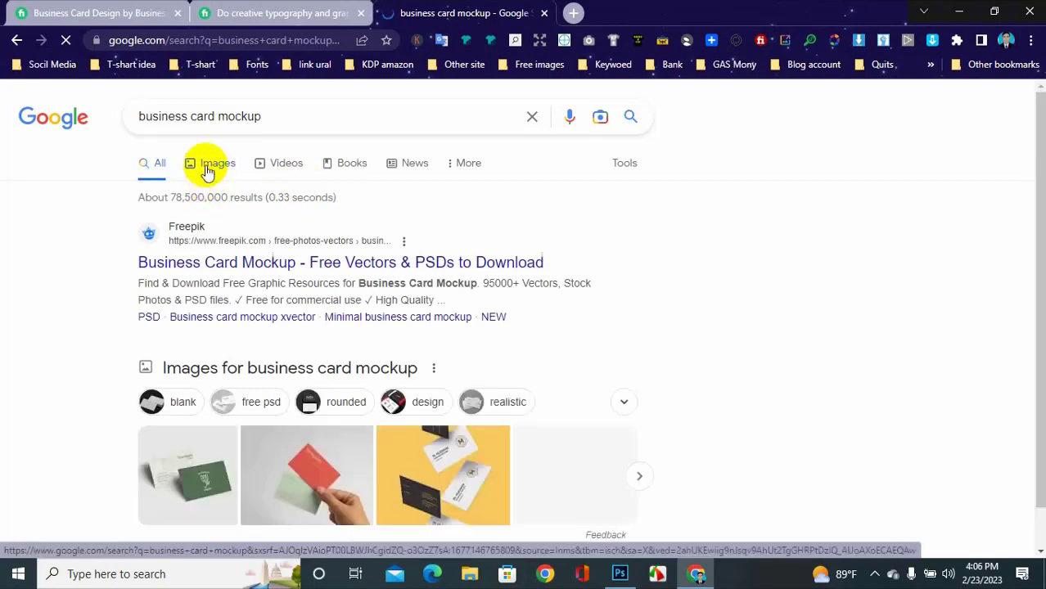
pyautogui.click(206, 170)
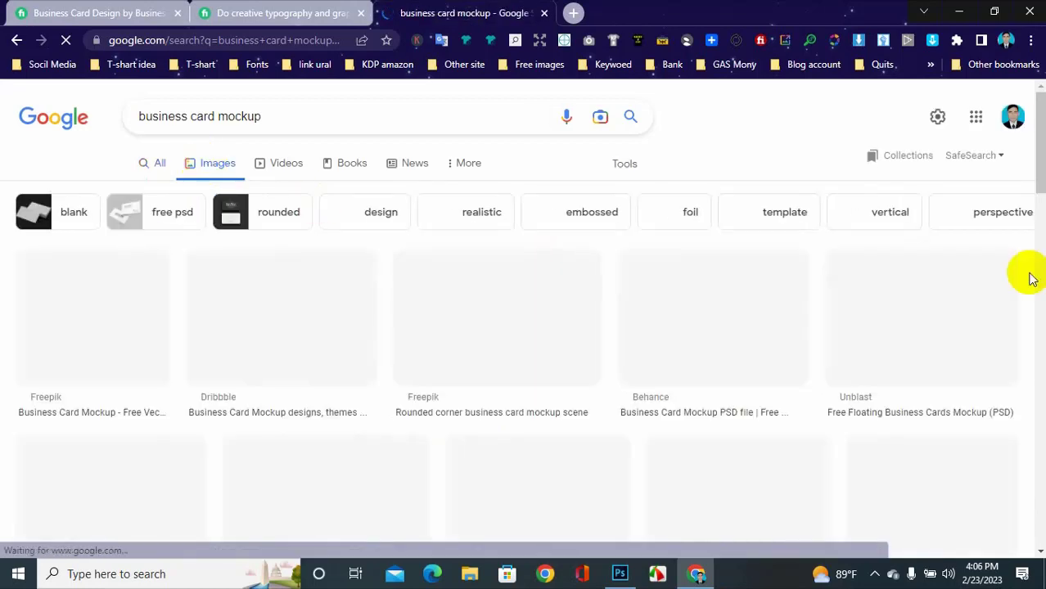
# - Browse the business card mockup images for background layout references, and return to Photoshop
pyautogui.scroll(-5, 738, 297)
pyautogui.scroll(4, 703, 309)
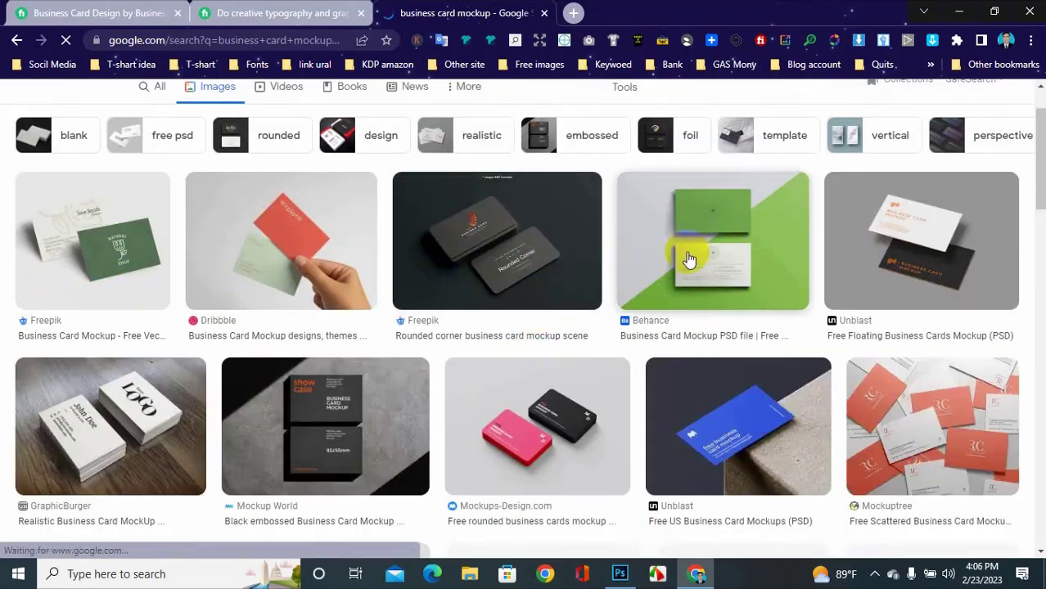
pyautogui.scroll(-4, 720, 319)
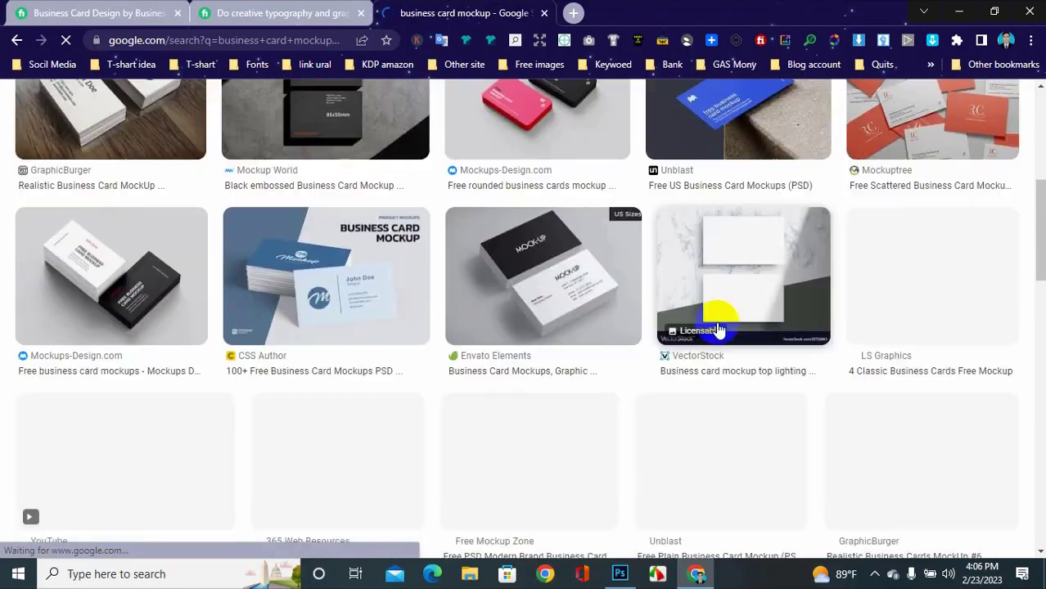
pyautogui.scroll(-3, 437, 341)
pyautogui.scroll(-3, 603, 318)
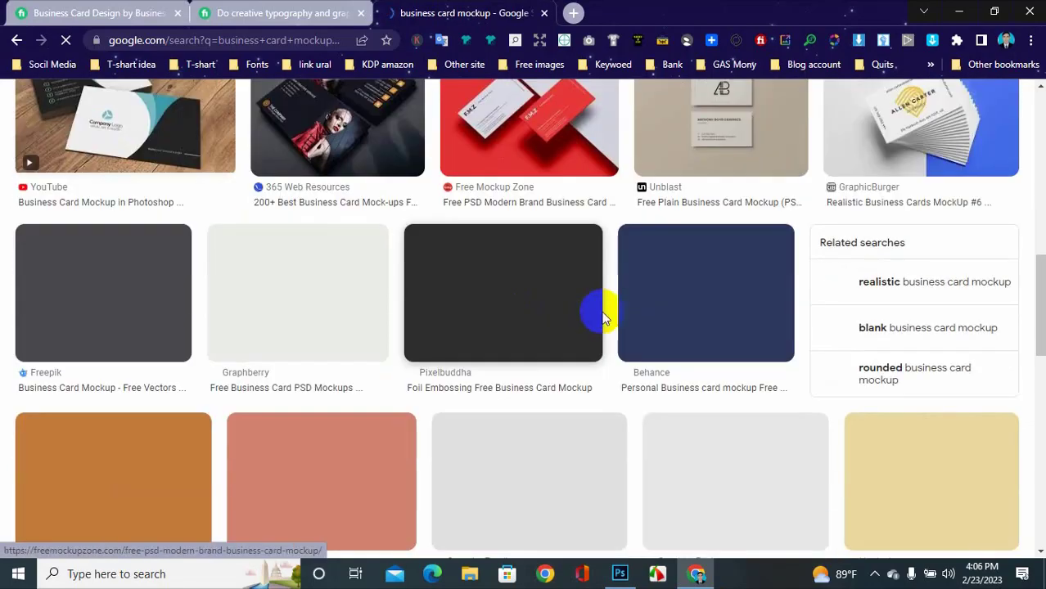
pyautogui.scroll(10, 603, 317)
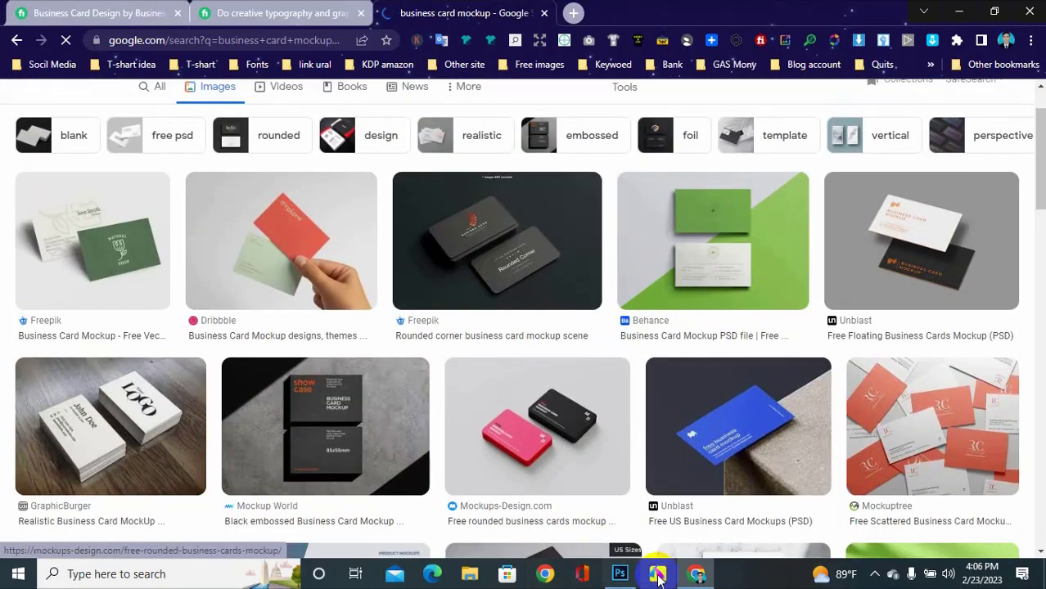
pyautogui.click(664, 575)
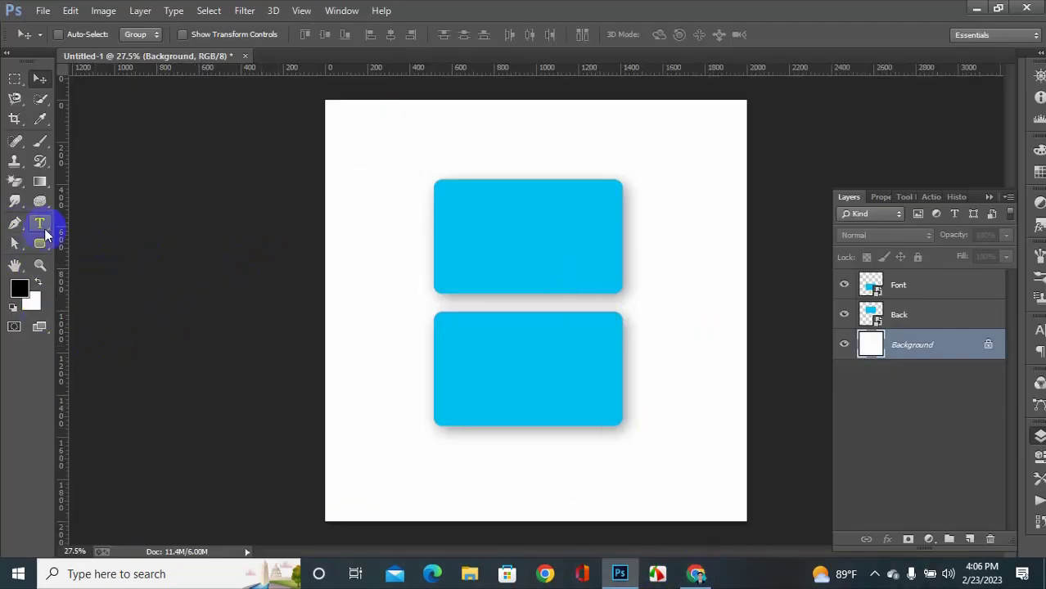
# - Draw a closed black Pen shape, about 1840 × 2091 px, behind the cards, covering the canvas's lower-right side with a diagonal edge
pyautogui.click(15, 222)
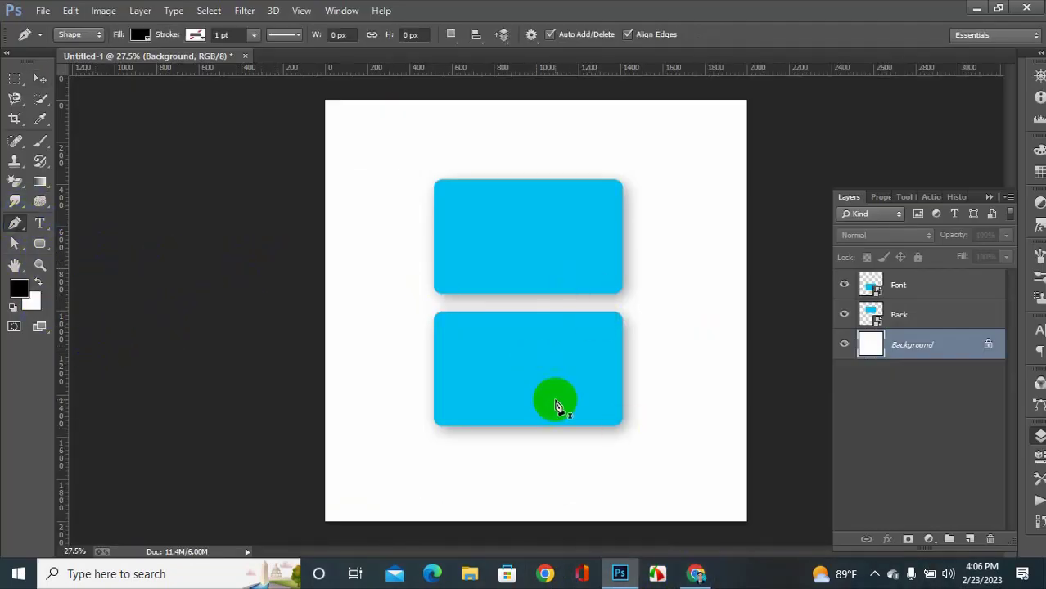
pyautogui.click(399, 524)
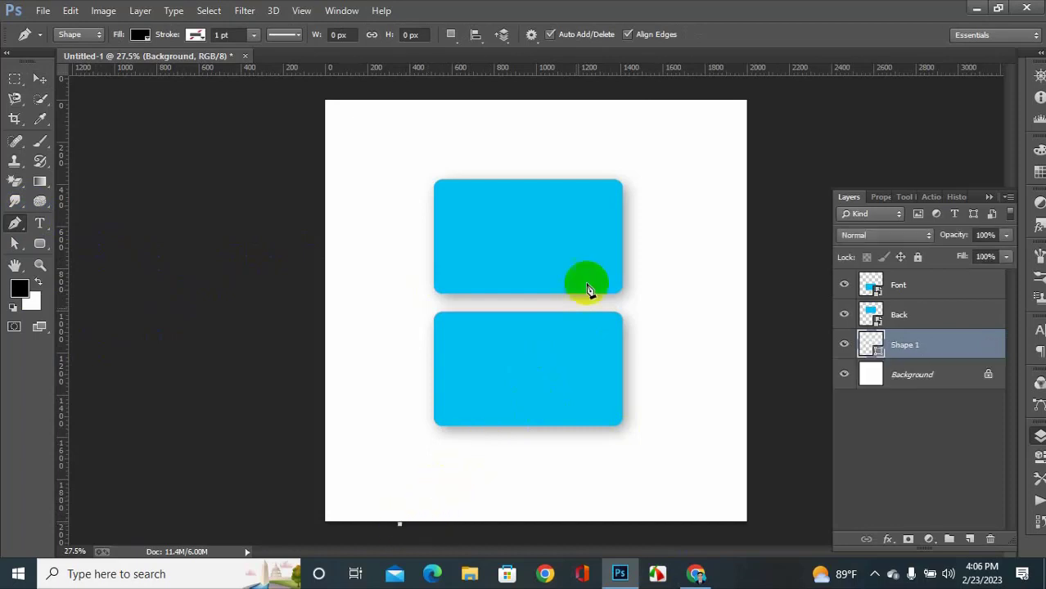
pyautogui.click(662, 101)
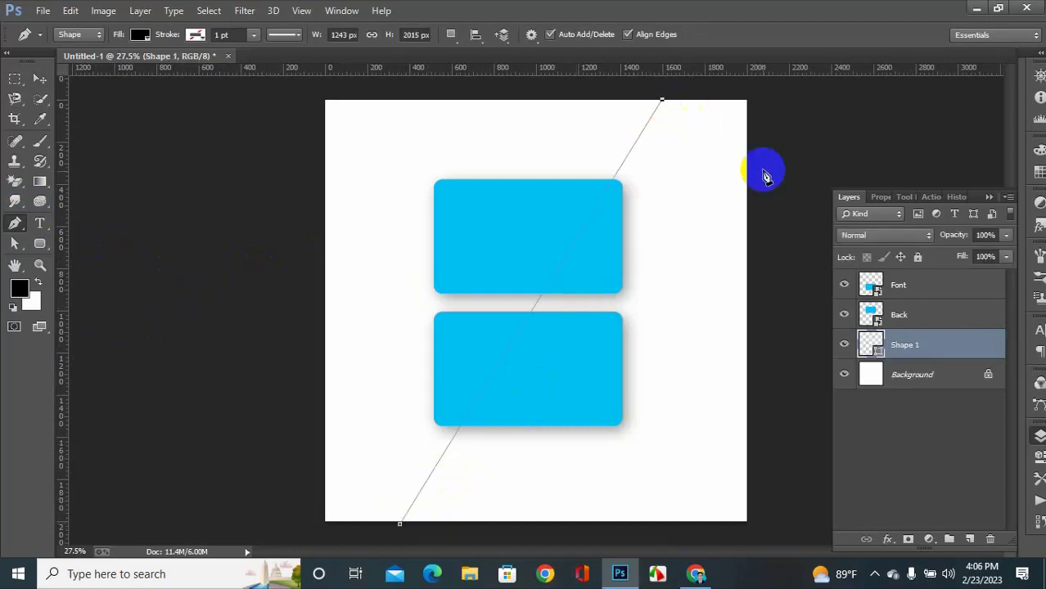
pyautogui.click(771, 93)
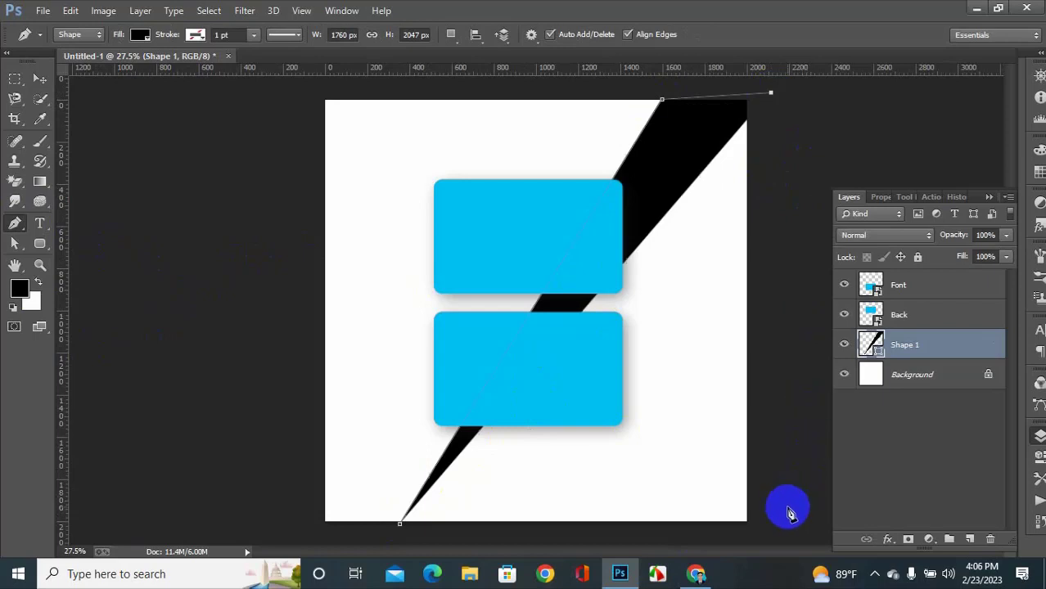
pyautogui.click(787, 509)
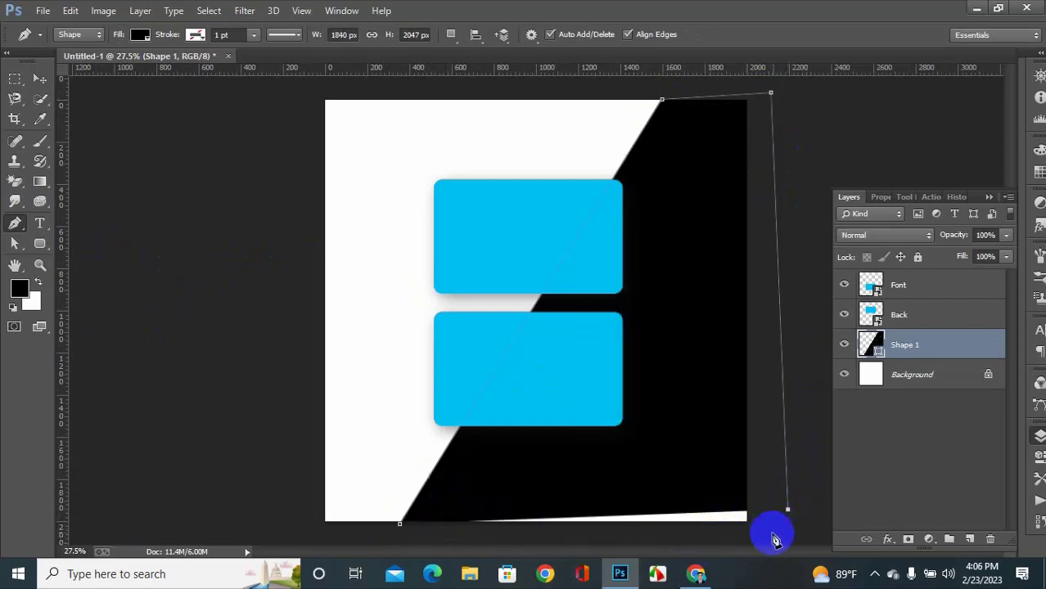
pyautogui.click(775, 533)
pyautogui.click(400, 522)
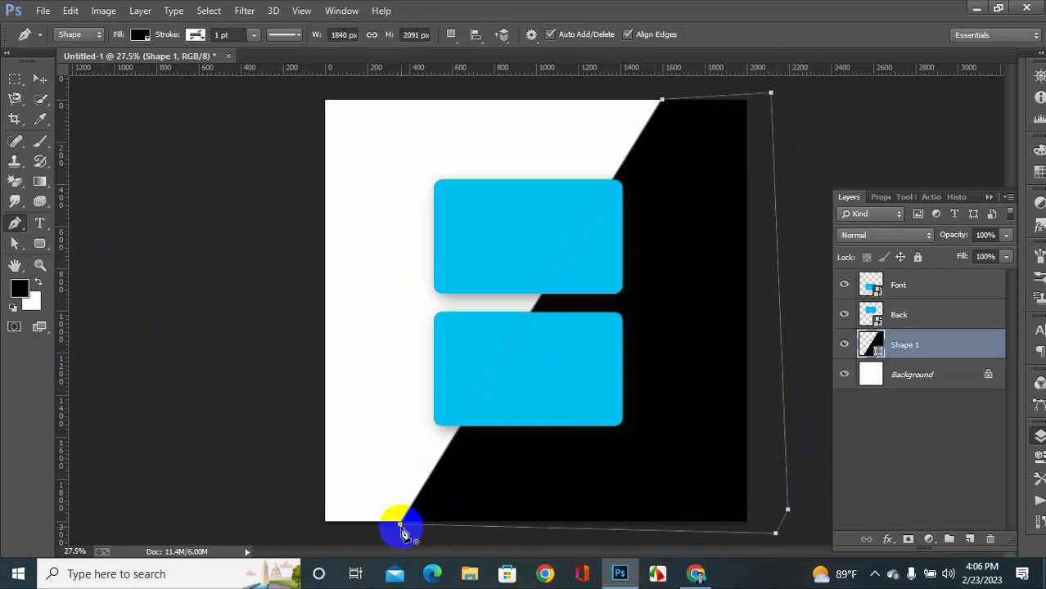
# - Change the diagonal background shape's fill colour to muted blue #6c80cb
pyautogui.doubleClick(863, 347)
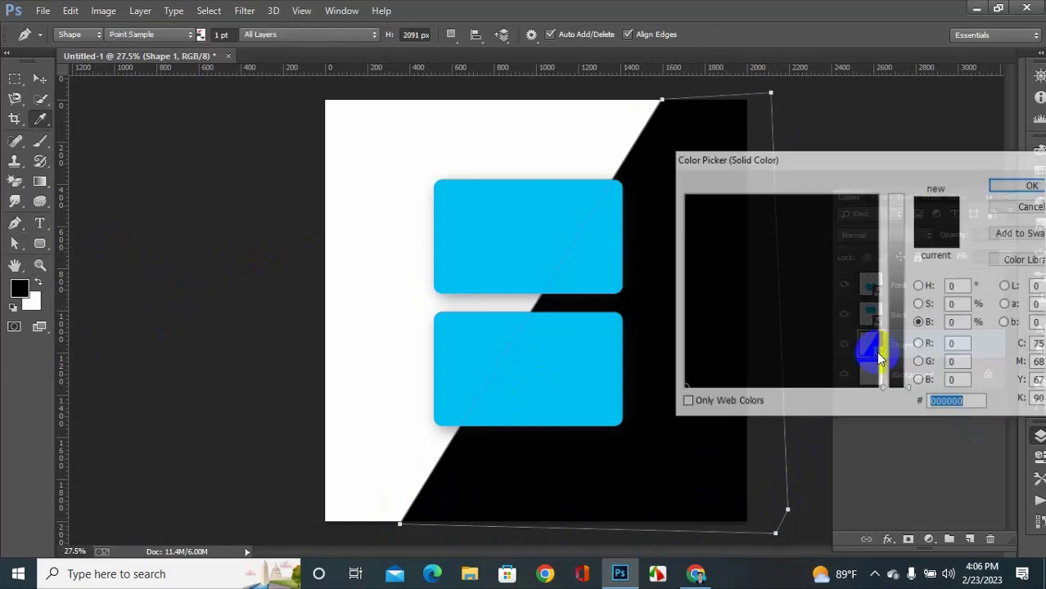
pyautogui.moveTo(798, 299); pyautogui.dragTo(831, 283)
pyautogui.moveTo(892, 245); pyautogui.dragTo(897, 233)
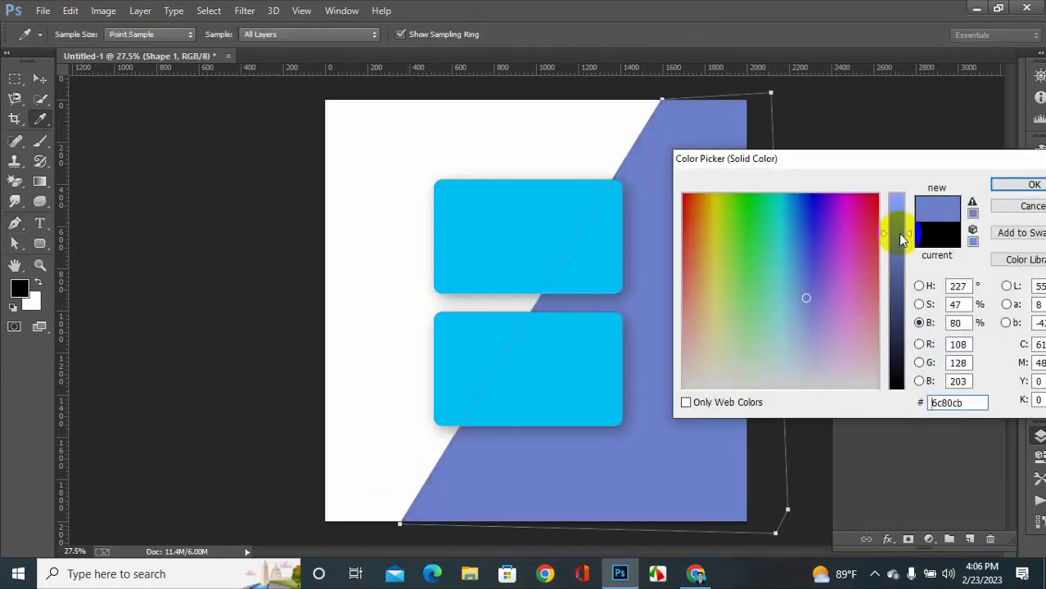
pyautogui.click(1015, 184)
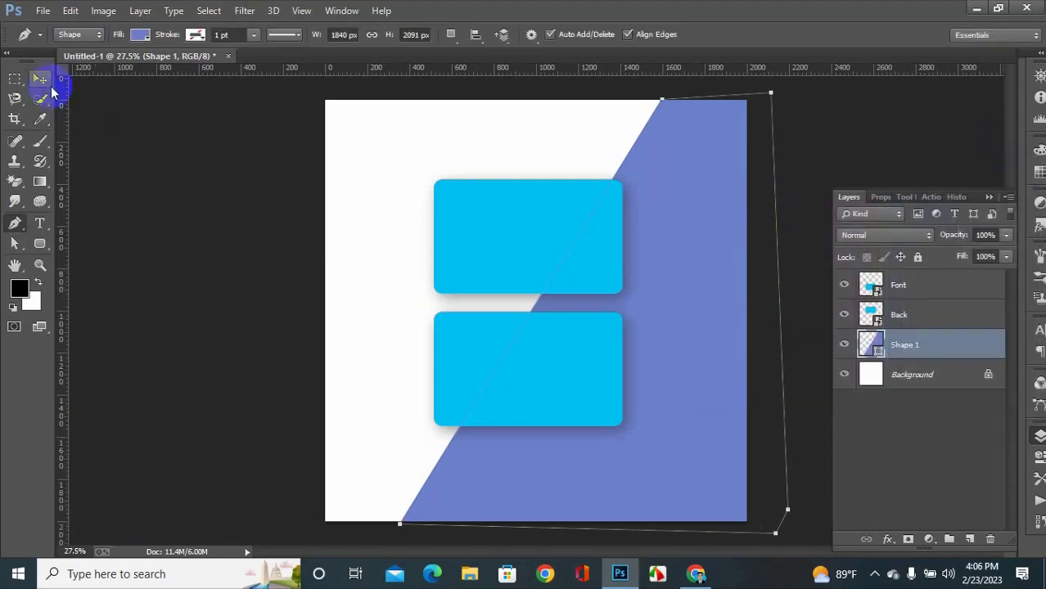
pyautogui.click(45, 82)
pyautogui.click(315, 331)
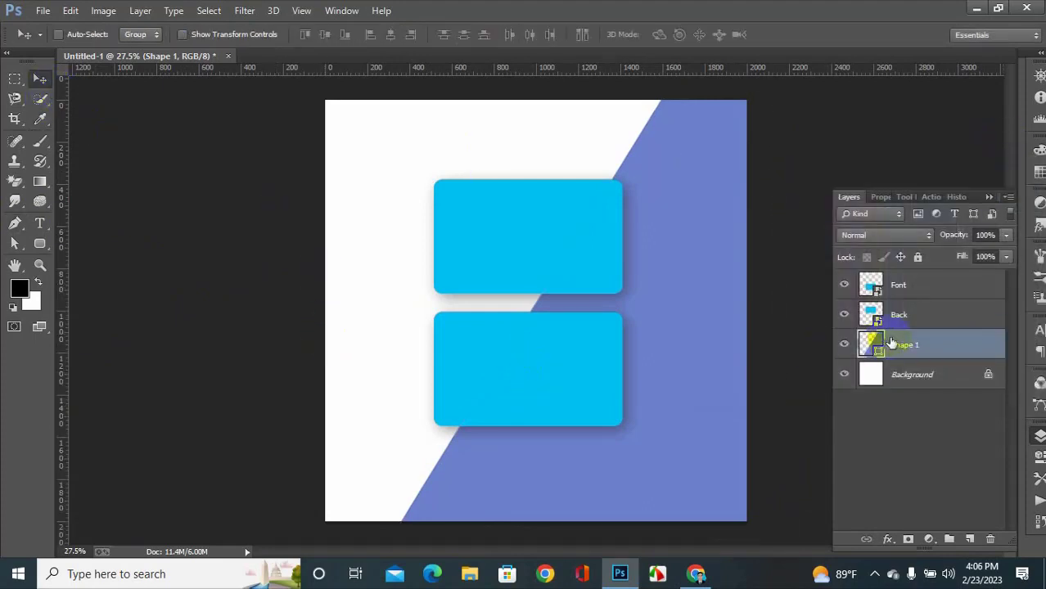
# - Rename the diagonal shape's layer as Bc
pyautogui.moveTo(905, 345)
pyautogui.mouseDown()
pyautogui.moveTo(904, 376)
pyautogui.moveTo(913, 370)
pyautogui.moveTo(704, 341)
pyautogui.moveTo(902, 354)
pyautogui.mouseUp()
pyautogui.doubleClick(905, 345)
pyautogui.press('Return')
pyautogui.click(778, 384)
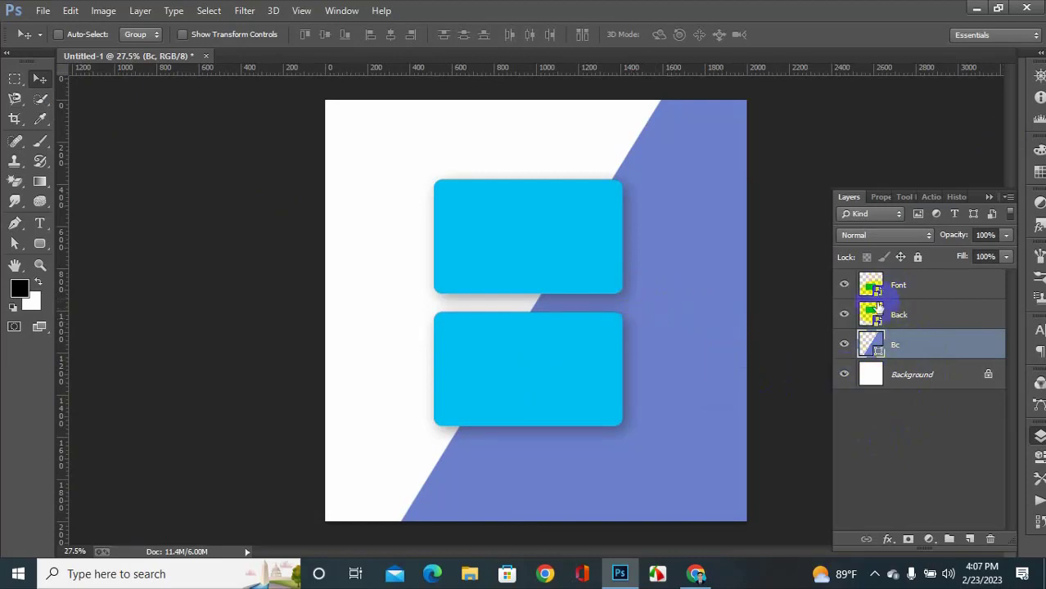
# - Open the Font smart object's contents for editing and dock its document window beside the mockup document
pyautogui.scroll(1, 761, 303)
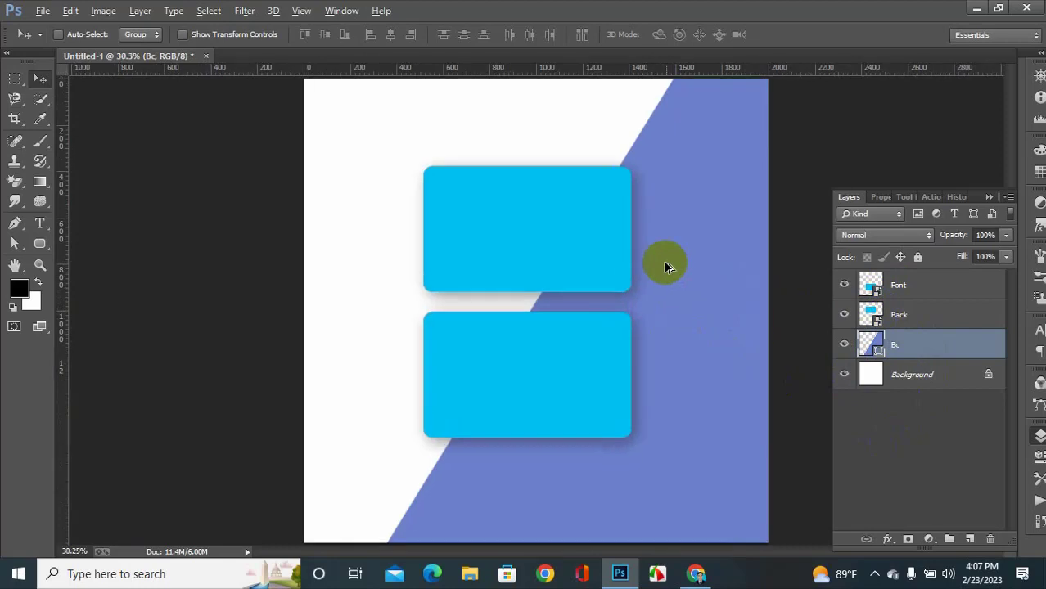
pyautogui.click(874, 288)
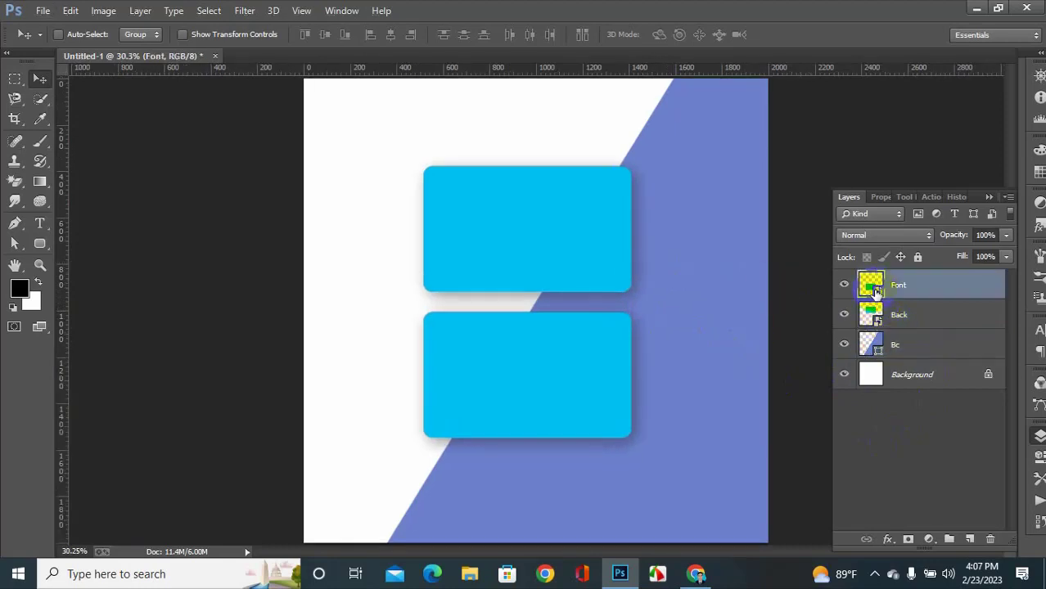
pyautogui.doubleClick(872, 286)
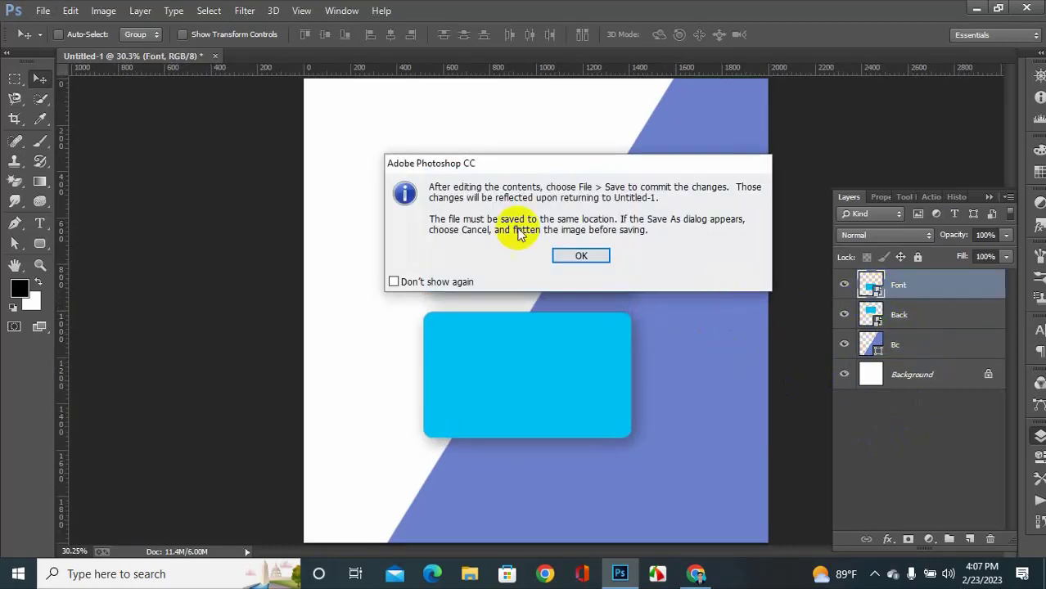
pyautogui.click(576, 254)
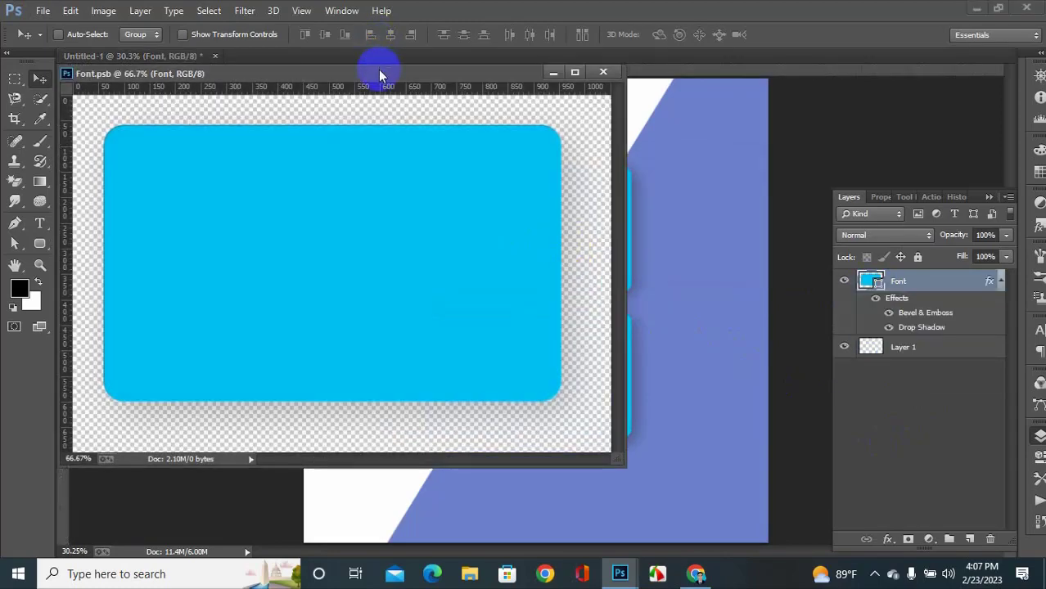
pyautogui.moveTo(378, 69); pyautogui.dragTo(486, 58)
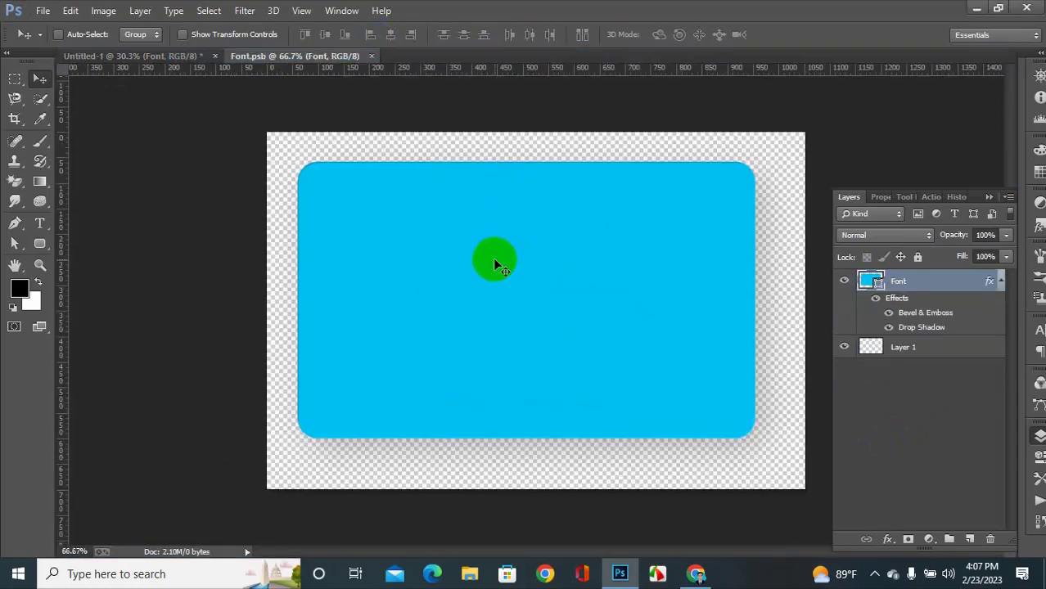
# - Start opening an image file and locate the bc 1 folder on the Desktop
pyautogui.hotkey('ctrl', 'o')
pyautogui.scroll(-10, 495, 258)
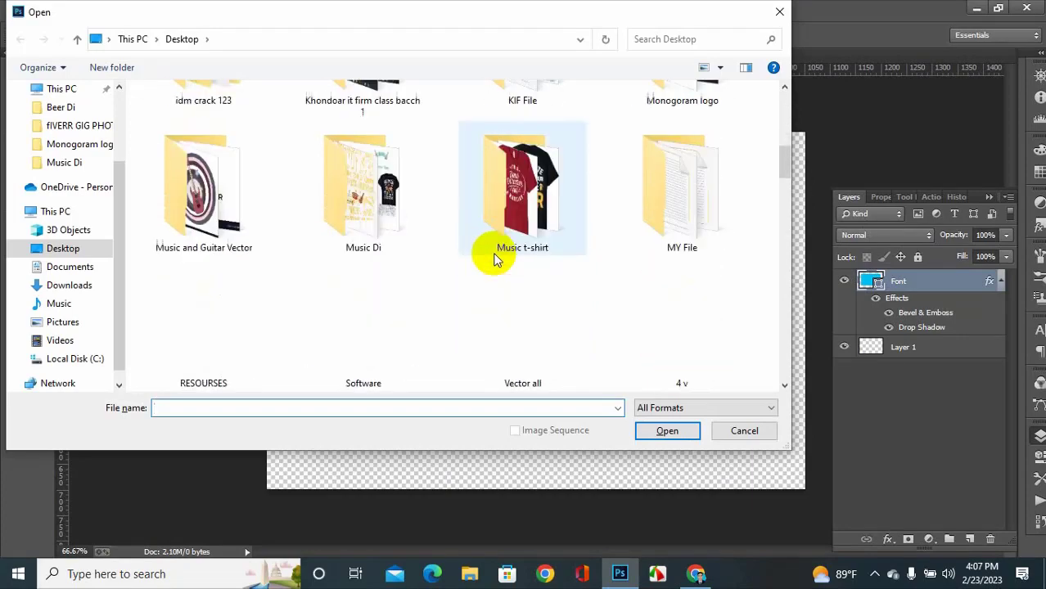
pyautogui.scroll(-15, 497, 270)
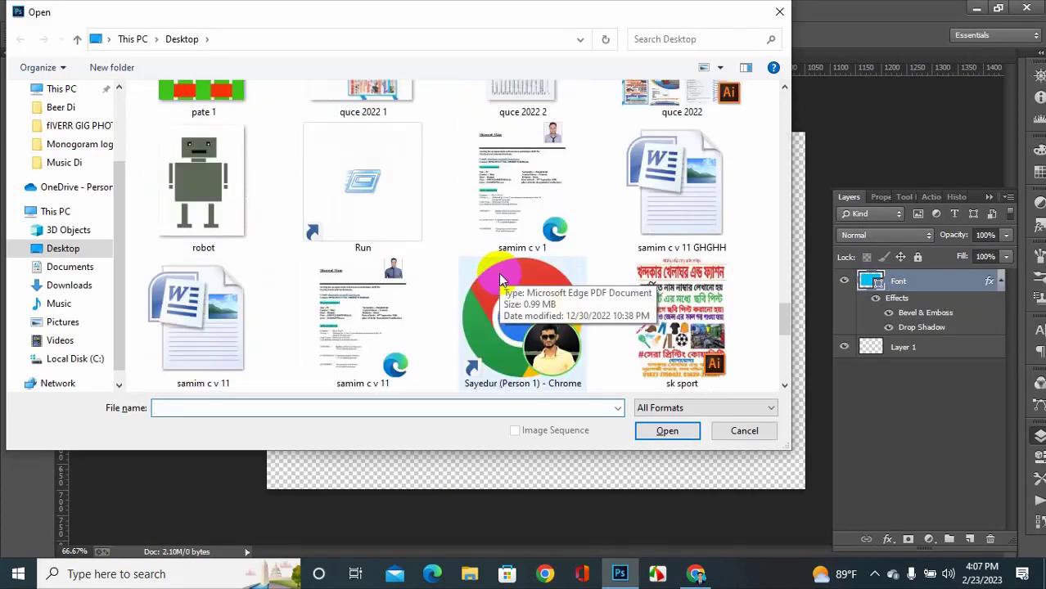
pyautogui.scroll(-2, 499, 280)
pyautogui.scroll(4, 499, 280)
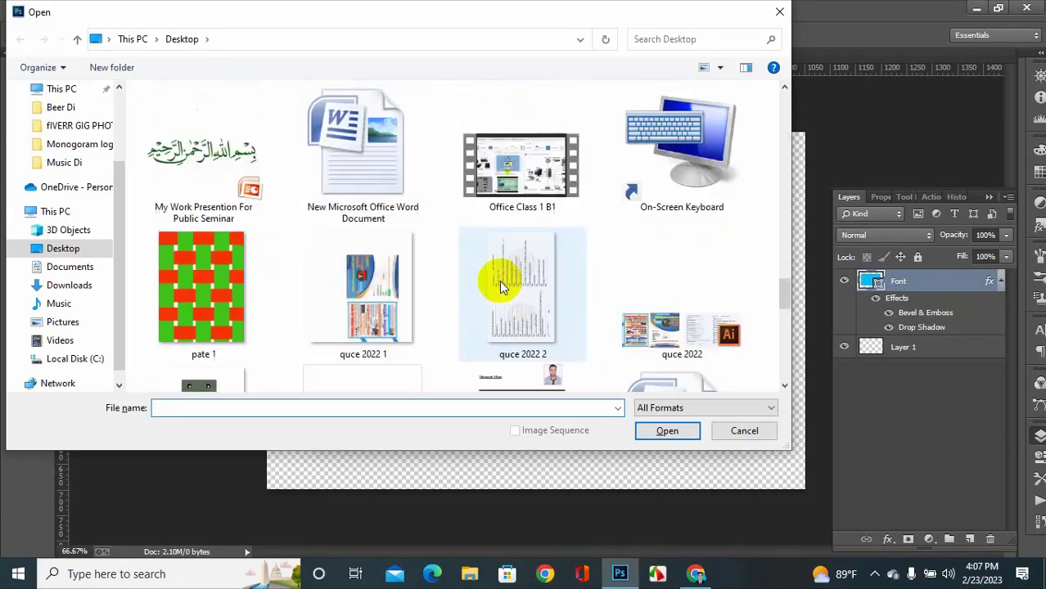
pyautogui.scroll(6, 499, 280)
pyautogui.scroll(12, 502, 287)
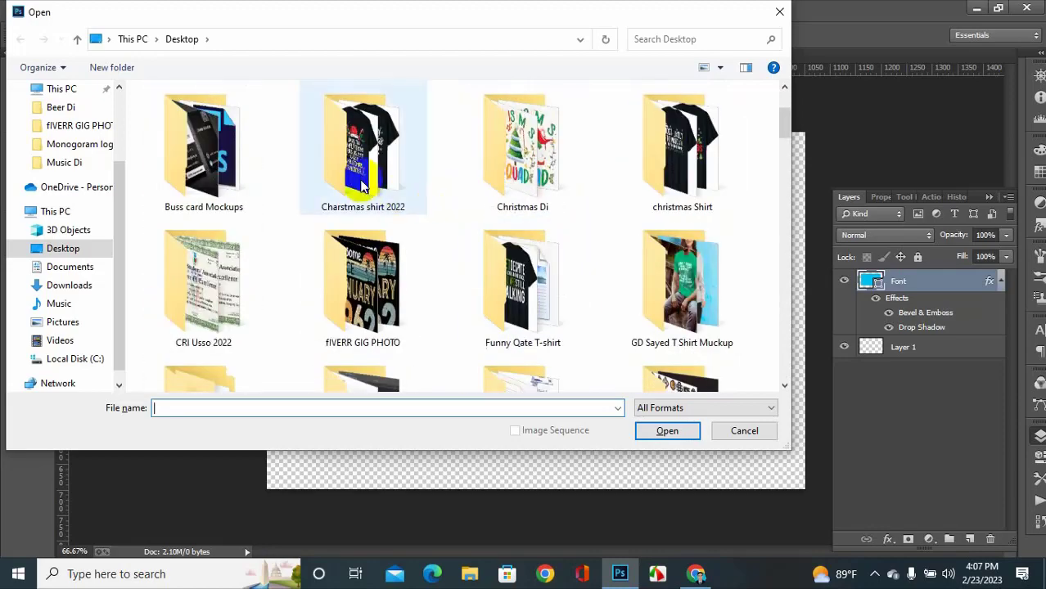
pyautogui.scroll(-1, 397, 234)
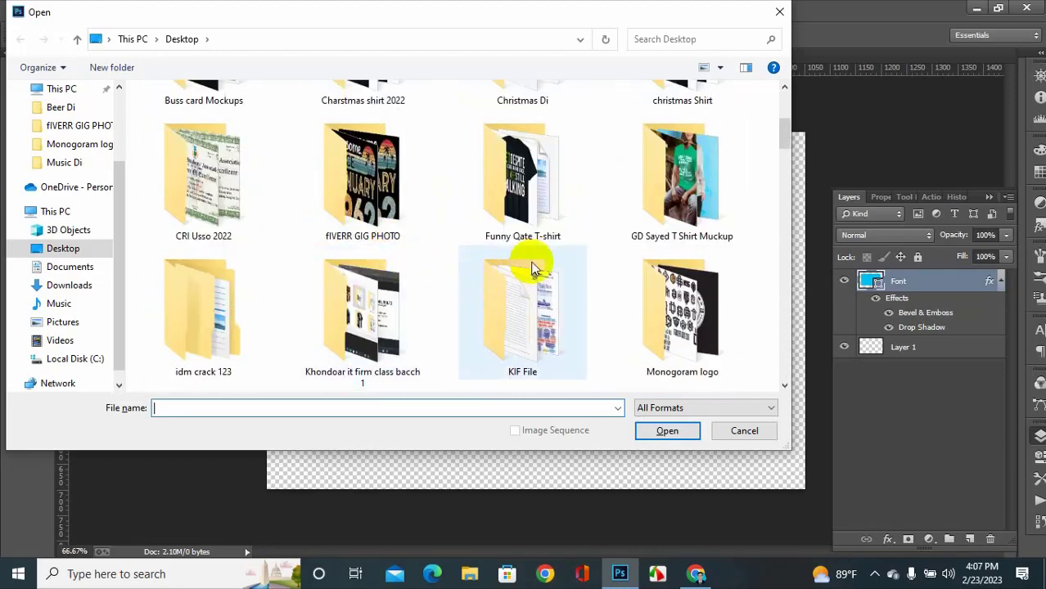
pyautogui.press('b')
pyautogui.press('b')
pyautogui.press('b')
pyautogui.press('b')
pyautogui.press('b')
pyautogui.press('b')
pyautogui.press('b')
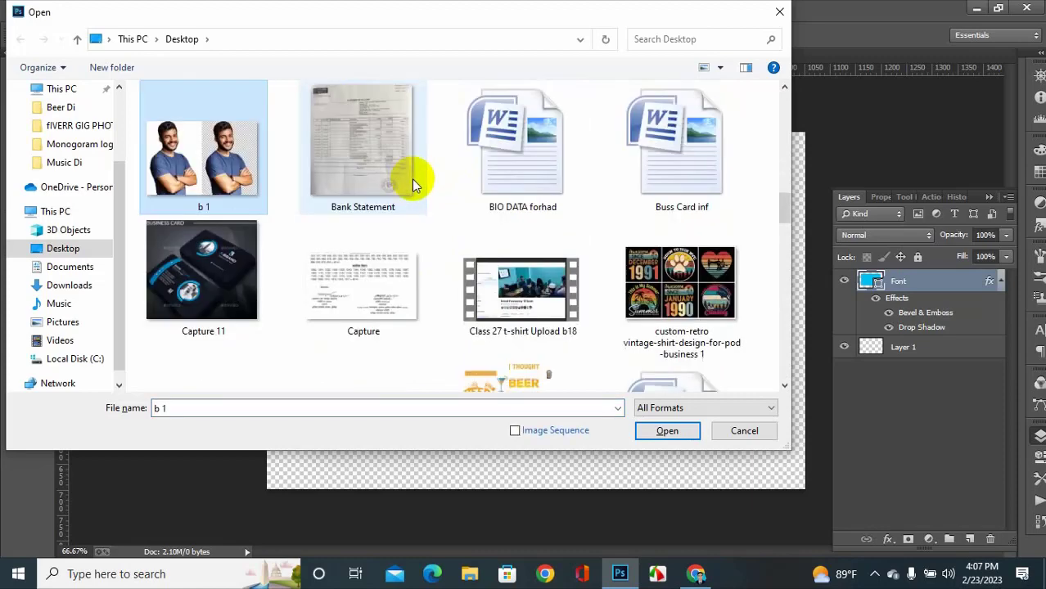
pyautogui.press('b')
pyautogui.press('b')
pyautogui.press('b')
pyautogui.press('b')
pyautogui.press('b')
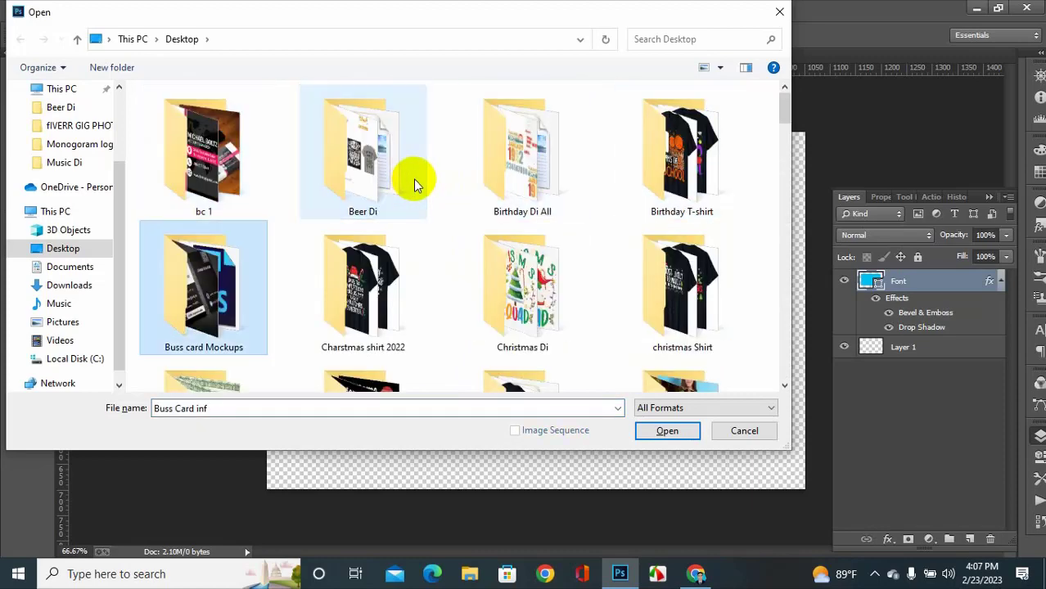
pyautogui.click(420, 185)
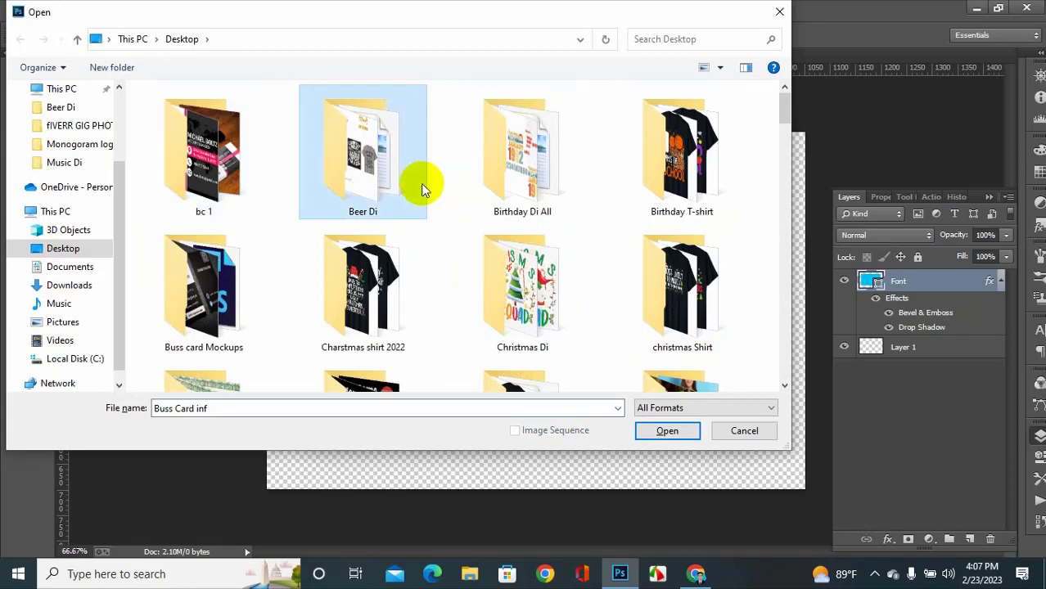
pyautogui.doubleClick(167, 164)
# - Compare the business card images in the bc 1 folder and open the font site image
pyautogui.click(501, 191)
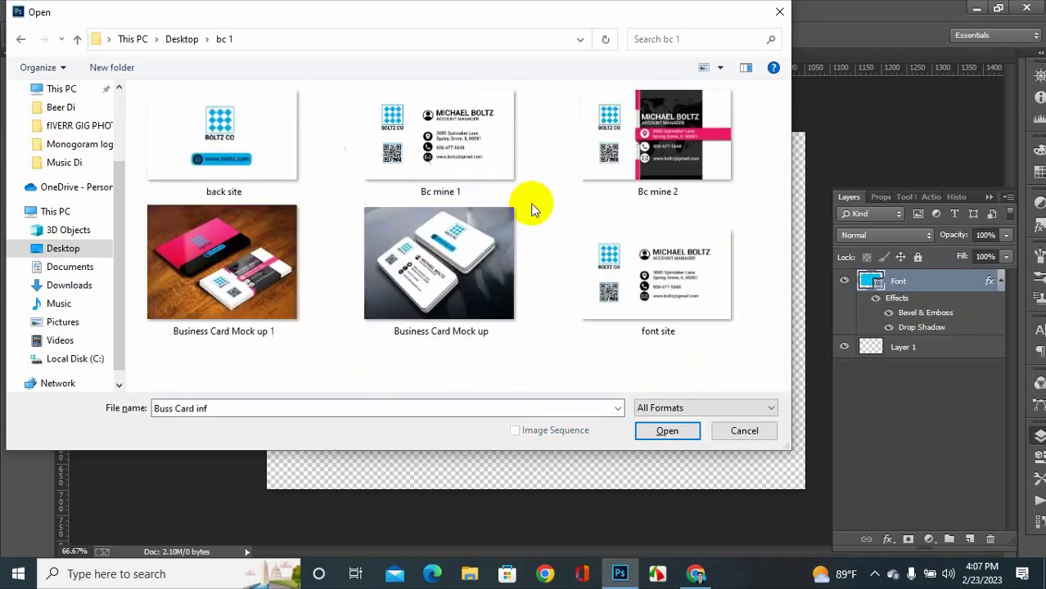
pyautogui.click(677, 168)
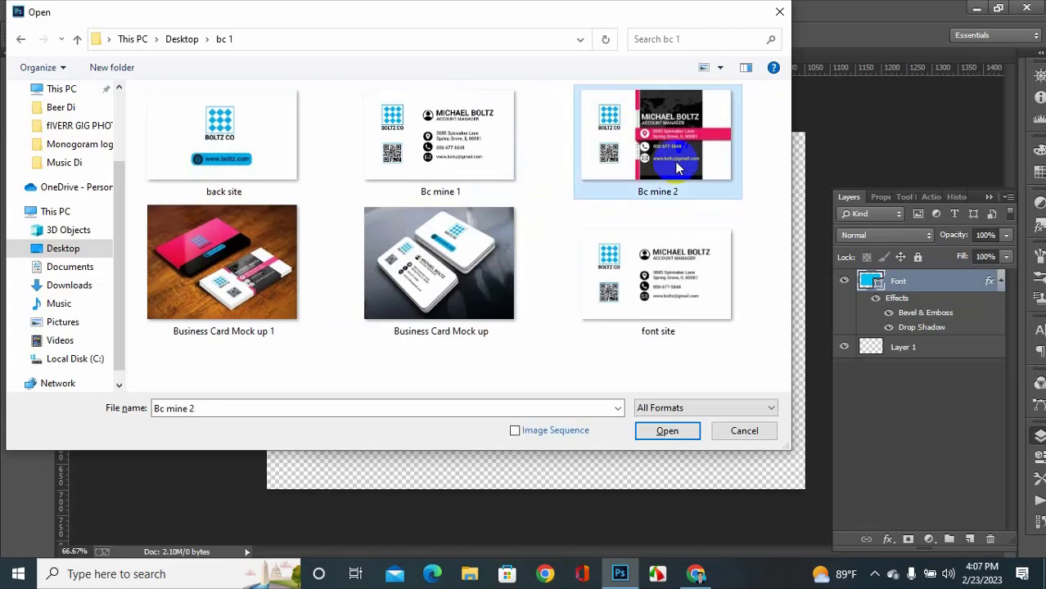
pyautogui.click(476, 167)
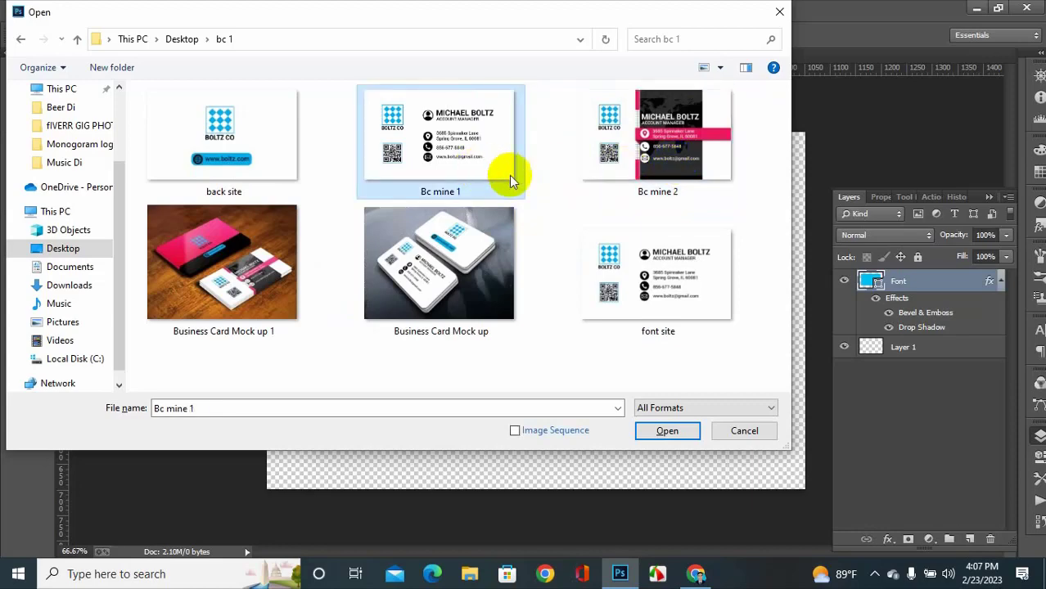
pyautogui.click(678, 160)
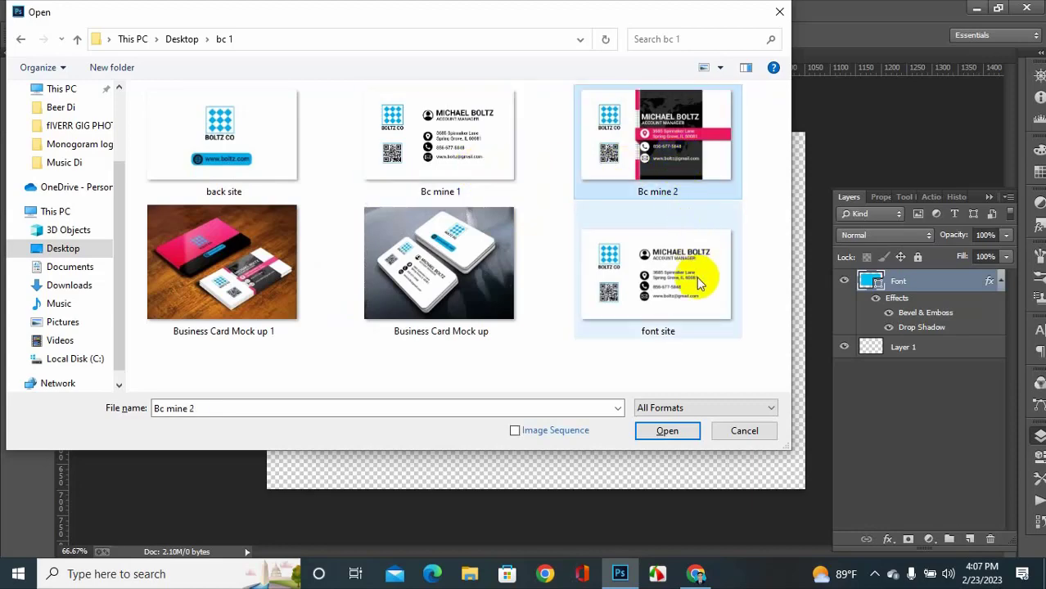
pyautogui.click(657, 173)
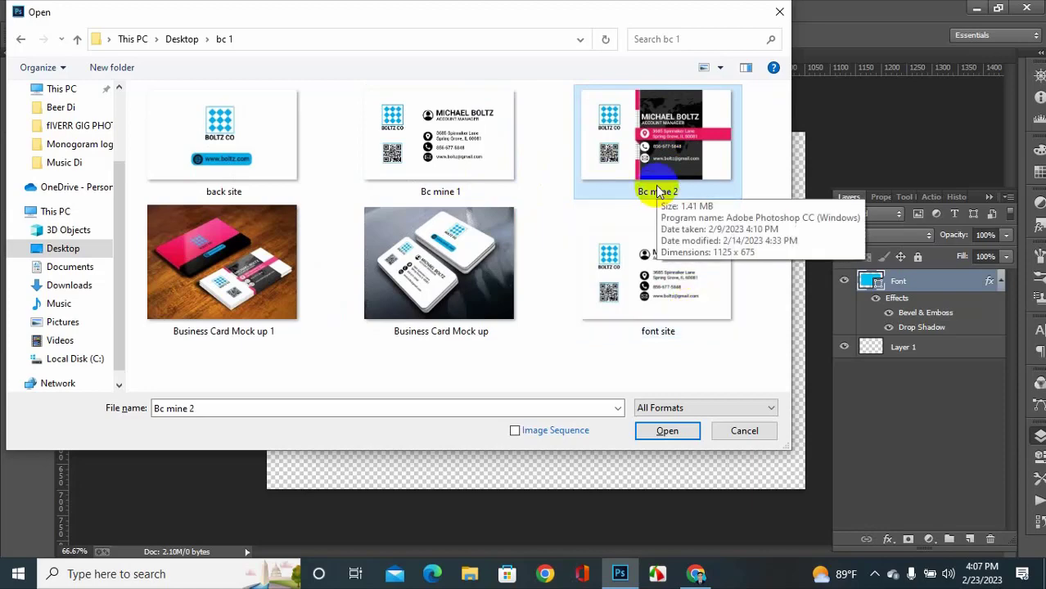
pyautogui.click(487, 157)
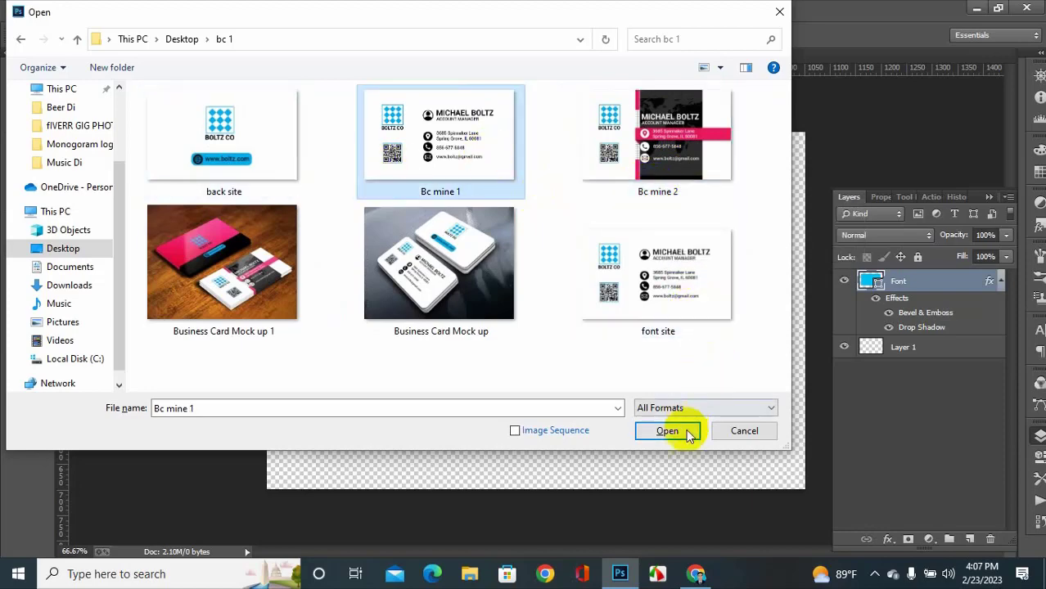
pyautogui.click(679, 254)
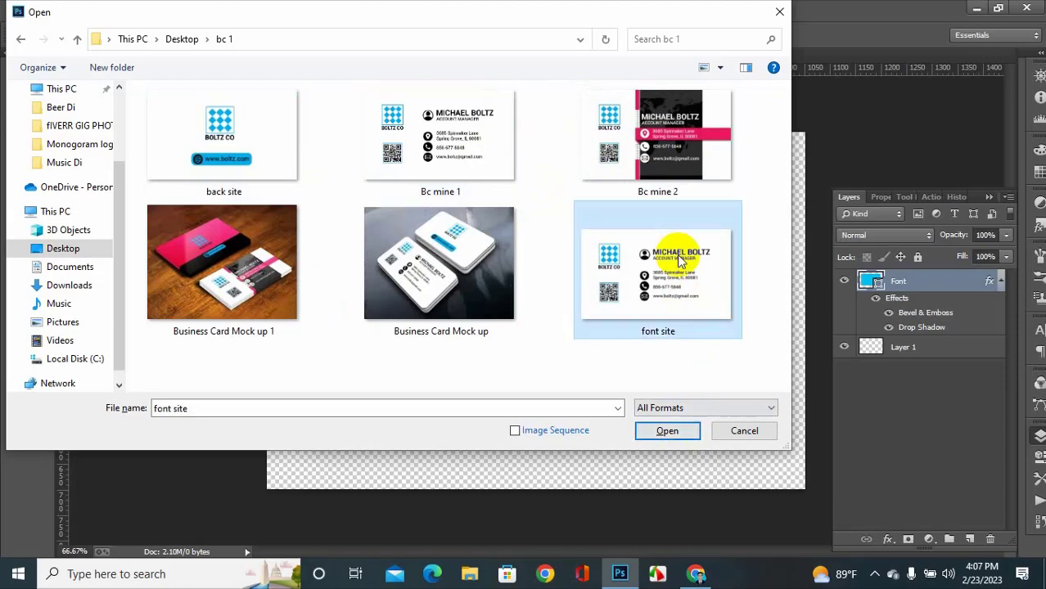
pyautogui.click(665, 432)
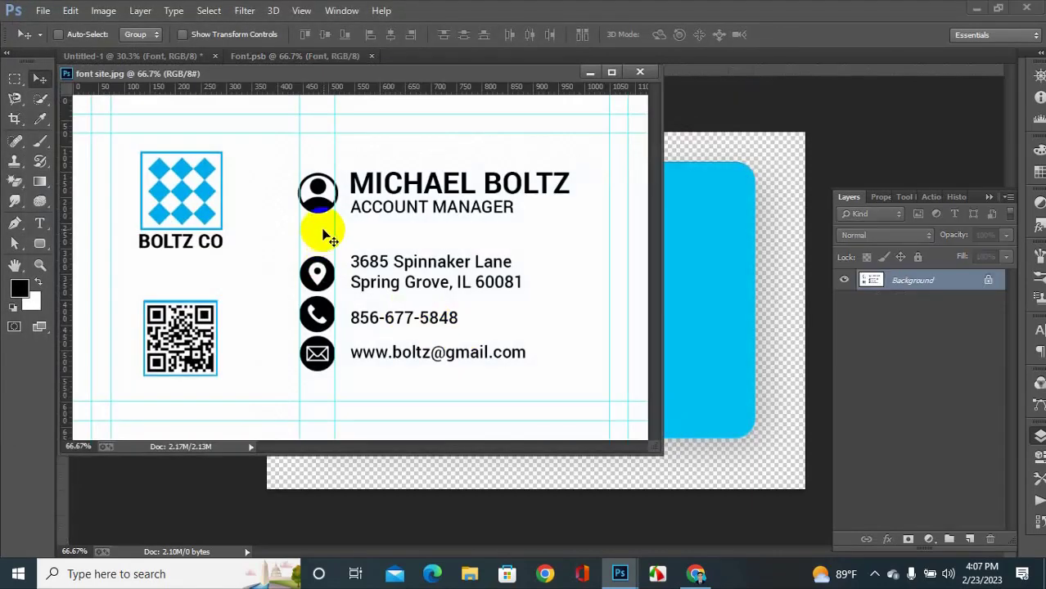
# - Copy the font site artwork into Font.psb, close the source image, and position the artwork over the blue card
pyautogui.moveTo(373, 224); pyautogui.dragTo(716, 305)
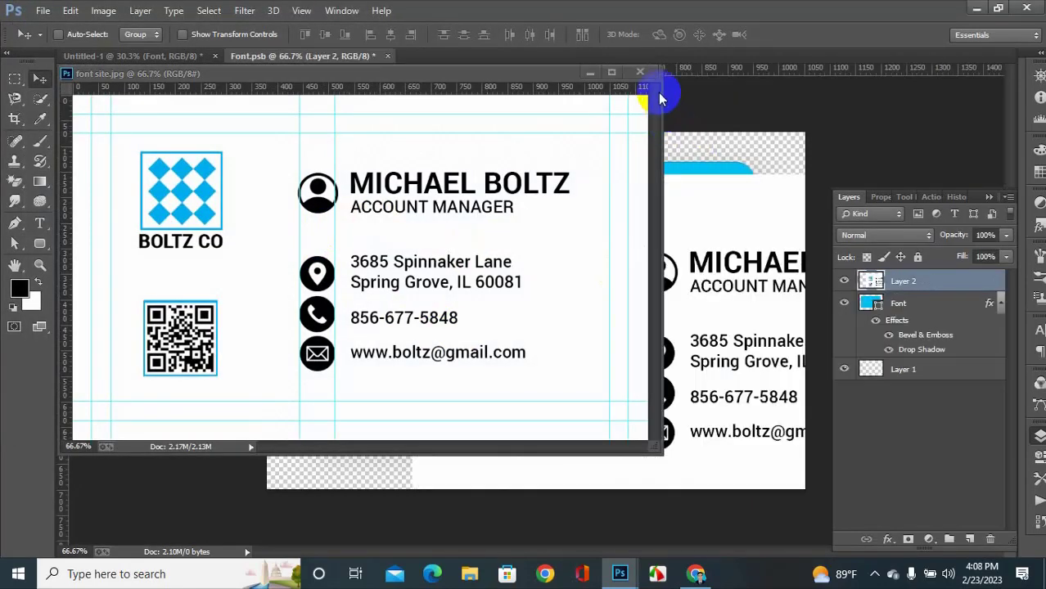
pyautogui.click(639, 72)
pyautogui.moveTo(720, 261); pyautogui.dragTo(601, 266)
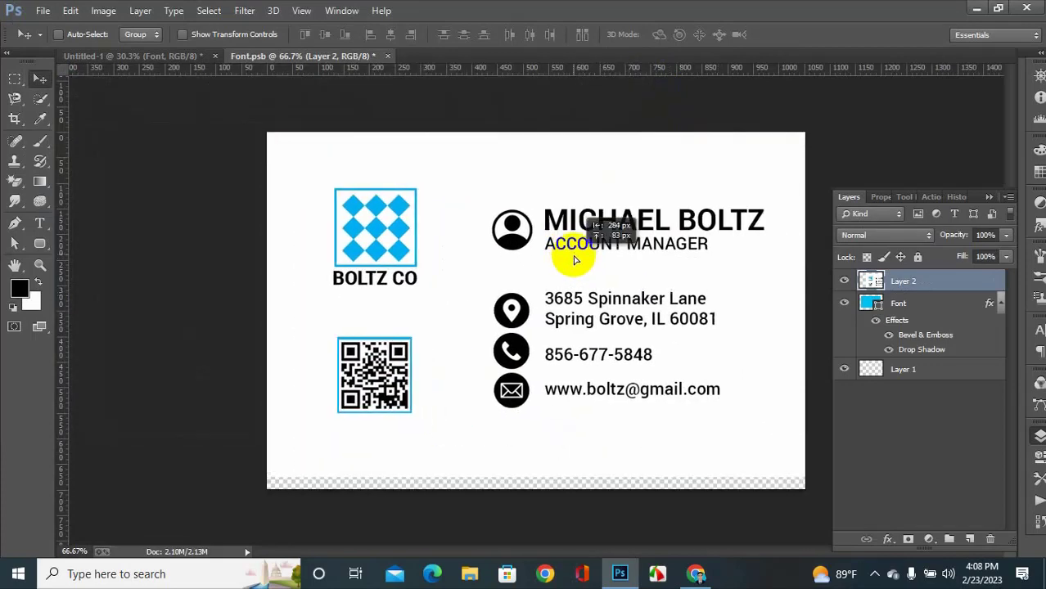
# - Scale the card artwork proportionally to 87.11% (980 × 588 px) and nudge it right to cover the whole blue card
pyautogui.hotkey('ctrl', 't')
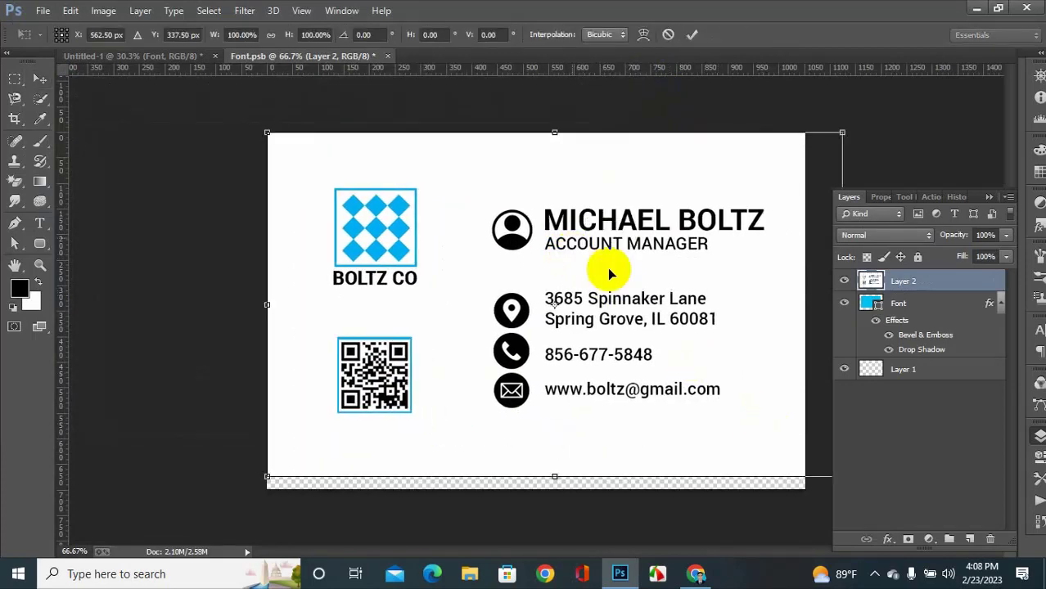
pyautogui.moveTo(265, 133); pyautogui.dragTo(352, 203)
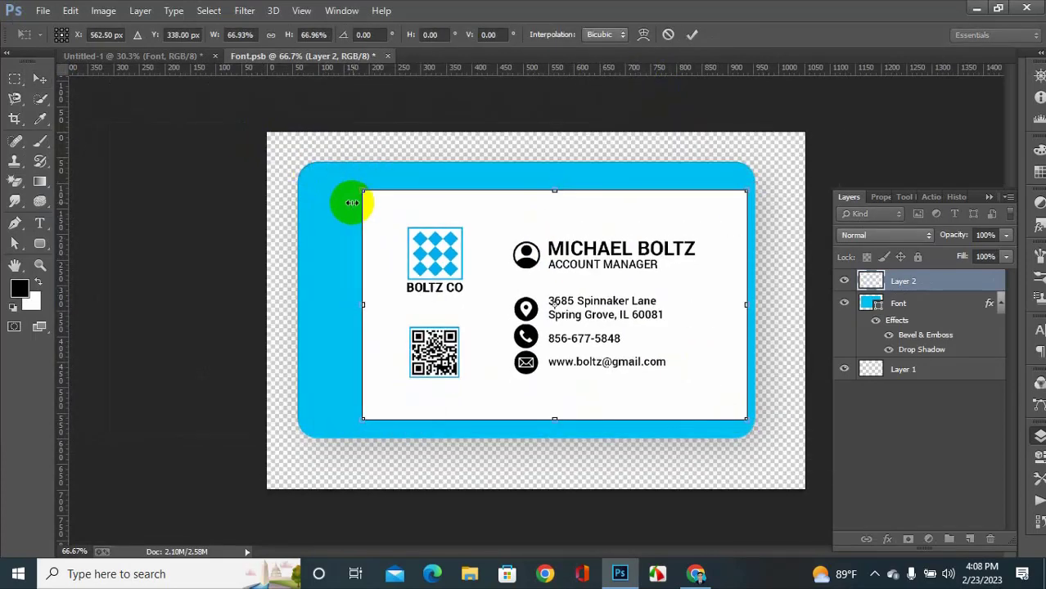
pyautogui.moveTo(559, 271); pyautogui.dragTo(481, 234)
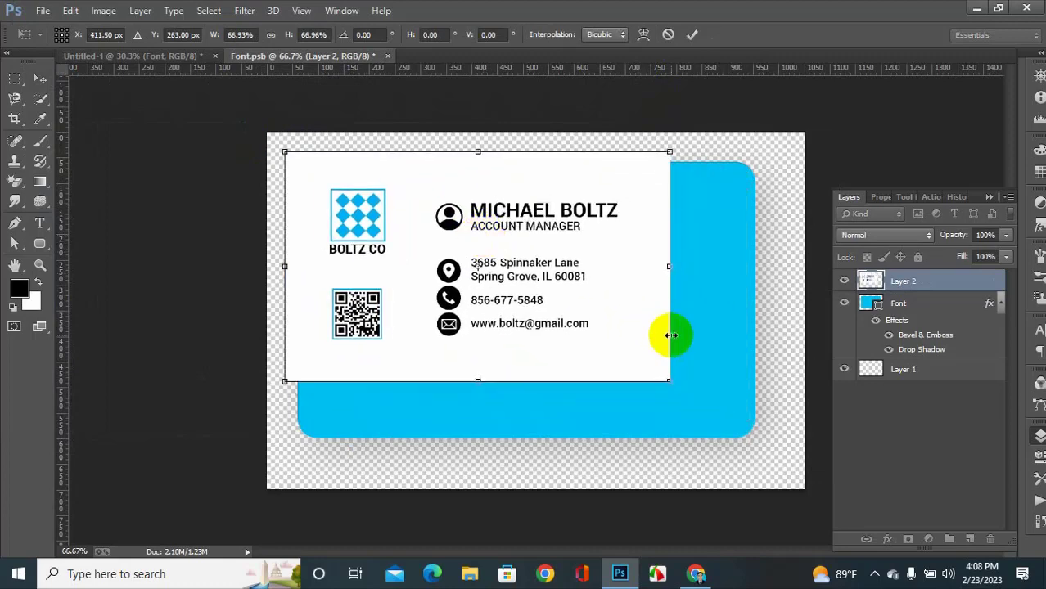
pyautogui.moveTo(669, 380); pyautogui.dragTo(784, 455)
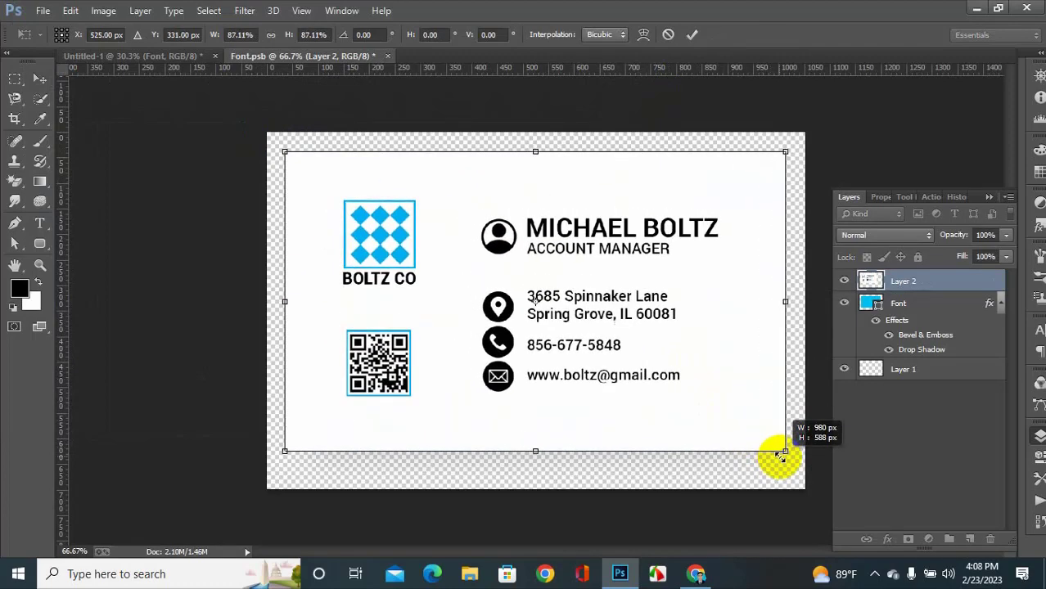
pyautogui.press('Right')
pyautogui.press('Right')
pyautogui.press('Right')
pyautogui.press('Right')
pyautogui.press('Right')
pyautogui.press('Right')
pyautogui.press('Right')
pyautogui.press('Right')
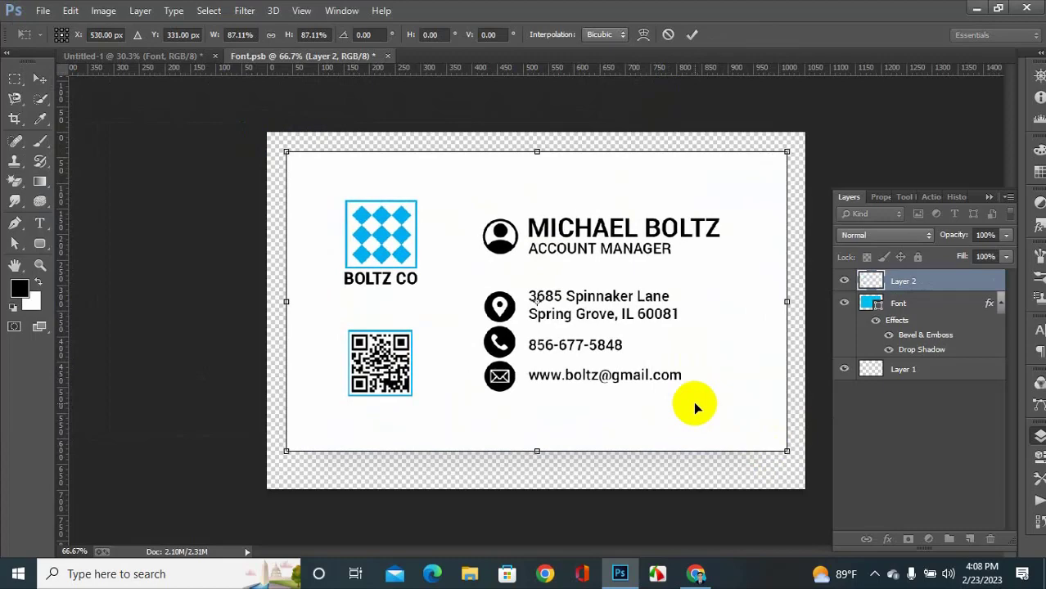
pyautogui.press('Return')
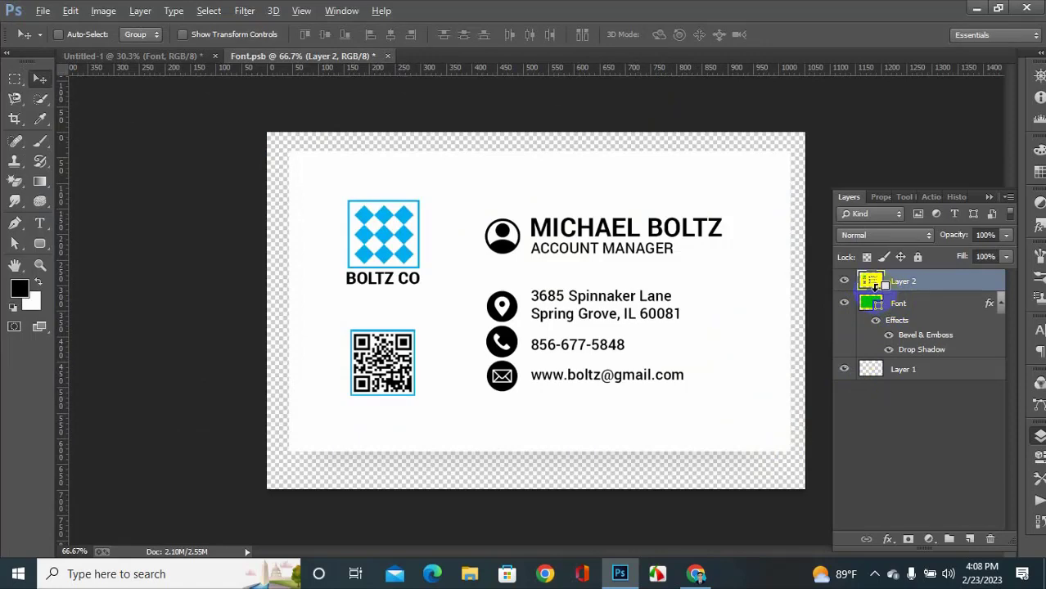
# - Clip the artwork layer to the rounded Font card shape, nudging the artwork slightly and releasing and reapplying the clipping mask
pyautogui.keyDown('alt'); pyautogui.click(876, 292); pyautogui.keyUp('alt')
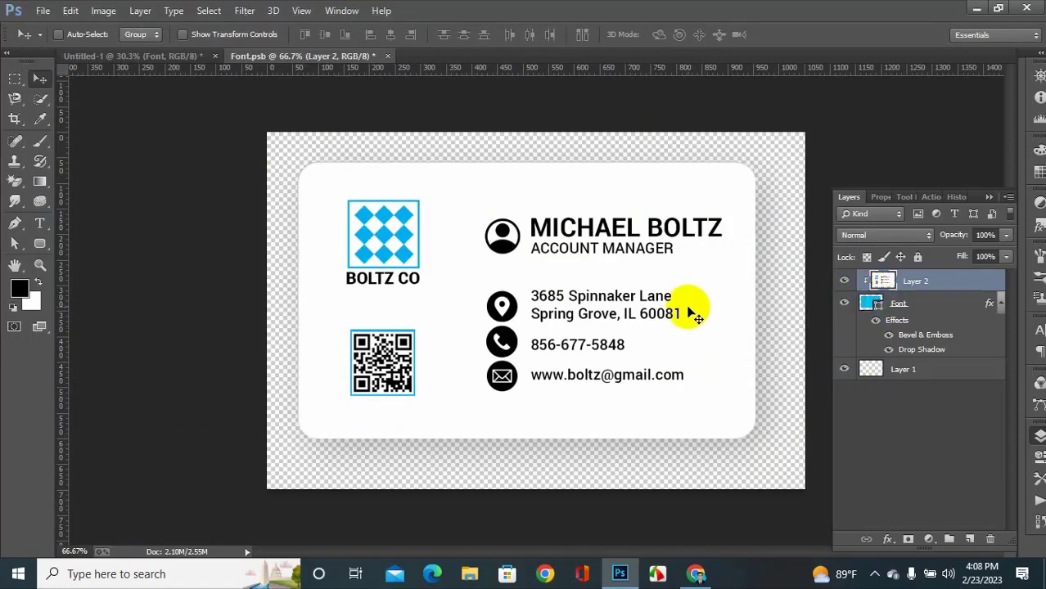
pyautogui.moveTo(684, 313); pyautogui.dragTo(695, 320)
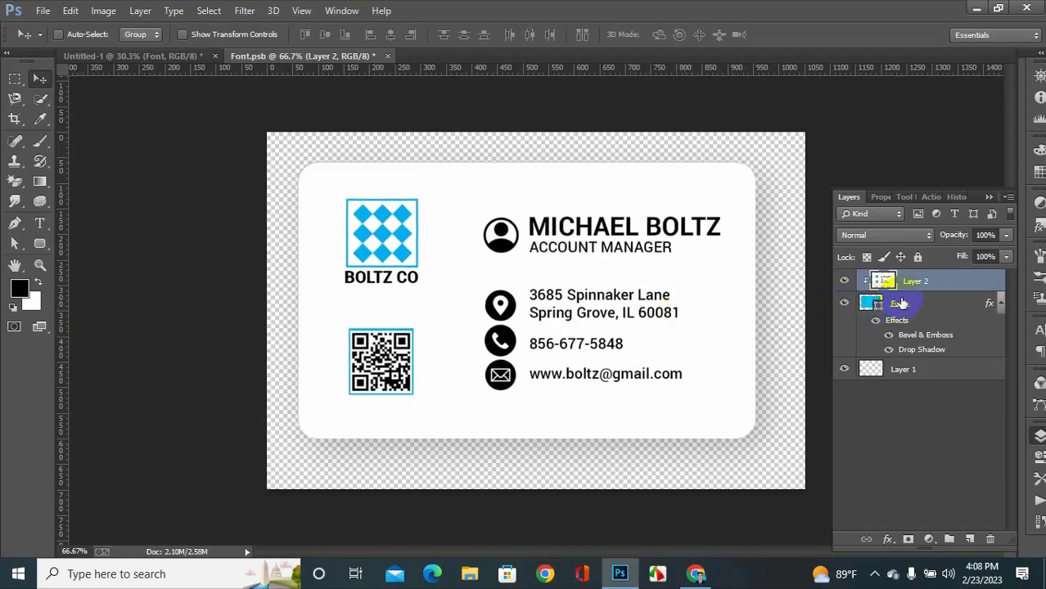
pyautogui.moveTo(890, 288); pyautogui.dragTo(894, 299)
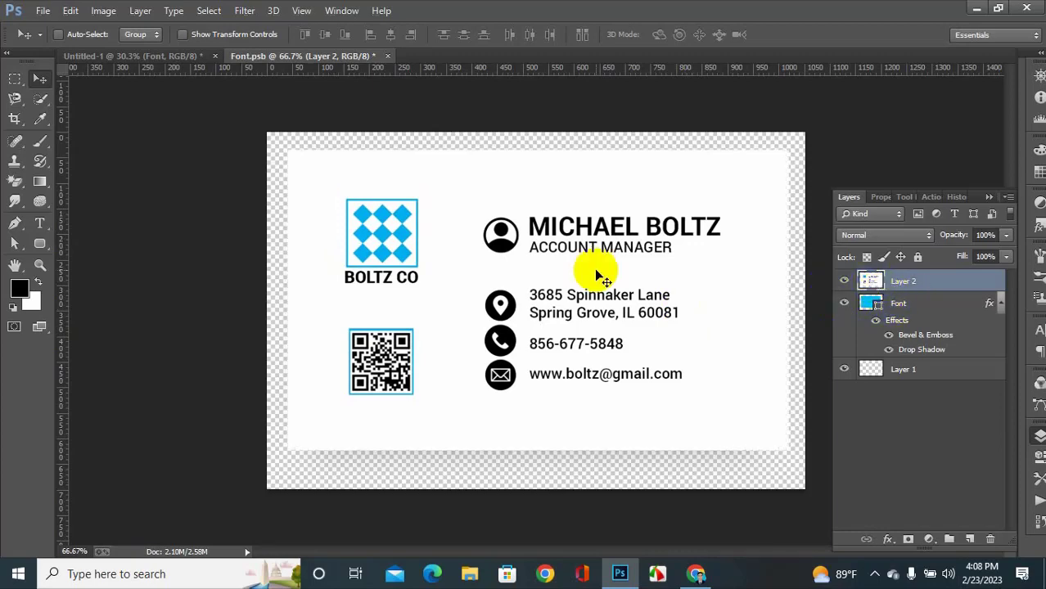
pyautogui.keyDown('alt'); pyautogui.click(874, 287); pyautogui.keyUp('alt')
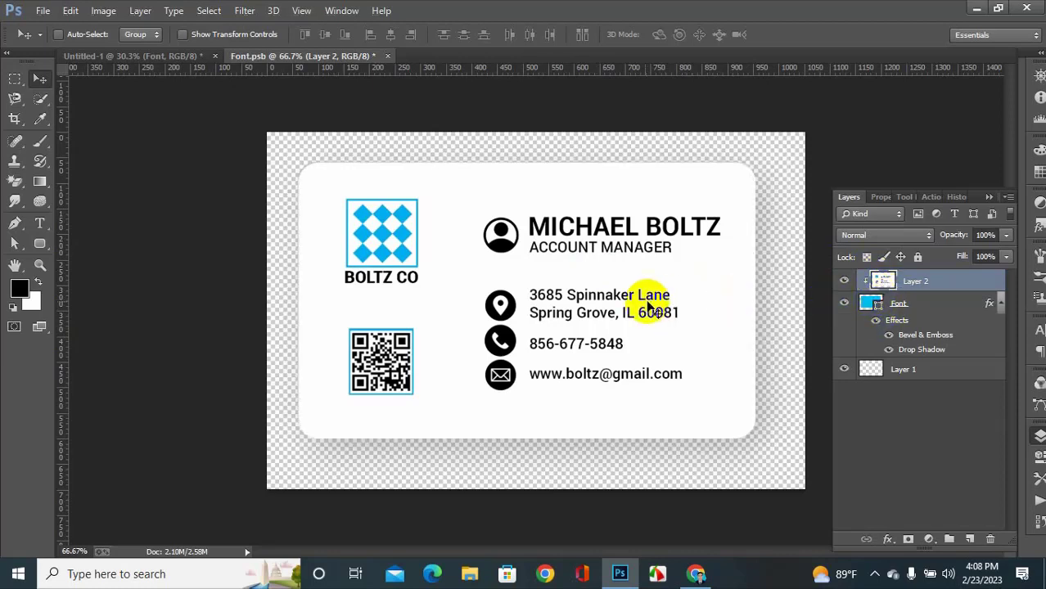
# - Shift the clipped artwork slightly left within the card, save Font.psb, and return to the Untitled-1 mockup document
pyautogui.moveTo(642, 298); pyautogui.dragTo(616, 308)
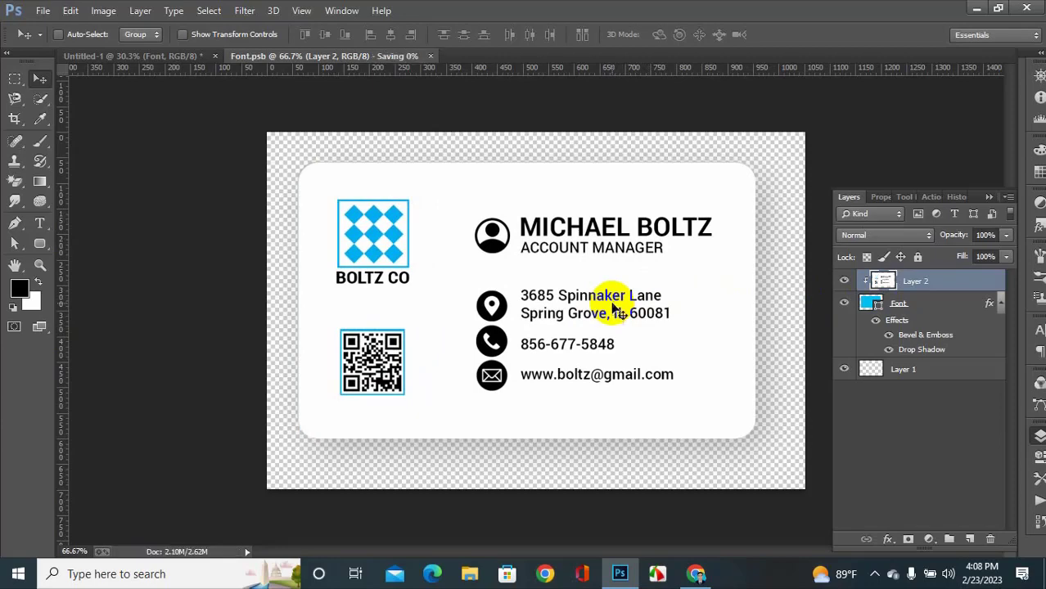
pyautogui.click(163, 57)
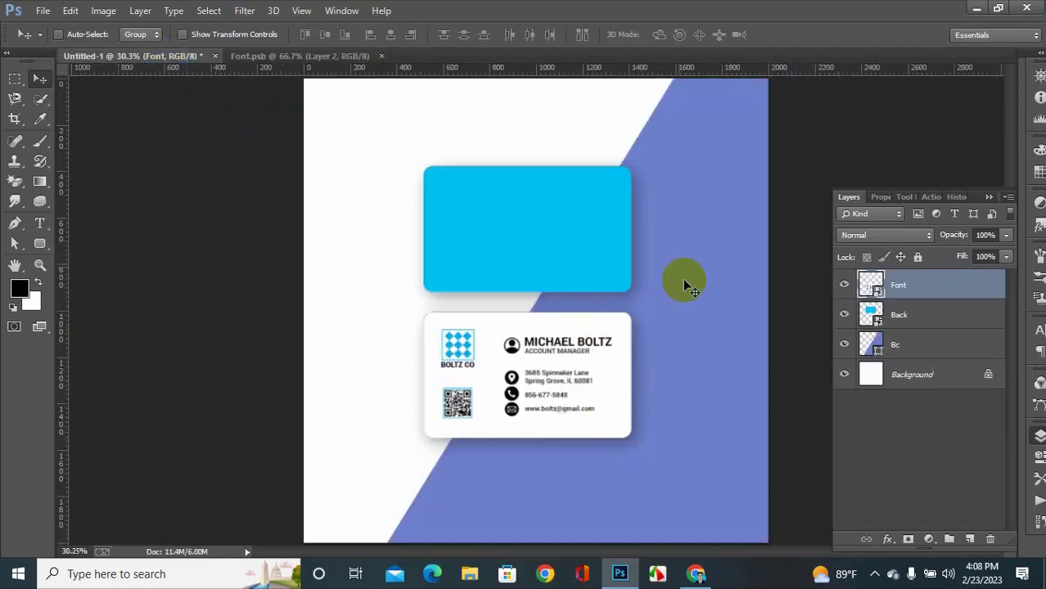
# - Open the Back smart object's contents as a docked document and open the back site image from the bc 1 folder
pyautogui.doubleClick(874, 318)
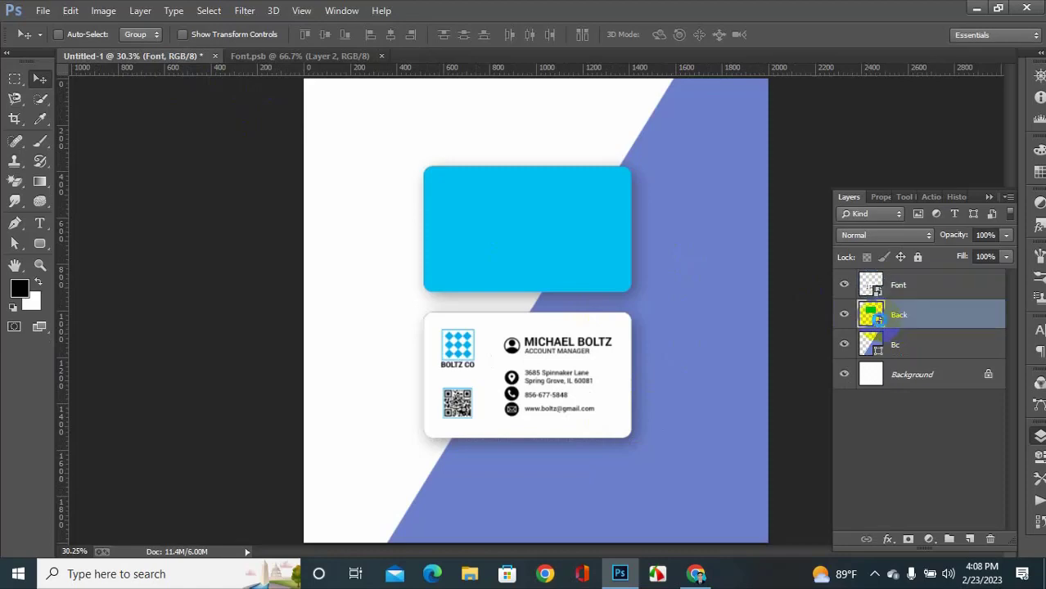
pyautogui.click(580, 257)
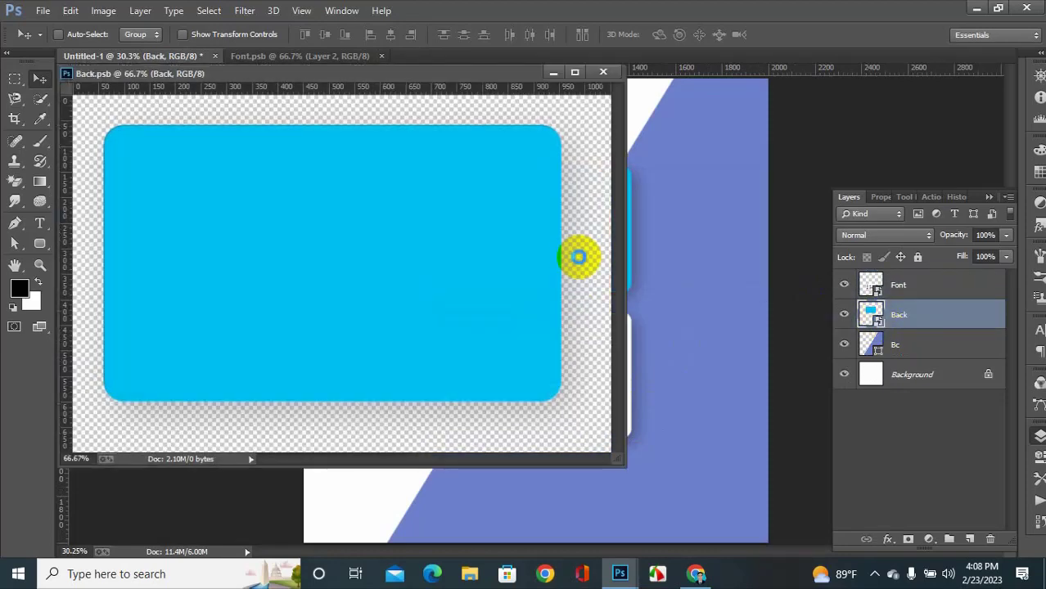
pyautogui.moveTo(381, 78); pyautogui.dragTo(463, 60)
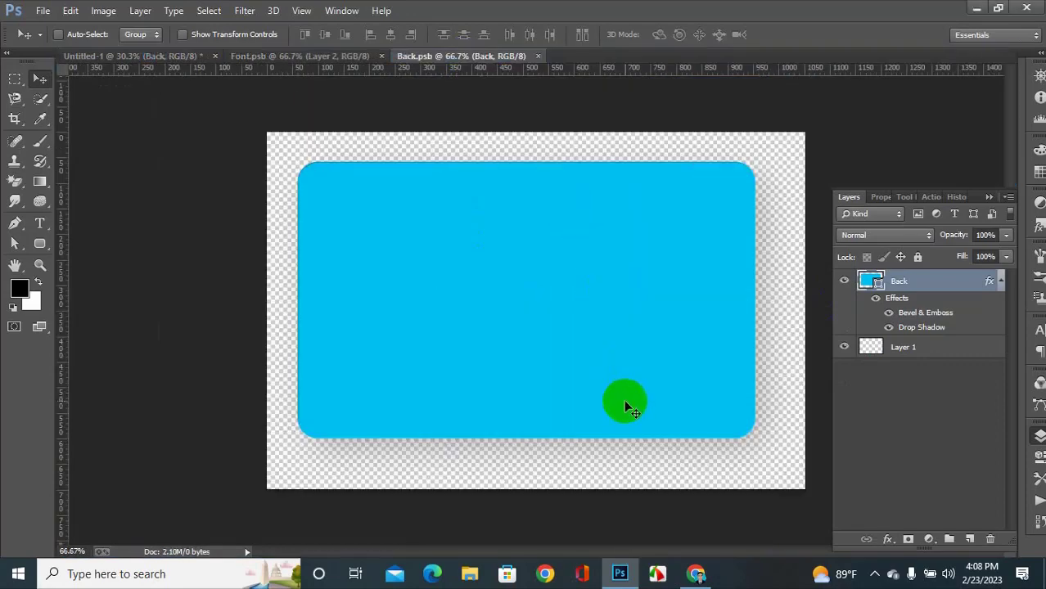
pyautogui.hotkey('ctrl', 'o')
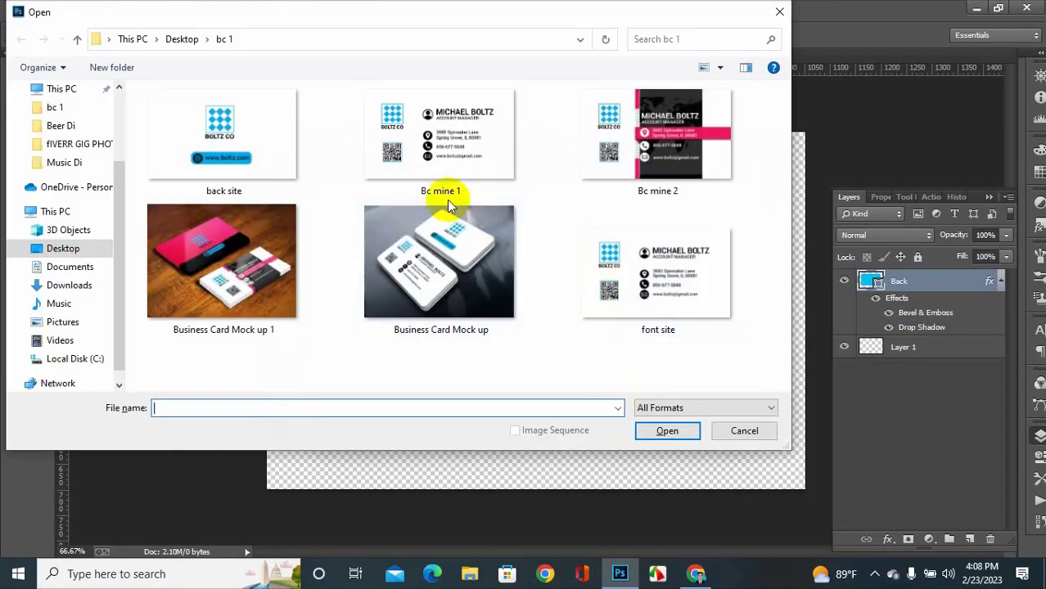
pyautogui.click(262, 152)
pyautogui.doubleClick(261, 152)
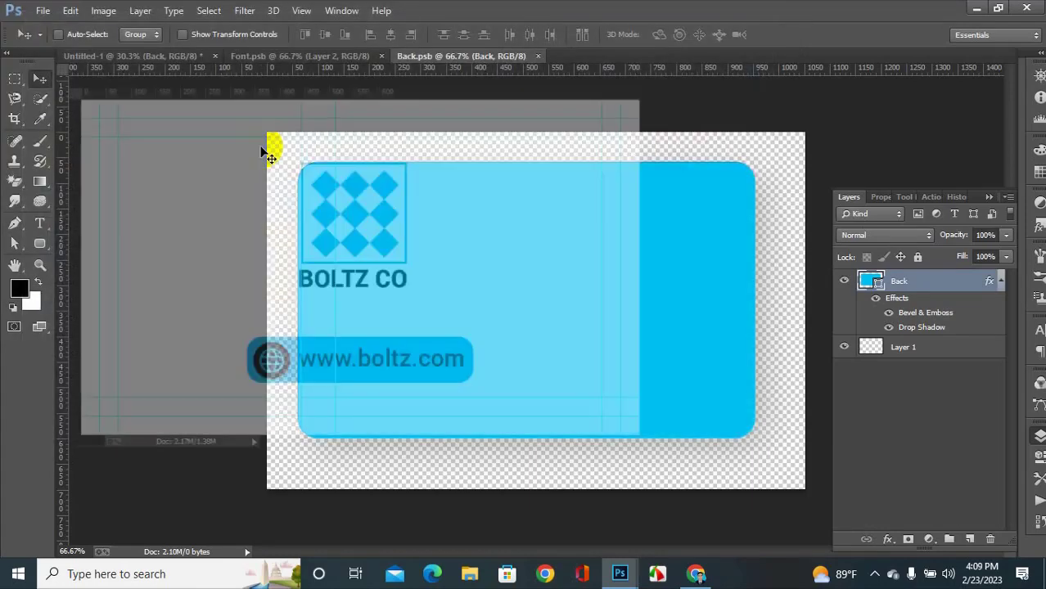
# - Copy the back site artwork into Back.psb, closing the source image, and position it over the blue card
pyautogui.moveTo(391, 203); pyautogui.dragTo(683, 284)
pyautogui.click(640, 73)
pyautogui.moveTo(671, 321); pyautogui.dragTo(570, 270)
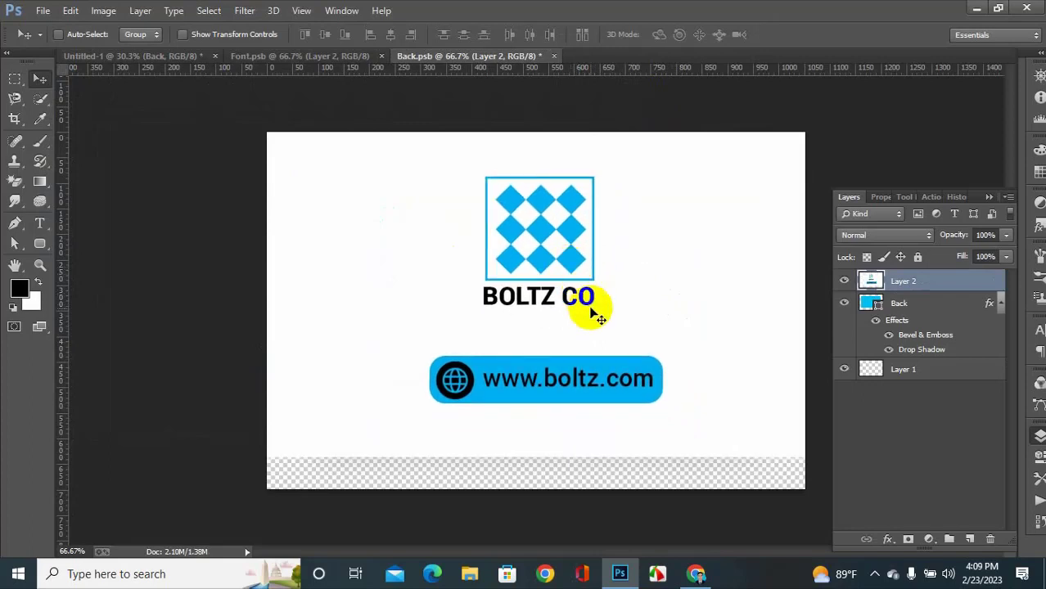
pyautogui.moveTo(615, 357); pyautogui.dragTo(613, 366)
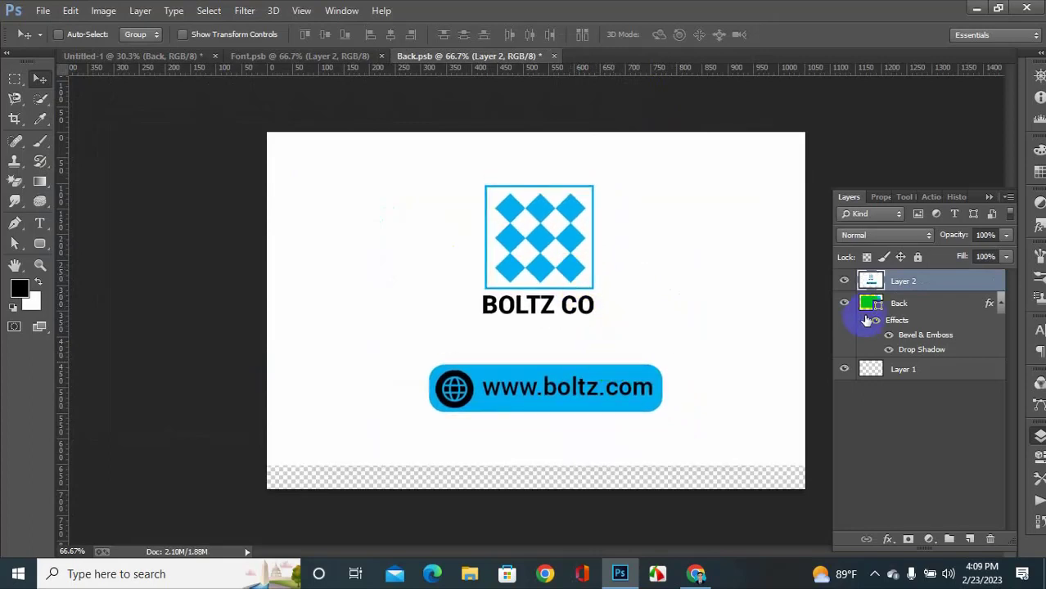
# - Clip the artwork layer to the rounded Back card shape and scale it down proportionally to about the card's width, centring it
pyautogui.keyDown('alt'); pyautogui.click(878, 288); pyautogui.keyUp('alt')
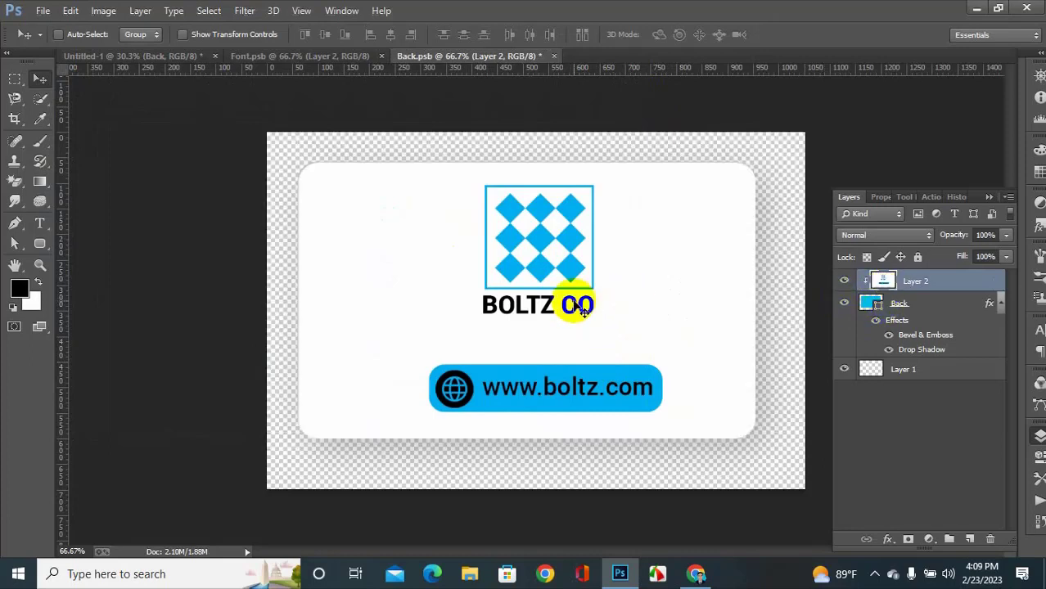
pyautogui.moveTo(583, 304)
pyautogui.mouseDown()
pyautogui.moveTo(532, 304)
pyautogui.moveTo(564, 305)
pyautogui.mouseUp()
pyautogui.hotkey('ctrl', 't')
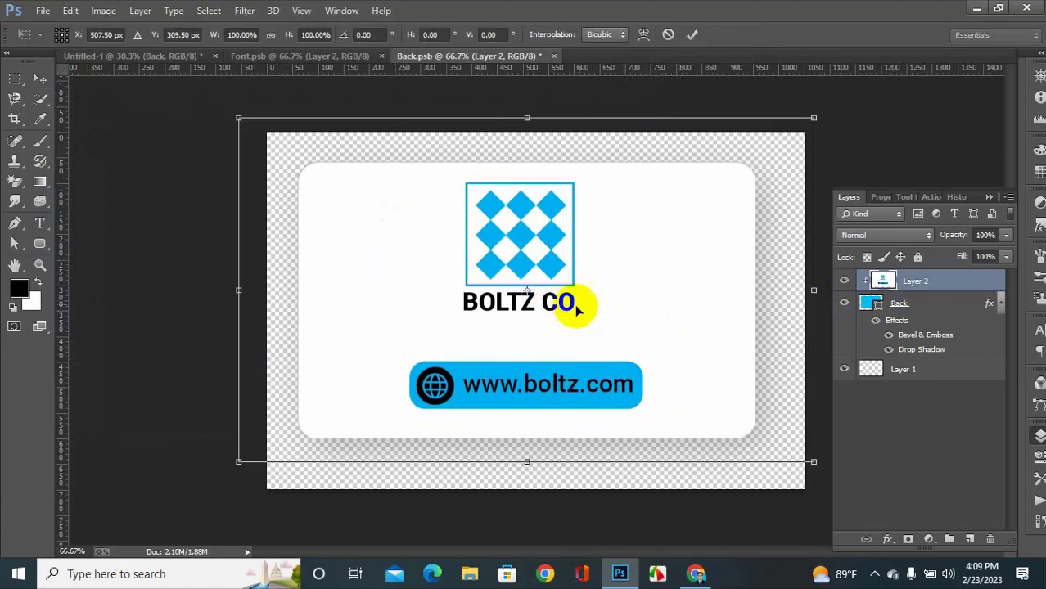
pyautogui.click(240, 117)
pyautogui.moveTo(240, 116); pyautogui.dragTo(295, 153)
pyautogui.moveTo(647, 279); pyautogui.dragTo(647, 284)
pyautogui.press('Return')
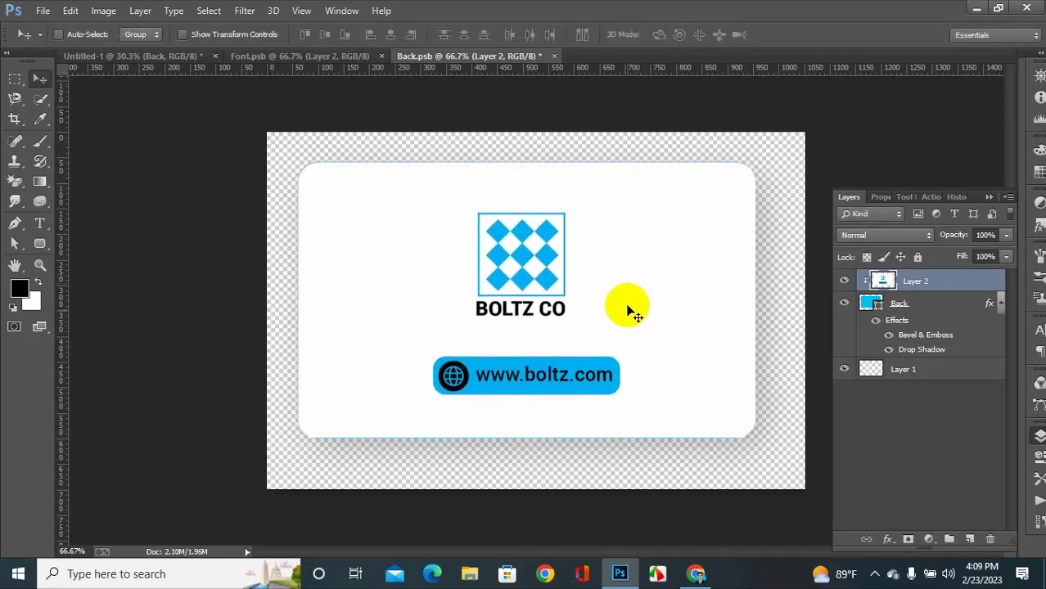
# - Stretch the artwork slightly past the card's lower edge and nudge it a little up and left
pyautogui.hotkey('ctrl', 't')
pyautogui.moveTo(529, 439); pyautogui.dragTo(531, 452)
pyautogui.press('Return')
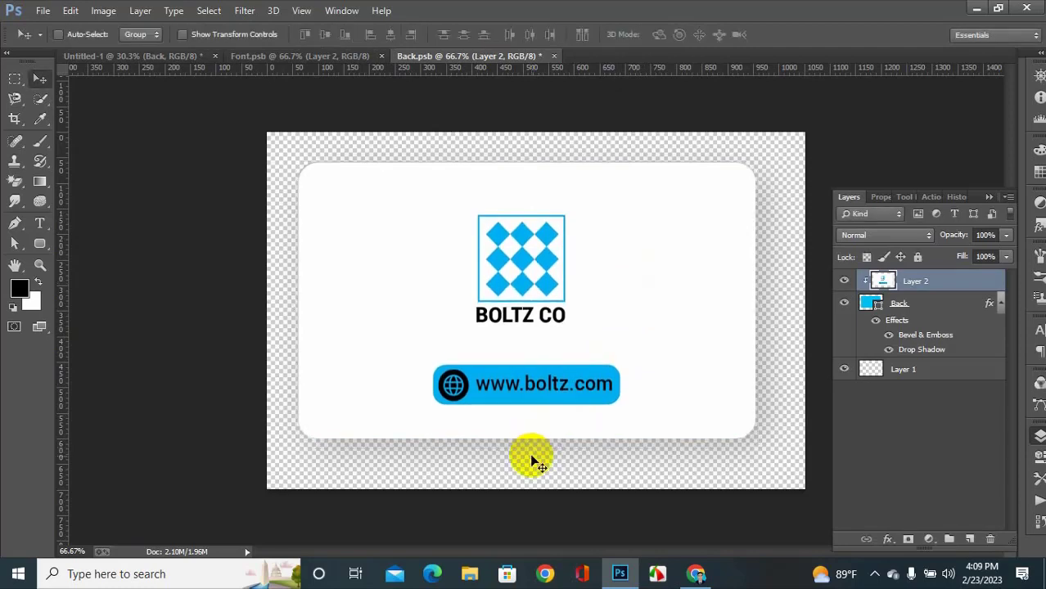
pyautogui.press('Up')
pyautogui.press('Left')
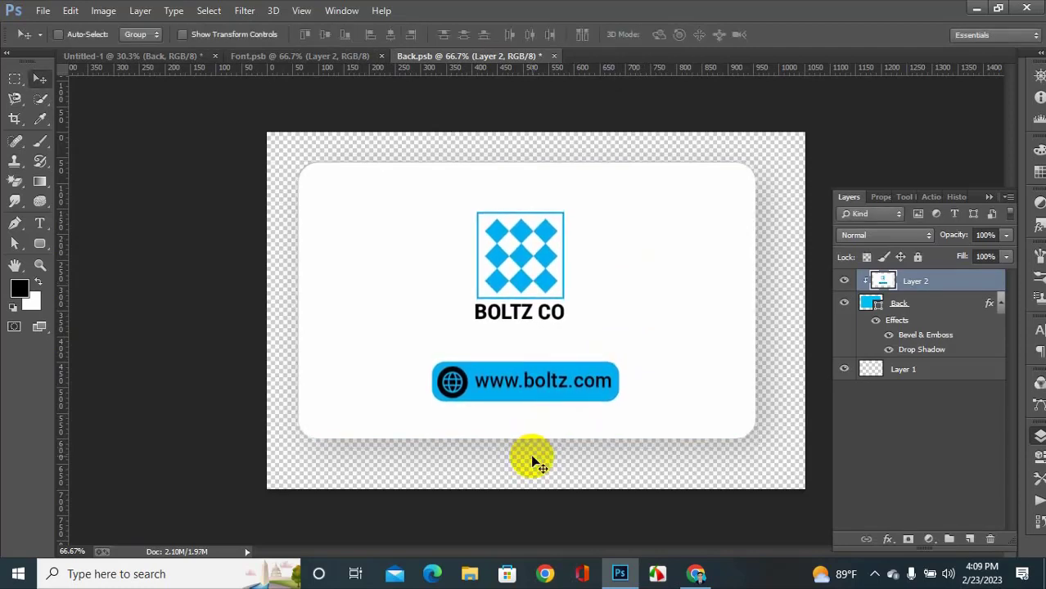
# - Save Back.psb and return to the Untitled-1 mockup to check both cards
pyautogui.hotkey('ctrl', 's')
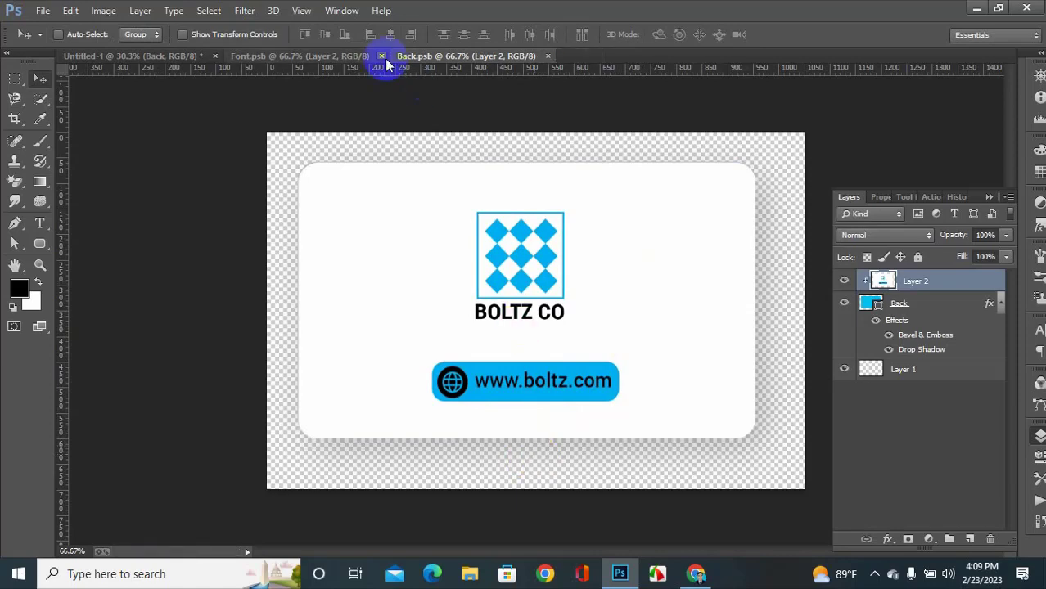
pyautogui.click(131, 56)
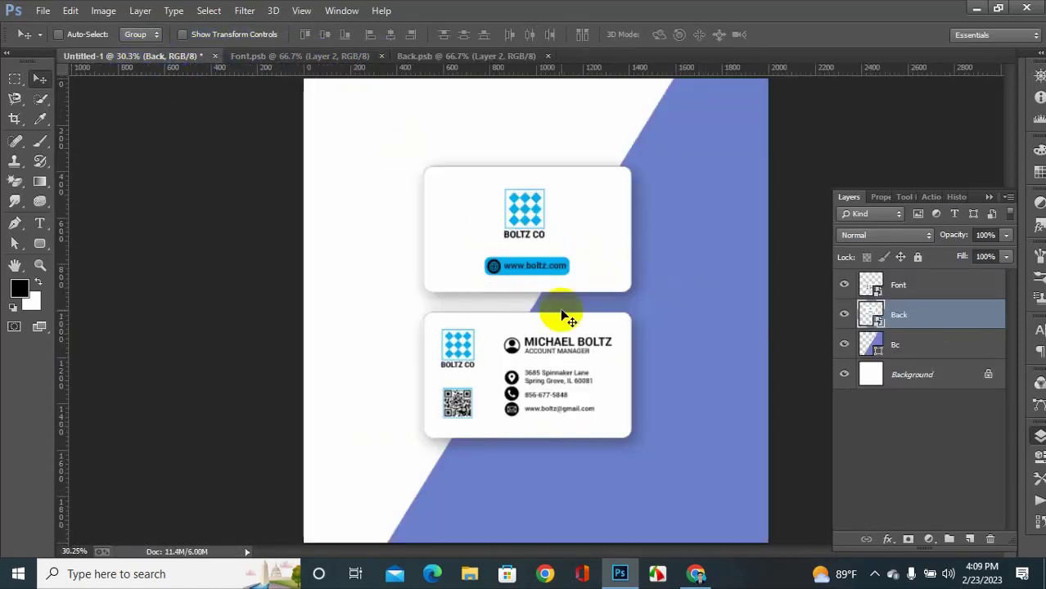
pyautogui.scroll(1, 548, 288)
pyautogui.scroll(2, 548, 288)
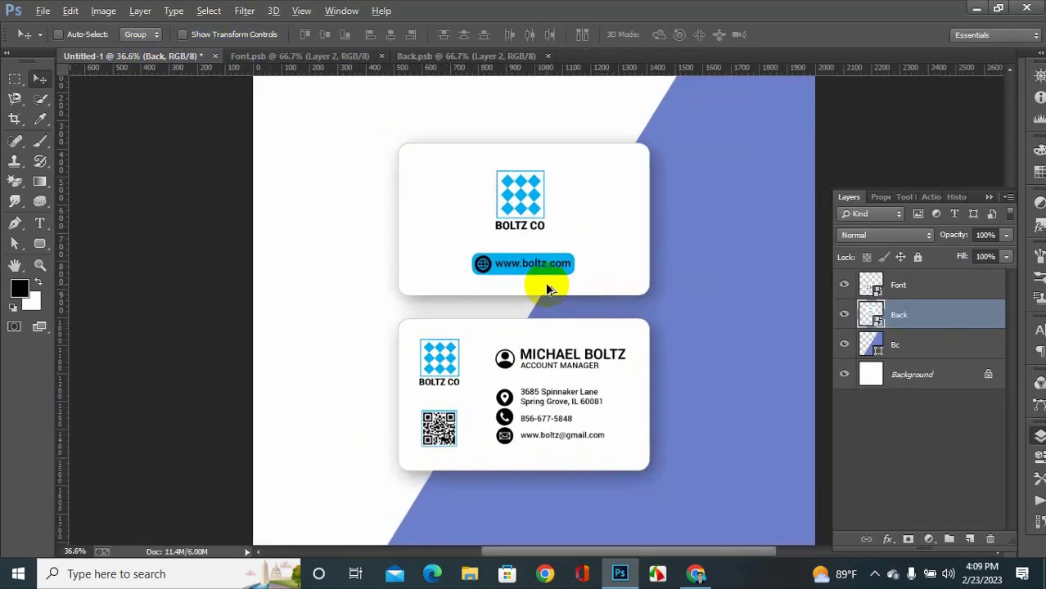
pyautogui.scroll(-2, 567, 305)
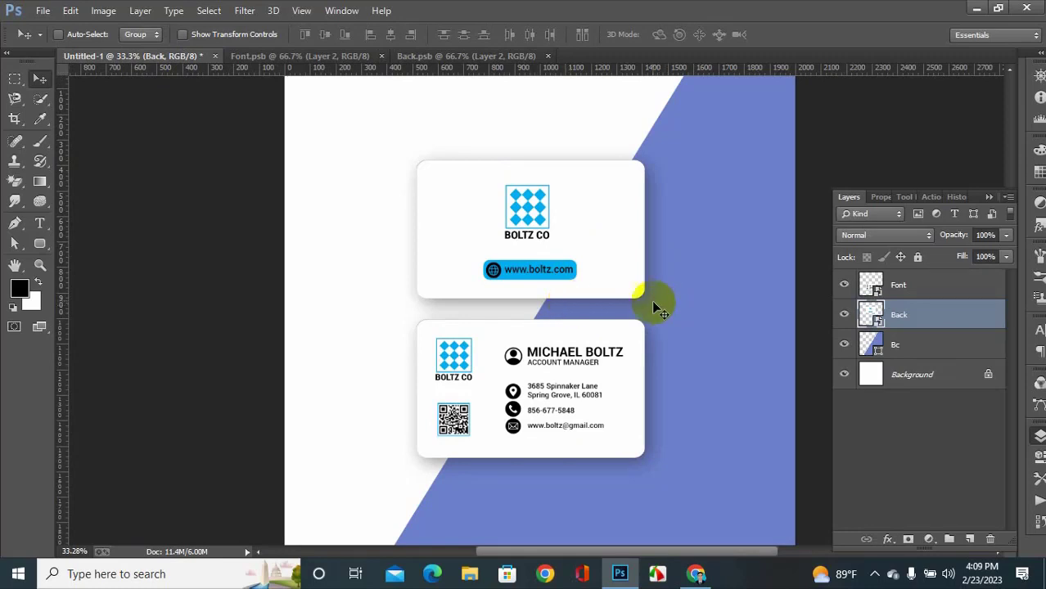
pyautogui.scroll(2, 612, 288)
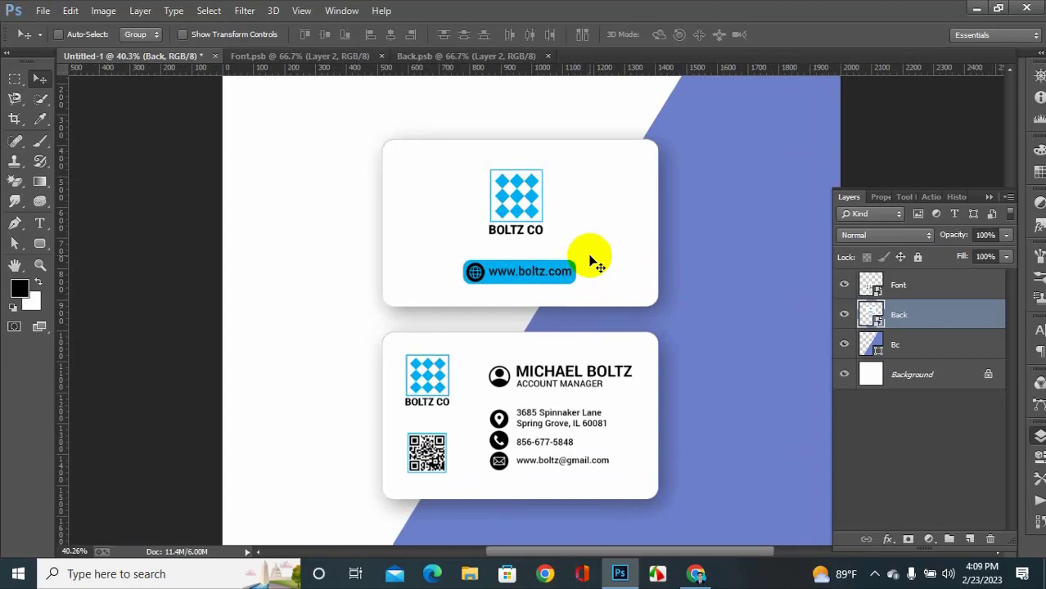
# - Duplicate the Back card three times, offsetting each copy slightly up and to the left to build a stack
pyautogui.moveTo(590, 257)
pyautogui.mouseDown()
pyautogui.moveTo(580, 239)
pyautogui.moveTo(439, 237)
pyautogui.moveTo(539, 234)
pyautogui.moveTo(582, 246)
pyautogui.mouseUp()
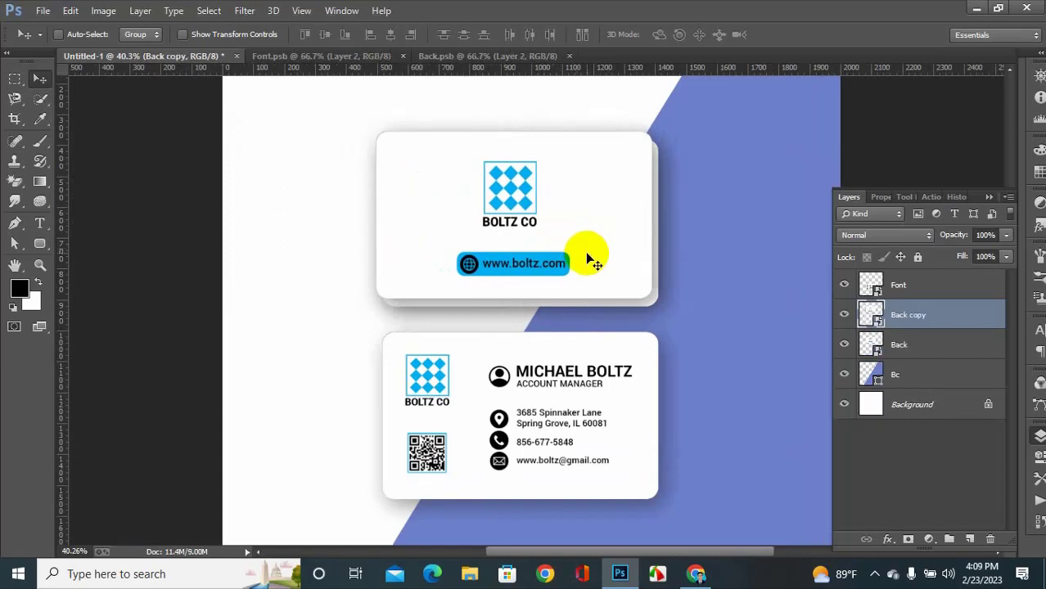
pyautogui.press('Down')
pyautogui.press('Down')
pyautogui.press('Right')
pyautogui.press('Right')
pyautogui.press('Right')
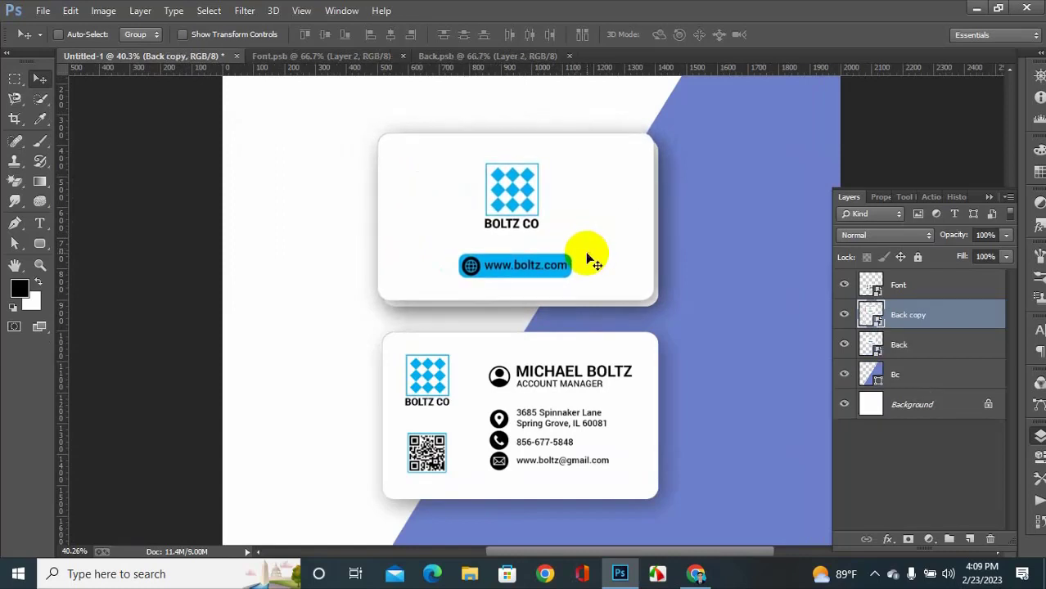
pyautogui.moveTo(591, 264)
pyautogui.mouseDown()
pyautogui.moveTo(583, 248)
pyautogui.moveTo(574, 252)
pyautogui.moveTo(587, 261)
pyautogui.moveTo(595, 242)
pyautogui.moveTo(586, 258)
pyautogui.mouseUp()
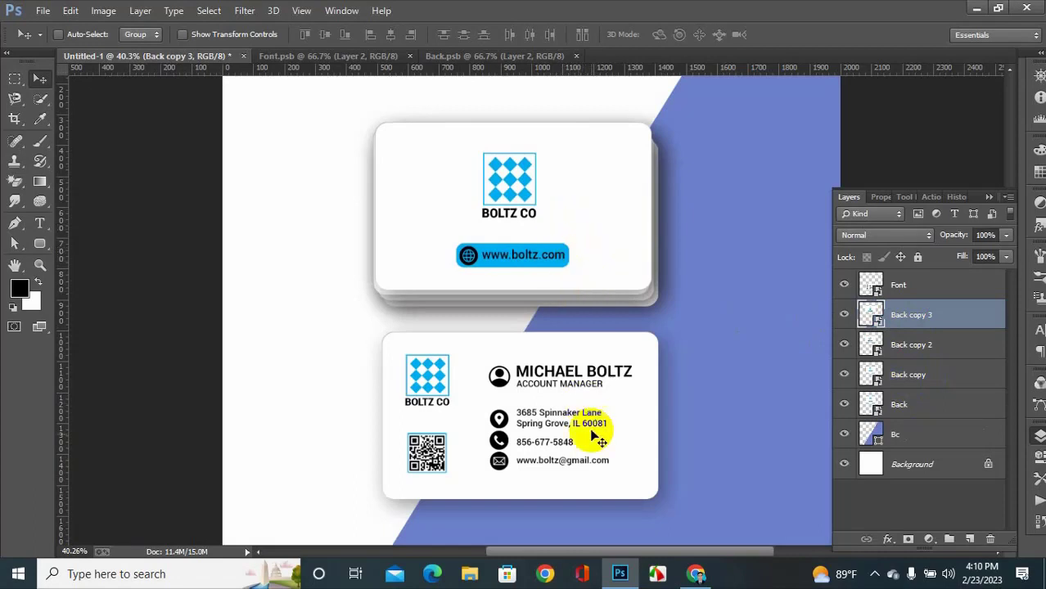
pyautogui.click(654, 576)
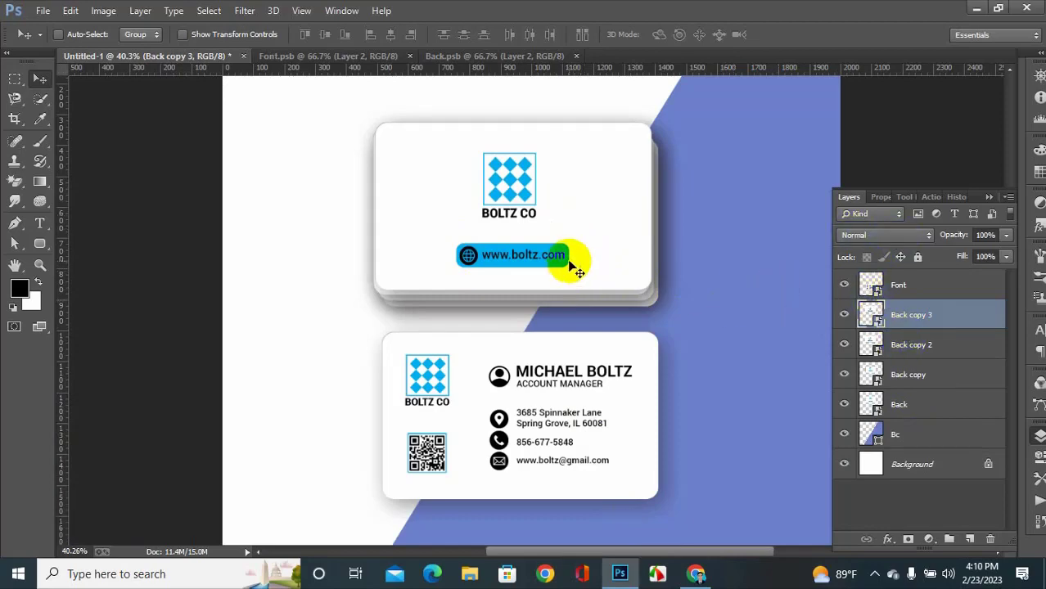
# - Duplicate the top Back card once more, rotate the copy 8.39° and place it over the stack
pyautogui.moveTo(553, 251); pyautogui.dragTo(532, 247)
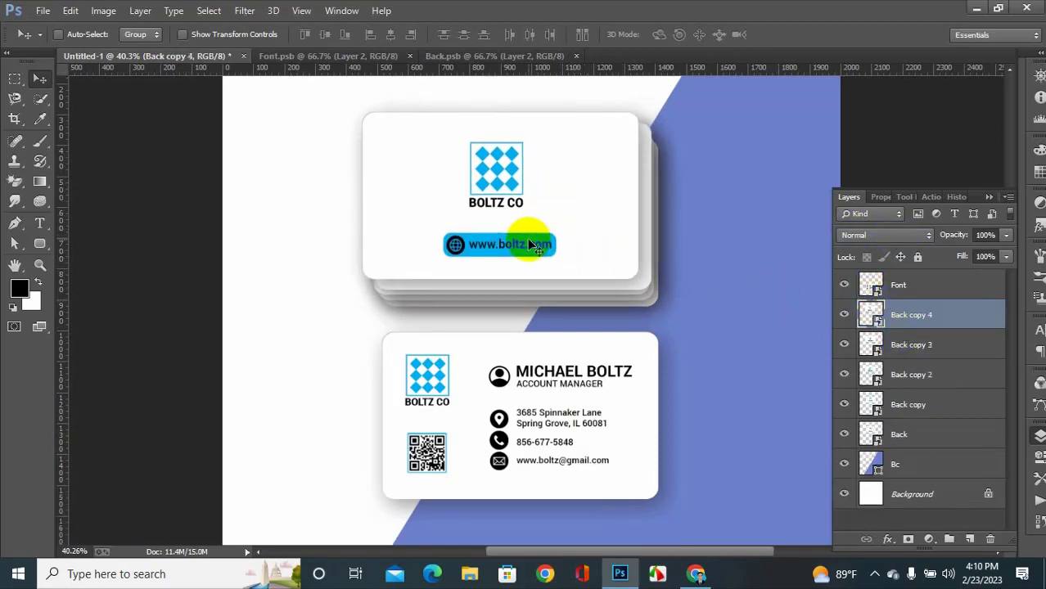
pyautogui.hotkey('ctrl', 't')
pyautogui.moveTo(742, 222); pyautogui.dragTo(553, 224)
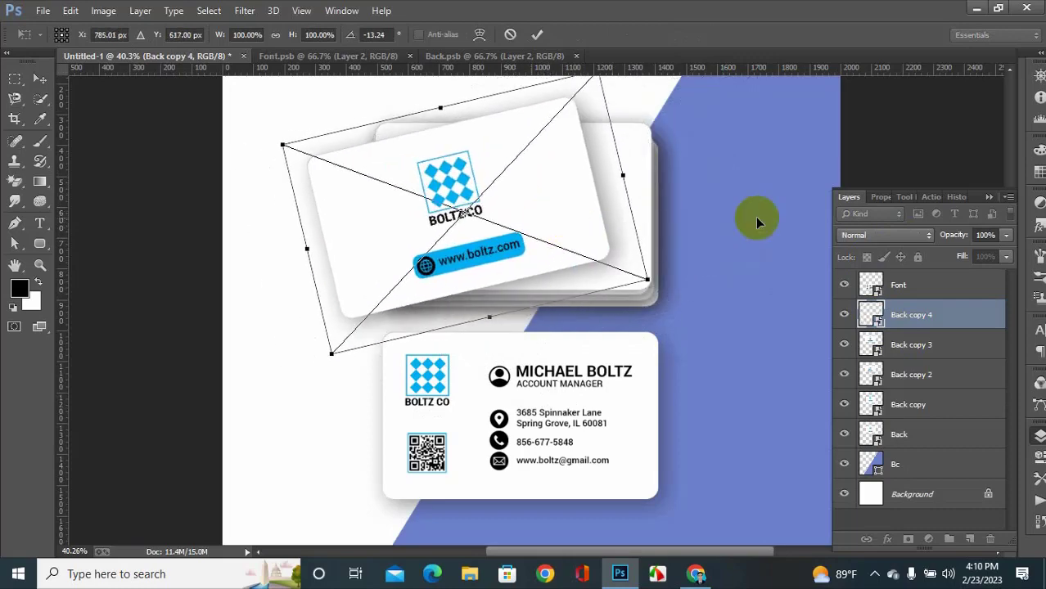
pyautogui.moveTo(708, 190); pyautogui.dragTo(704, 284)
pyautogui.moveTo(549, 235); pyautogui.dragTo(602, 231)
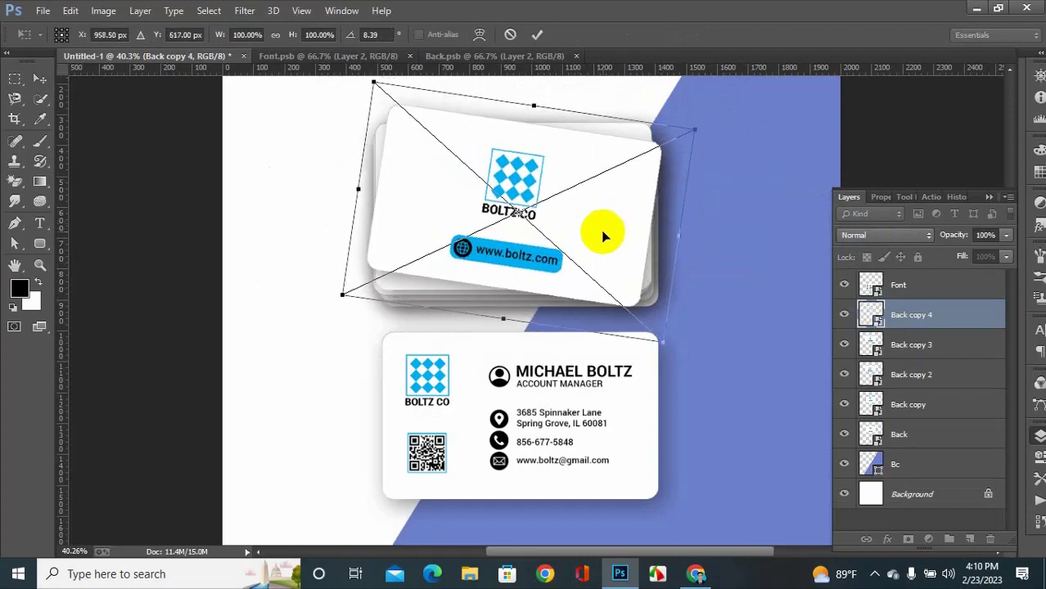
pyautogui.press('Return')
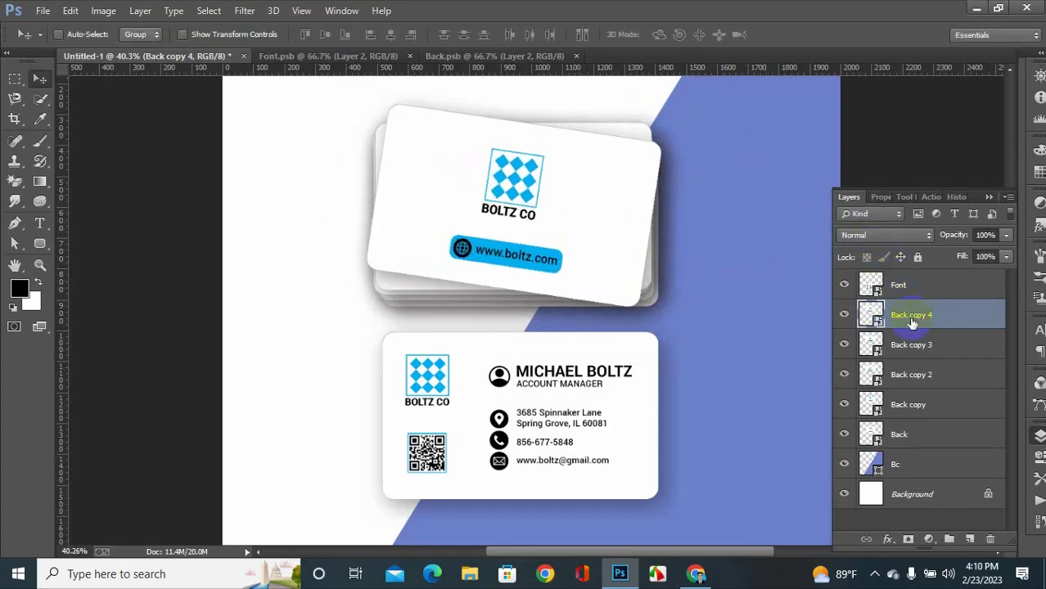
# - Group the layers from Back copy to Back copy 4 and name the group Back
pyautogui.click(922, 427)
pyautogui.click(917, 402)
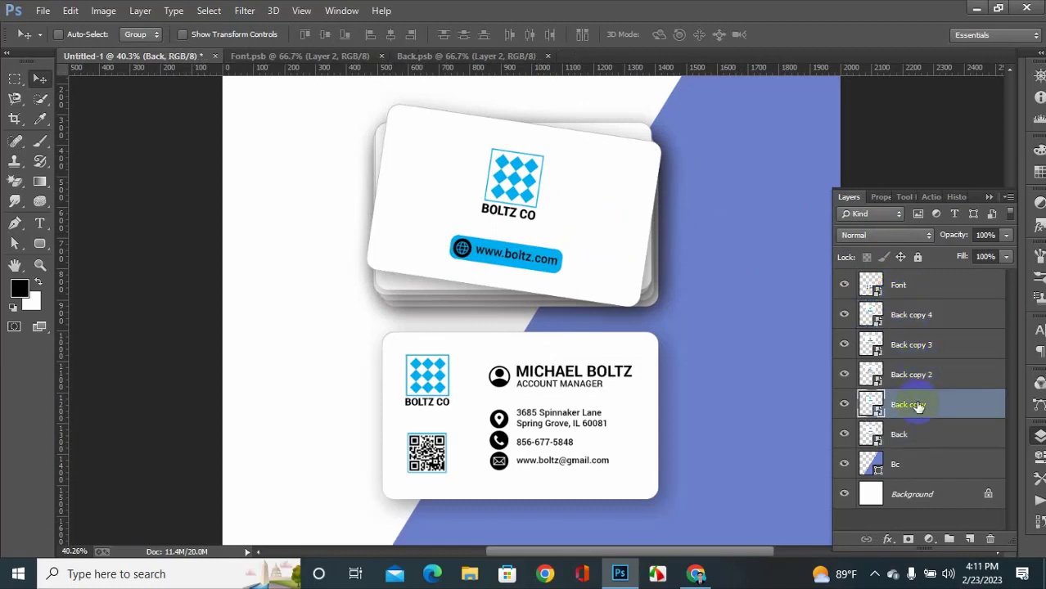
pyautogui.keyDown('shift'); pyautogui.click(929, 324); pyautogui.keyUp('shift')
pyautogui.hotkey('ctrl', 'g')
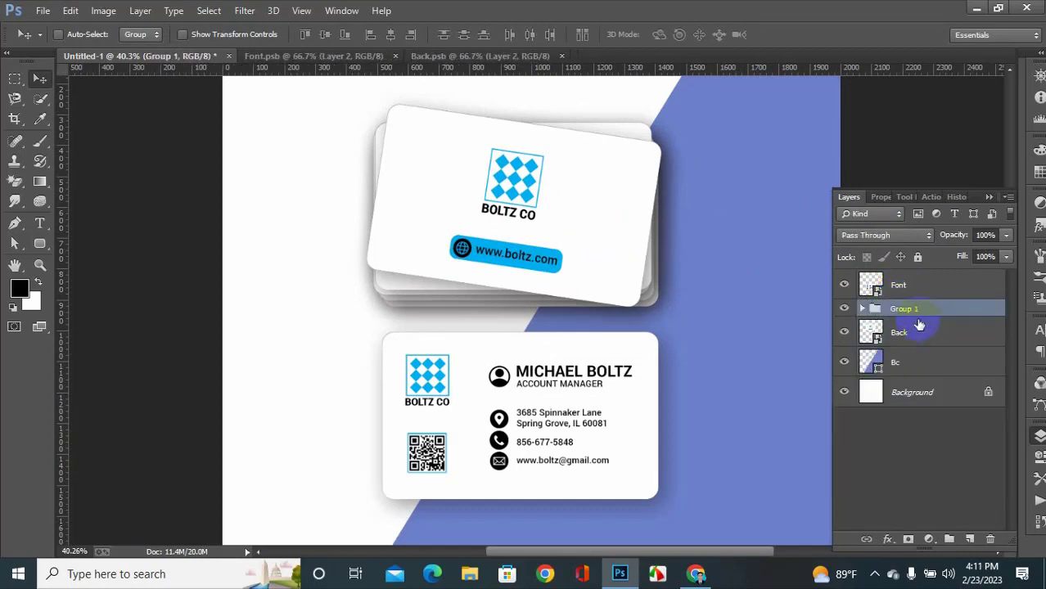
pyautogui.moveTo(926, 310); pyautogui.dragTo(894, 310)
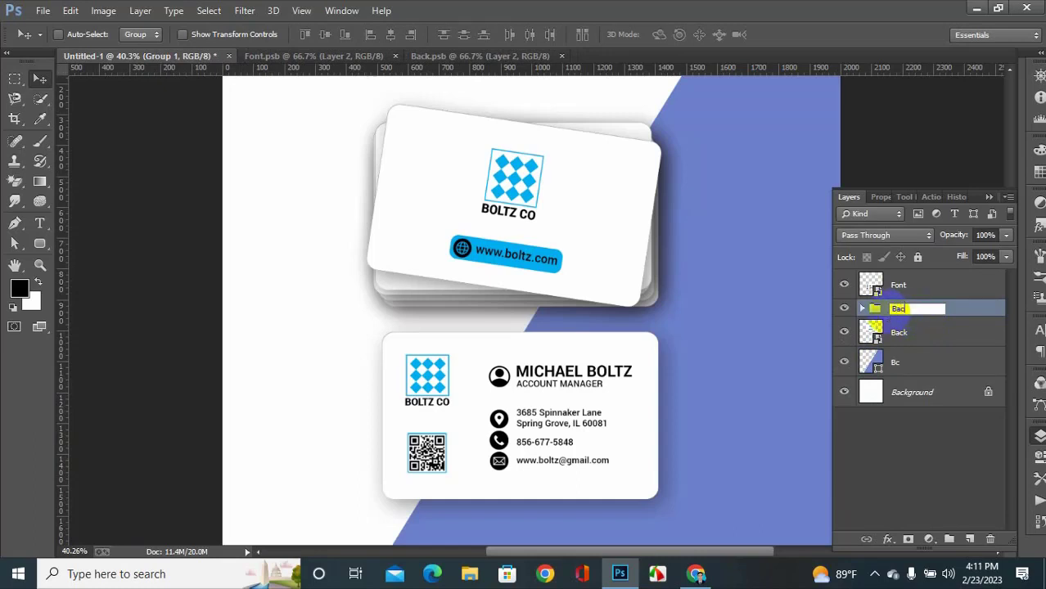
pyautogui.write('Back')
pyautogui.click(949, 355)
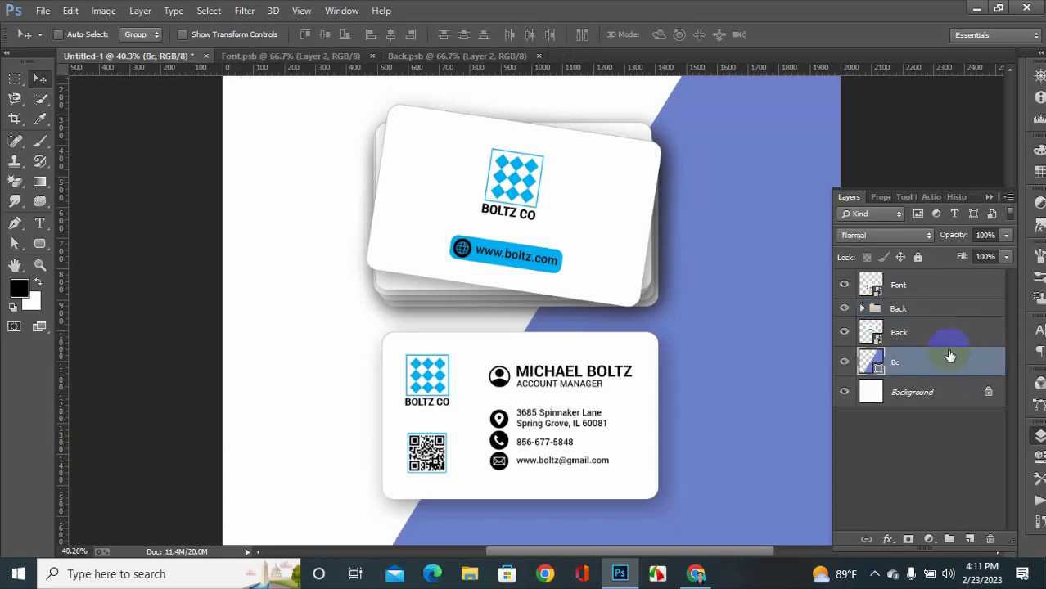
pyautogui.click(904, 290)
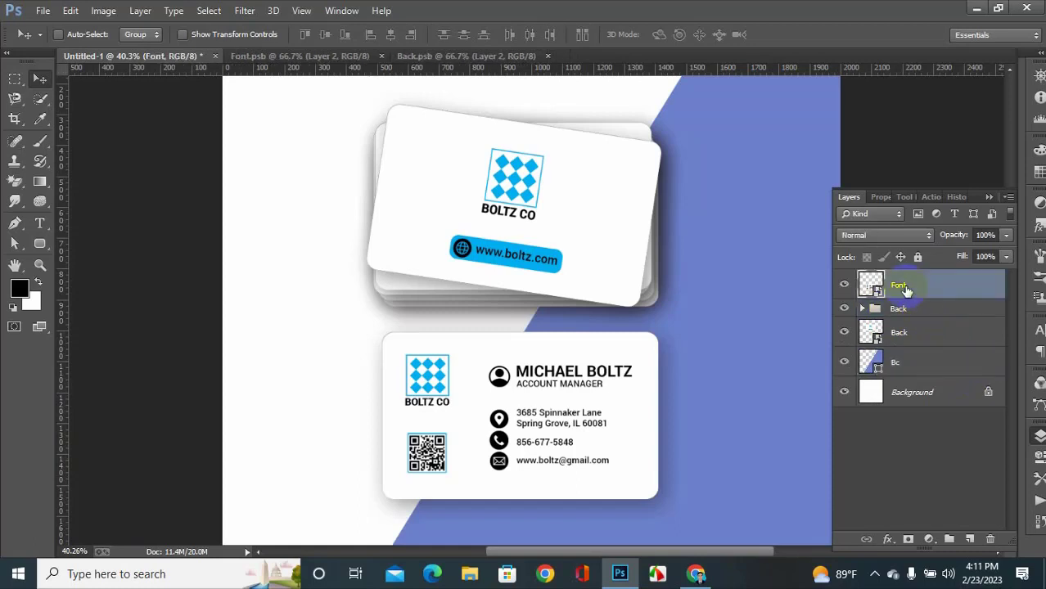
pyautogui.click(891, 344)
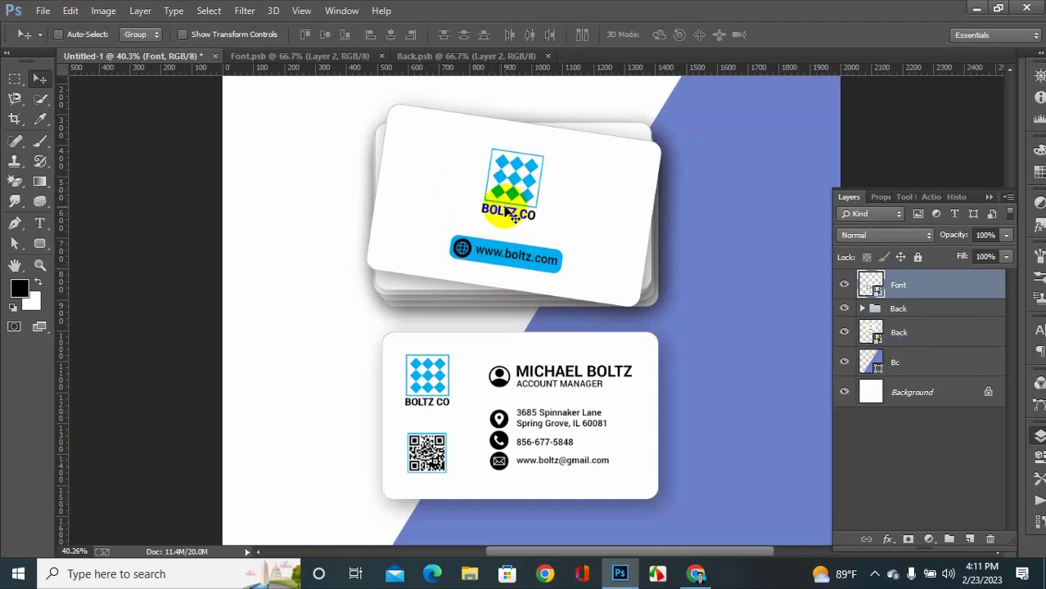
pyautogui.scroll(-3, 507, 212)
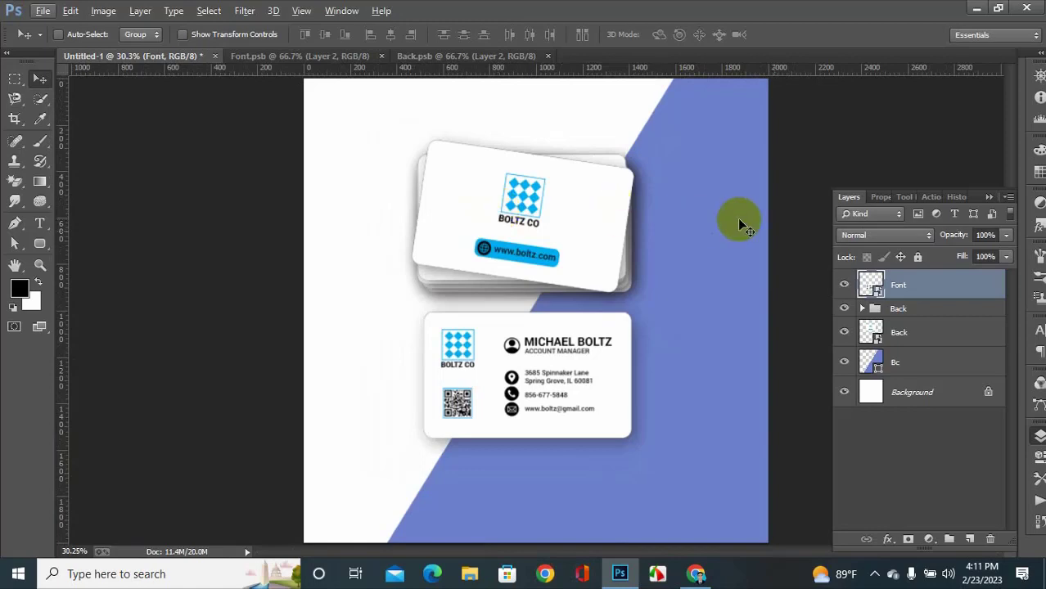
# - Change the Bc diagonal shape's fill colour to turquoise #39cbc9
pyautogui.doubleClick(876, 370)
pyautogui.moveTo(814, 297)
pyautogui.mouseDown()
pyautogui.moveTo(837, 237)
pyautogui.moveTo(801, 221)
pyautogui.moveTo(868, 205)
pyautogui.moveTo(825, 248)
pyautogui.moveTo(829, 238)
pyautogui.moveTo(779, 249)
pyautogui.mouseUp()
pyautogui.click(1033, 184)
pyautogui.press('v')
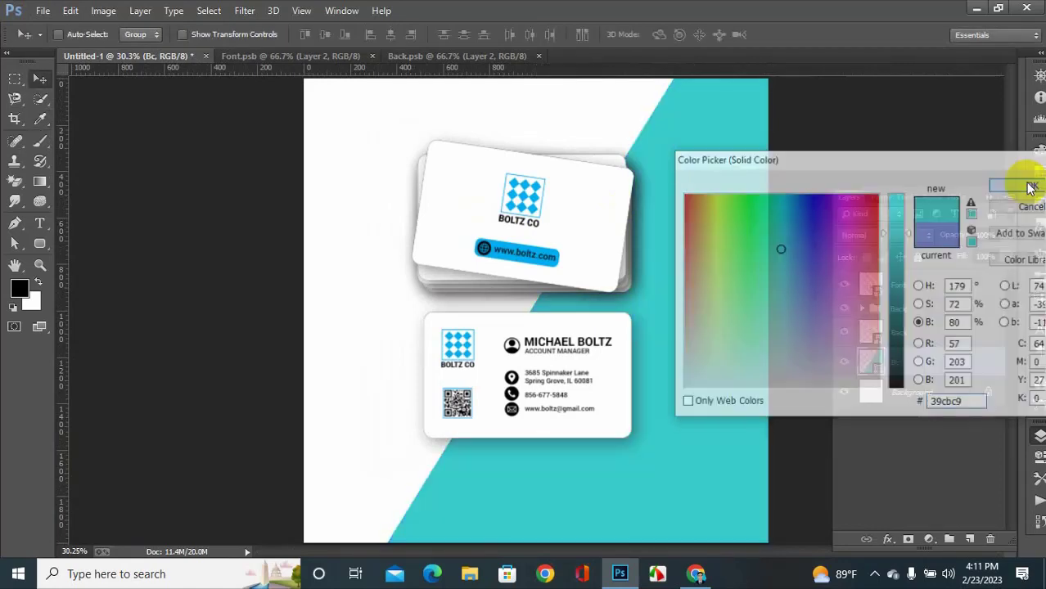
pyautogui.hotkey('ctrl', '-')
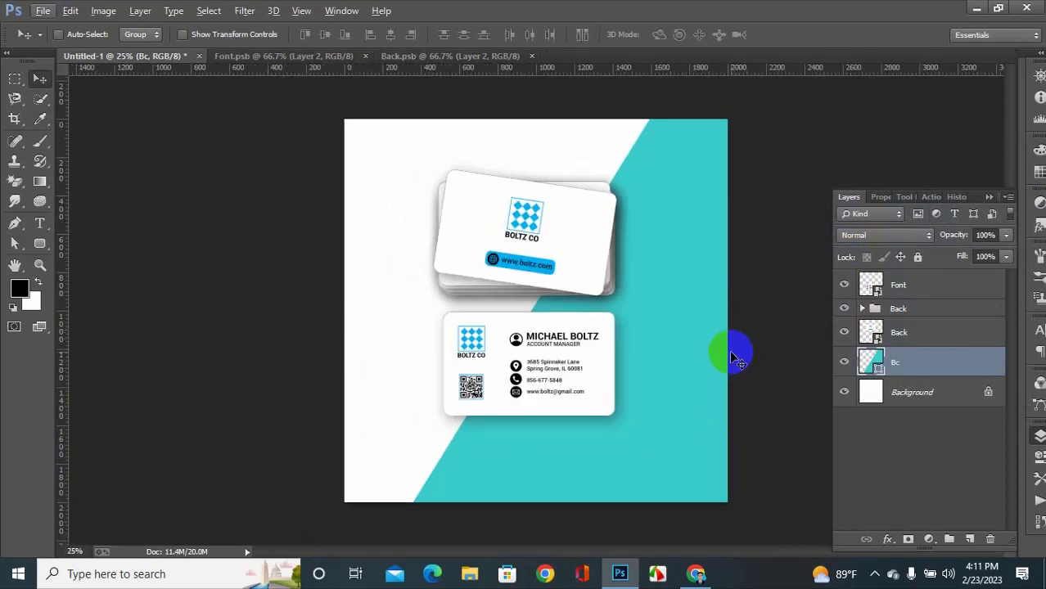
# - Try a black fill on the Background layer, and refill it with white
pyautogui.click(931, 394)
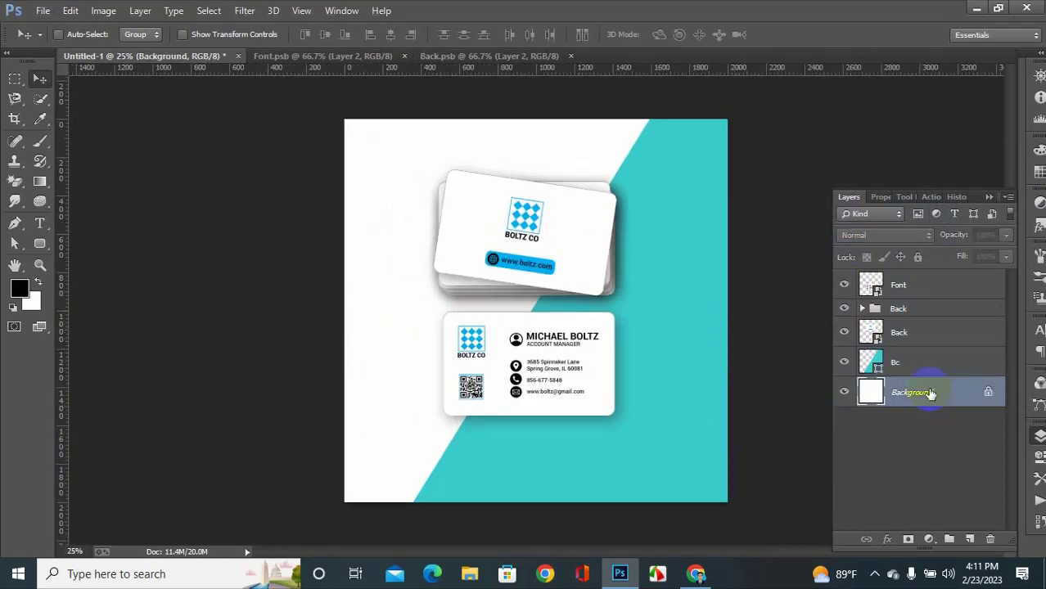
pyautogui.hotkey('alt', 'BackSpace')
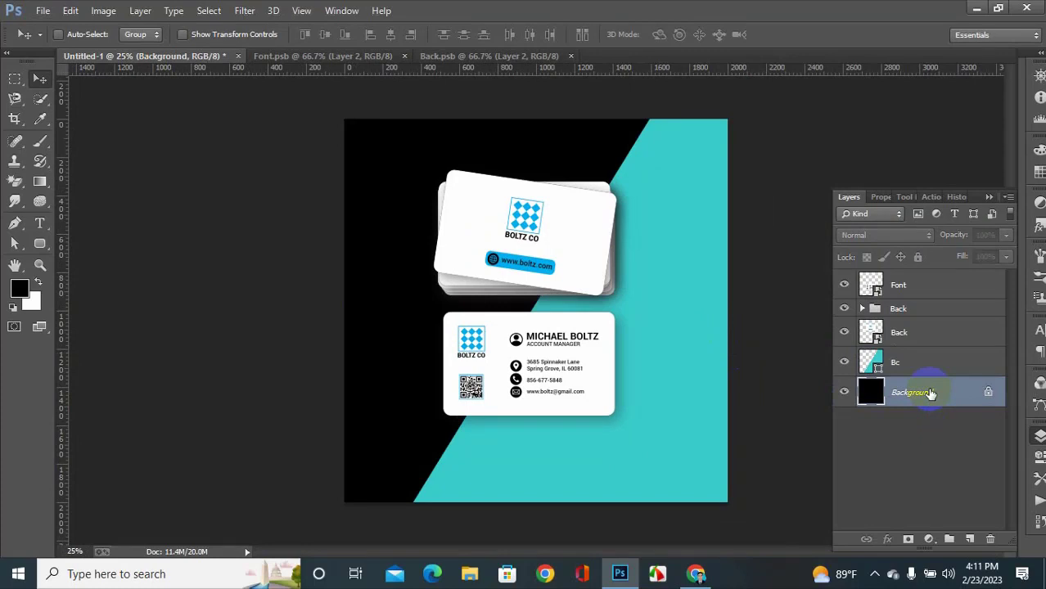
pyautogui.hotkey('ctrl', 'BackSpace')
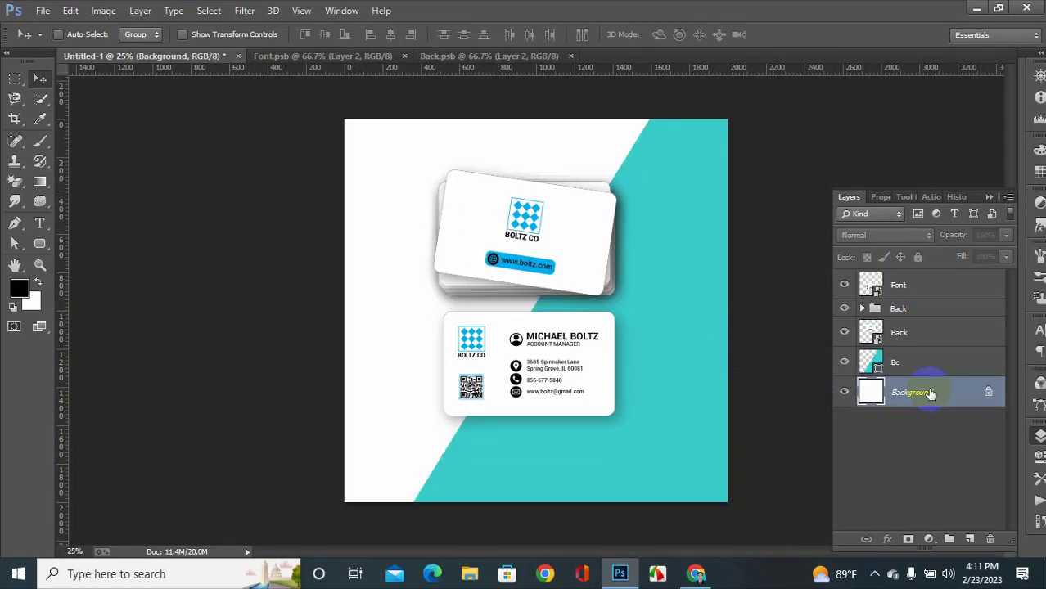
pyautogui.scroll(2, 665, 333)
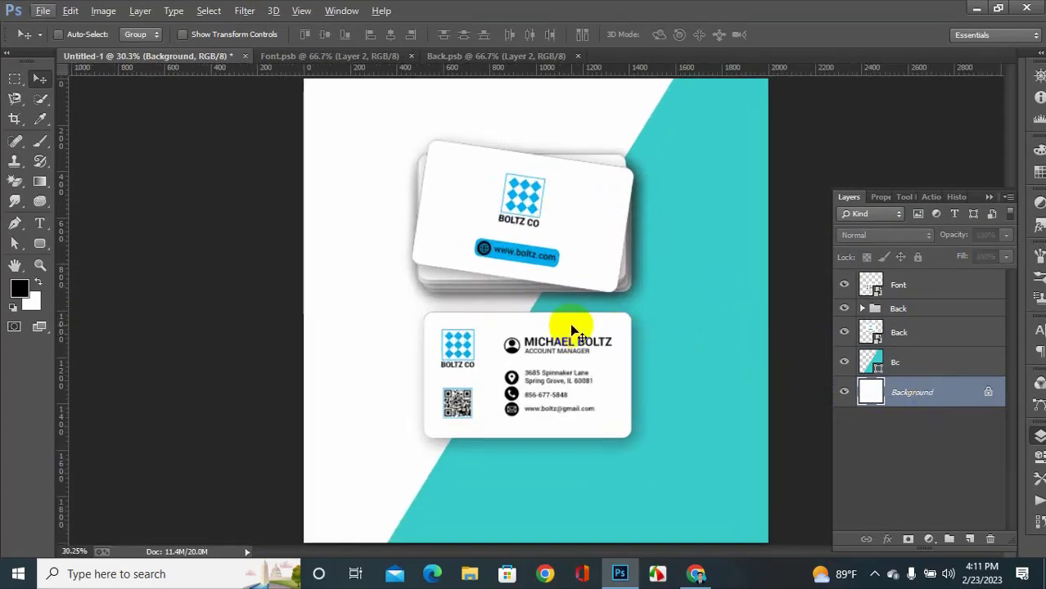
# - Save the mockup to the Desktop in Photoshop PSD format as "Mockup be 1"
pyautogui.click(927, 305)
pyautogui.hotkey('ctrl', 's')
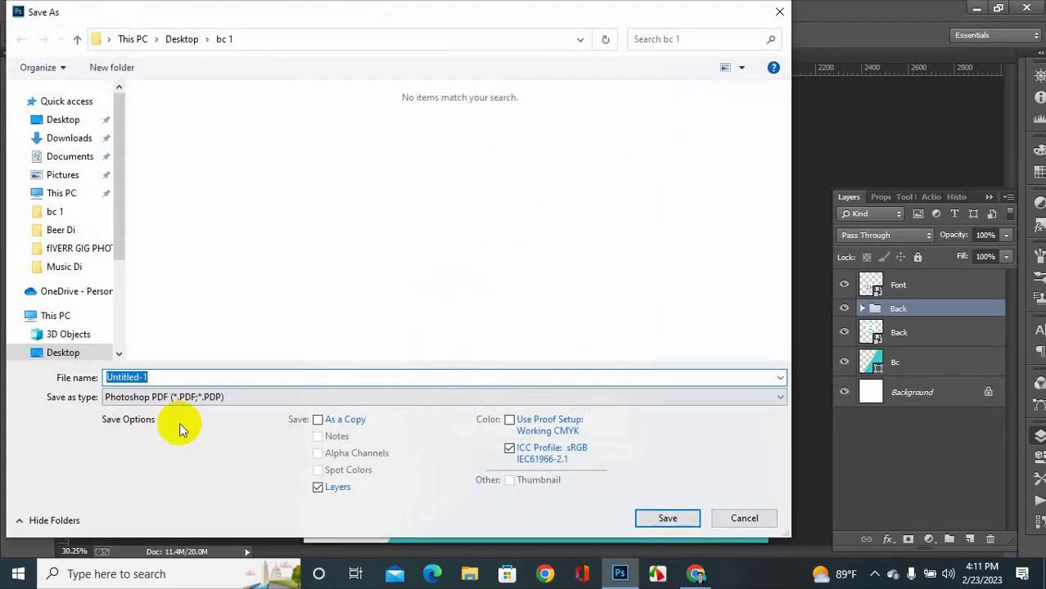
pyautogui.click(218, 397)
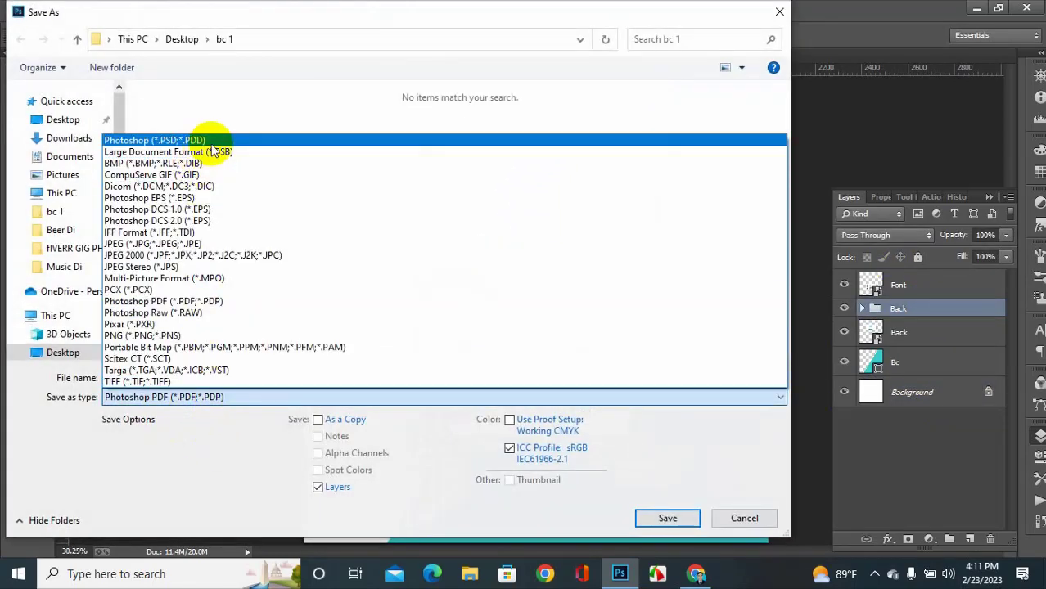
pyautogui.click(213, 142)
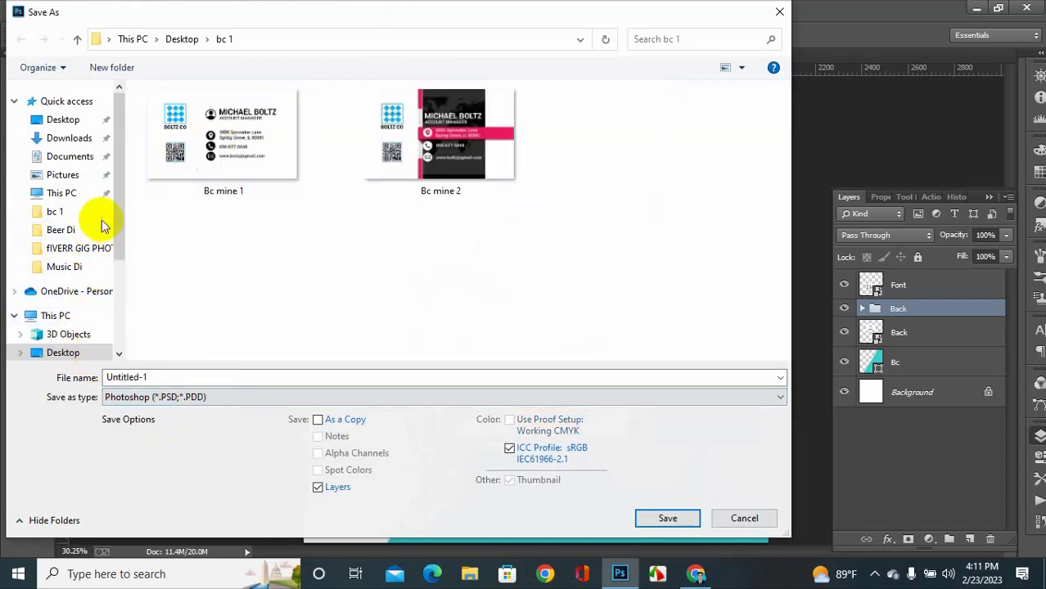
pyautogui.click(193, 377)
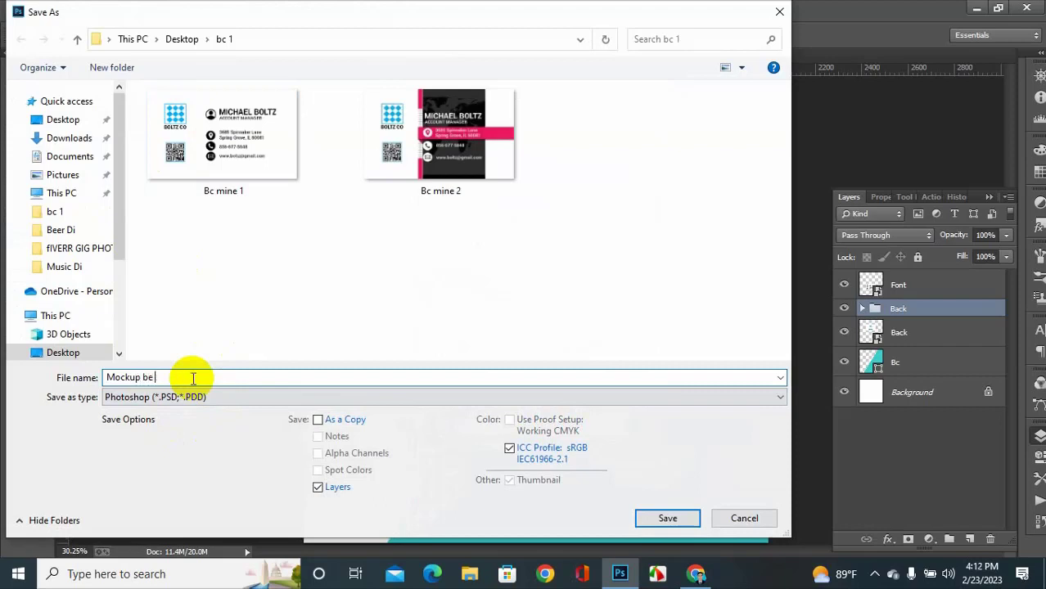
pyautogui.click(24, 100)
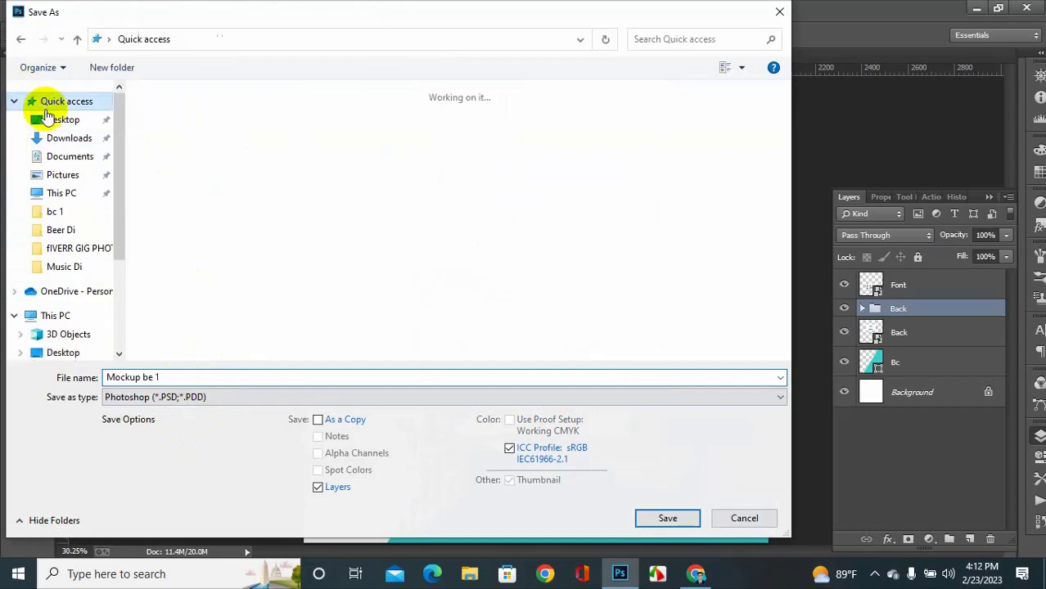
pyautogui.click(59, 122)
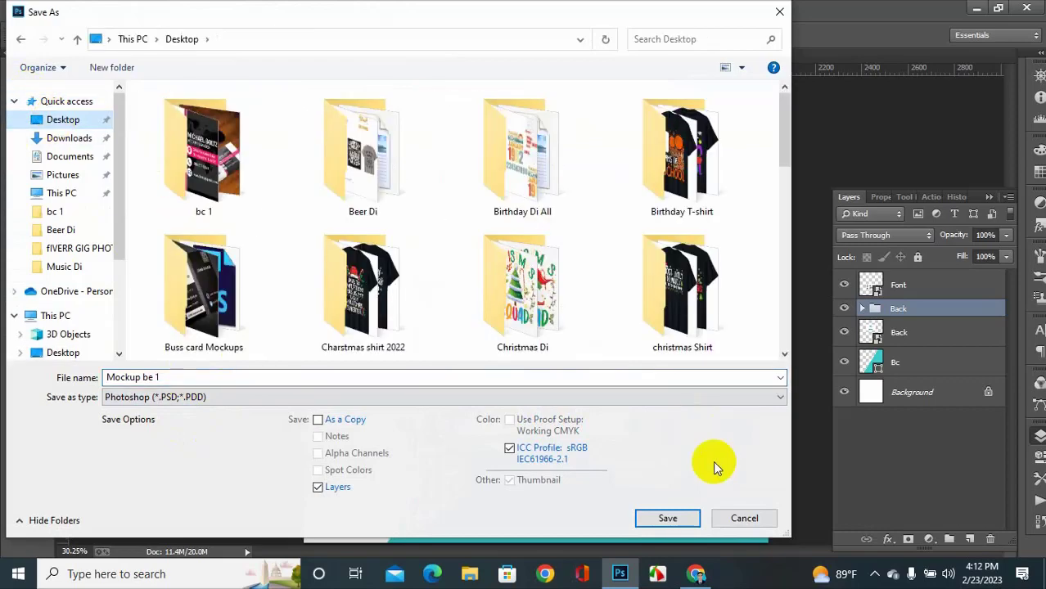
pyautogui.click(674, 519)
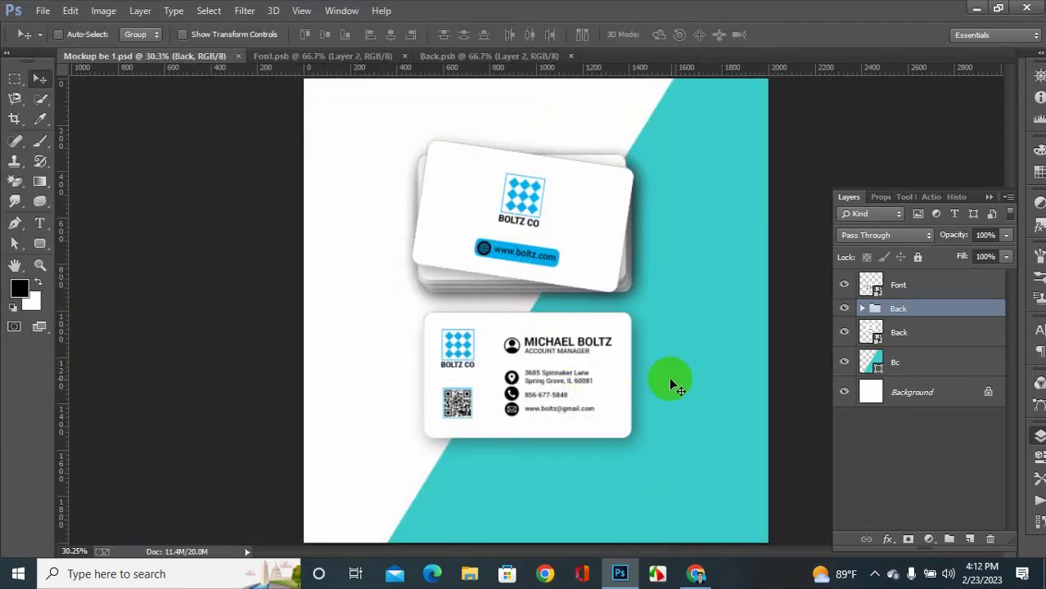
# - Delete the Font layer, the Back group, the Back layer and the Bc shape, keeping only the Background layer
pyautogui.click(906, 293)
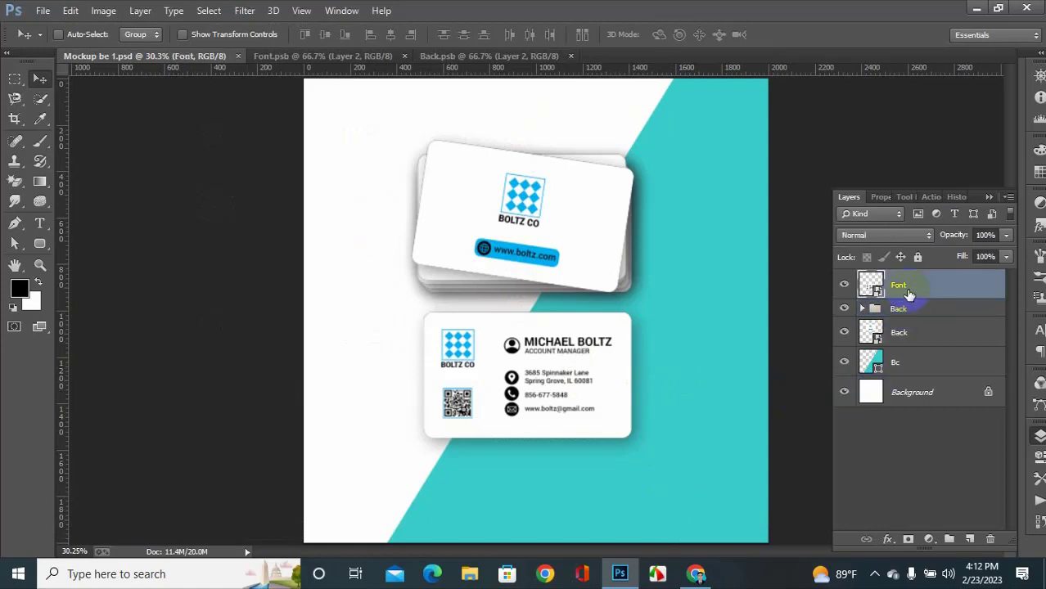
pyautogui.press('Delete')
pyautogui.press('Delete')
pyautogui.press('Delete')
pyautogui.press('Delete')
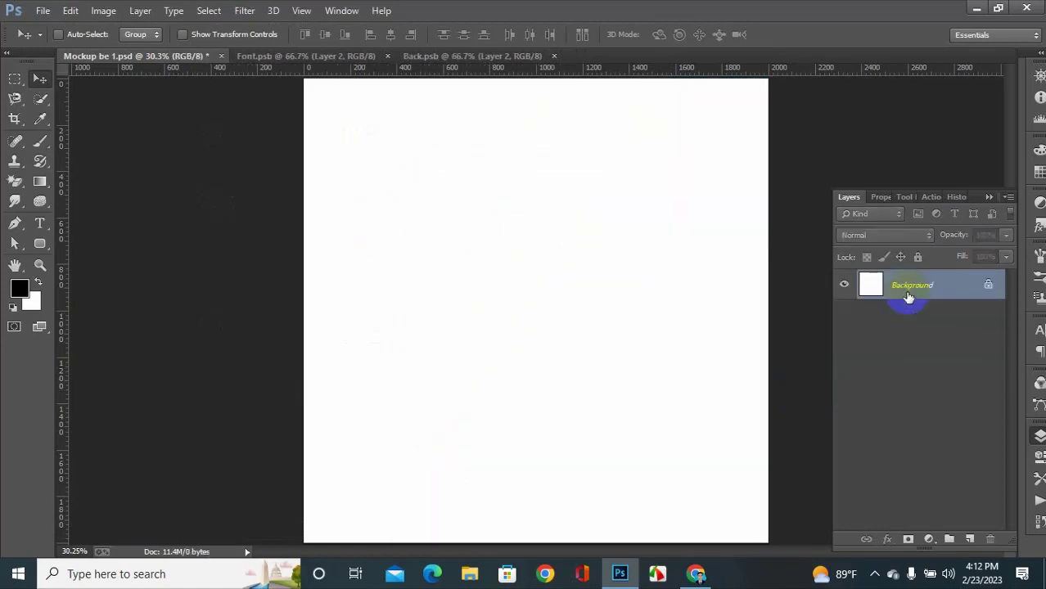
pyautogui.scroll(-2, 782, 332)
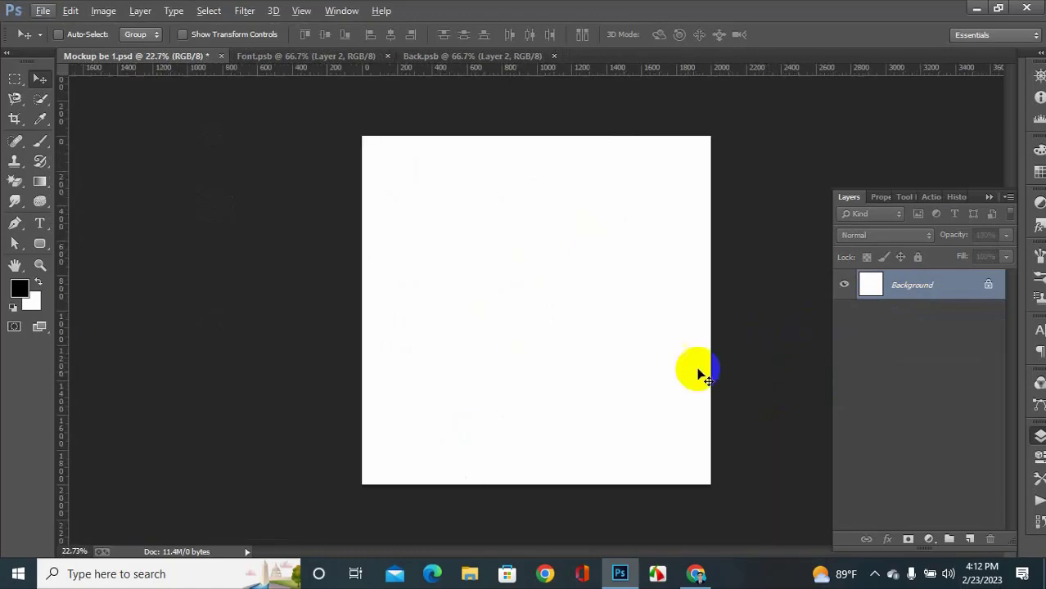
# - Switch to Chrome, browse the business card mockup image results and copy GraphicBurger's Realistic Business Card MockUp image
pyautogui.click(696, 571)
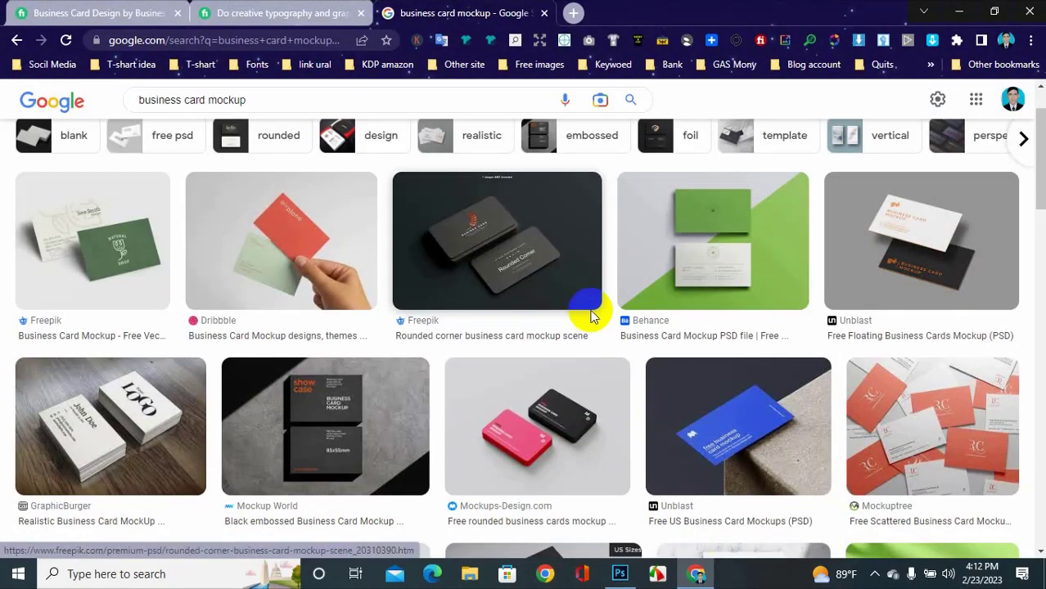
pyautogui.scroll(-3, 533, 330)
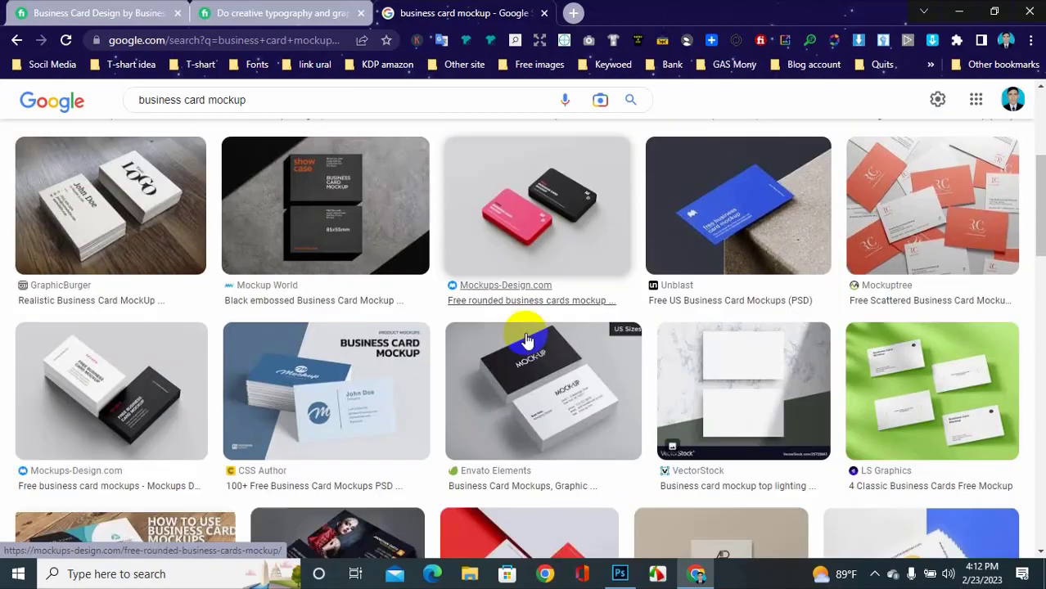
pyautogui.scroll(-5, 526, 339)
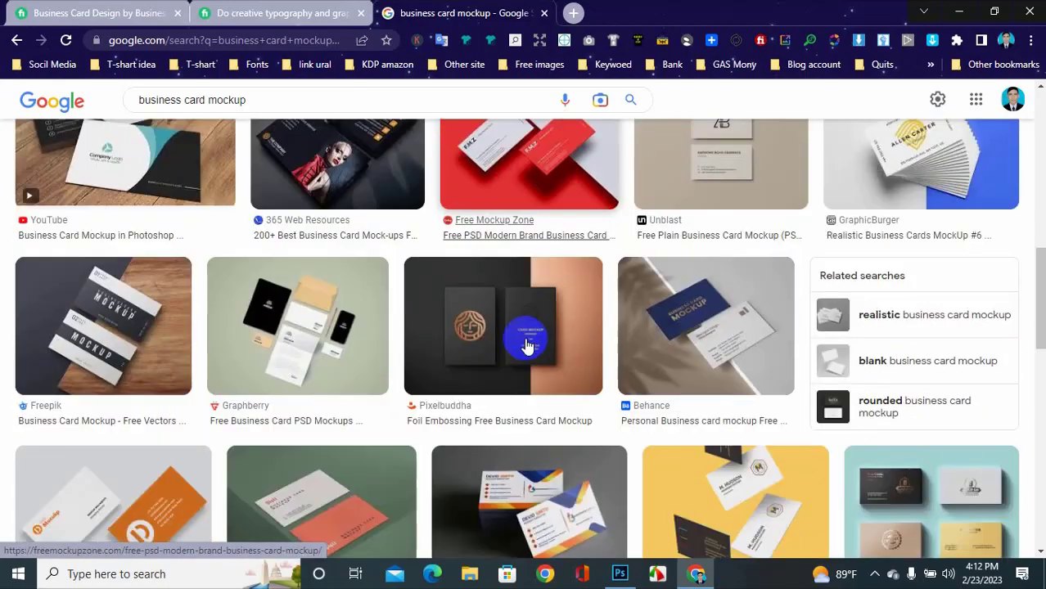
pyautogui.scroll(-4, 528, 346)
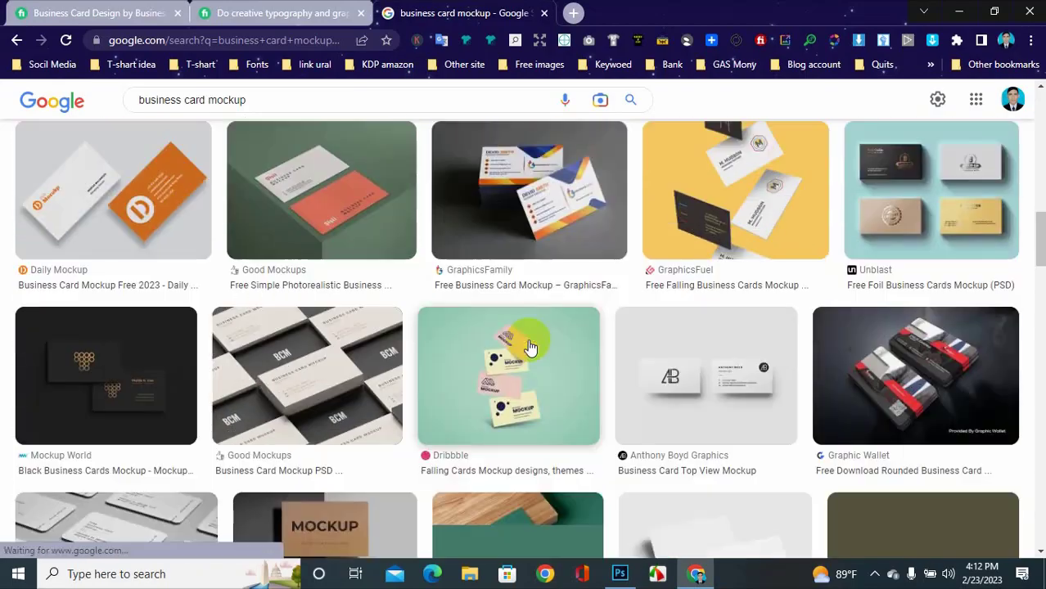
pyautogui.scroll(2, 526, 346)
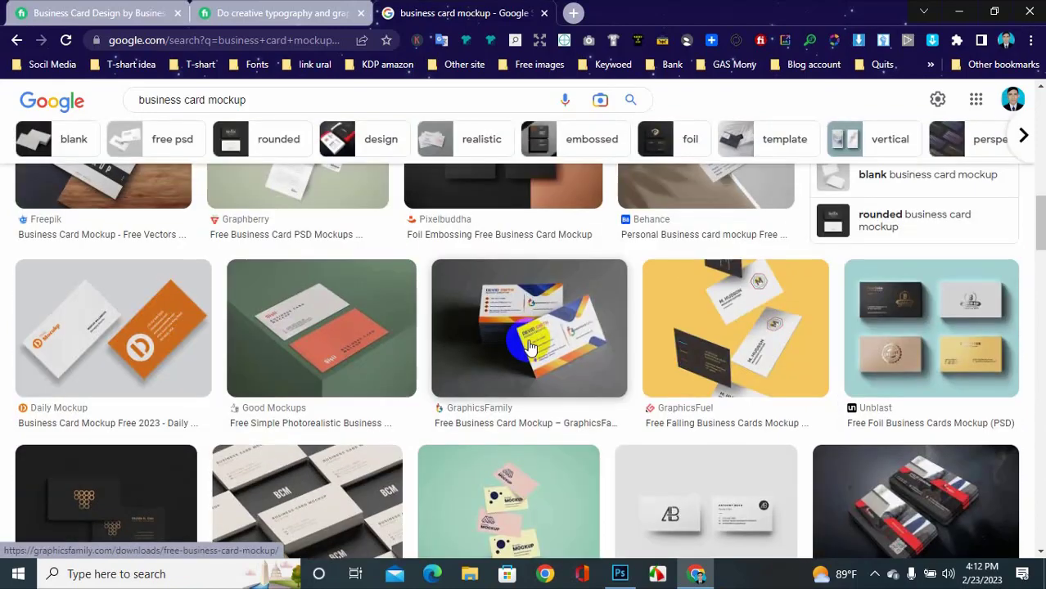
pyautogui.click(102, 318)
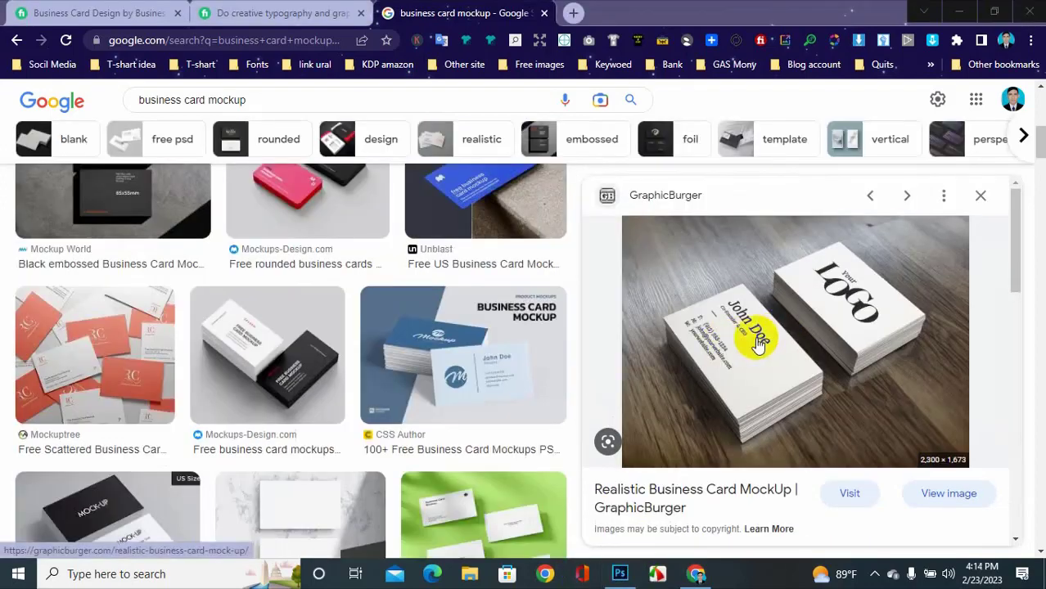
pyautogui.rightClick(758, 344)
pyautogui.click(806, 334)
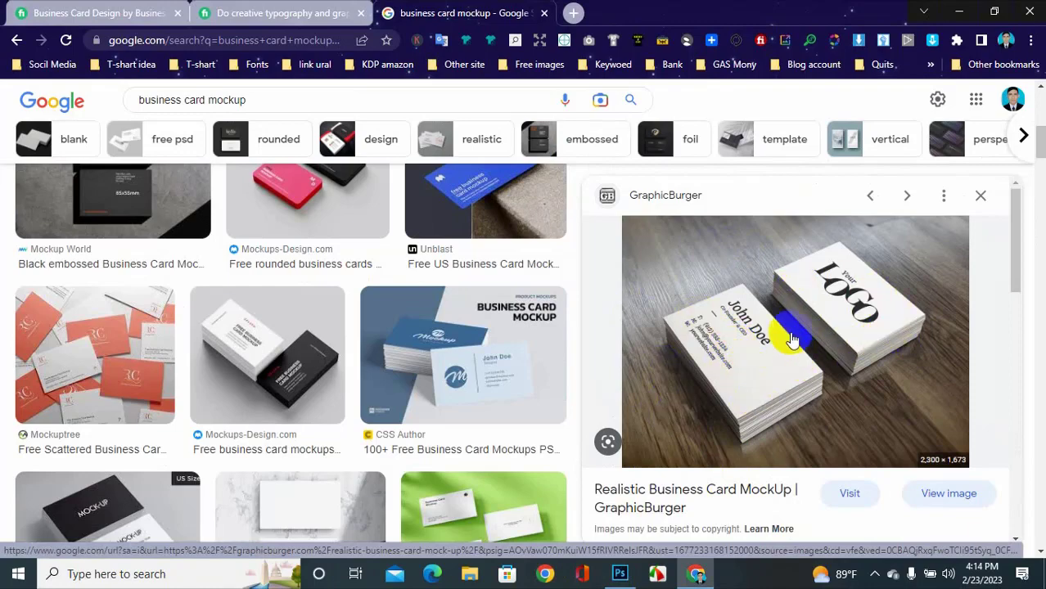
# - Switch to Photoshop, paste the card photo and scale it to span the full canvas width, flush with the upper edge
pyautogui.click(620, 574)
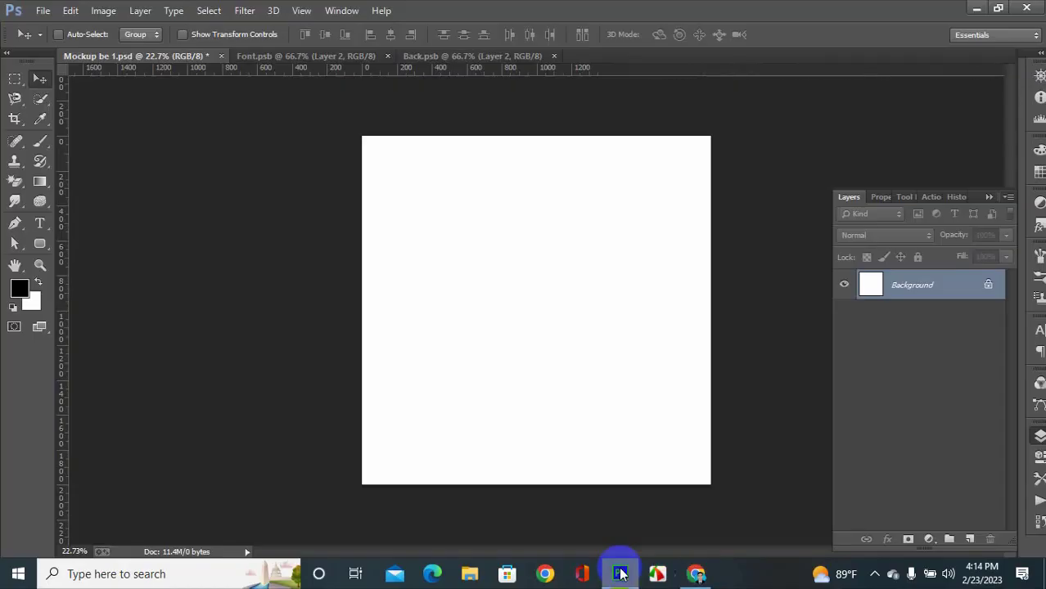
pyautogui.hotkey('ctrl', 'v')
pyautogui.moveTo(581, 384); pyautogui.dragTo(538, 335)
pyautogui.hotkey('ctrl', 't')
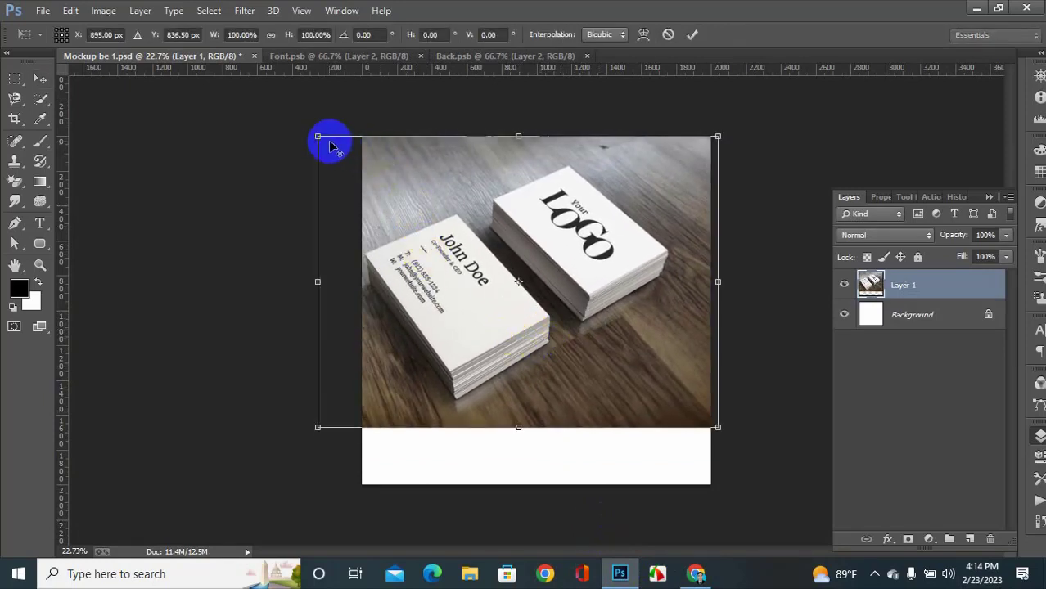
pyautogui.moveTo(319, 136); pyautogui.dragTo(363, 169)
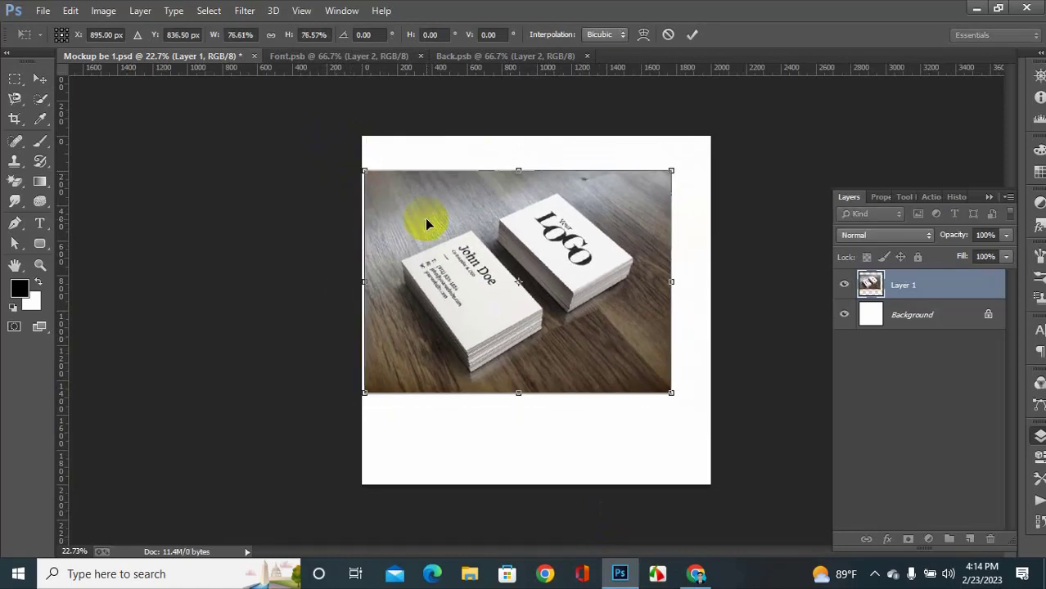
pyautogui.moveTo(424, 218); pyautogui.dragTo(418, 187)
pyautogui.moveTo(669, 357); pyautogui.dragTo(702, 403)
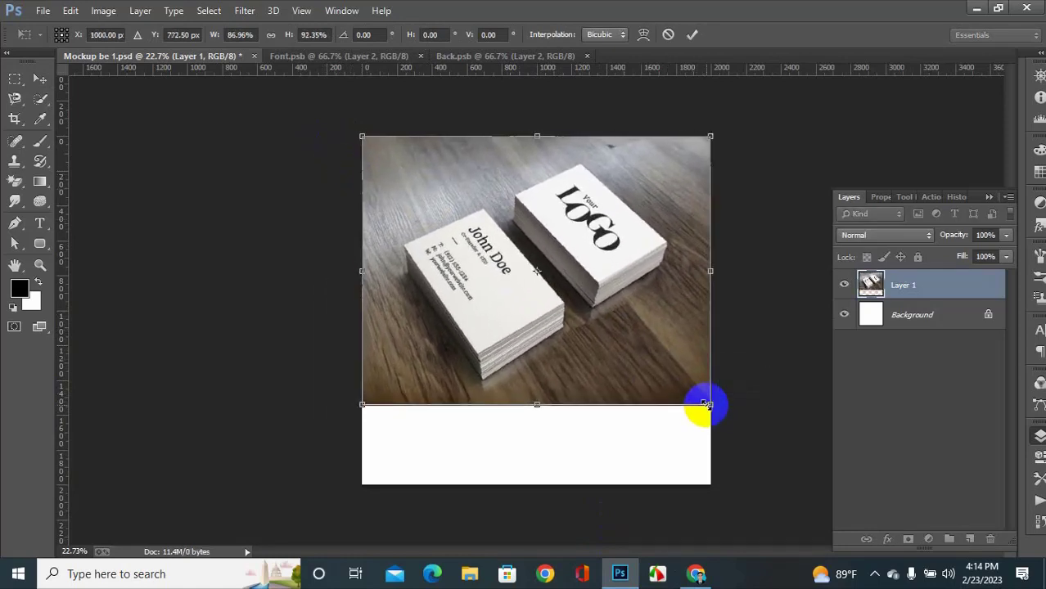
pyautogui.press('Return')
# - Crop off the empty white strip below the photo so the canvas ends at the photo's lower edge
pyautogui.scroll(1, 630, 392)
pyautogui.scroll(1, 632, 393)
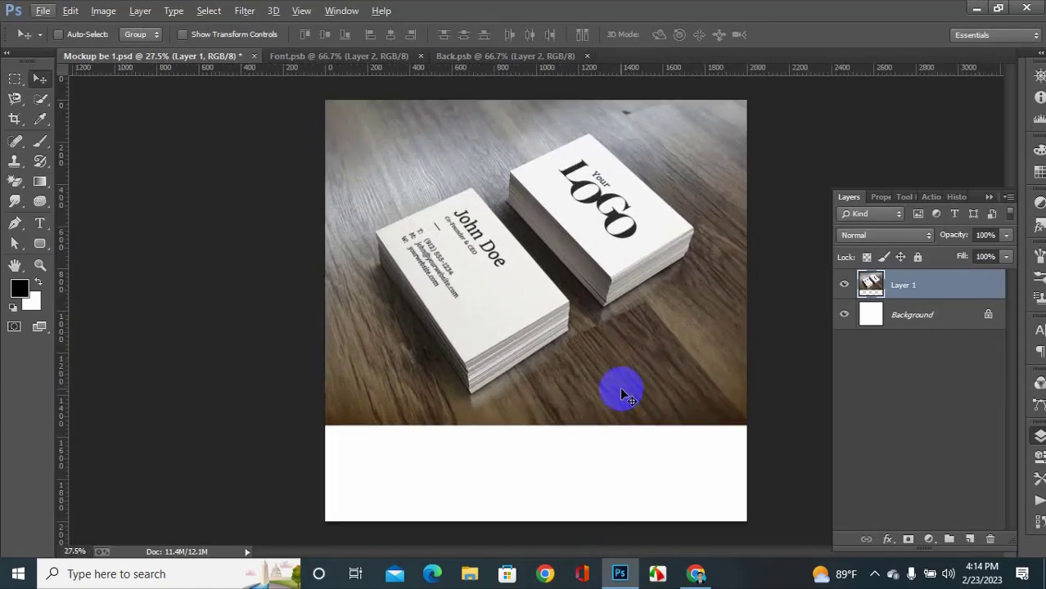
pyautogui.click(15, 118)
pyautogui.moveTo(539, 518); pyautogui.dragTo(530, 470)
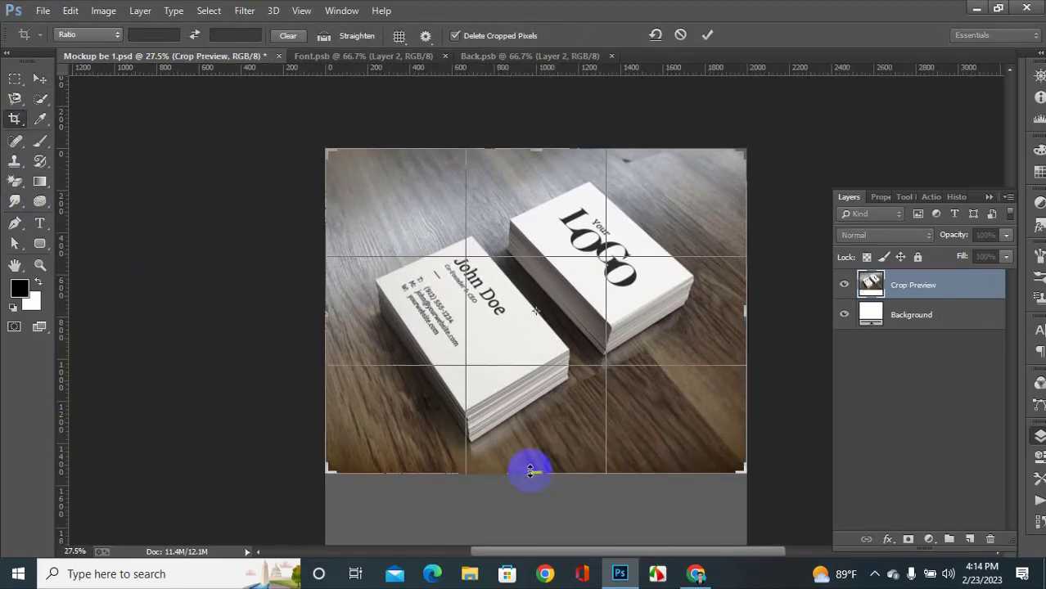
pyautogui.press('Return')
pyautogui.click(39, 79)
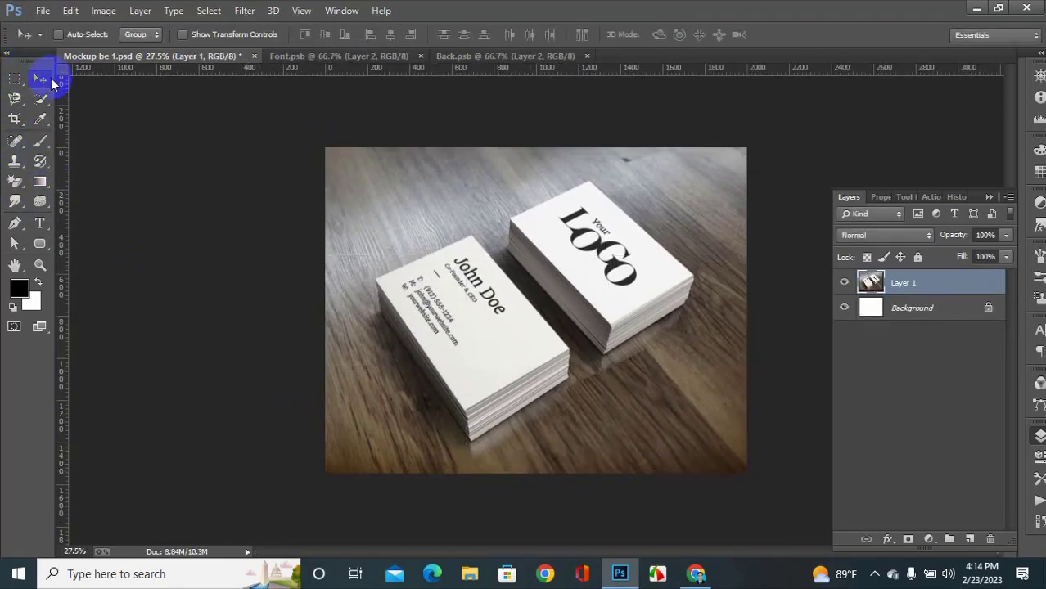
# - Draw a black rectangle about 1001 × 477 px and place it over the John Doe card stack
pyautogui.hotkey('ctrl', '+')
pyautogui.click(577, 473)
pyautogui.scroll(2, 577, 473)
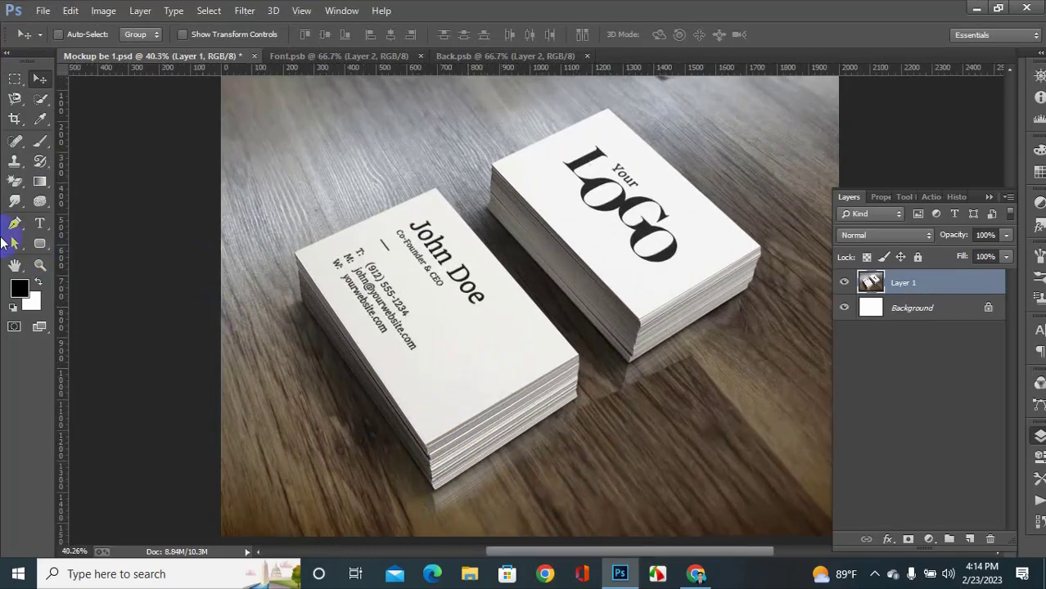
pyautogui.click(43, 242)
pyautogui.click(99, 240)
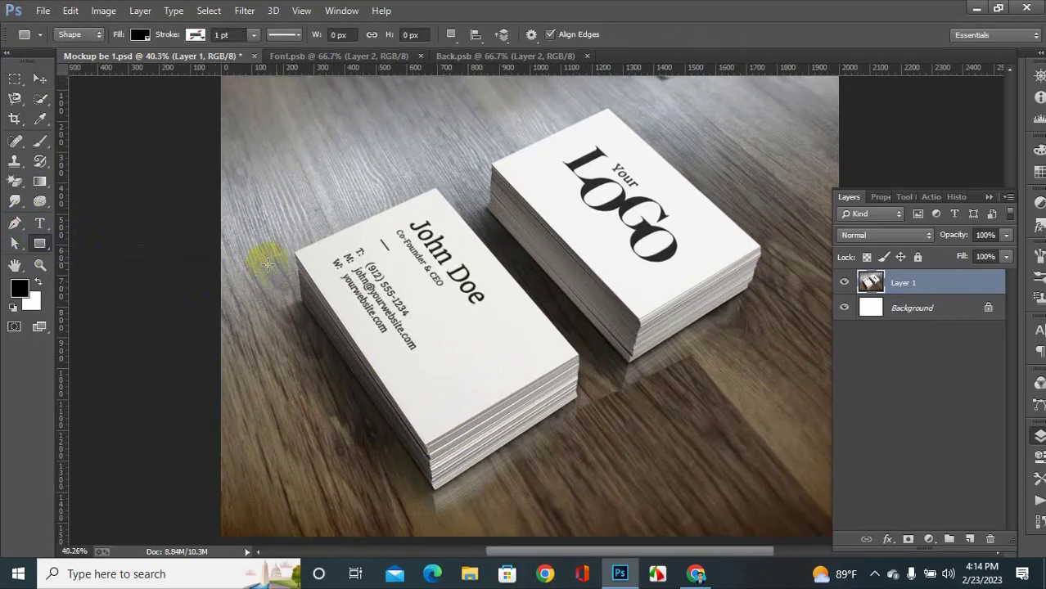
pyautogui.moveTo(296, 252); pyautogui.dragTo(603, 398)
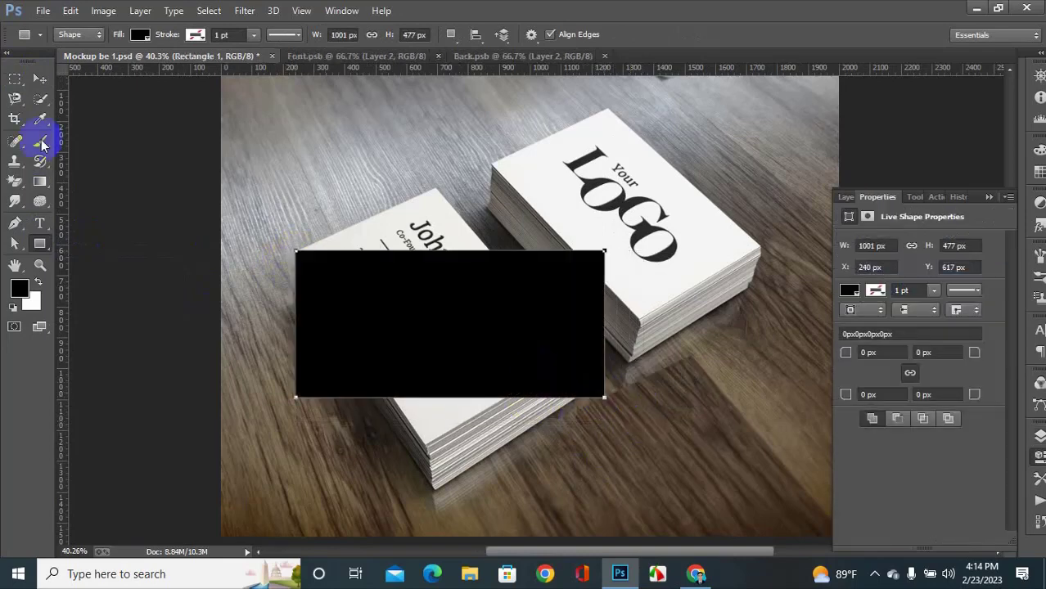
pyautogui.click(39, 78)
pyautogui.moveTo(380, 320); pyautogui.dragTo(345, 259)
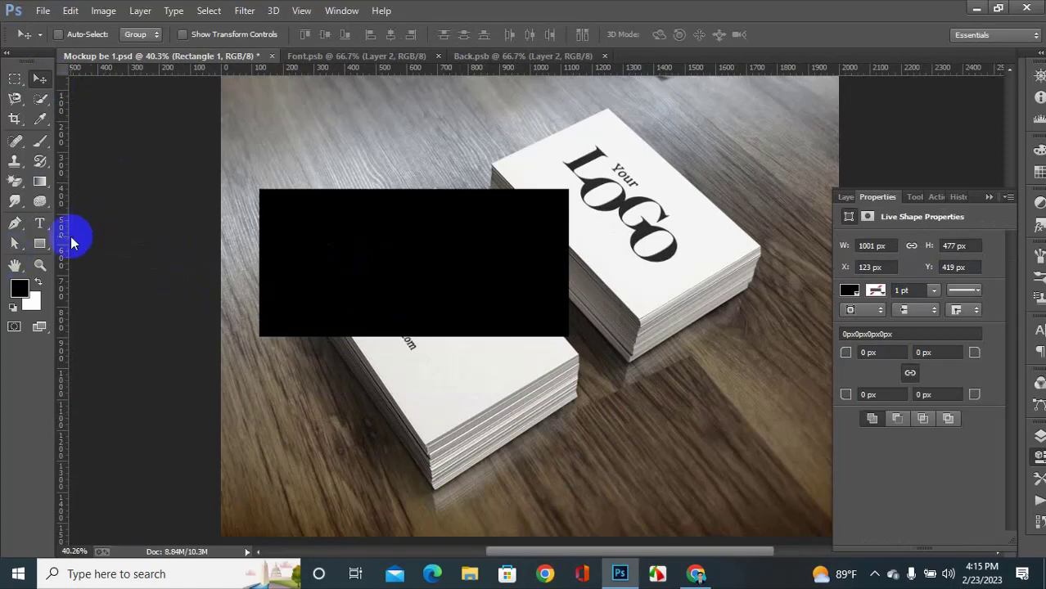
# - Draw a second black rectangle about 763 × 410 px, place it by the logo card stack and show the layer list
pyautogui.click(39, 243)
pyautogui.moveTo(460, 371)
pyautogui.mouseDown()
pyautogui.moveTo(676, 495)
pyautogui.moveTo(697, 496)
pyautogui.mouseUp()
pyautogui.click(39, 78)
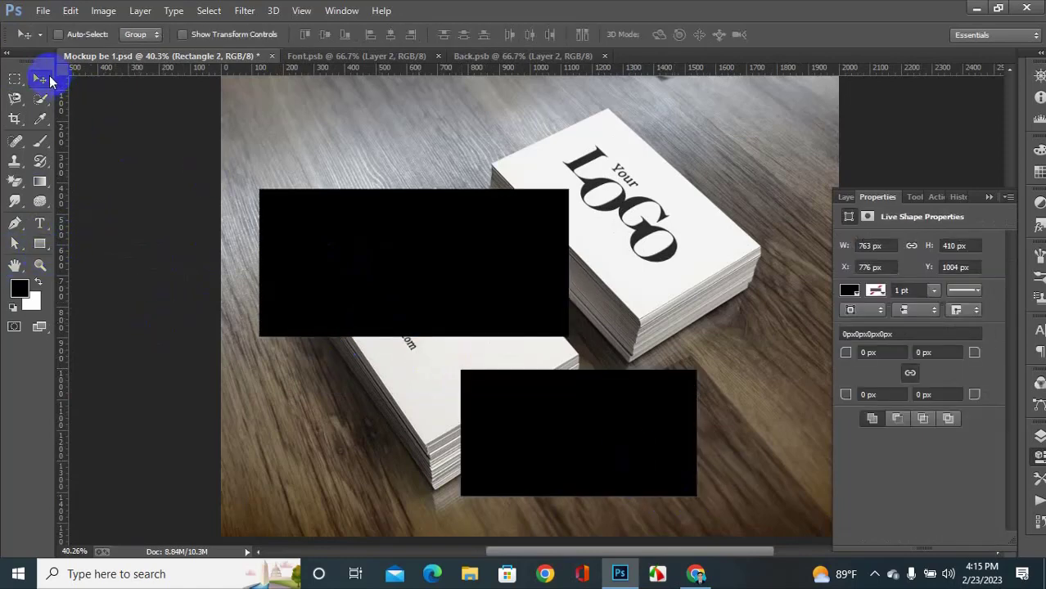
pyautogui.moveTo(579, 367); pyautogui.dragTo(691, 327)
pyautogui.click(865, 354)
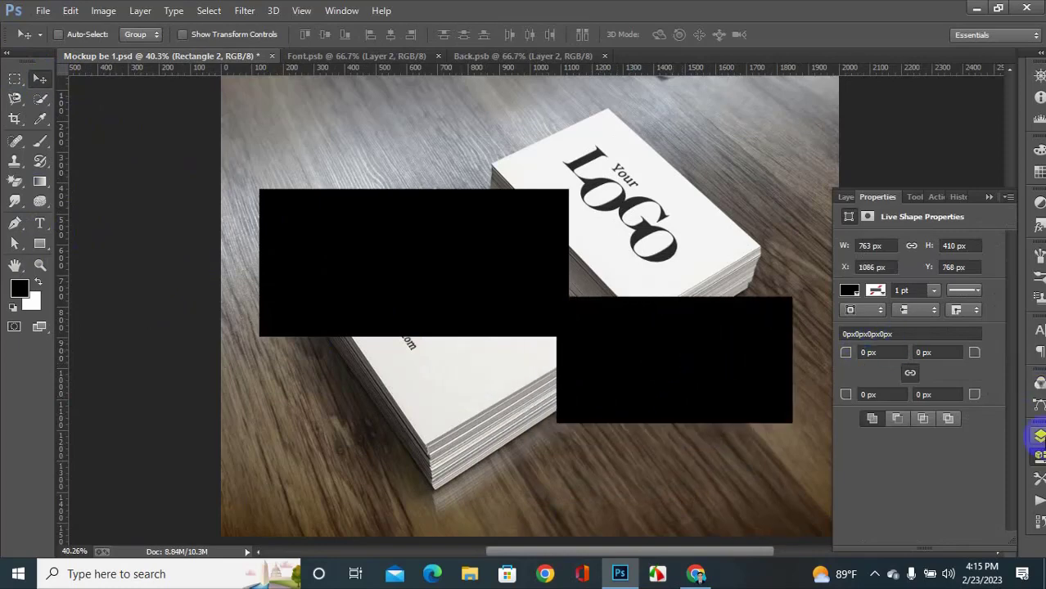
pyautogui.click(1038, 437)
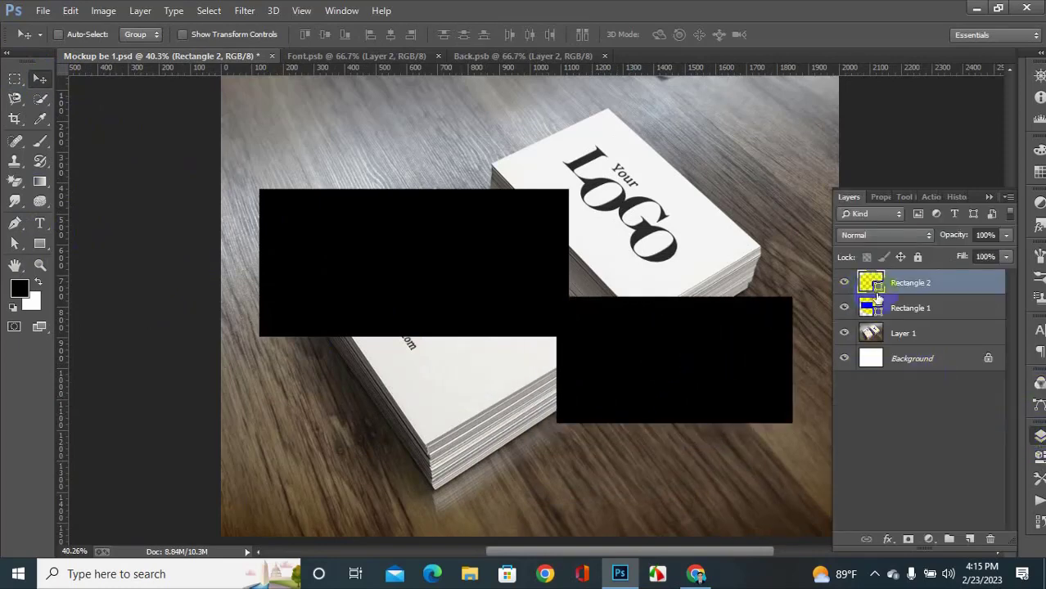
# - Recolour the rectangle by the logo card stack mid grey #7f7f7f and the other rectangle darker grey #696969
pyautogui.doubleClick(877, 286)
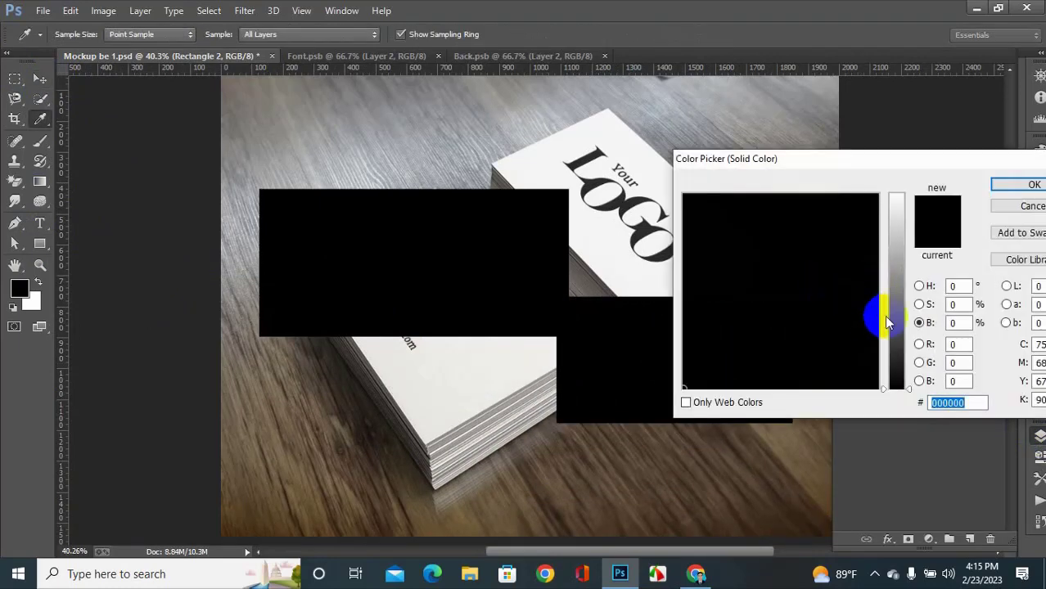
pyautogui.click(892, 294)
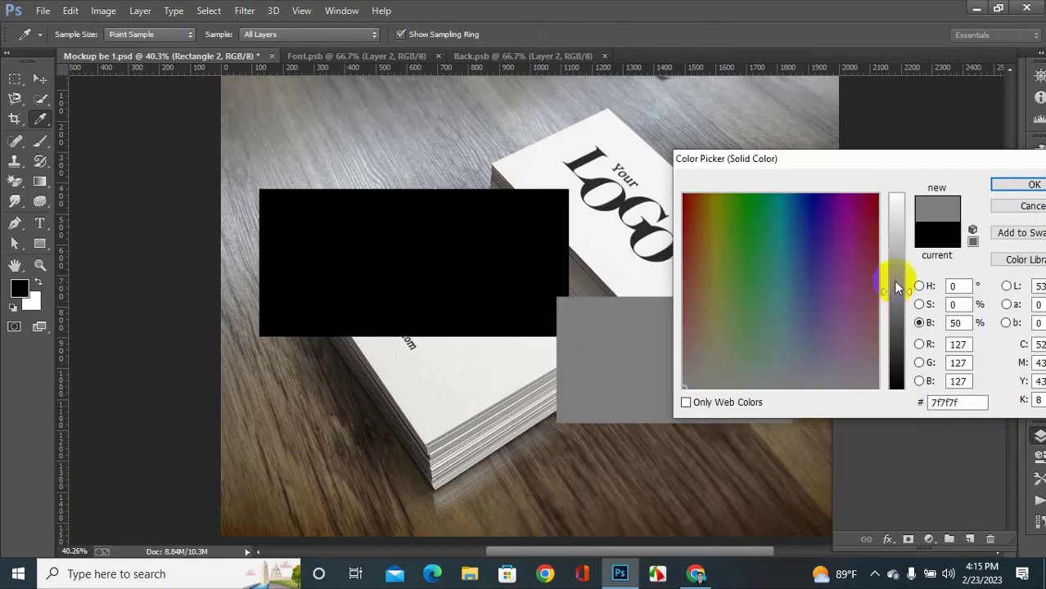
pyautogui.click(1005, 185)
pyautogui.doubleClick(874, 310)
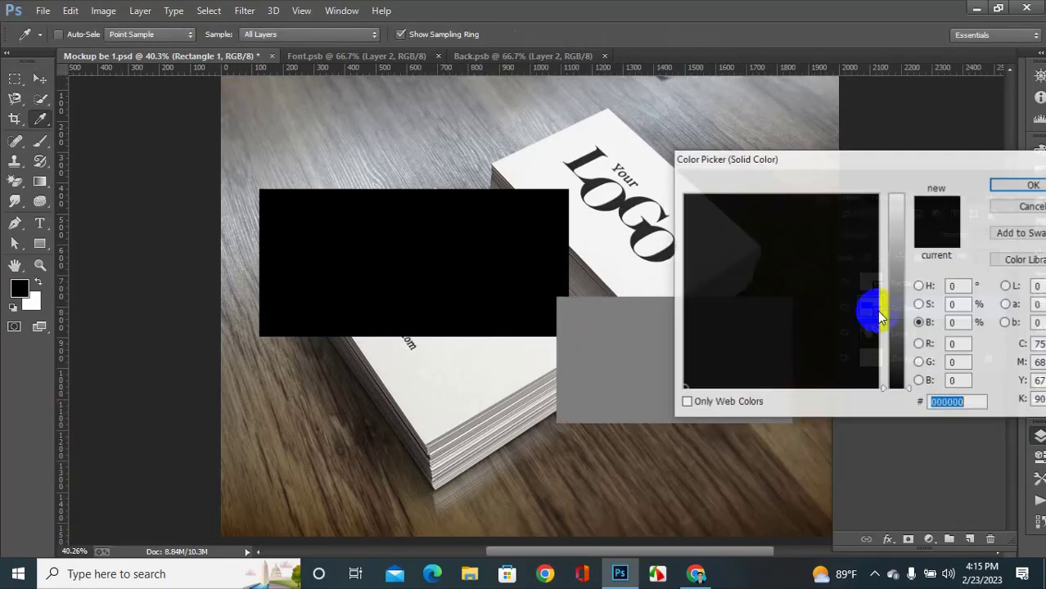
pyautogui.click(895, 237)
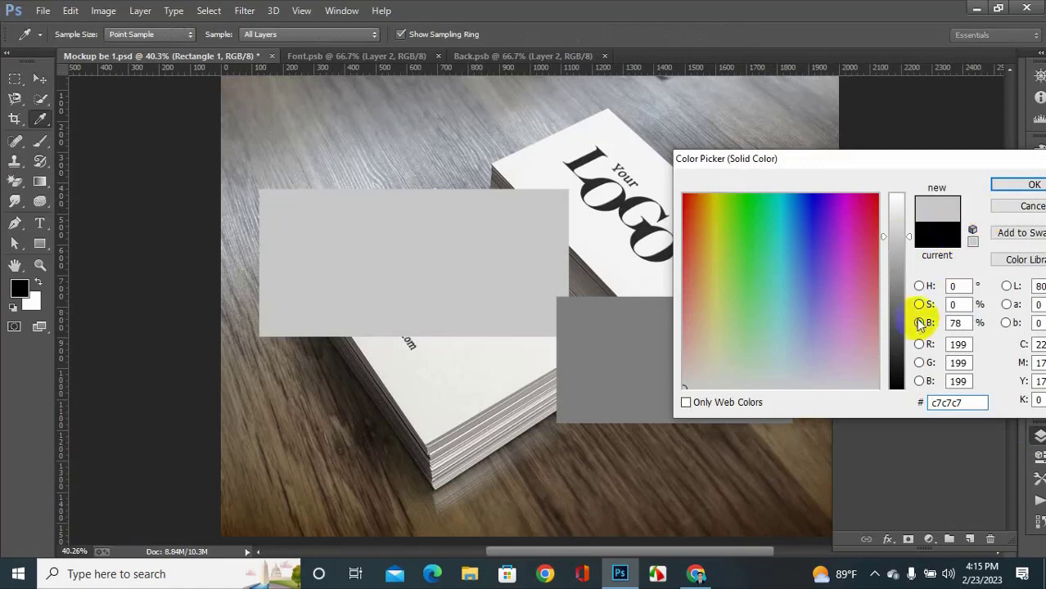
pyautogui.click(886, 309)
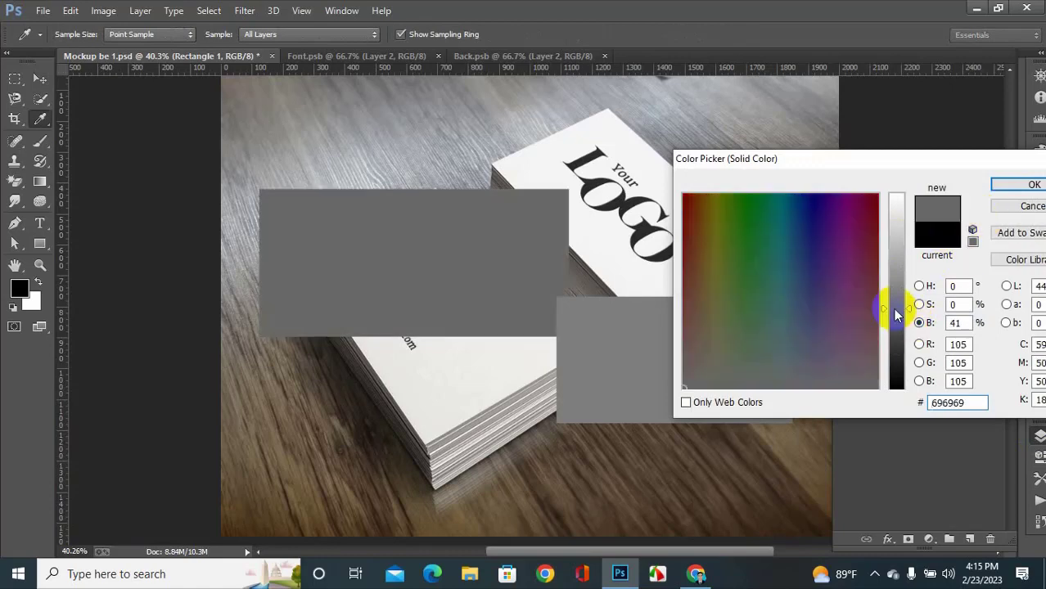
pyautogui.click(1004, 185)
# - Move the lighter grey rectangle up over the logo card stack and the darker one over the front card stack
pyautogui.keyDown('ctrl'); pyautogui.click(656, 365); pyautogui.keyUp('ctrl')
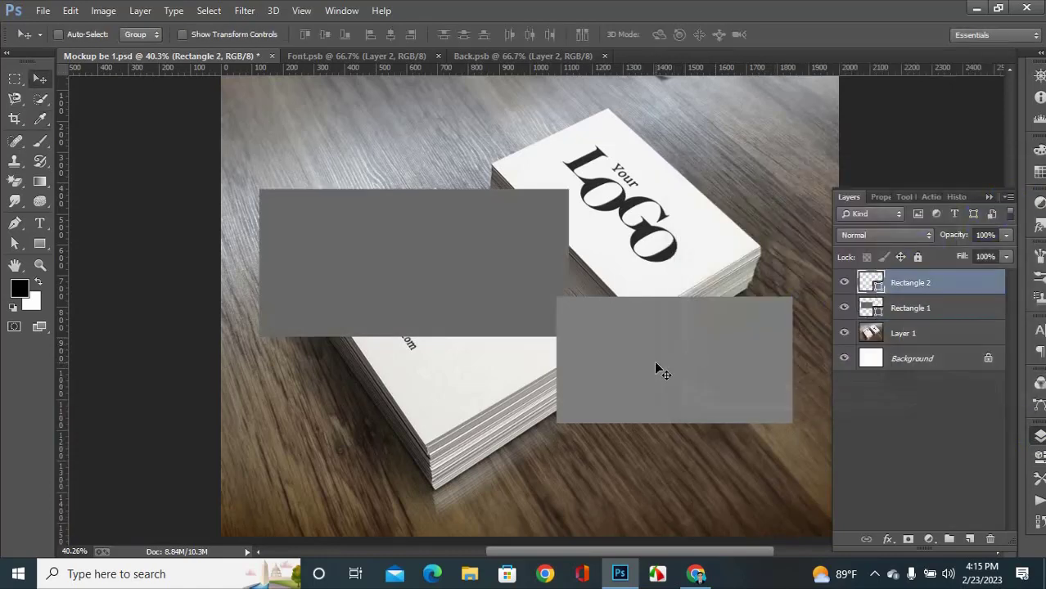
pyautogui.moveTo(655, 366); pyautogui.dragTo(661, 232)
pyautogui.keyDown('ctrl'); pyautogui.click(486, 298); pyautogui.keyUp('ctrl')
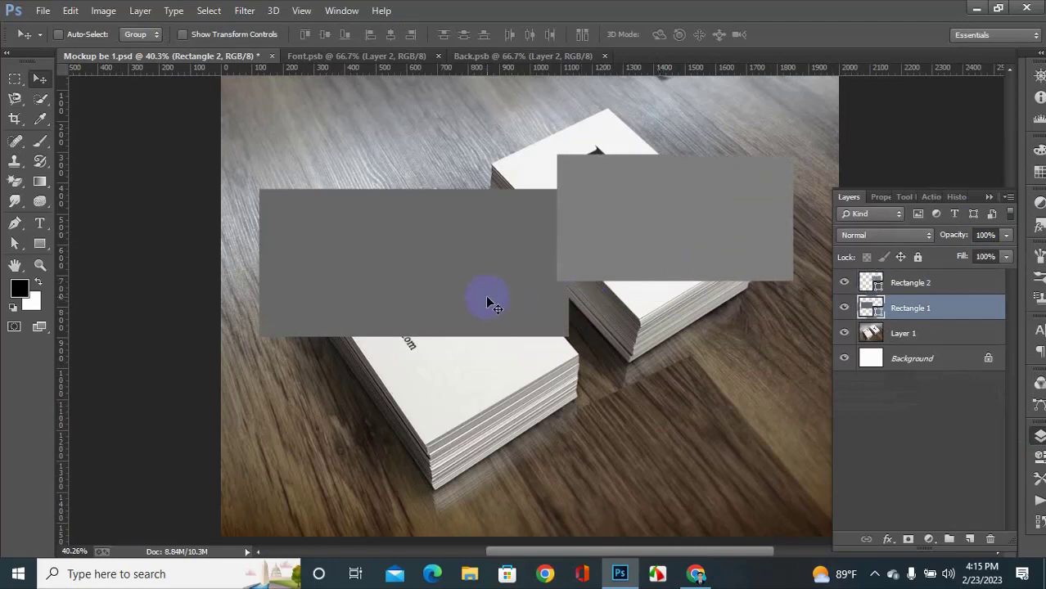
pyautogui.moveTo(409, 279); pyautogui.dragTo(504, 339)
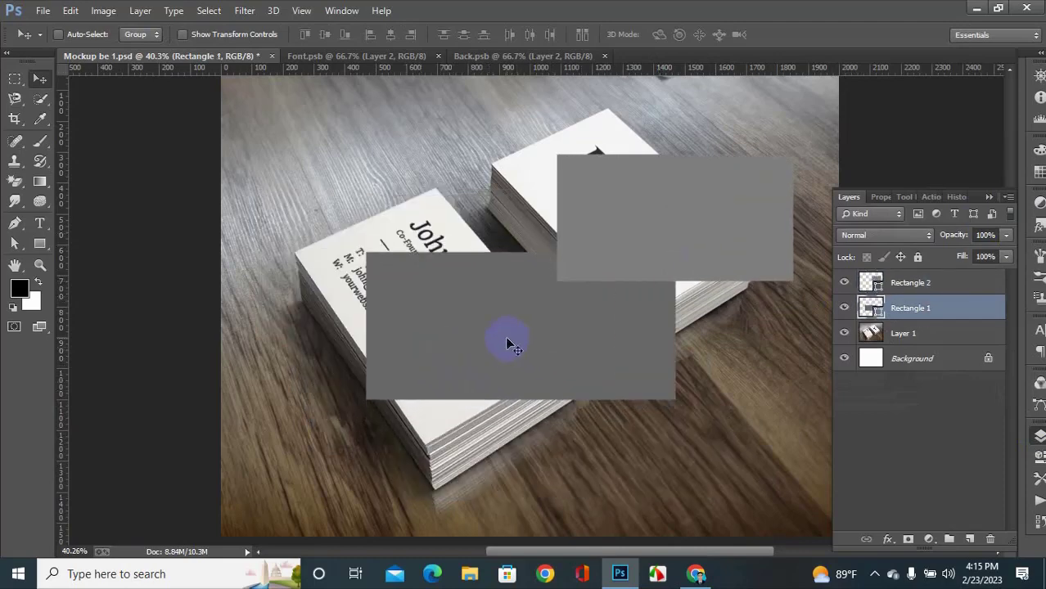
# - Distort the darker grey rectangle so its four corners sit on the corners of the front stack's top card
pyautogui.hotkey('ctrl', 't')
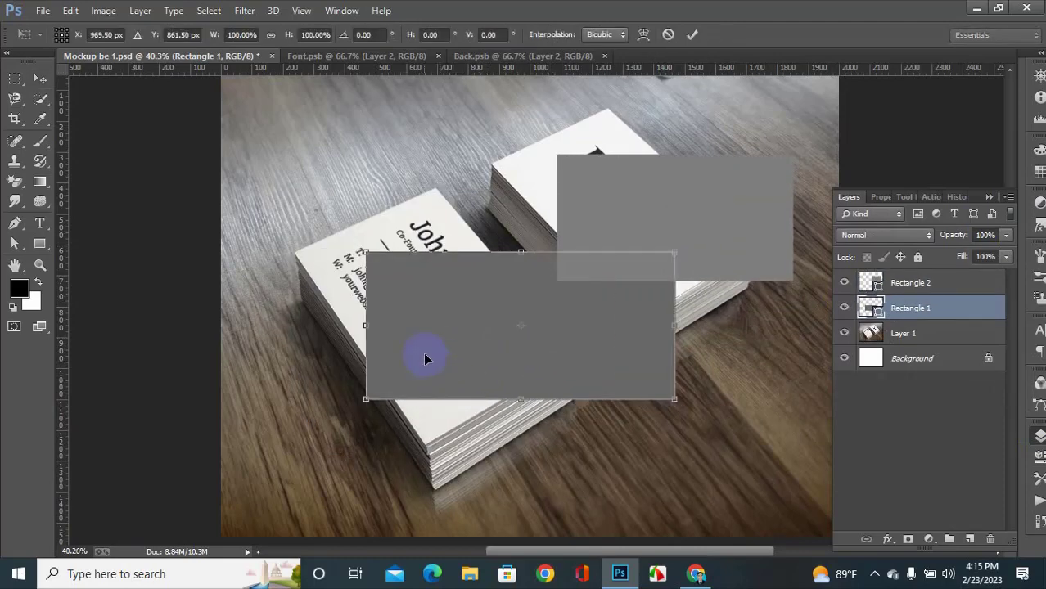
pyautogui.scroll(2, 406, 341)
pyautogui.moveTo(356, 407); pyautogui.dragTo(274, 236)
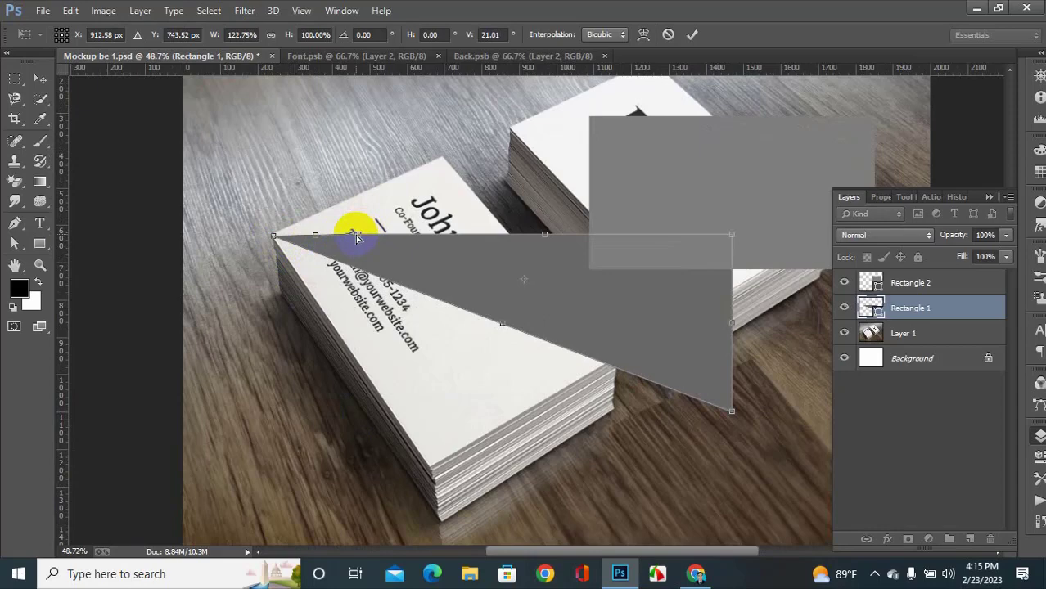
pyautogui.moveTo(356, 238); pyautogui.dragTo(440, 161)
pyautogui.moveTo(731, 412); pyautogui.dragTo(430, 472)
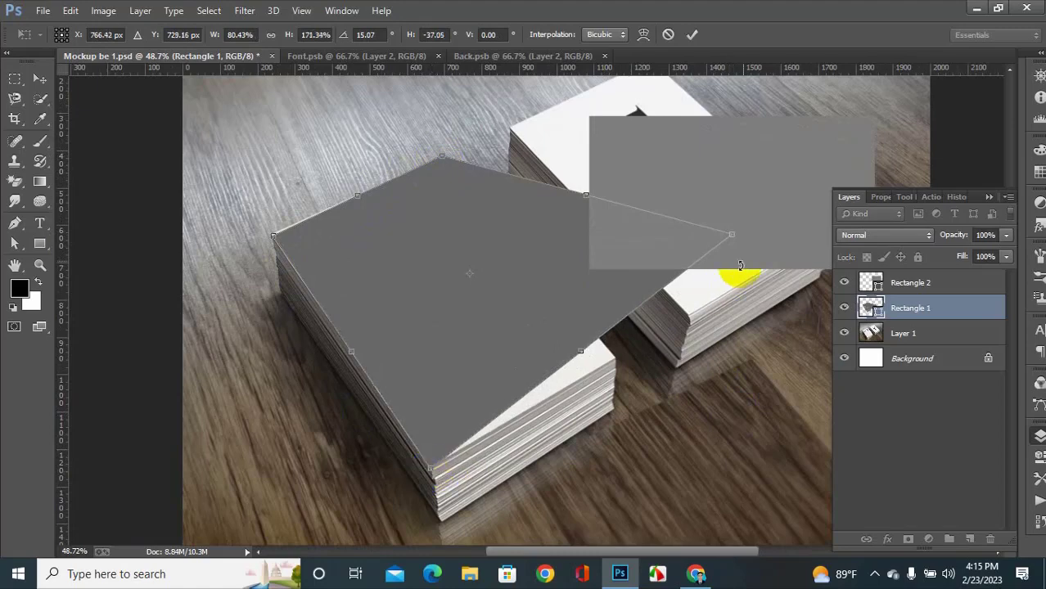
pyautogui.moveTo(731, 242); pyautogui.dragTo(616, 364)
# - Fine-tune the darker rectangle's corners so it fully covers the front stack's top card, and apply the transform
pyautogui.scroll(5, 411, 293)
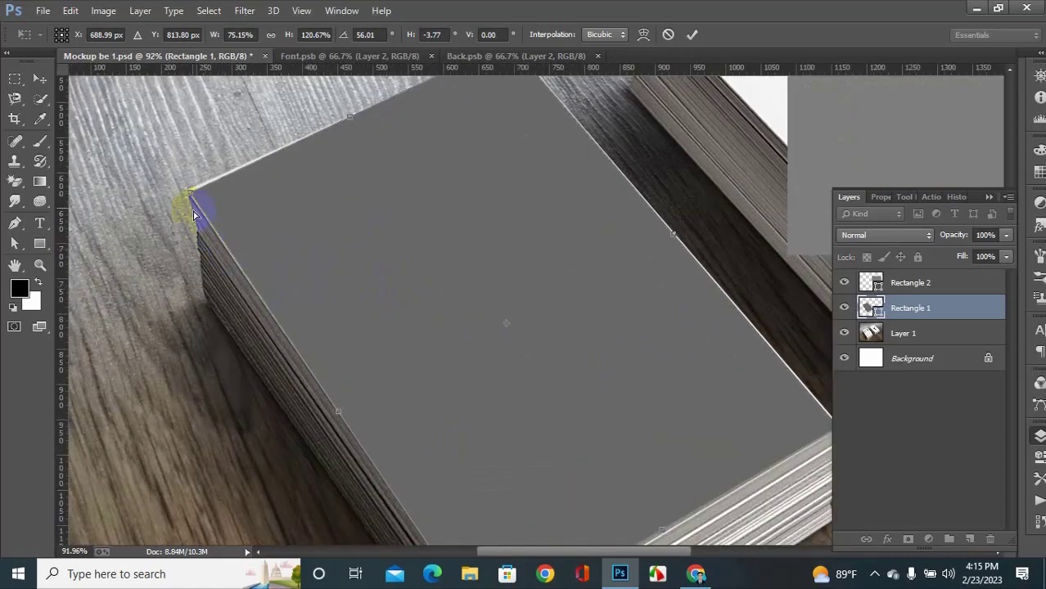
pyautogui.moveTo(189, 199); pyautogui.dragTo(185, 196)
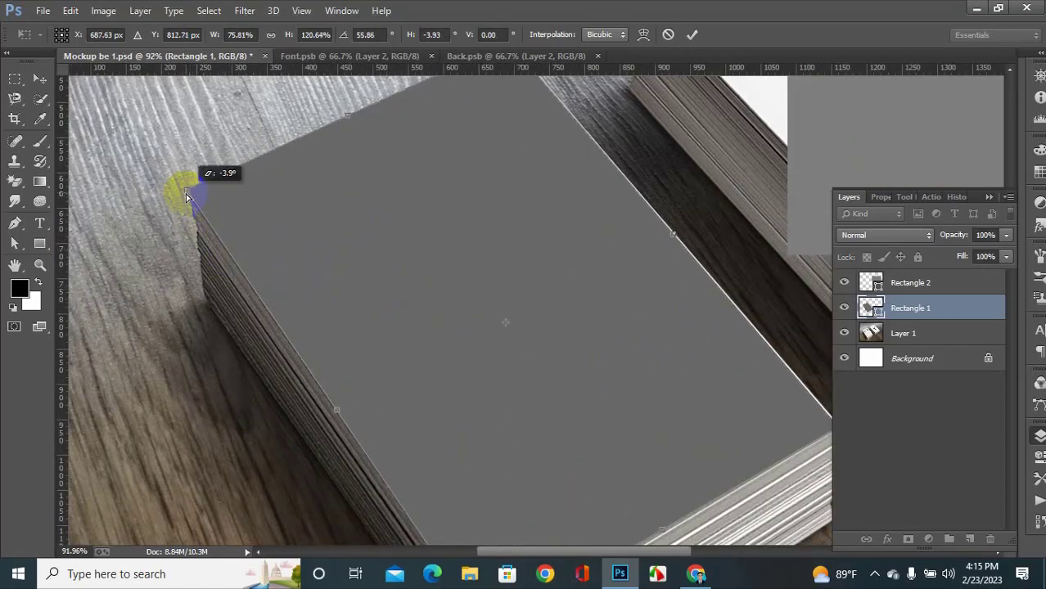
pyautogui.scroll(3, 489, 249)
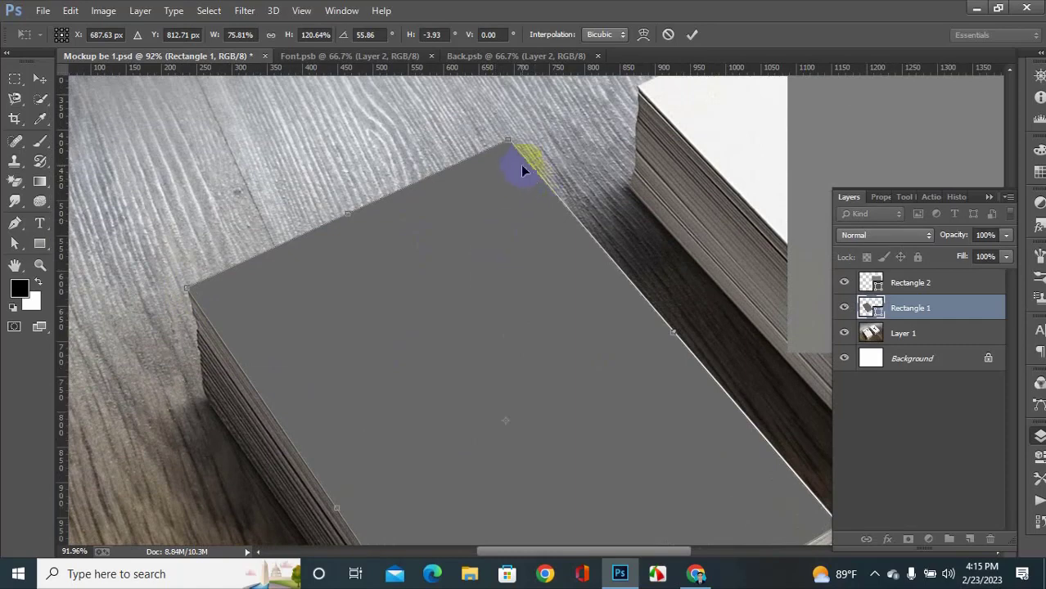
pyautogui.moveTo(509, 146); pyautogui.dragTo(511, 143)
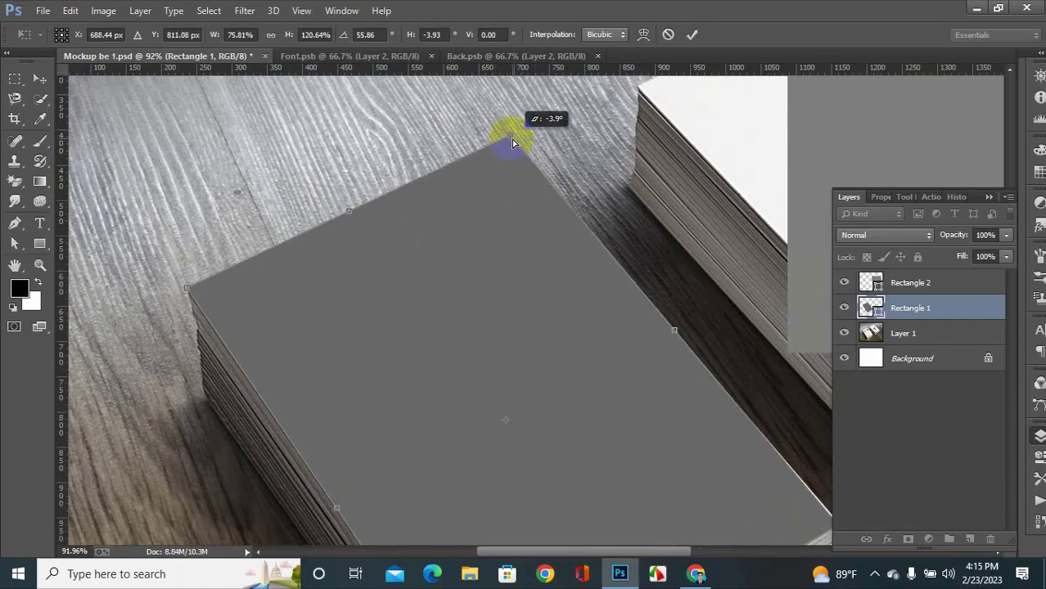
pyautogui.scroll(-2, 527, 325)
pyautogui.scroll(1, 633, 411)
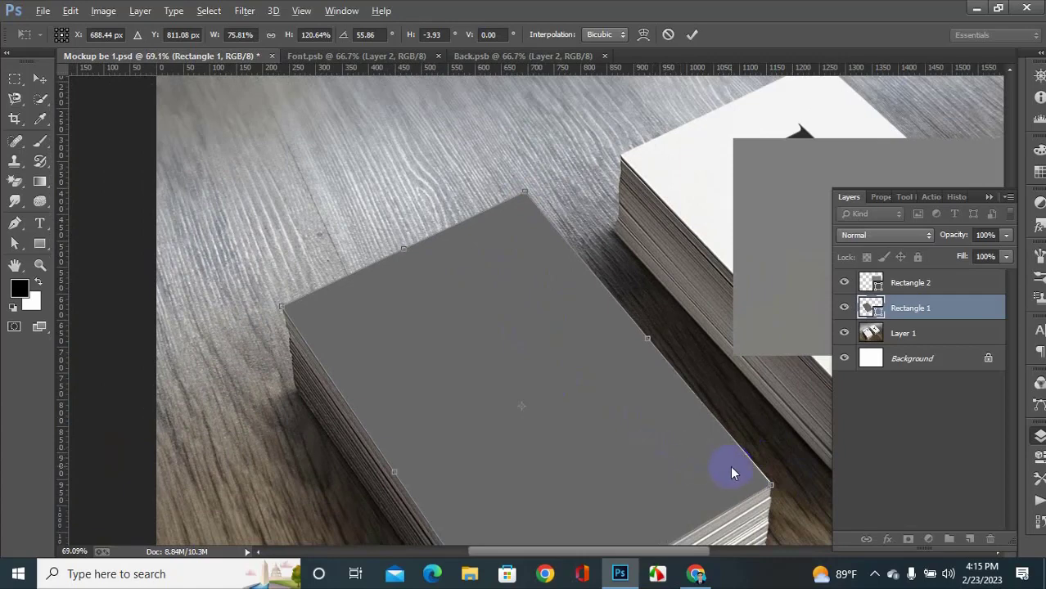
pyautogui.click(754, 476)
pyautogui.click(757, 479)
pyautogui.moveTo(757, 479); pyautogui.dragTo(779, 488)
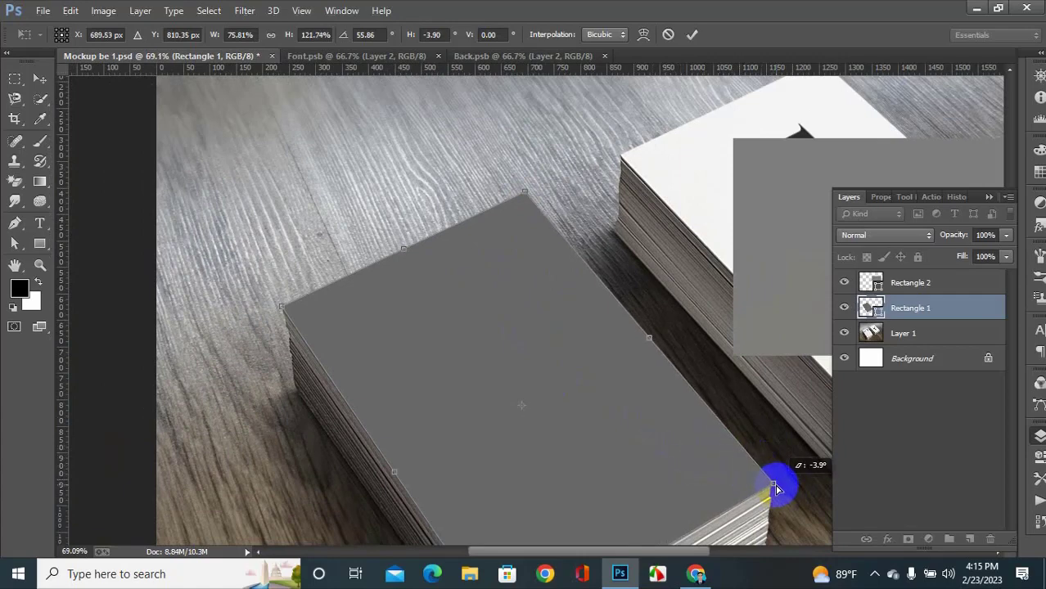
pyautogui.scroll(-3, 550, 360)
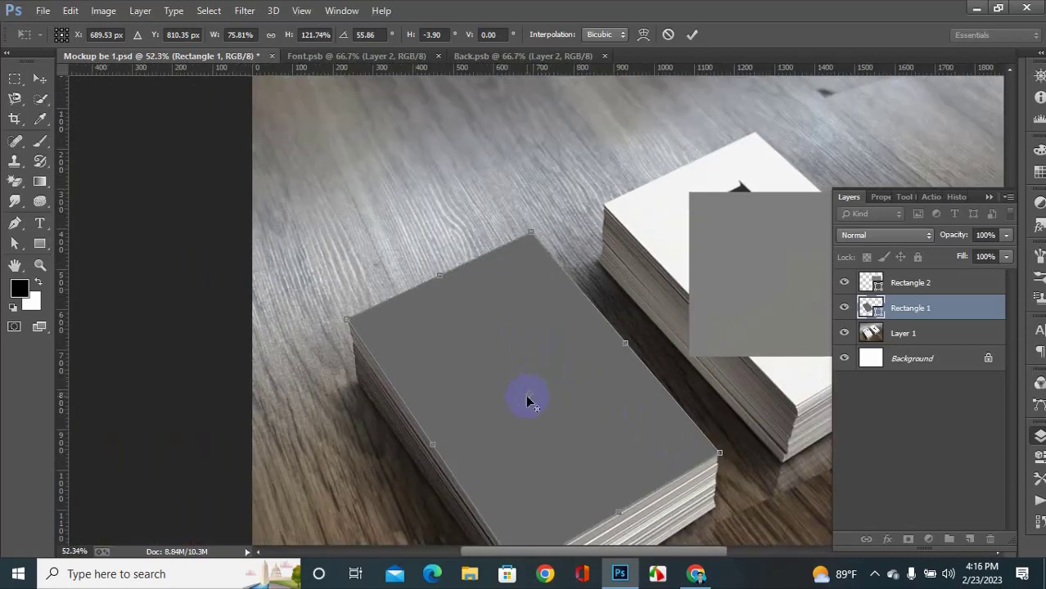
pyautogui.press('Return')
# - Distort the lighter grey rectangle so its four corners match the corners of the logo stack's top card
pyautogui.scroll(-3, 528, 398)
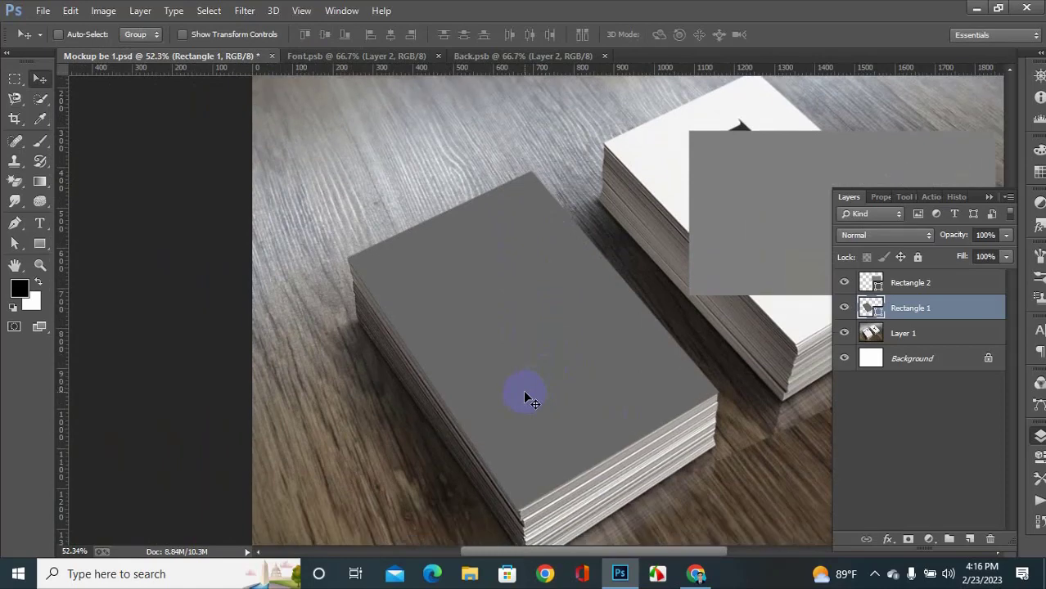
pyautogui.keyDown('ctrl'); pyautogui.click(760, 239); pyautogui.keyUp('ctrl')
pyautogui.scroll(-2, 714, 366)
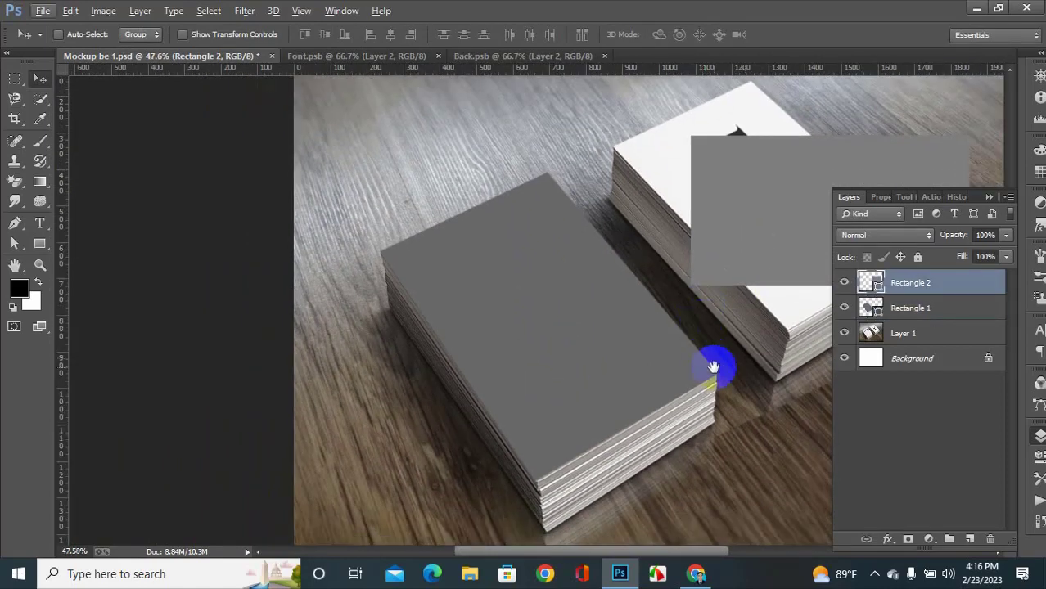
pyautogui.moveTo(713, 367); pyautogui.dragTo(594, 436)
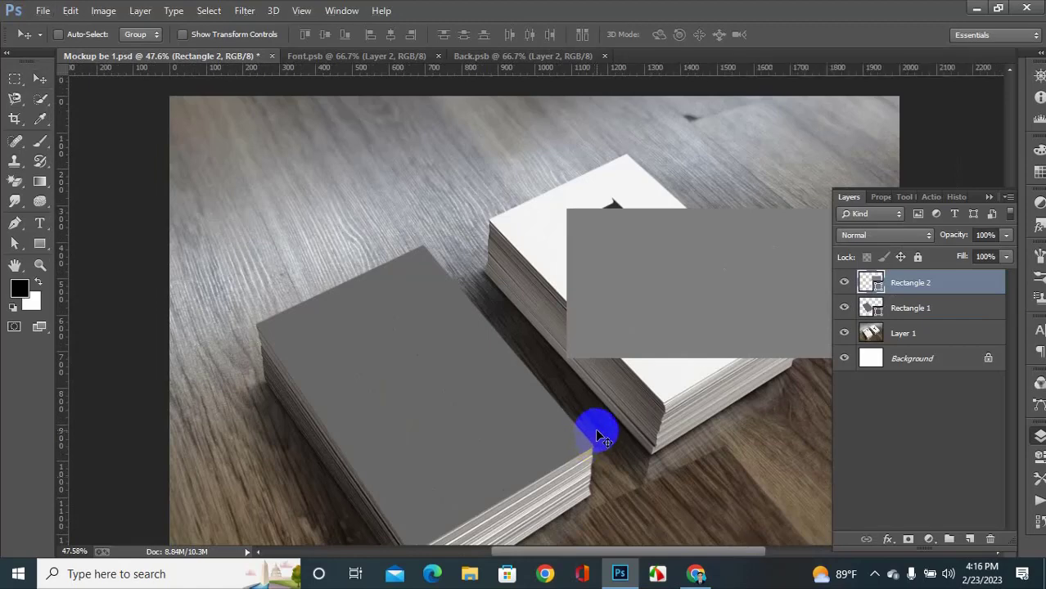
pyautogui.hotkey('ctrl', 't')
pyautogui.moveTo(570, 210); pyautogui.dragTo(628, 154)
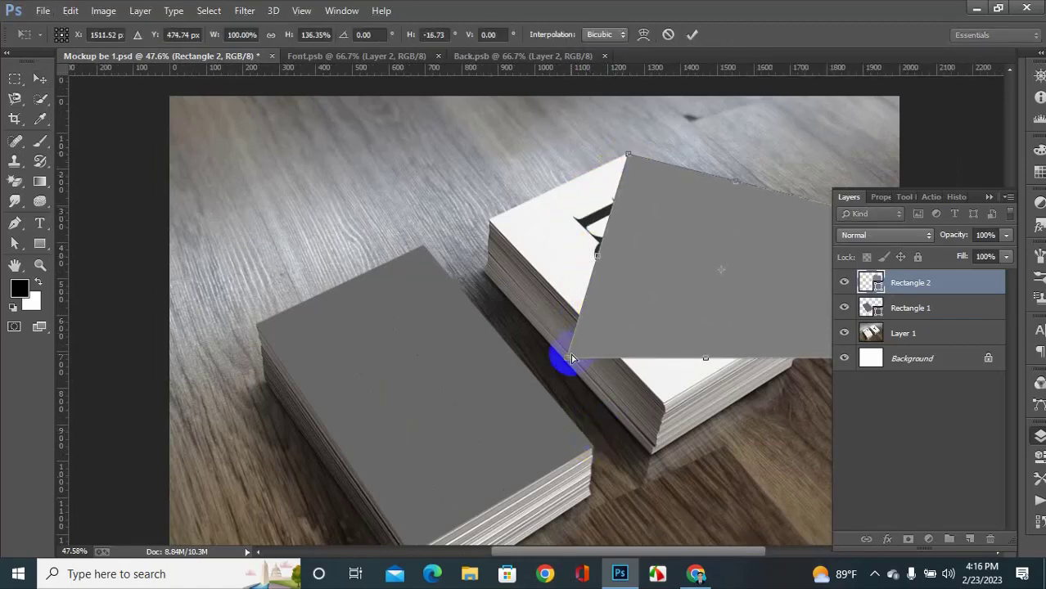
pyautogui.moveTo(571, 359); pyautogui.dragTo(489, 226)
pyautogui.scroll(-2, 512, 312)
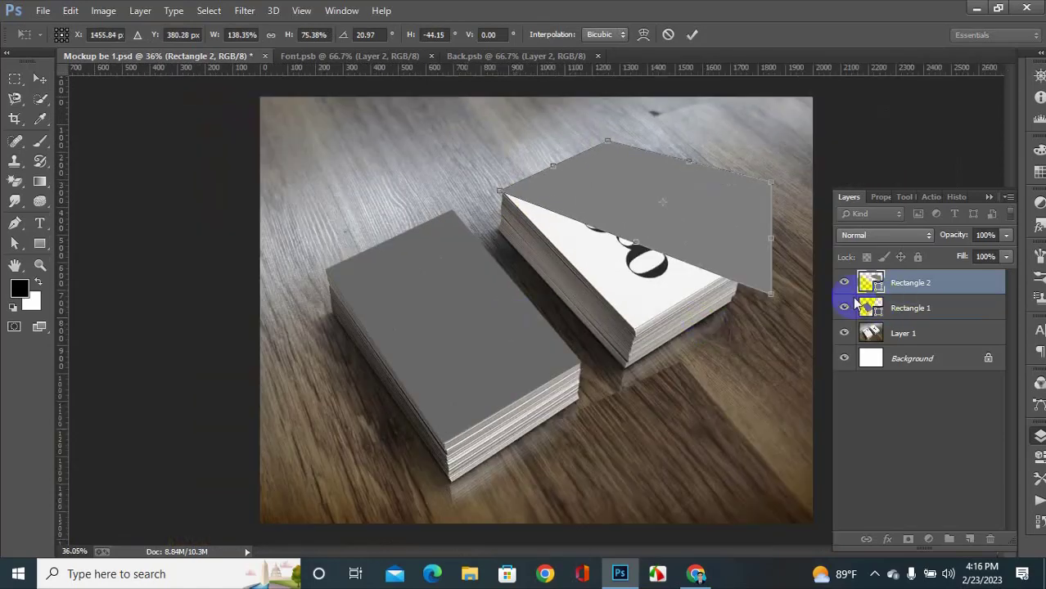
pyautogui.moveTo(641, 337); pyautogui.dragTo(634, 332)
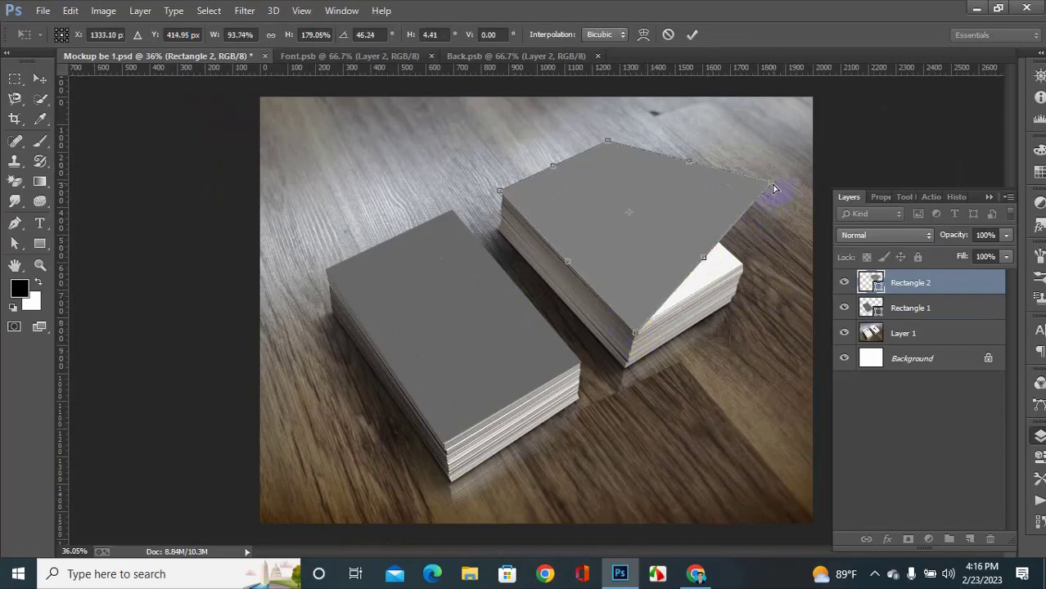
pyautogui.moveTo(774, 189); pyautogui.dragTo(744, 270)
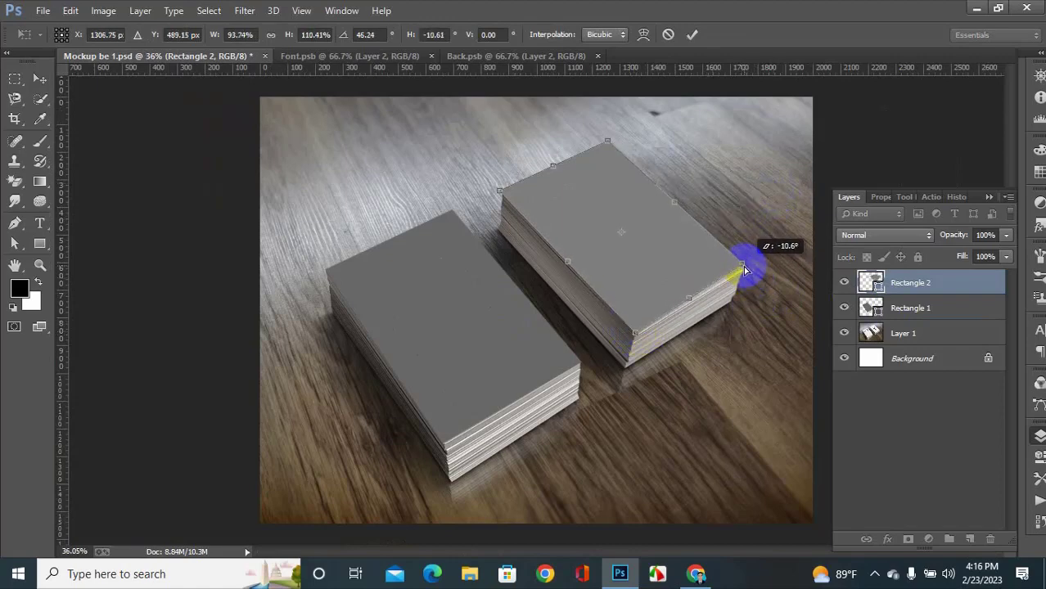
# - Refine the lighter rectangle's corner and apply it, and stretch and skew its far edge slightly to cover the logo card
pyautogui.scroll(4, 745, 270)
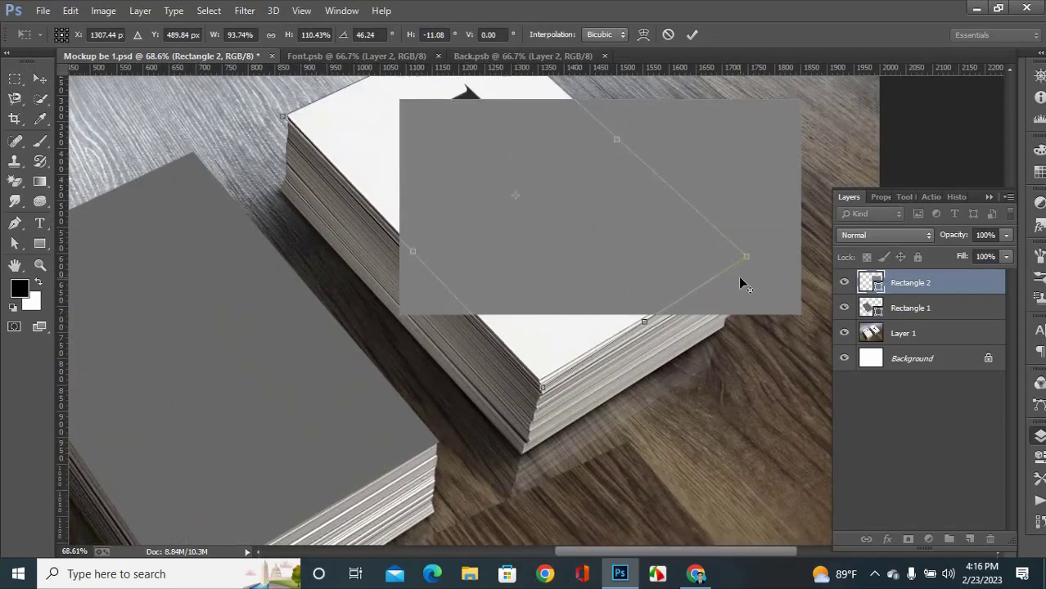
pyautogui.moveTo(747, 260); pyautogui.dragTo(747, 262)
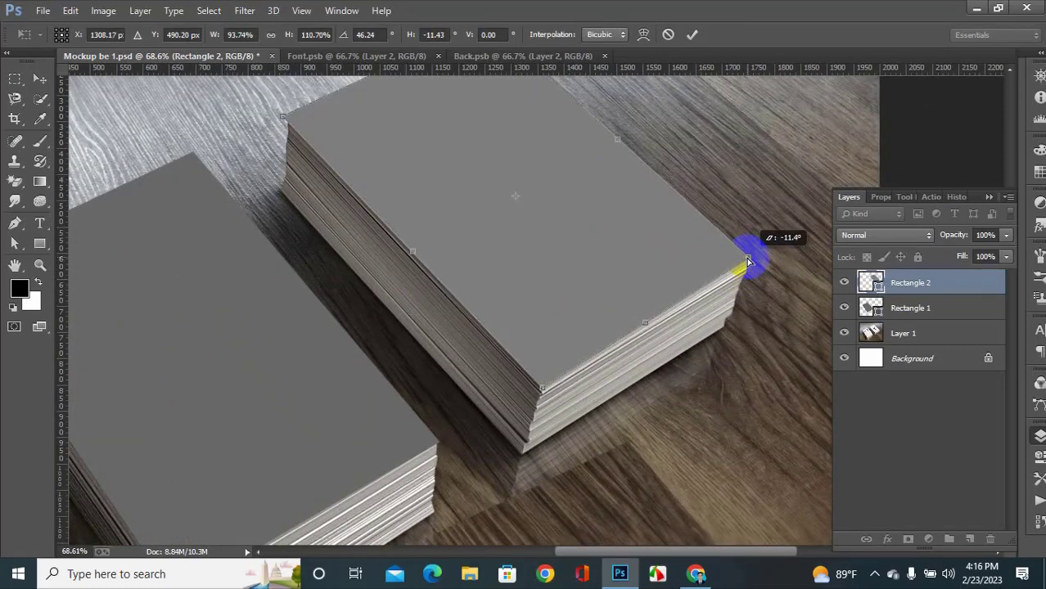
pyautogui.scroll(3, 707, 252)
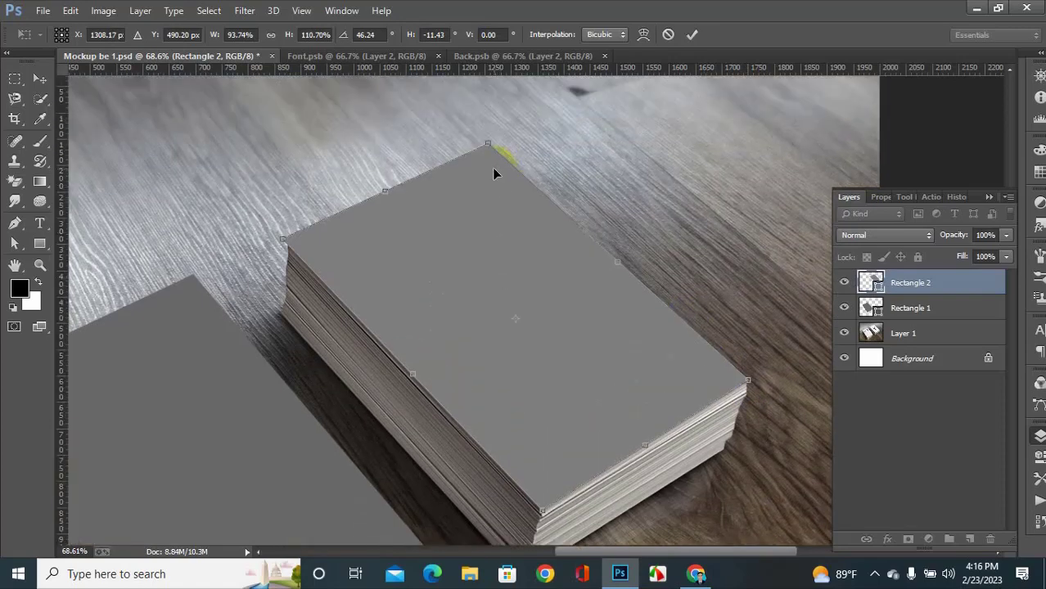
pyautogui.press('Return')
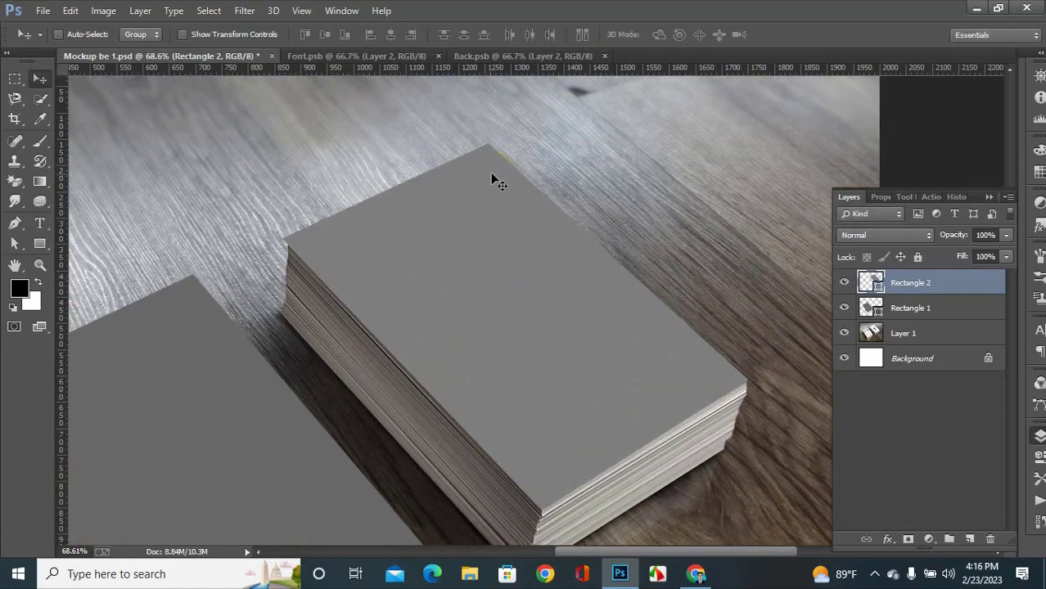
pyautogui.hotkey('ctrl', 't')
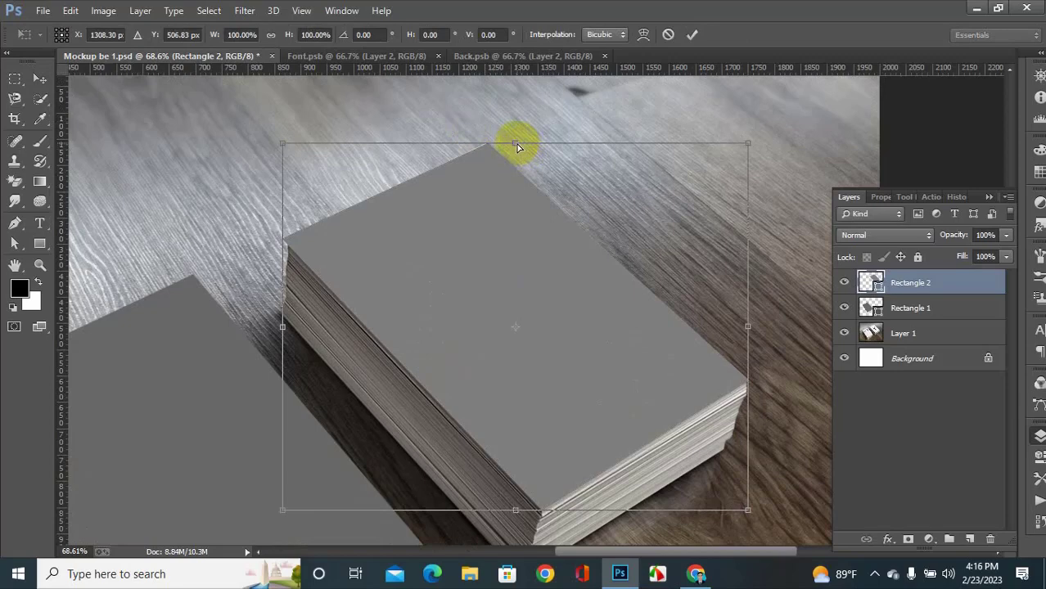
pyautogui.moveTo(515, 145); pyautogui.dragTo(509, 143)
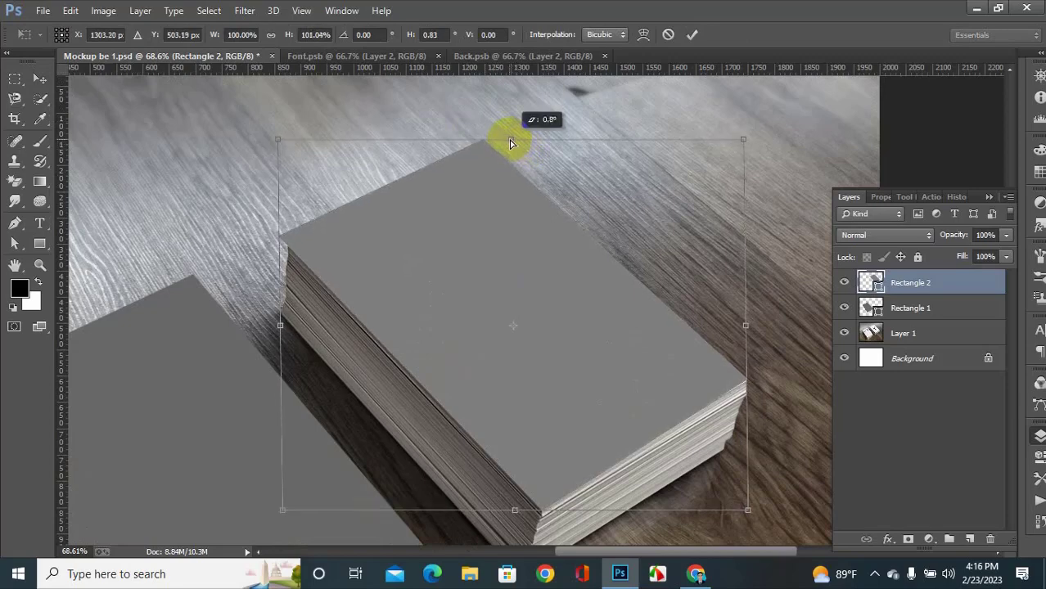
pyautogui.press('Return')
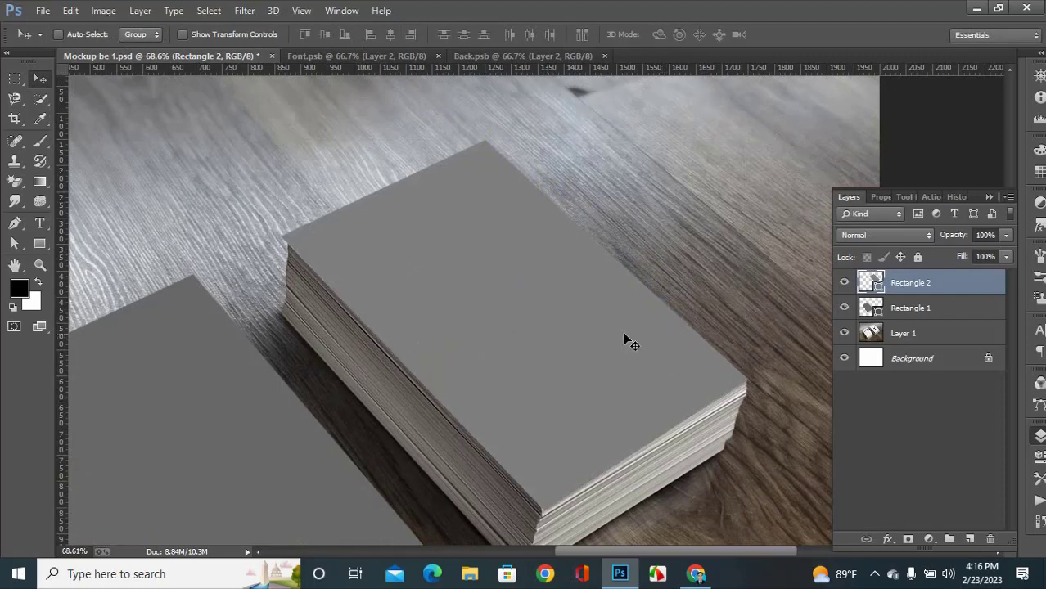
# - Add a Bevel & Emboss layer style to the Rectangle 2 layer, using a 1 px Inner Bevel
pyautogui.scroll(-5, 579, 324)
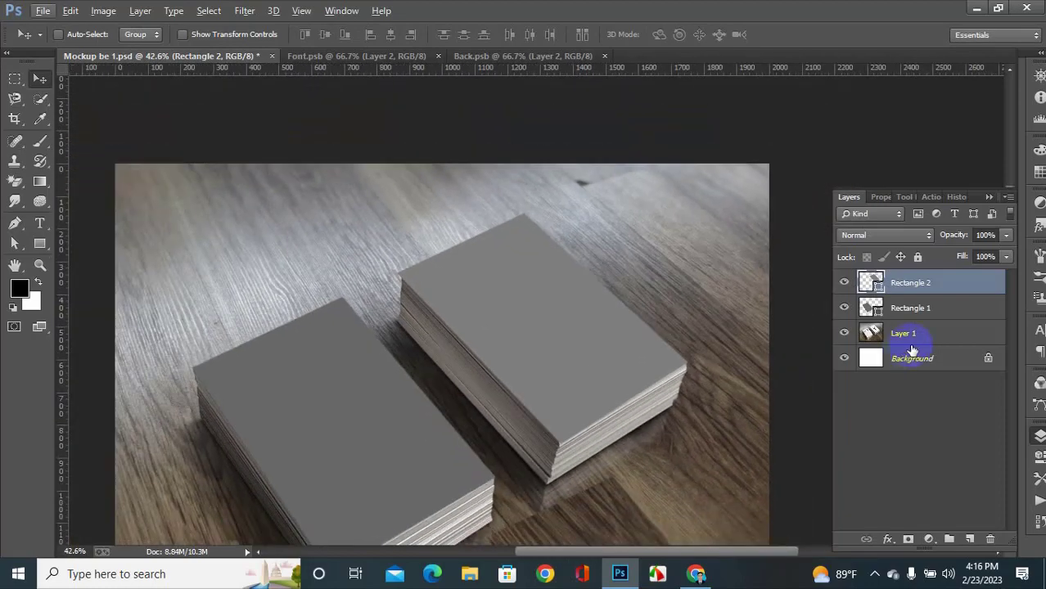
pyautogui.rightClick(937, 294)
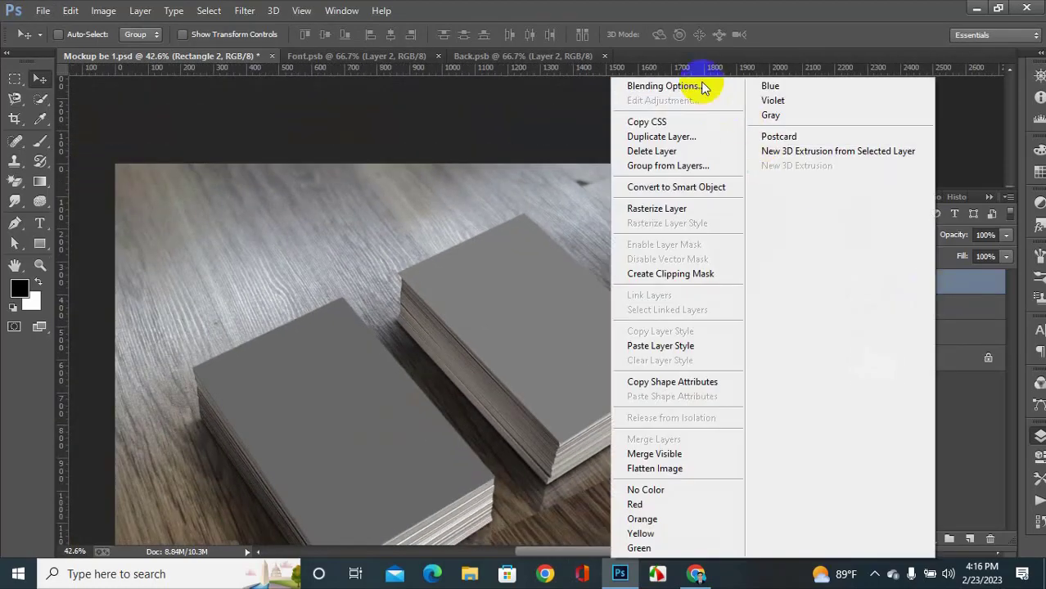
pyautogui.click(920, 350)
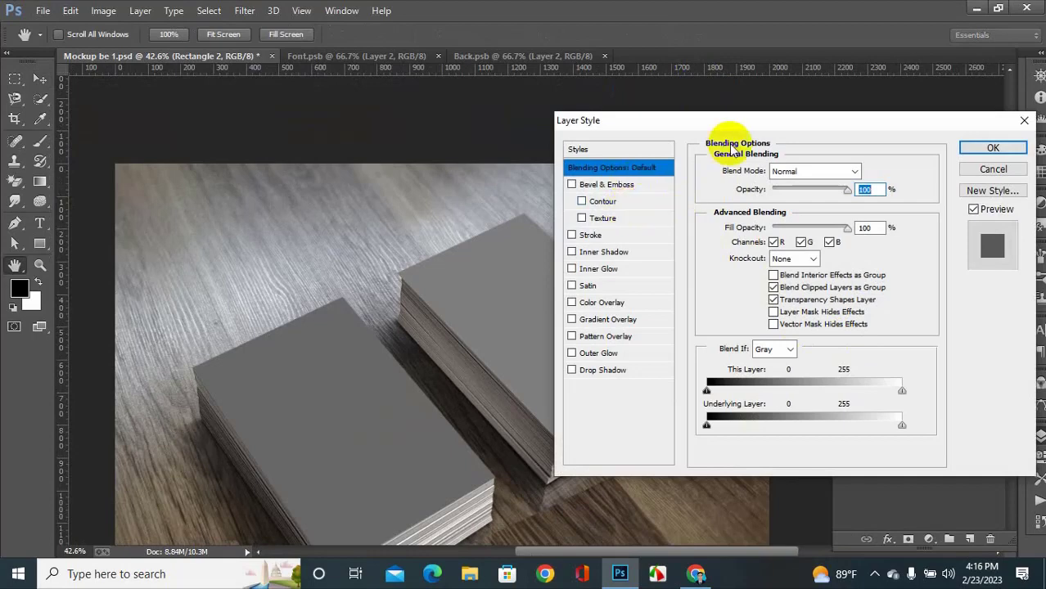
pyautogui.moveTo(734, 124); pyautogui.dragTo(872, 175)
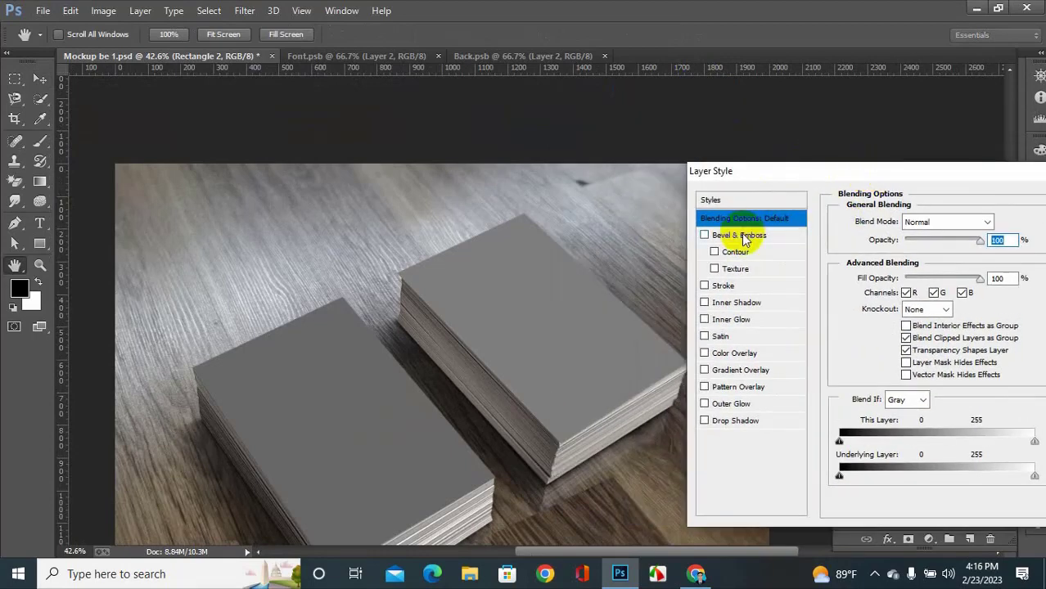
pyautogui.click(743, 235)
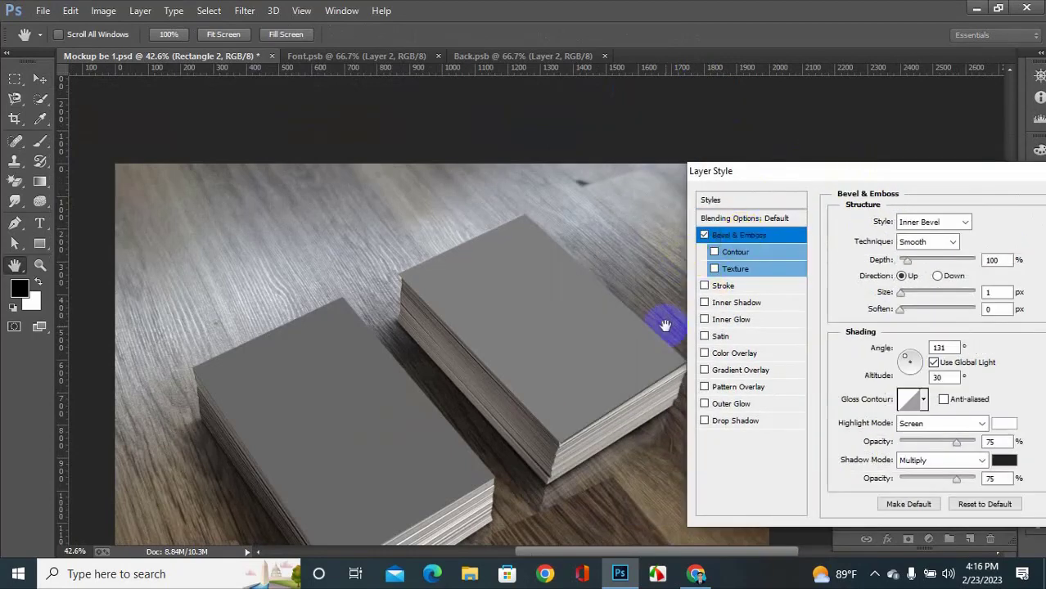
pyautogui.moveTo(600, 330); pyautogui.dragTo(569, 329)
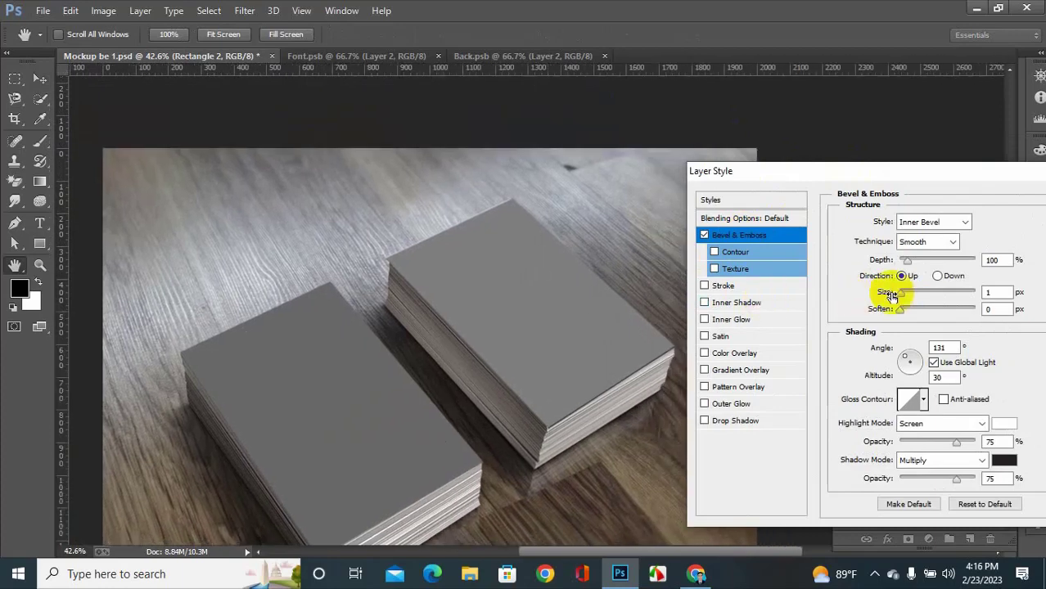
# - Add a Drop Shadow to Rectangle 2 with 45° angle, 8 px distance, 38 px size and 42% opacity, and apply the layer style
pyautogui.click(735, 420)
pyautogui.moveTo(686, 407); pyautogui.dragTo(638, 421)
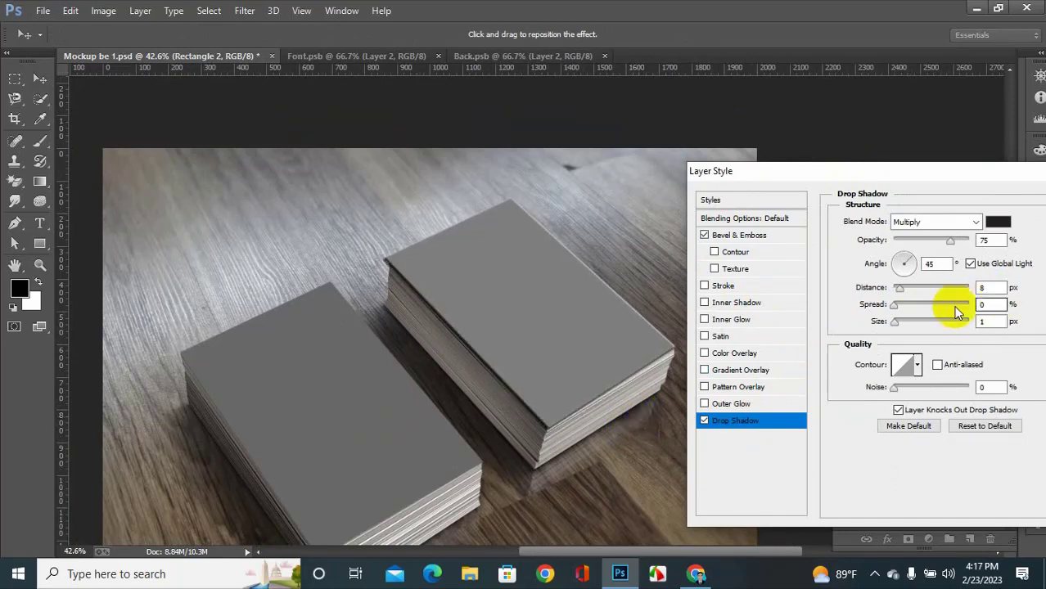
pyautogui.moveTo(900, 323)
pyautogui.mouseDown()
pyautogui.moveTo(922, 323)
pyautogui.moveTo(912, 325)
pyautogui.mouseUp()
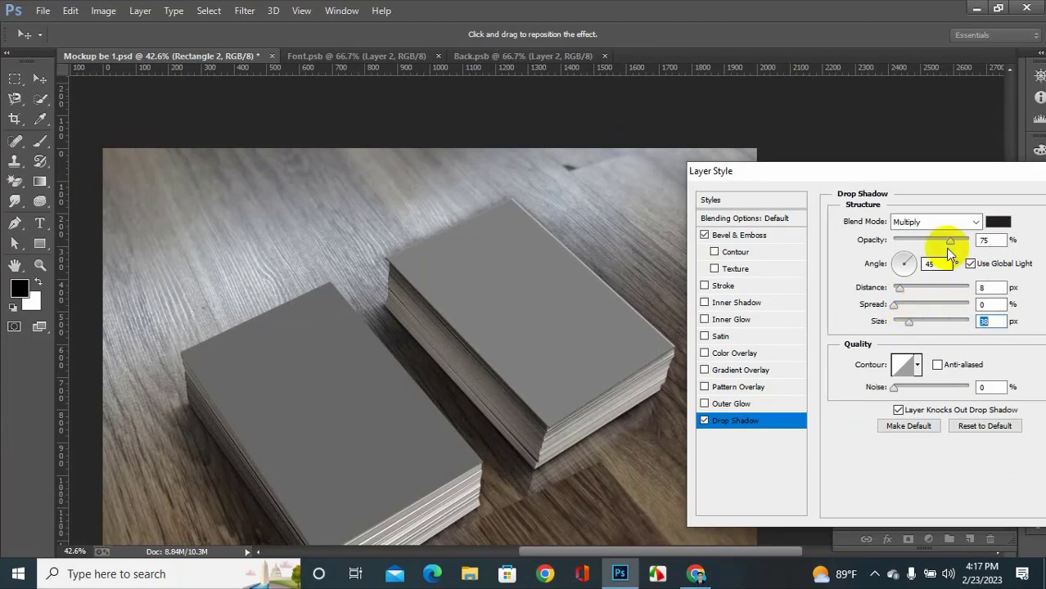
pyautogui.moveTo(949, 242); pyautogui.dragTo(925, 243)
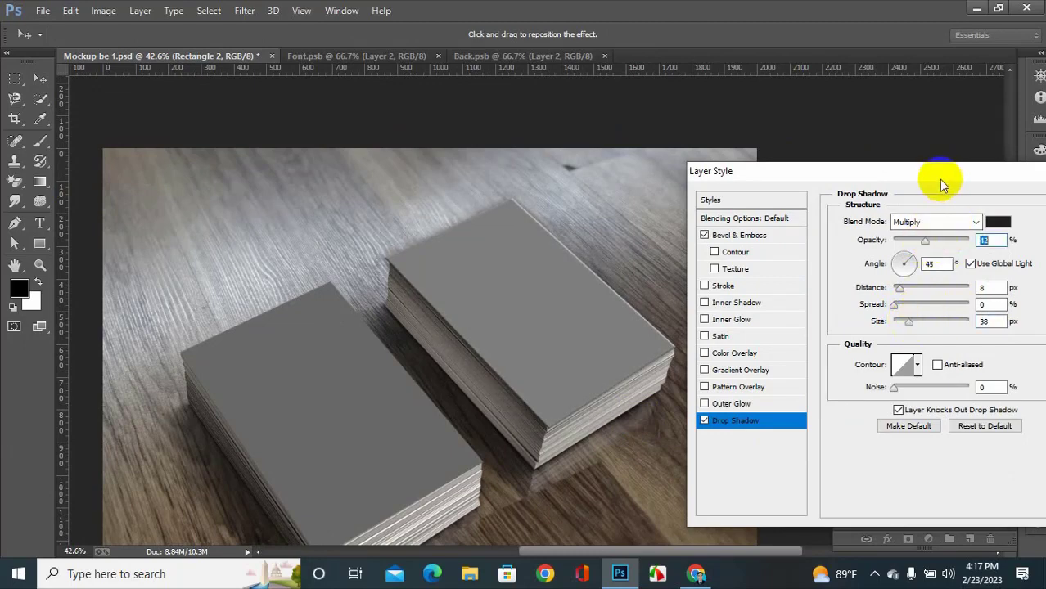
pyautogui.moveTo(938, 179); pyautogui.dragTo(803, 190)
pyautogui.click(989, 210)
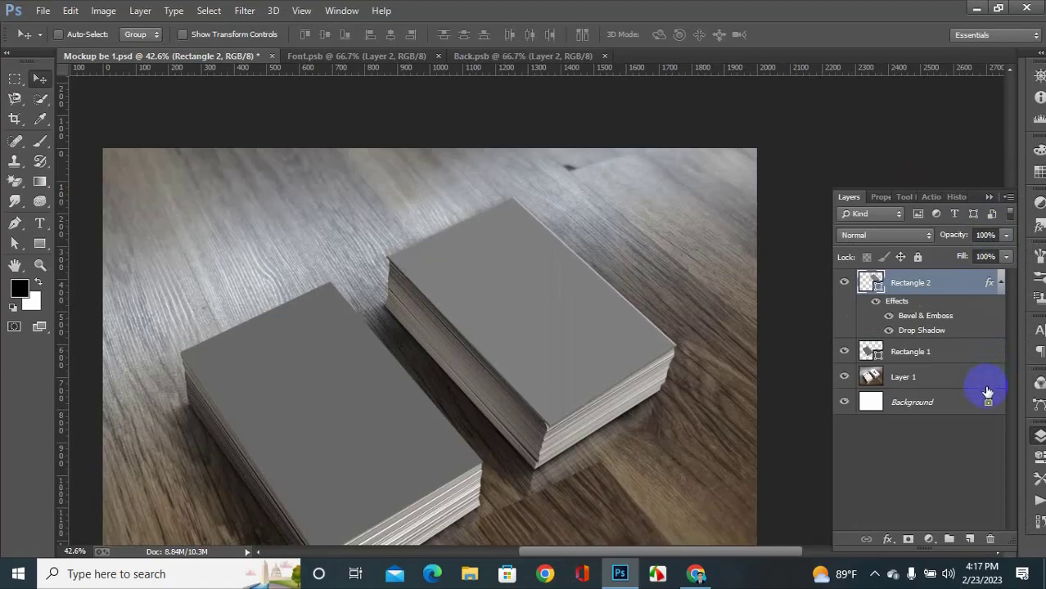
# - Copy the layer style from Rectangle 2 and paste it onto the Rectangle 1 layer
pyautogui.rightClick(916, 284)
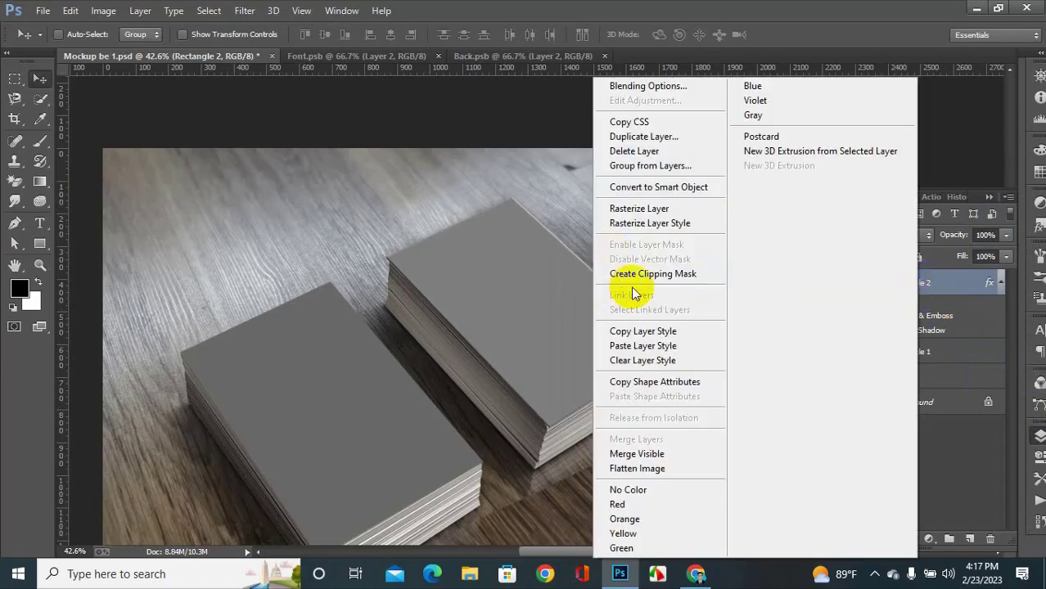
pyautogui.click(639, 331)
pyautogui.click(927, 352)
pyautogui.rightClick(914, 352)
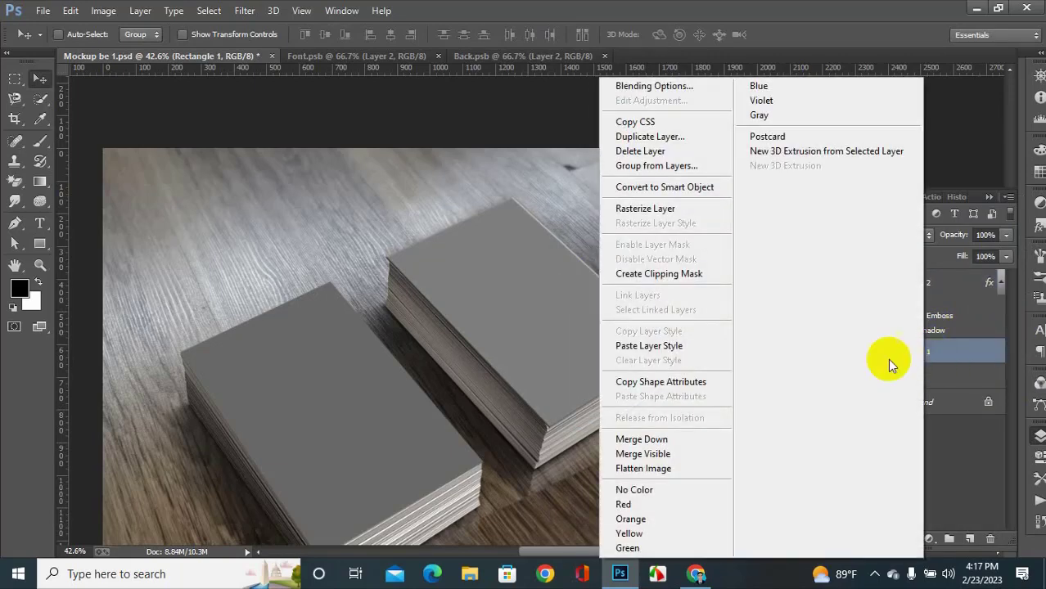
pyautogui.click(695, 347)
# - Convert the Rectangle 1 and Rectangle 2 layers into separate smart objects
pyautogui.rightClick(908, 363)
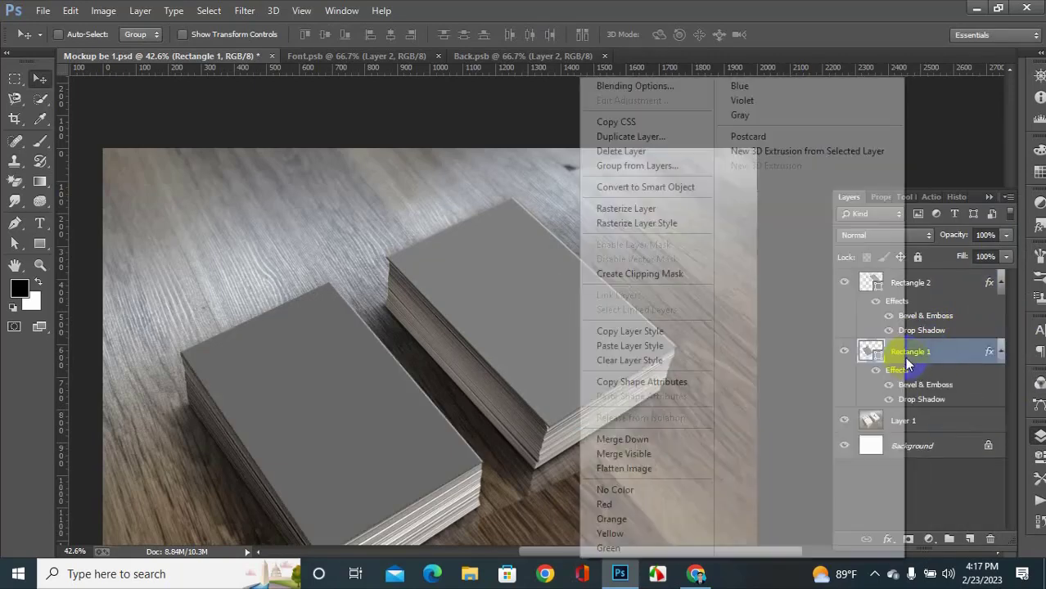
pyautogui.click(674, 189)
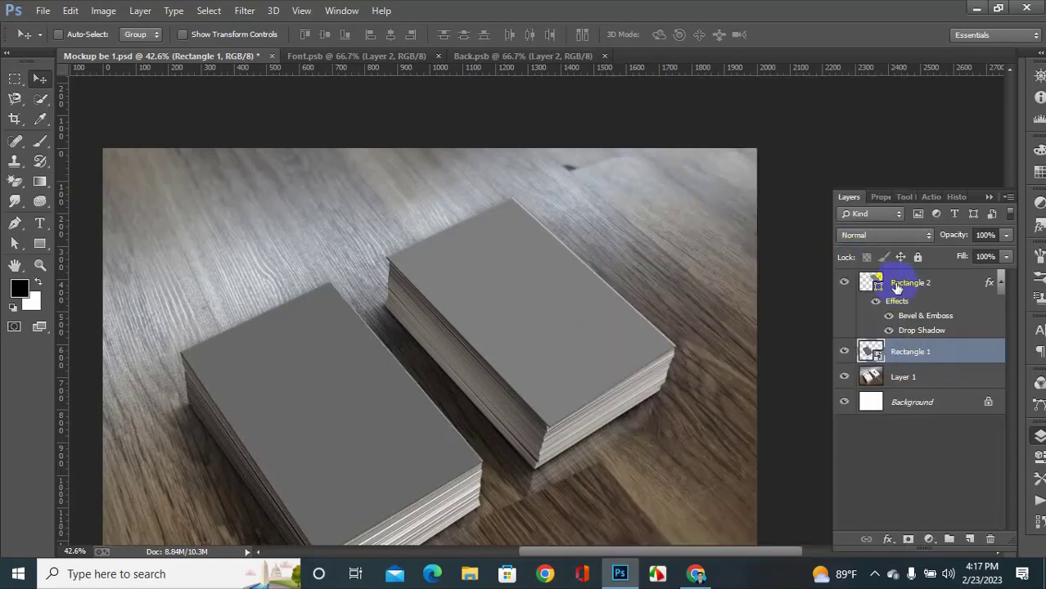
pyautogui.rightClick(896, 287)
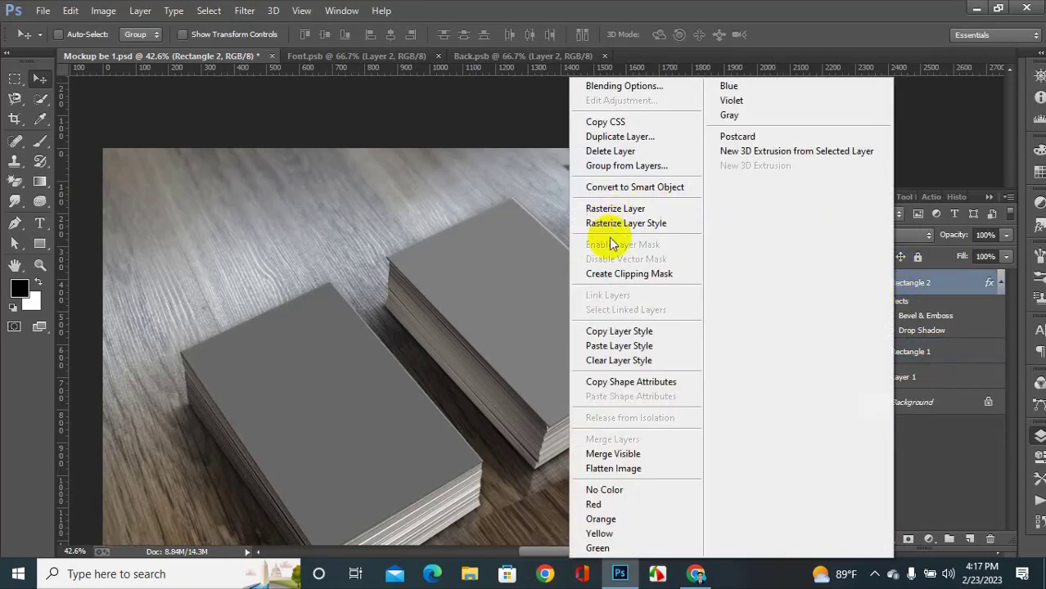
pyautogui.click(639, 187)
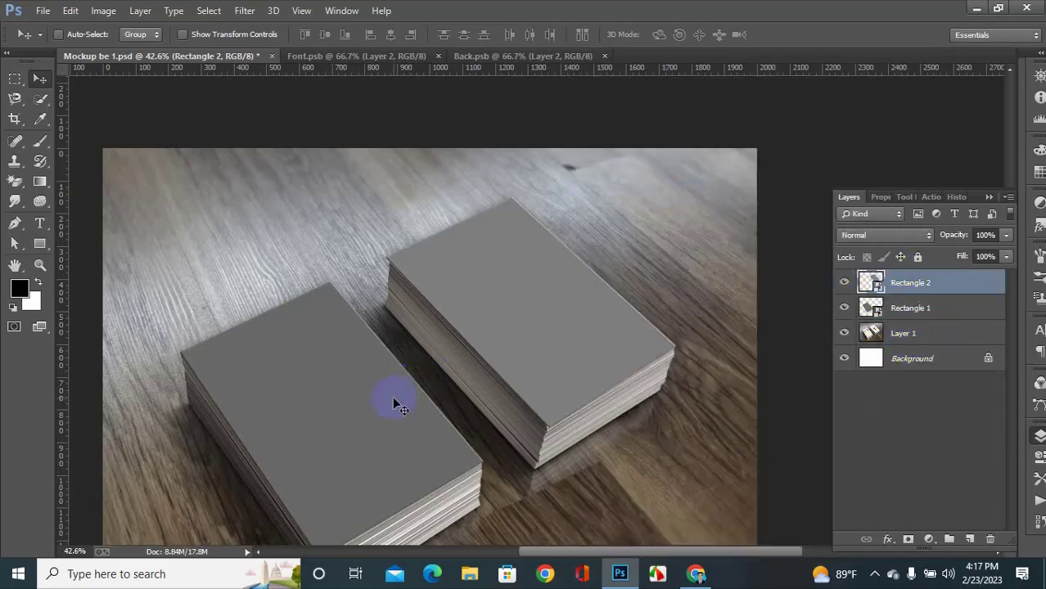
# - Rename the Rectangle 1 smart object "Font" and the Rectangle 2 smart object "Back"
pyautogui.keyDown('ctrl'); pyautogui.click(426, 399); pyautogui.keyUp('ctrl')
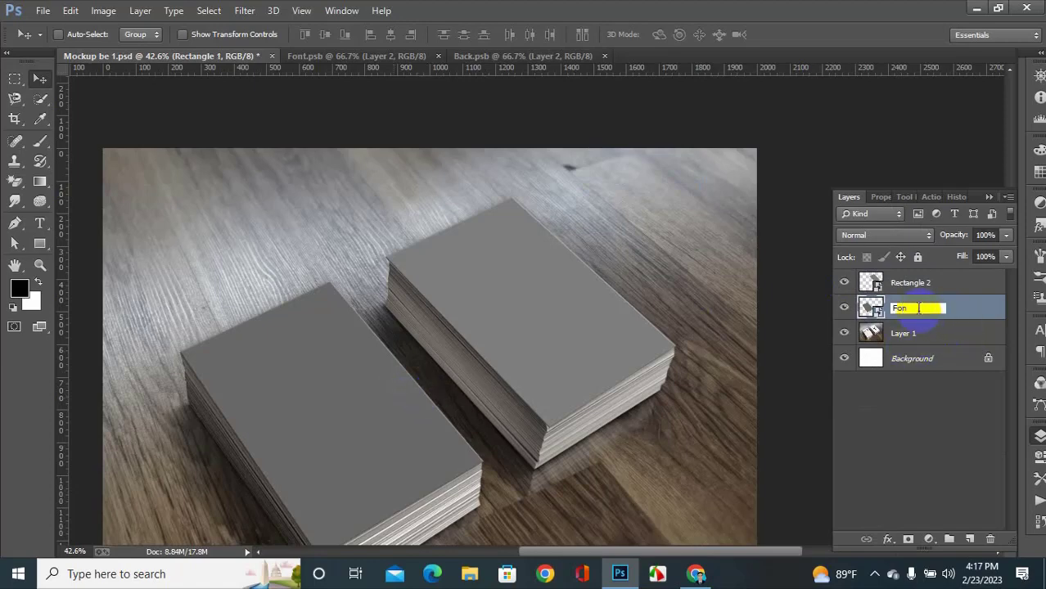
pyautogui.click(919, 309)
pyautogui.write('Font')
pyautogui.click(912, 284)
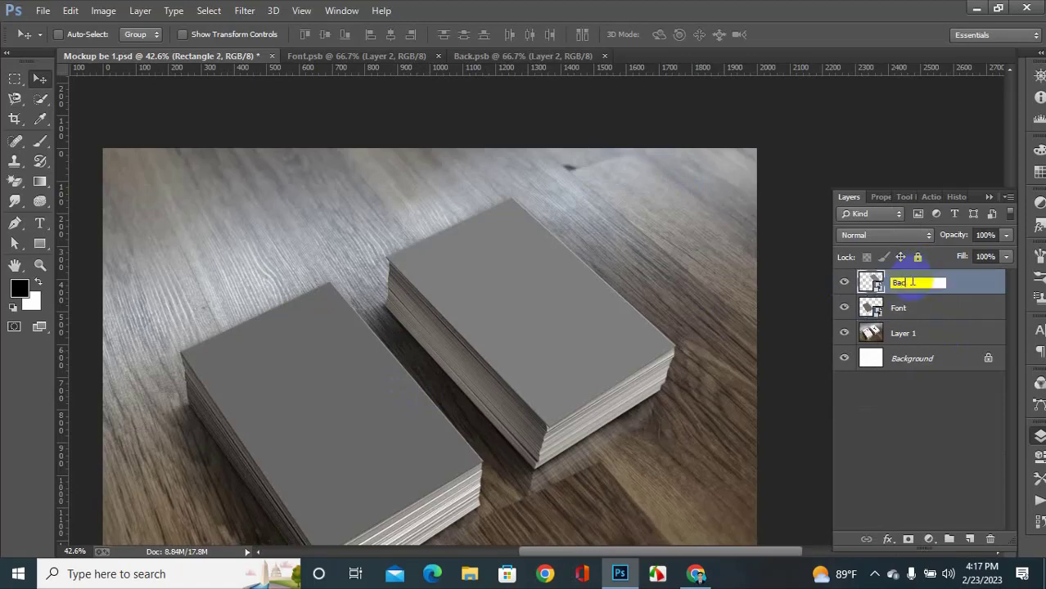
pyautogui.write('Back')
pyautogui.press('Return')
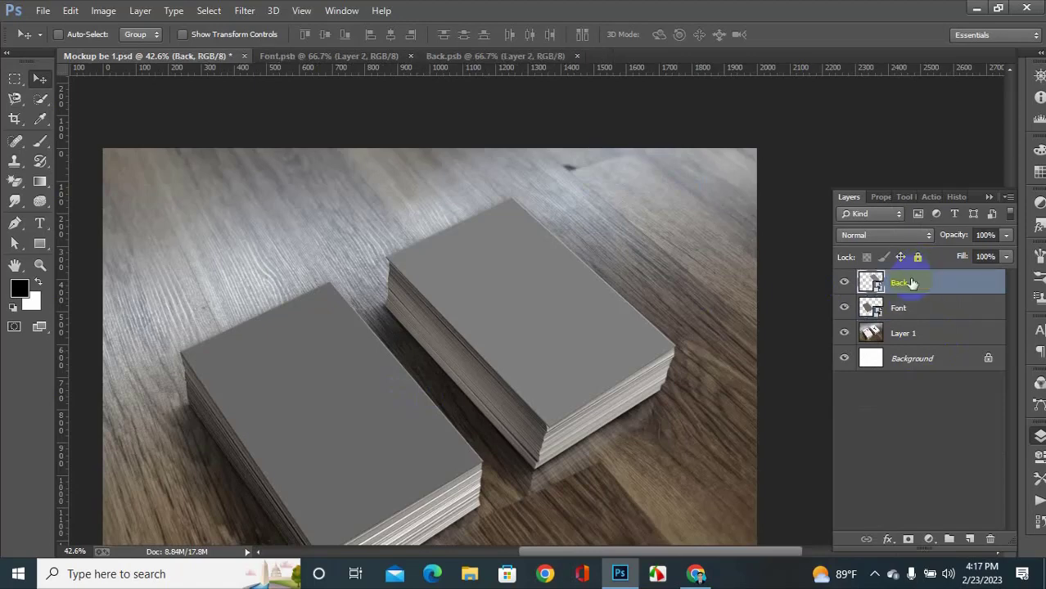
# - Open the contents of the Font smart object for editing and dock its window alongside the other documents
pyautogui.doubleClick(872, 309)
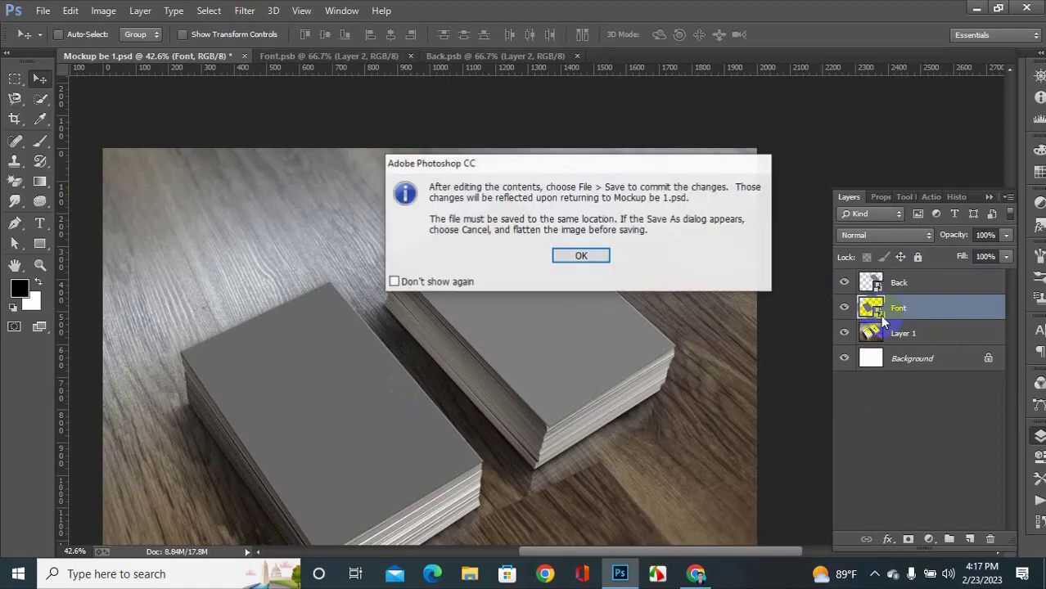
pyautogui.click(577, 255)
pyautogui.moveTo(372, 76); pyautogui.dragTo(602, 64)
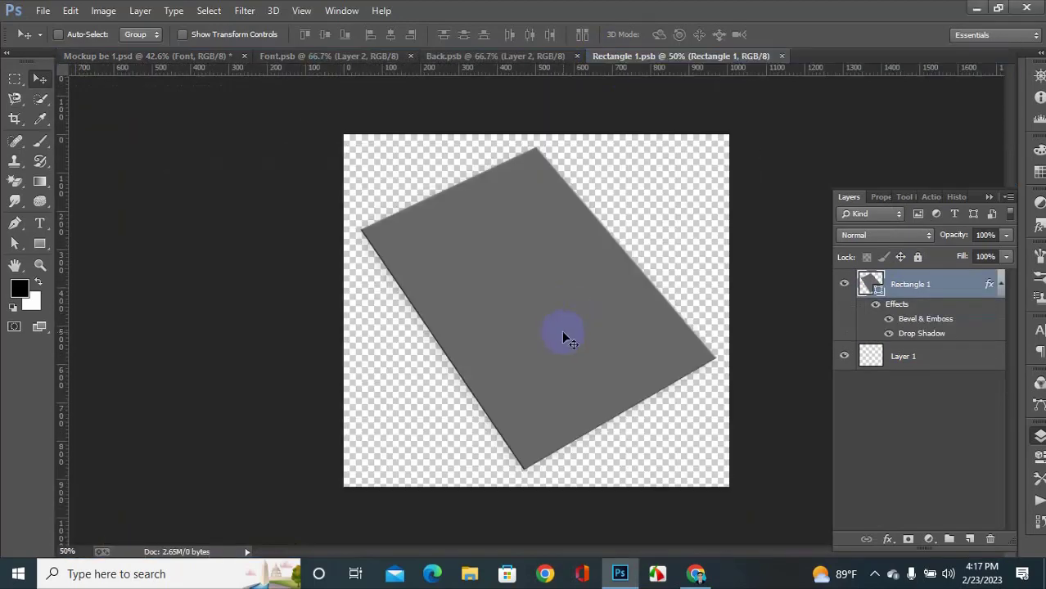
# - Open the "font site" card artwork from the desktop's bc 1 folder
pyautogui.hotkey('ctrl', 'o')
pyautogui.scroll(-5, 460, 274)
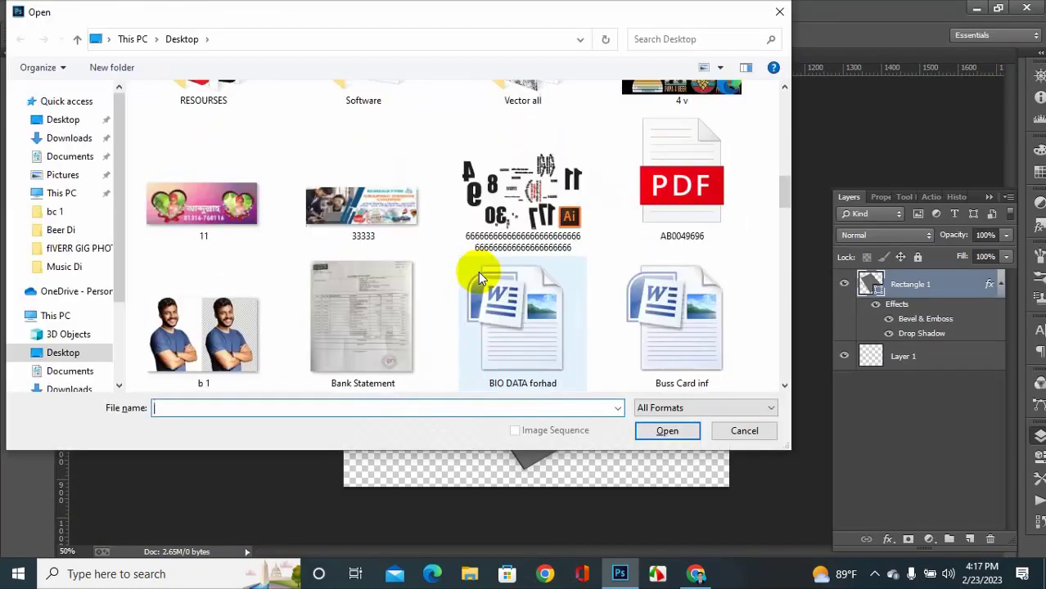
pyautogui.scroll(-15, 478, 274)
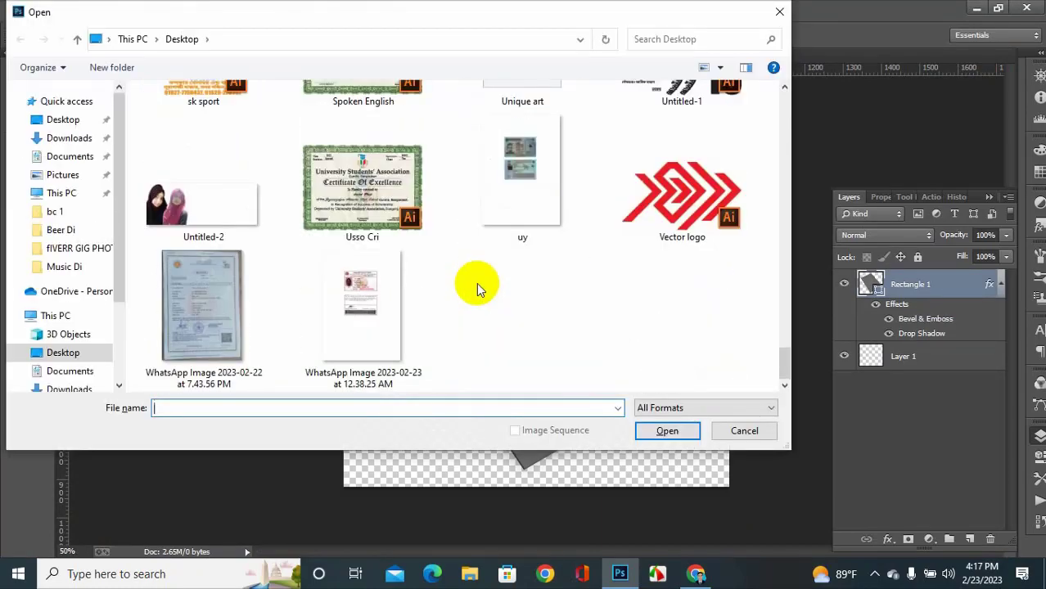
pyautogui.scroll(15, 479, 287)
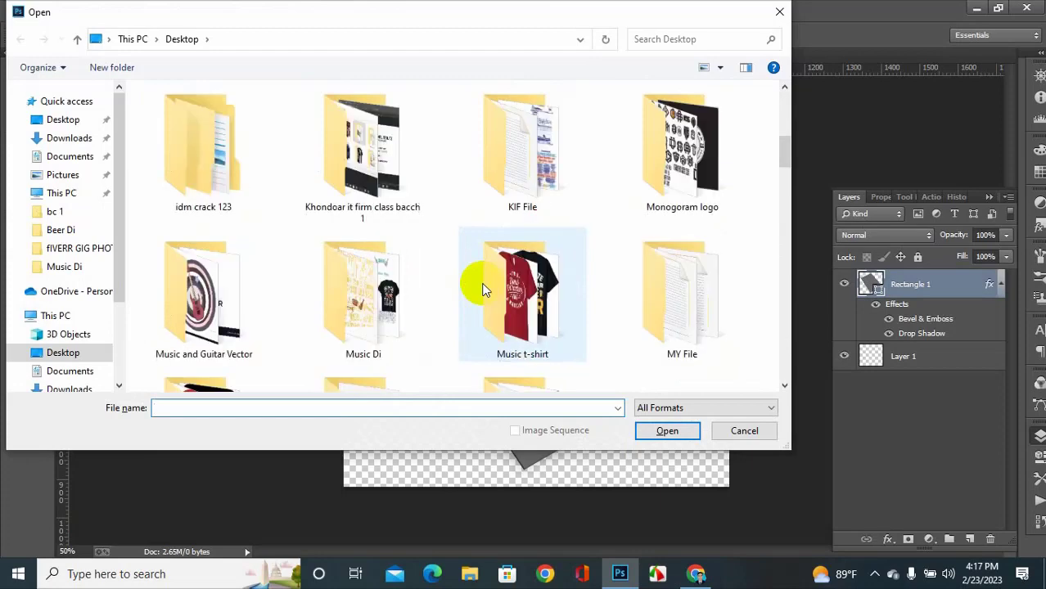
pyautogui.scroll(1, 483, 289)
pyautogui.scroll(-1, 478, 263)
pyautogui.scroll(-1, 476, 262)
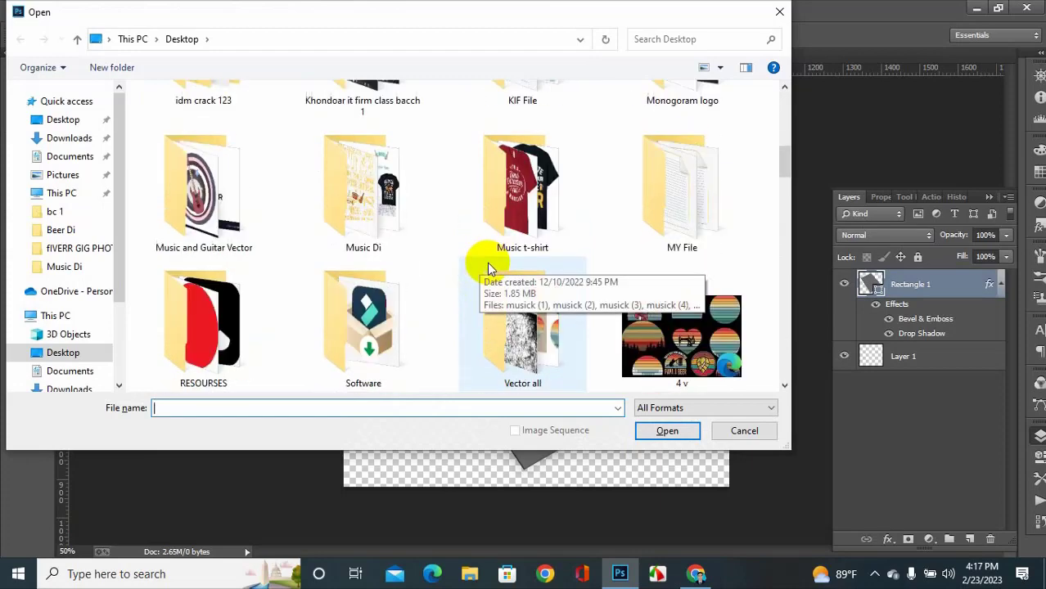
pyautogui.scroll(-1, 450, 265)
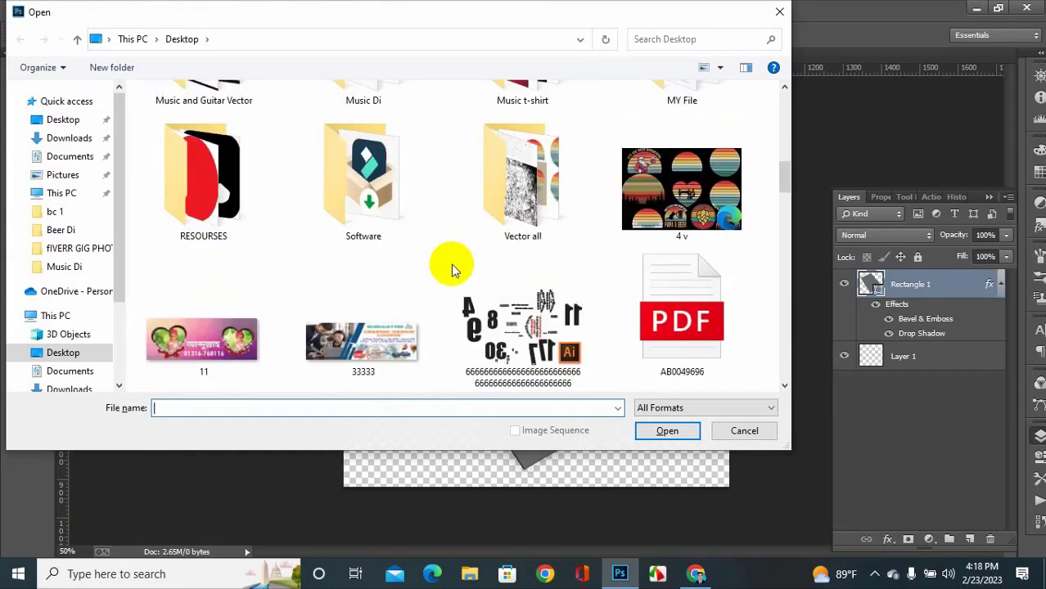
pyautogui.scroll(1, 451, 263)
pyautogui.scroll(1, 453, 264)
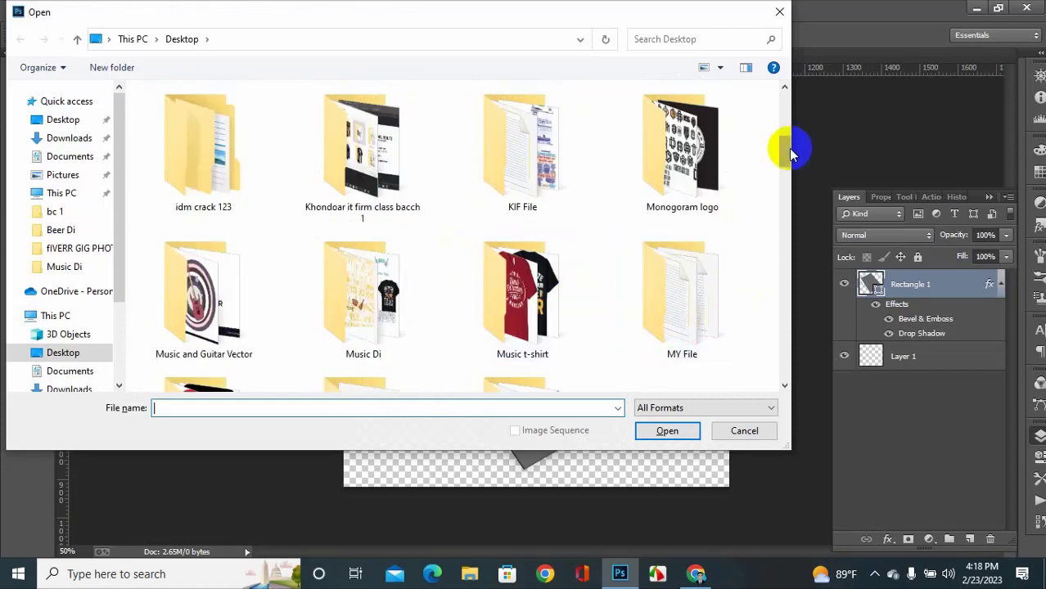
pyautogui.moveTo(788, 148); pyautogui.dragTo(786, 109)
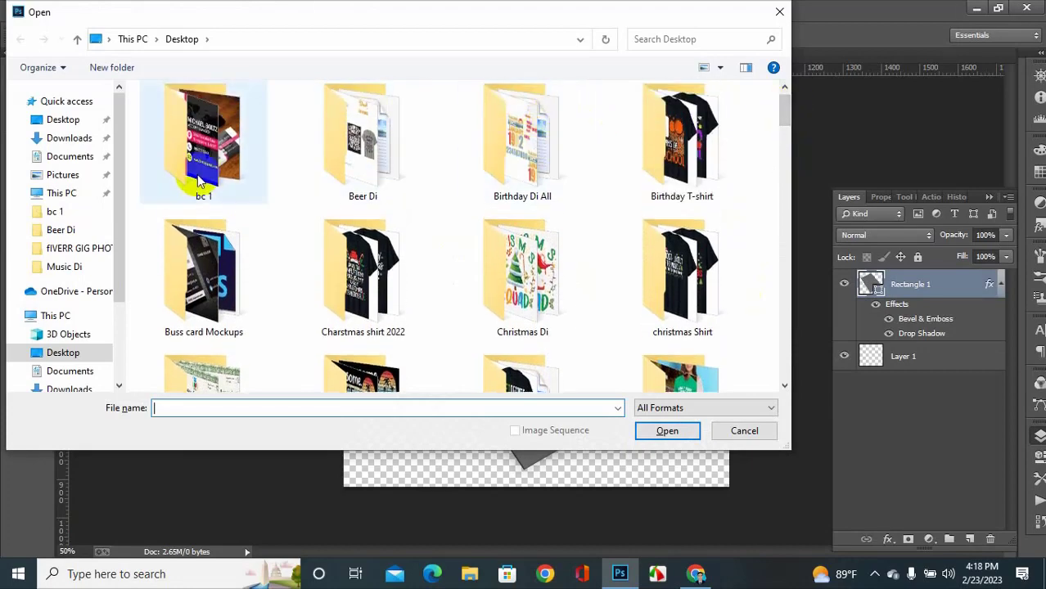
pyautogui.doubleClick(199, 180)
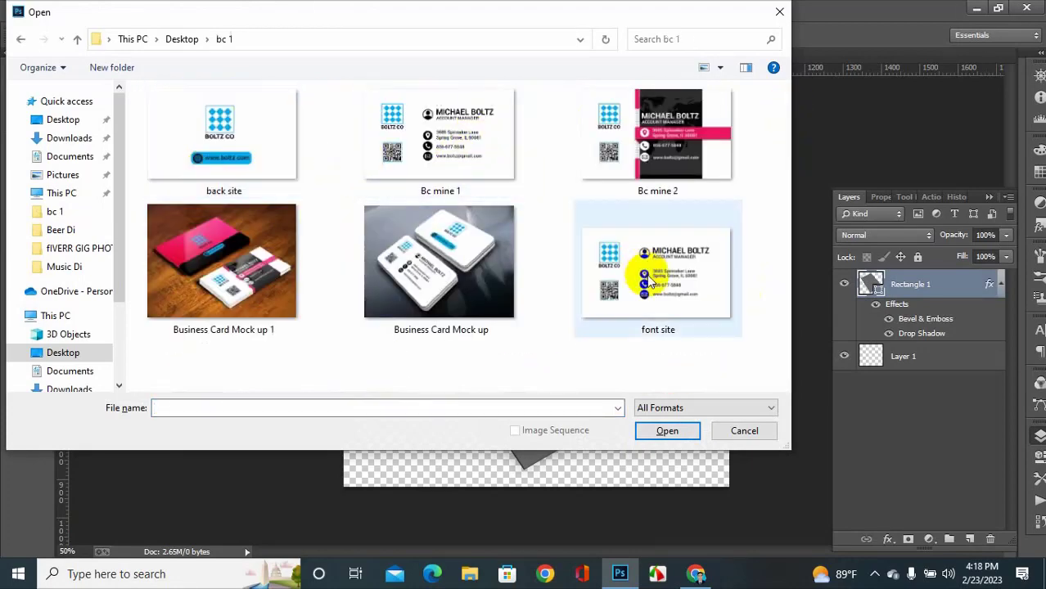
pyautogui.click(678, 292)
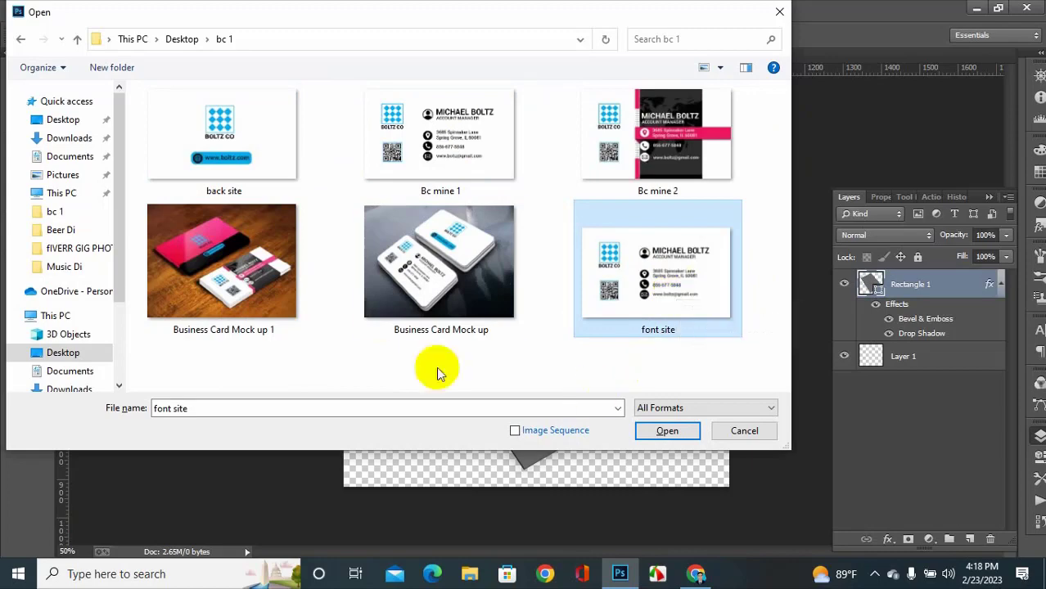
pyautogui.click(665, 431)
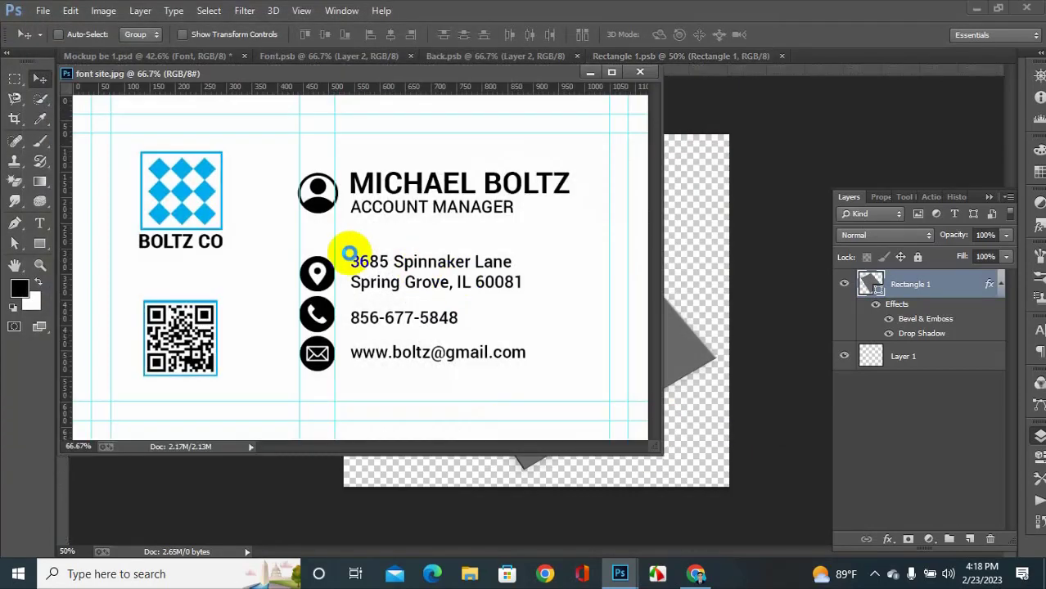
# - Copy the font site artwork into the Rectangle 1.psb document, close the source image and position the artwork over the grey rectangle
pyautogui.moveTo(345, 257); pyautogui.dragTo(688, 352)
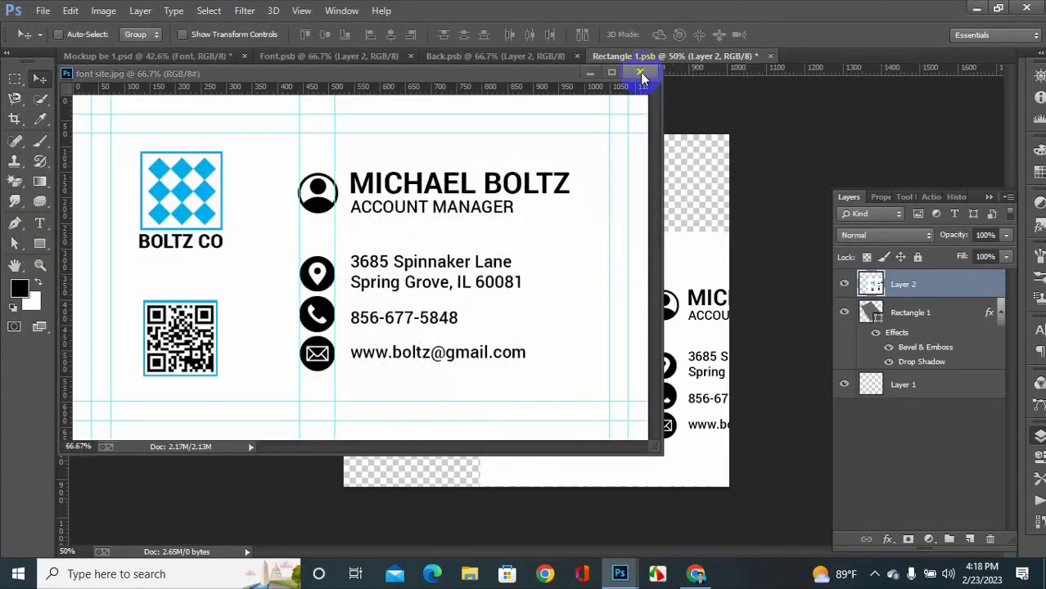
pyautogui.click(640, 72)
pyautogui.moveTo(682, 299); pyautogui.dragTo(506, 261)
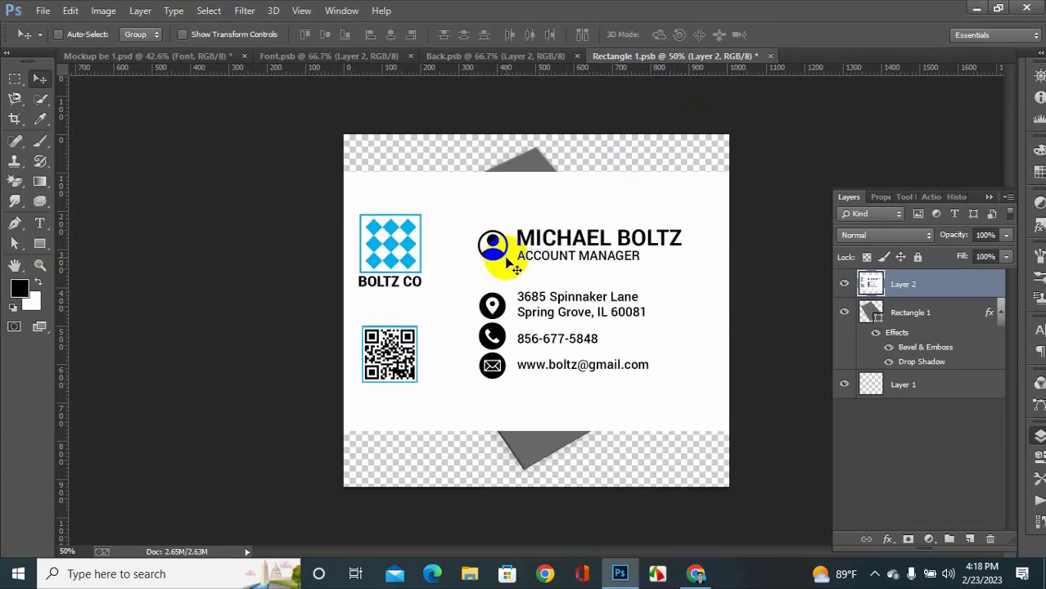
# - Rotate the front artwork along the tilted card and distort its corners onto the grey rectangle in Rectangle 1.psb
pyautogui.hotkey('ctrl', 't')
pyautogui.moveTo(542, 162); pyautogui.dragTo(714, 352)
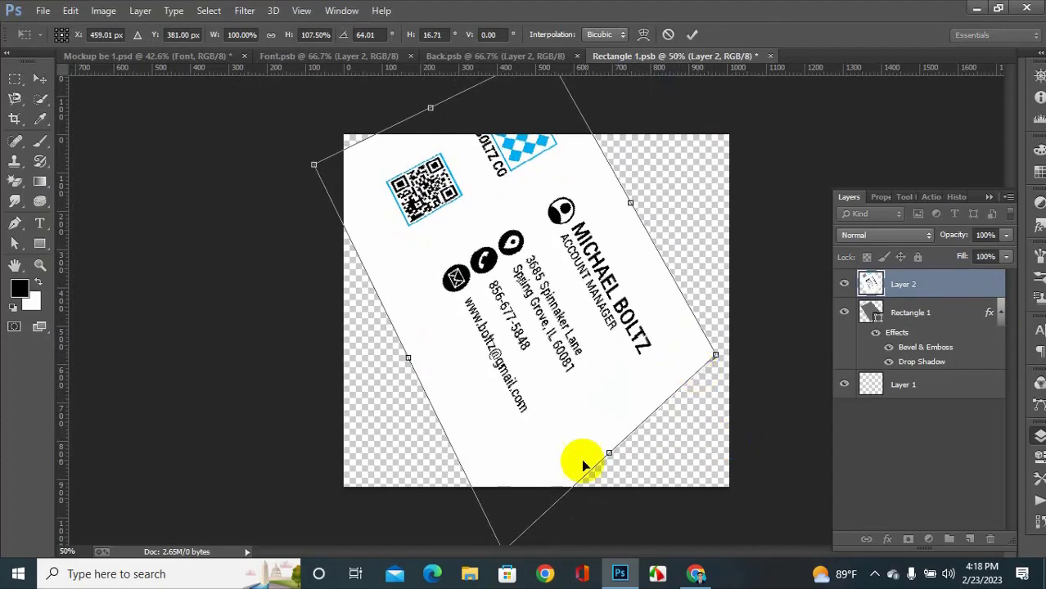
pyautogui.moveTo(320, 168); pyautogui.dragTo(365, 236)
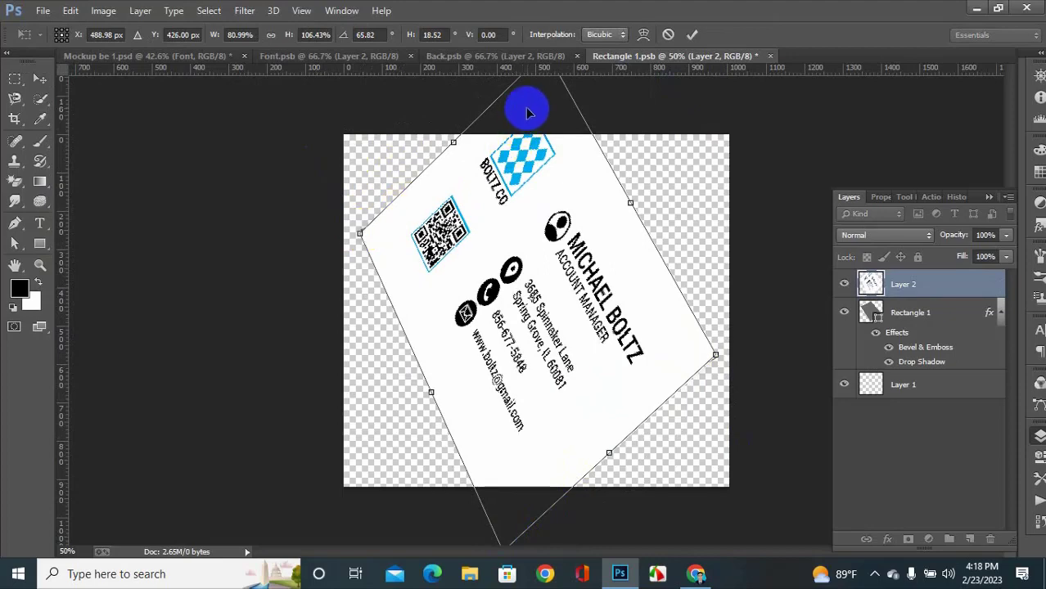
pyautogui.scroll(-2, 519, 119)
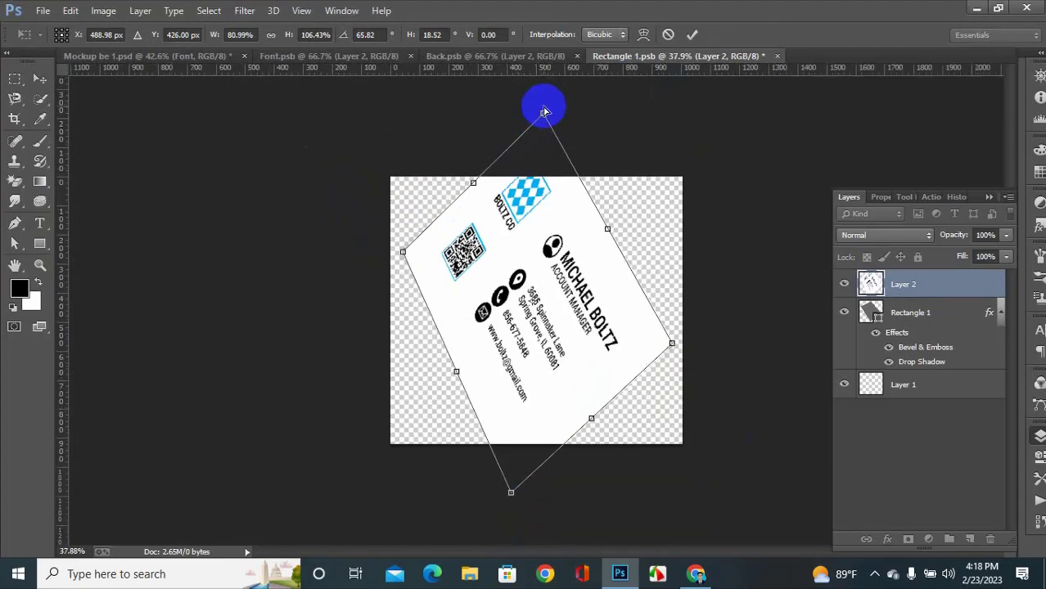
pyautogui.moveTo(544, 111); pyautogui.dragTo(537, 181)
pyautogui.moveTo(511, 492); pyautogui.dragTo(525, 436)
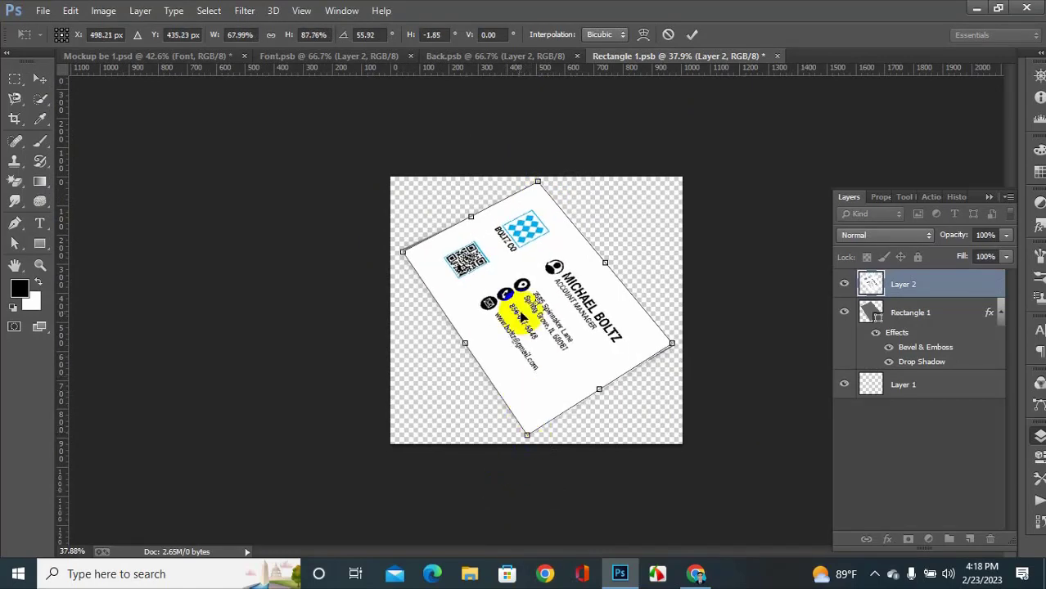
# - Refine two opposite corners of the front artwork to cover the rectangle, apply the transform and save Rectangle 1.psb
pyautogui.scroll(2, 486, 393)
pyautogui.moveTo(350, 251); pyautogui.dragTo(341, 217)
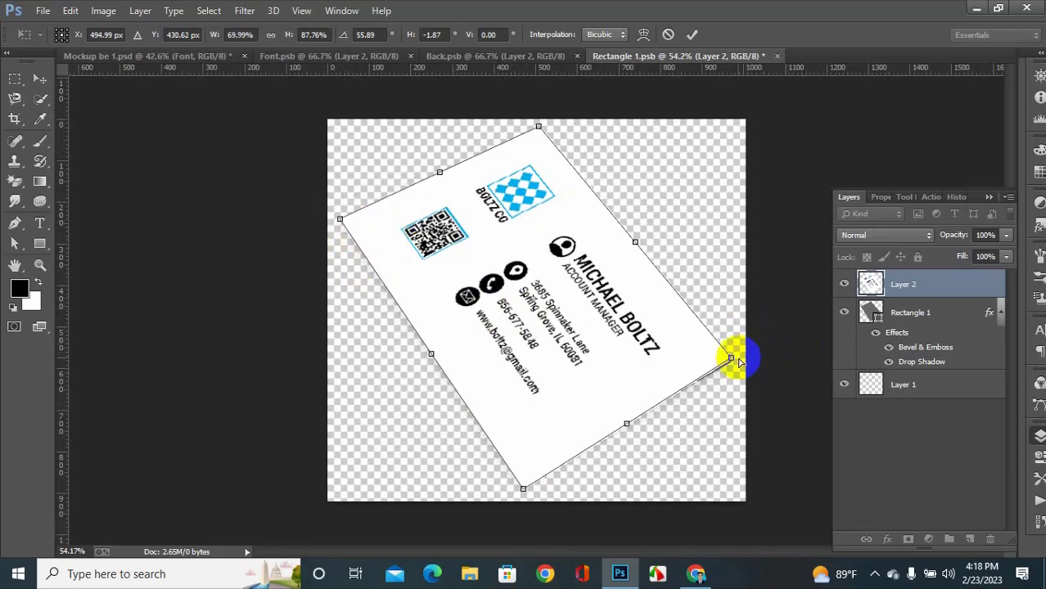
pyautogui.moveTo(730, 361); pyautogui.dragTo(739, 365)
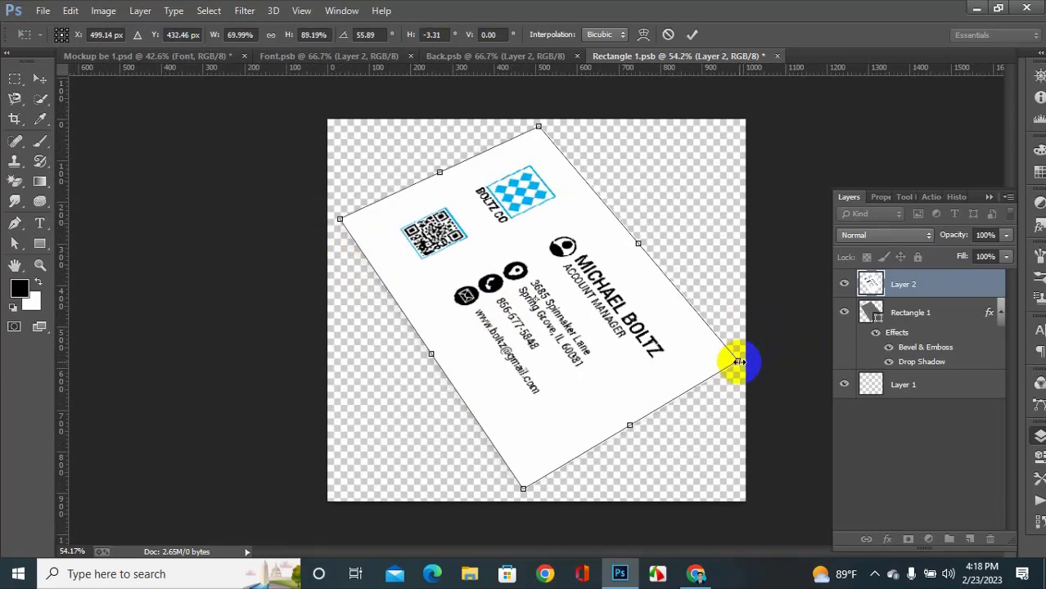
pyautogui.press('Return')
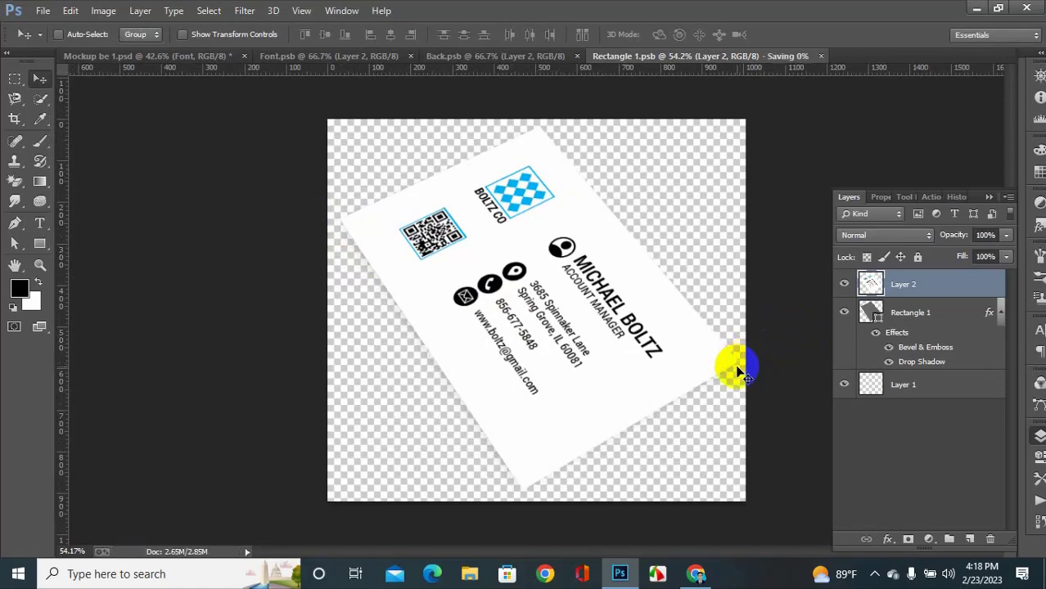
# - Look through the open smart-object documents and return to Mockup be 1.psd to examine the front card on its stack
pyautogui.click(351, 57)
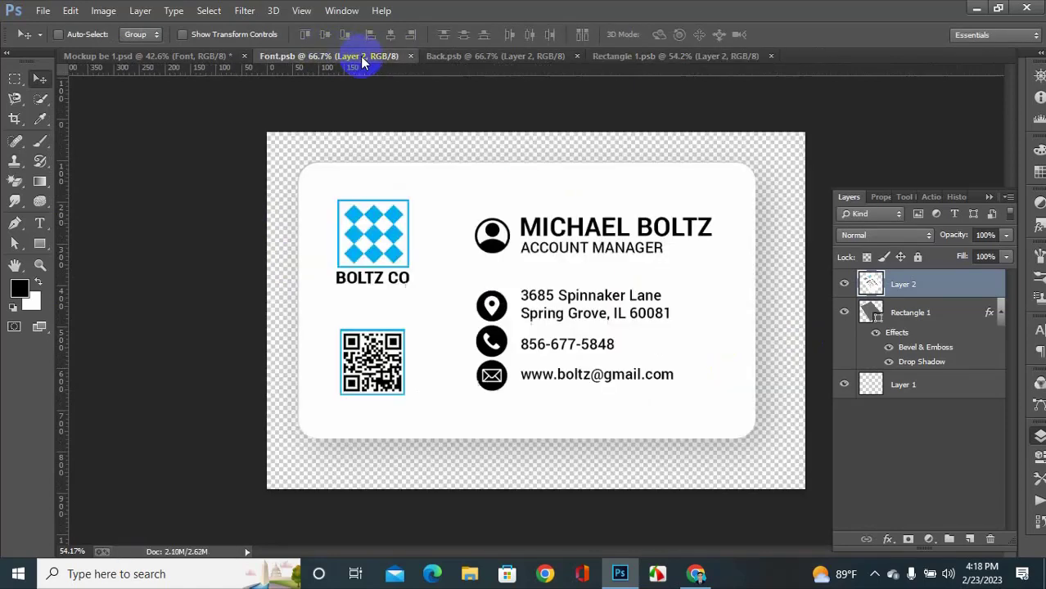
pyautogui.click(453, 57)
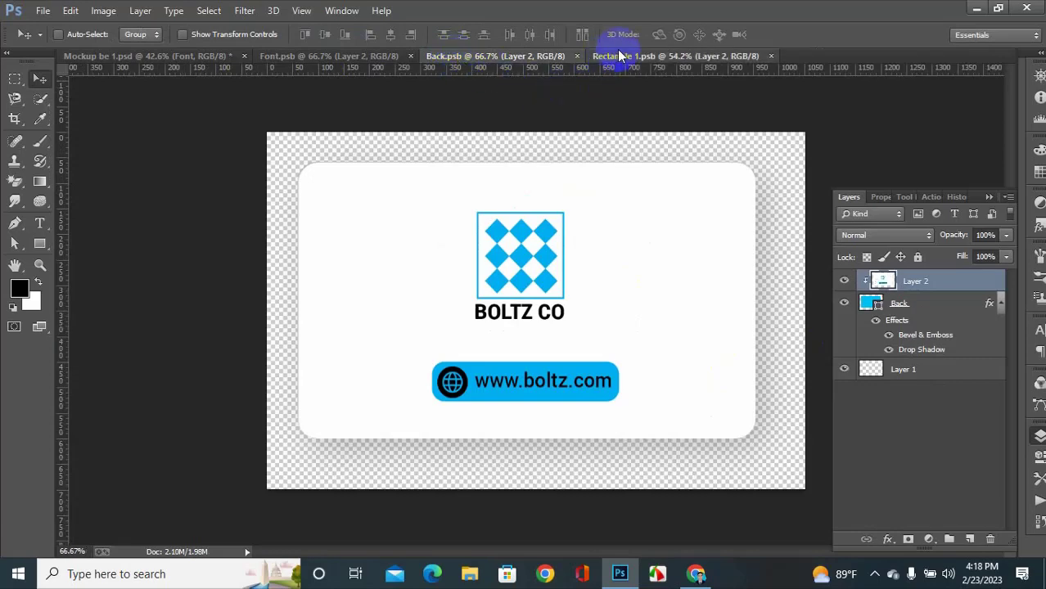
pyautogui.click(620, 55)
pyautogui.click(315, 58)
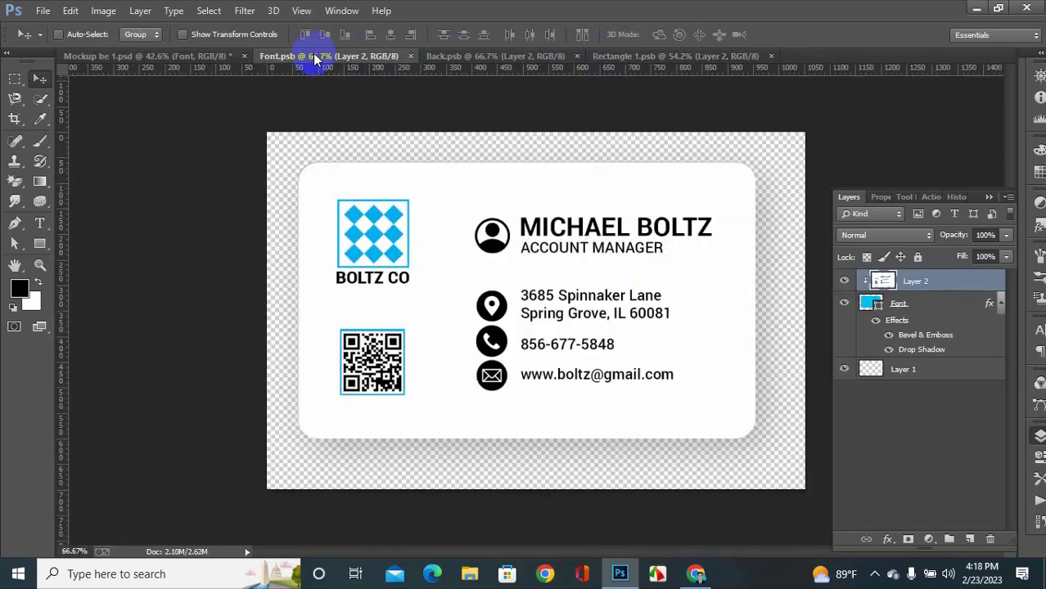
pyautogui.click(168, 55)
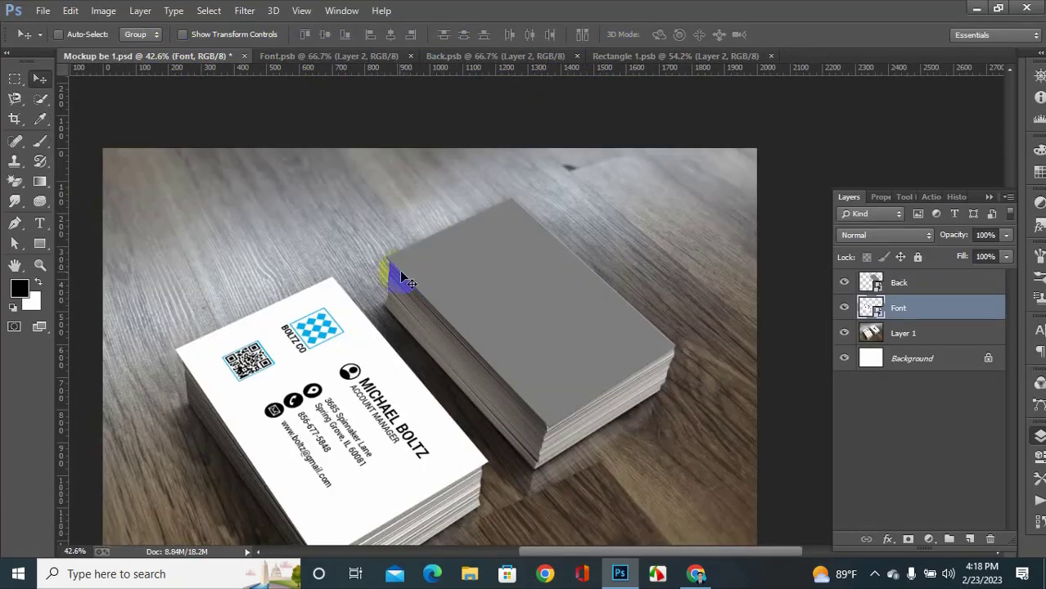
pyautogui.scroll(-3, 397, 275)
pyautogui.scroll(1, 546, 391)
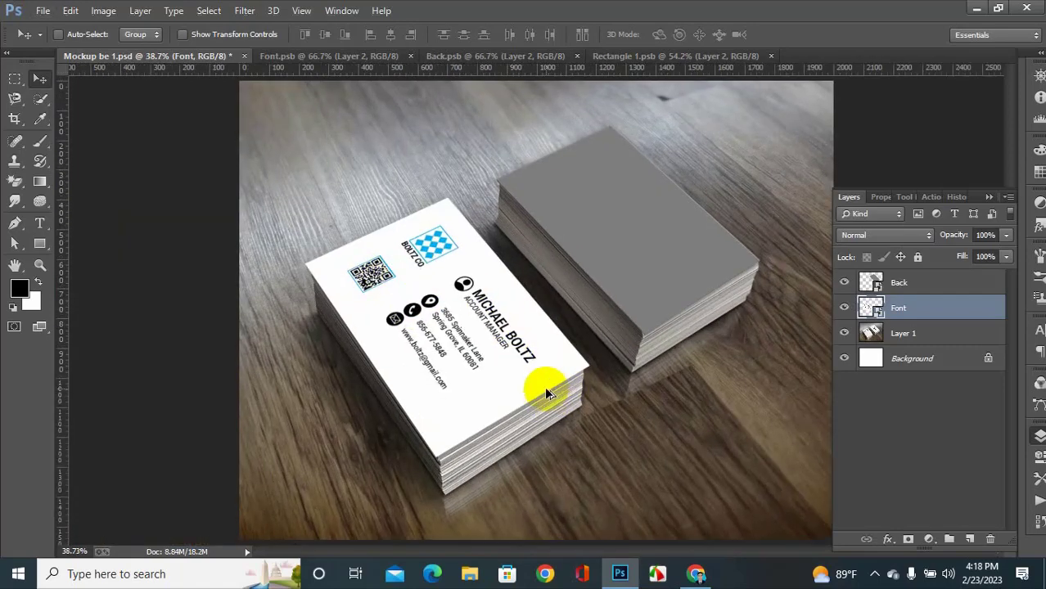
# - Reposition the Font smart object and distort its two right-hand corners inward so the card matches the front stack's edges
pyautogui.scroll(1, 544, 386)
pyautogui.moveTo(547, 385)
pyautogui.mouseDown()
pyautogui.moveTo(536, 377)
pyautogui.moveTo(558, 390)
pyautogui.moveTo(555, 381)
pyautogui.mouseUp()
pyautogui.hotkey('ctrl', 't')
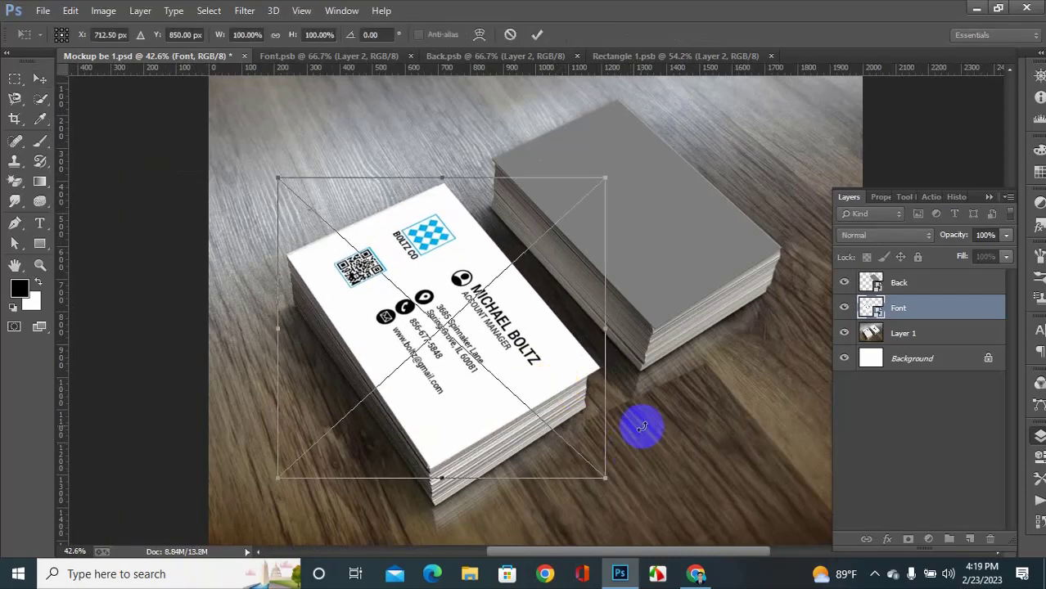
pyautogui.moveTo(606, 480); pyautogui.dragTo(586, 463)
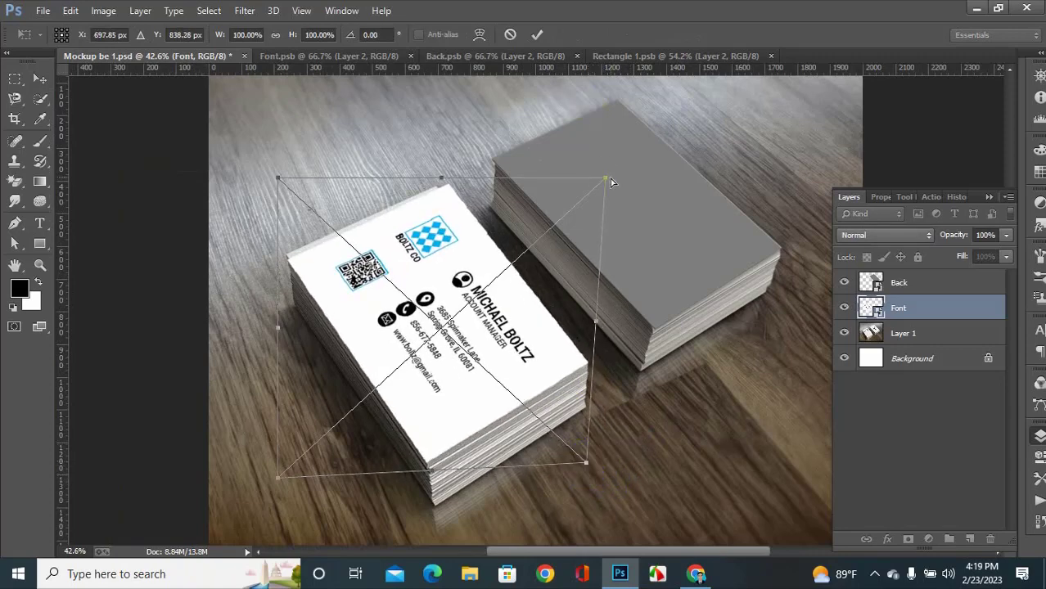
pyautogui.moveTo(611, 182); pyautogui.dragTo(600, 183)
pyautogui.press('Return')
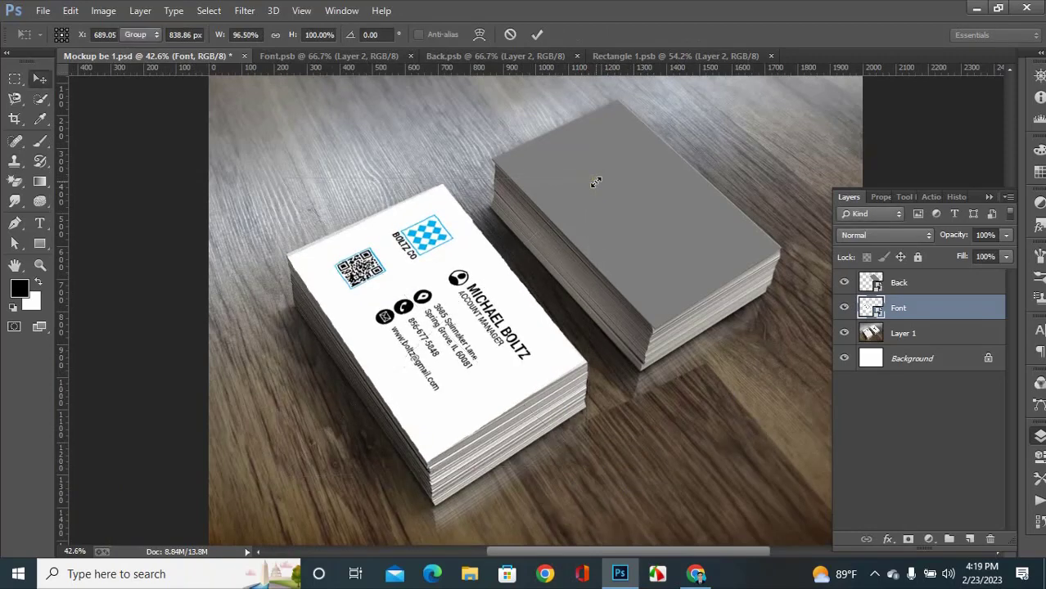
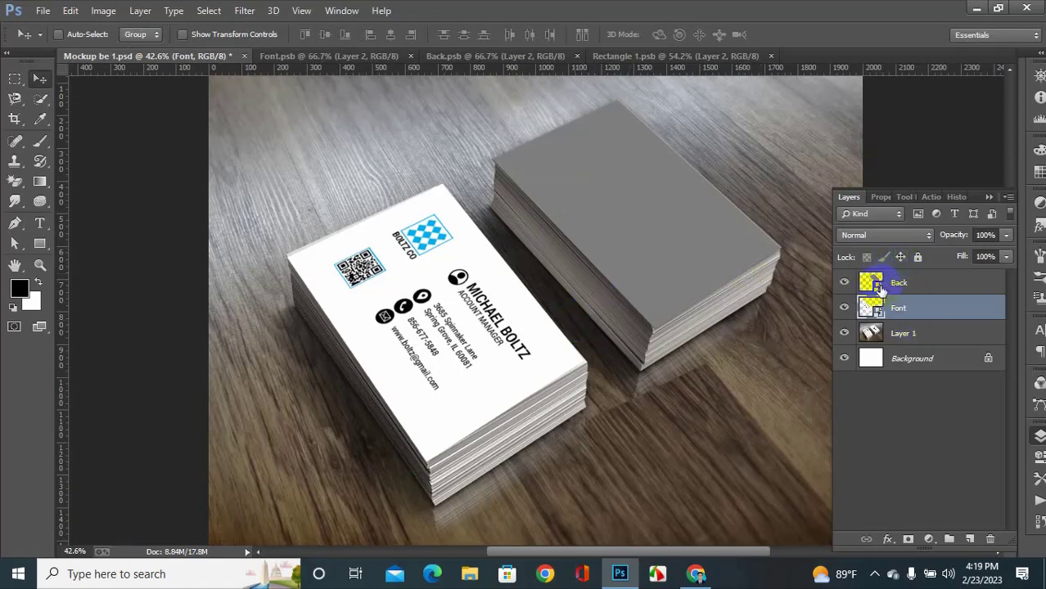
# - Open the contents of the Back smart object for editing and dock its window alongside the other documents
pyautogui.click(879, 287)
pyautogui.doubleClick(876, 287)
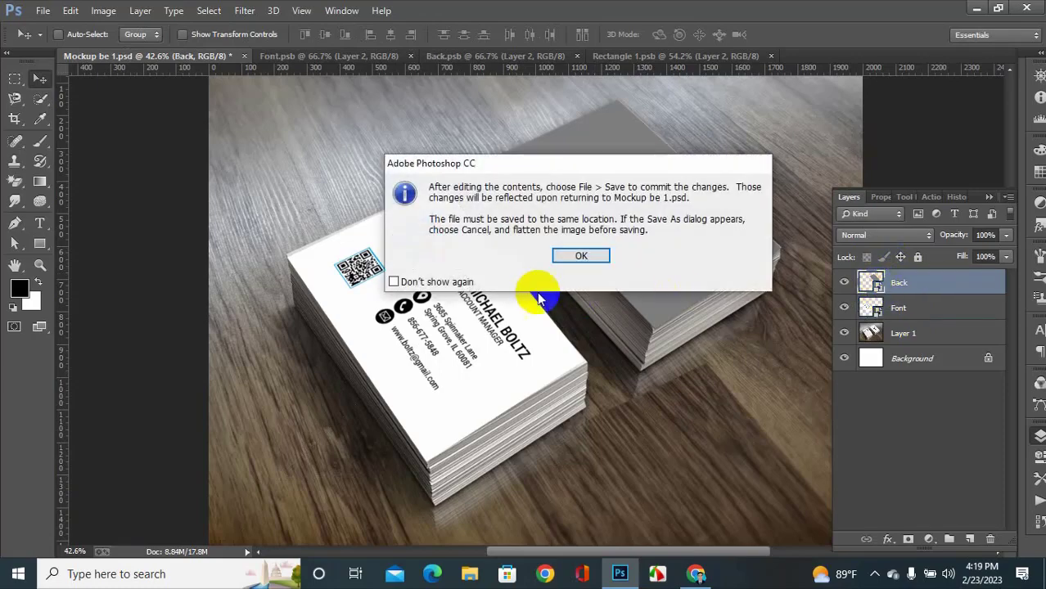
pyautogui.click(583, 257)
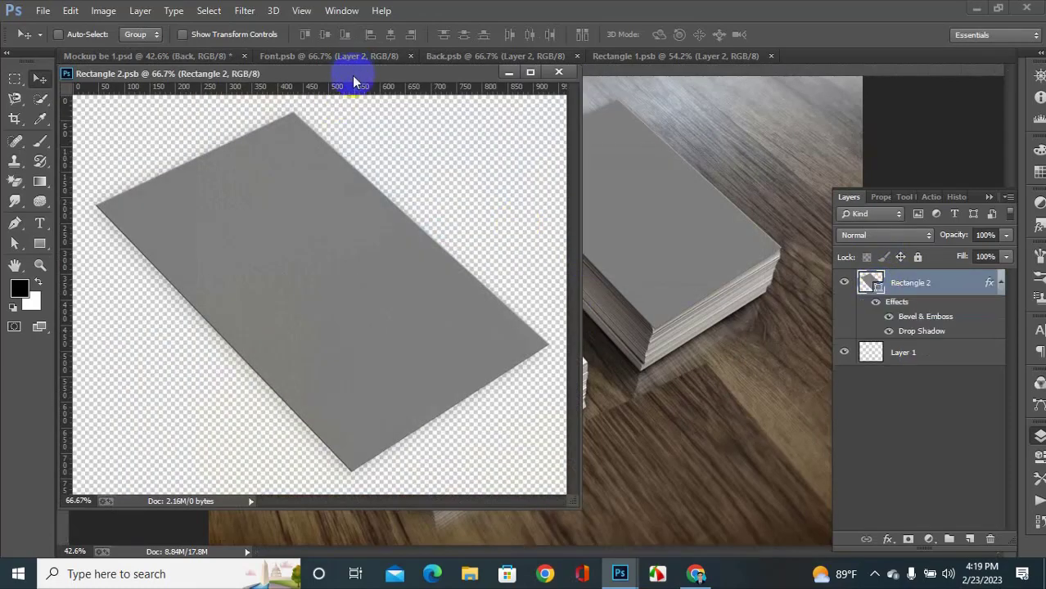
pyautogui.moveTo(352, 75); pyautogui.dragTo(466, 66)
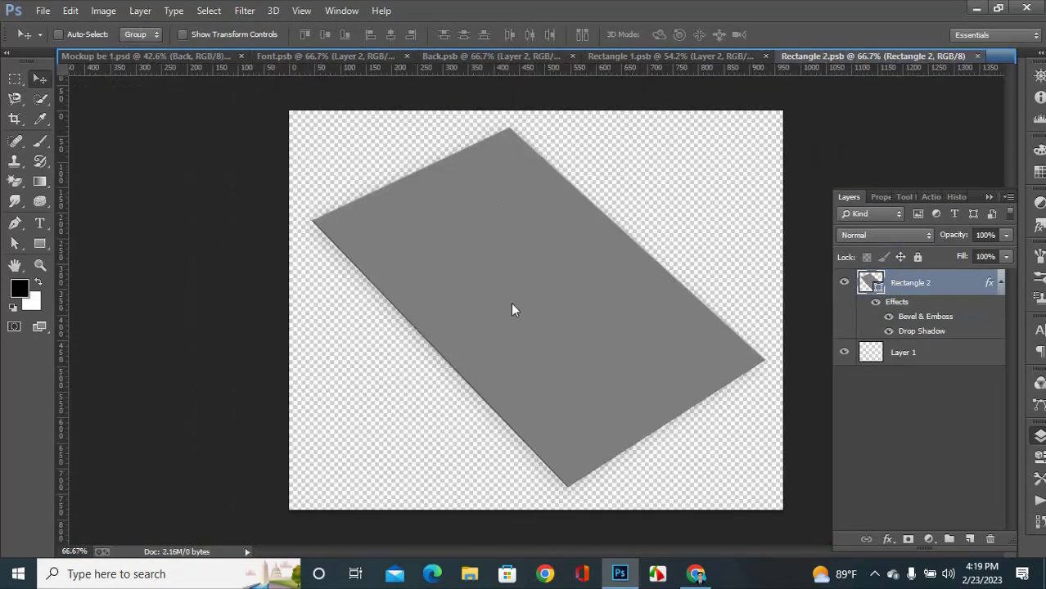
# - Open the "back site" artwork from the desktop's bc 1 folder and copy it into the Rectangle 2.psb document
pyautogui.doubleClick(281, 278)
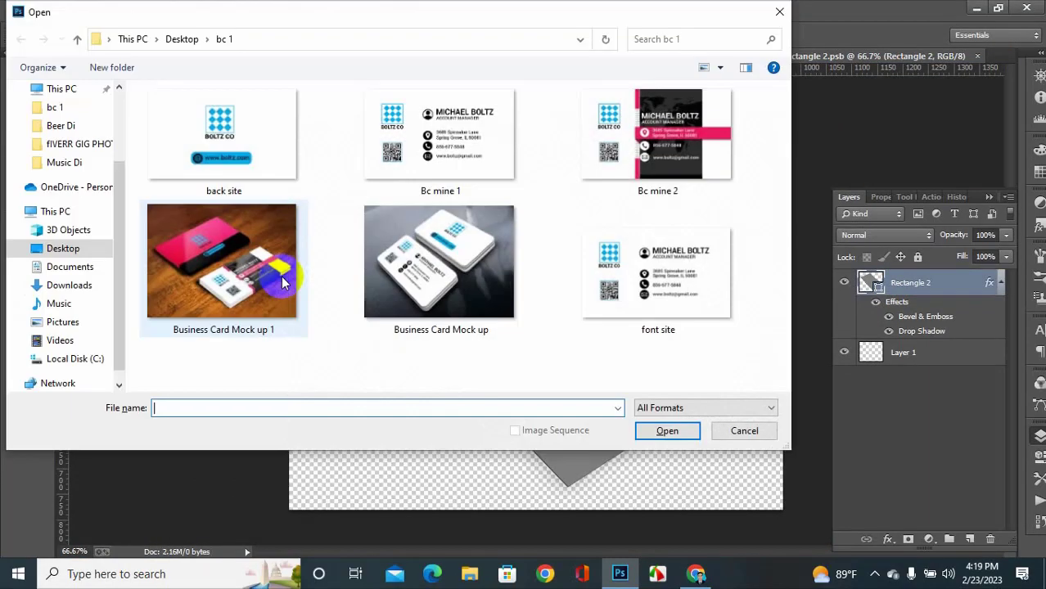
pyautogui.click(253, 124)
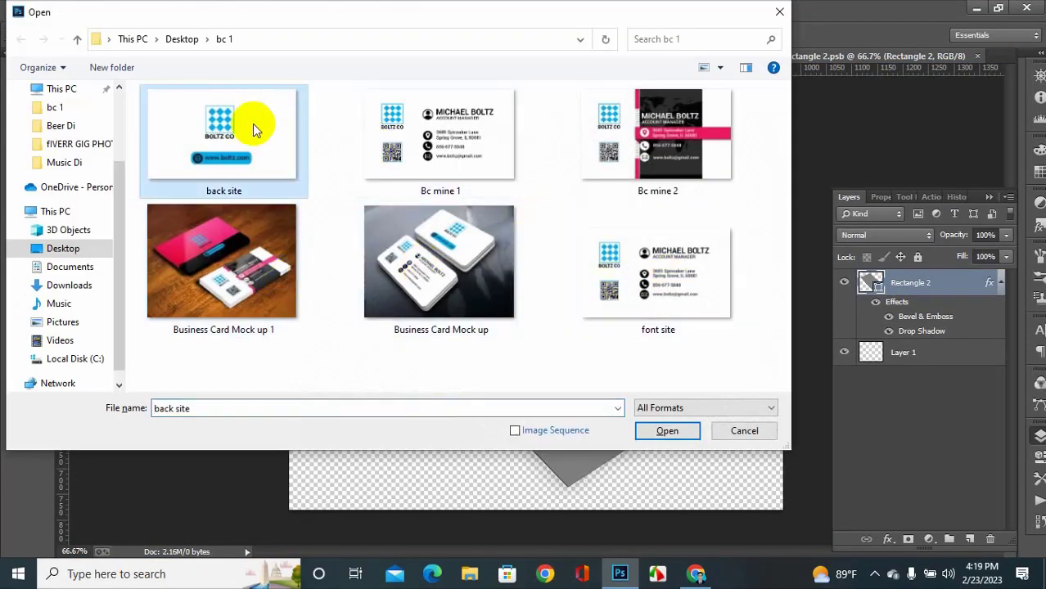
pyautogui.doubleClick(253, 124)
pyautogui.moveTo(491, 260); pyautogui.dragTo(625, 117)
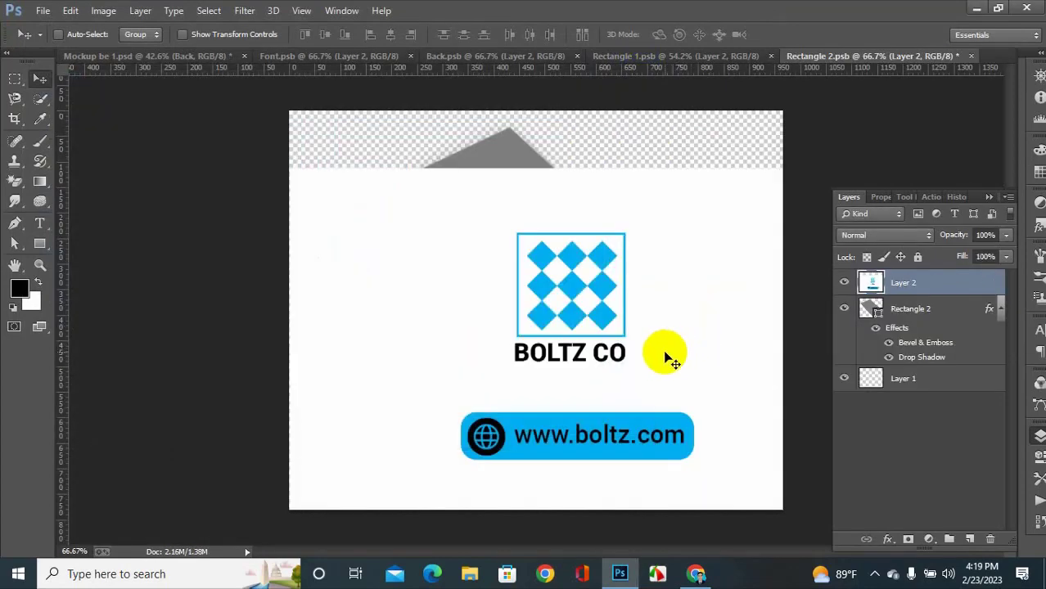
# - Scale the back artwork to about 36% and rotate it about 46° to follow the tilted grey rectangle
pyautogui.hotkey('ctrl', 't')
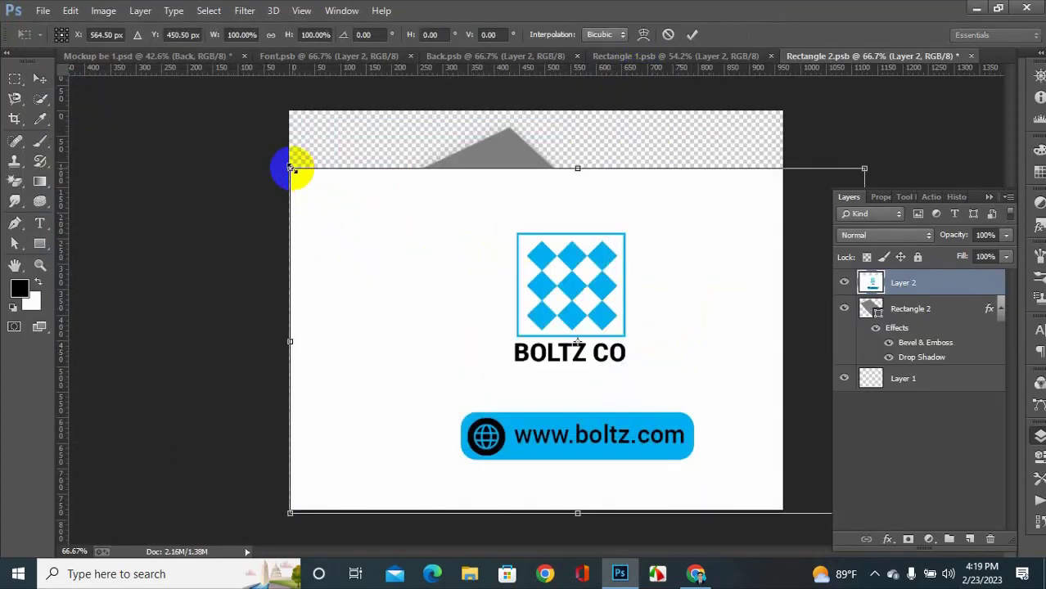
pyautogui.moveTo(292, 169); pyautogui.dragTo(475, 280)
pyautogui.moveTo(579, 261); pyautogui.dragTo(640, 282)
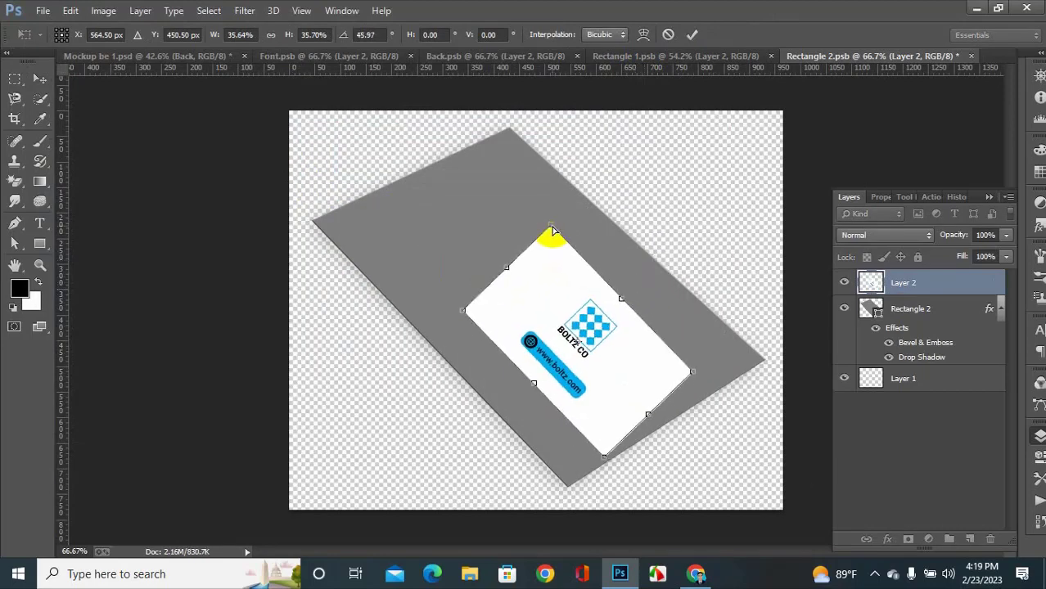
# - Distort the back artwork's four corners to cover the grey rectangle's corners and apply the transform
pyautogui.moveTo(553, 232); pyautogui.dragTo(510, 124)
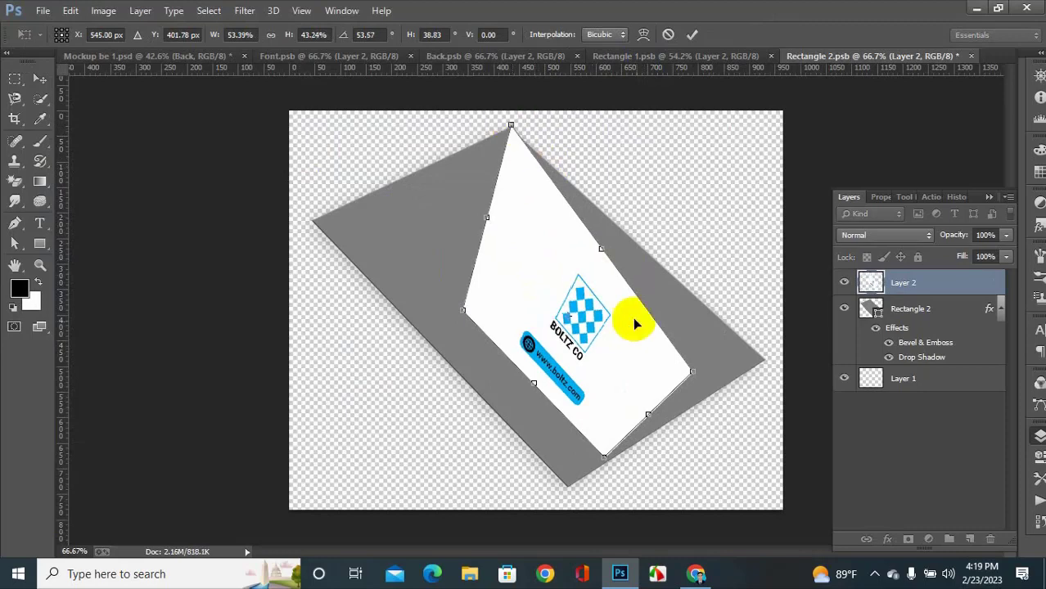
pyautogui.moveTo(697, 380); pyautogui.dragTo(765, 358)
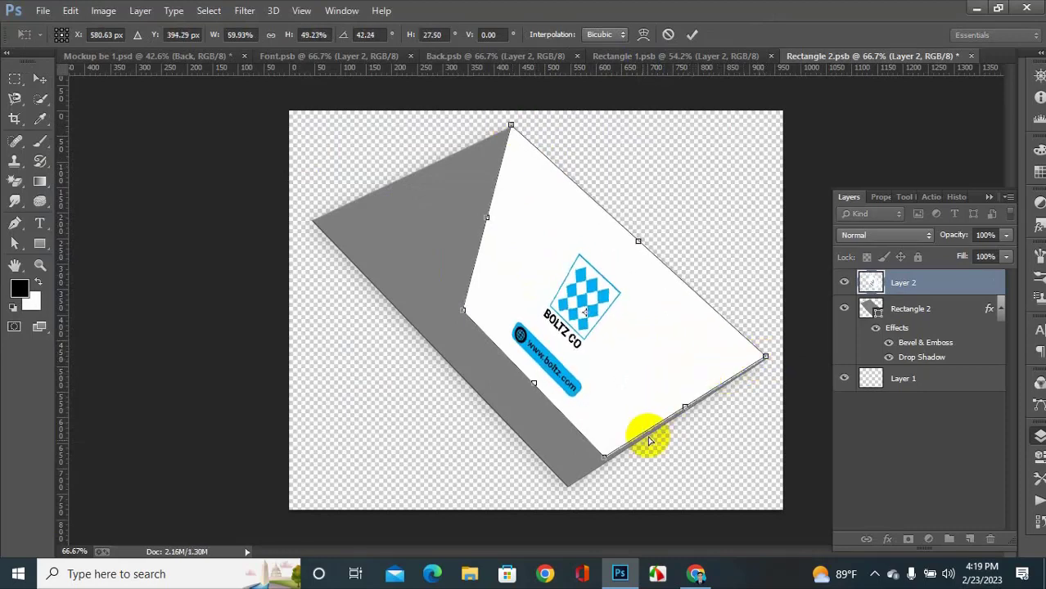
pyautogui.moveTo(465, 313); pyautogui.dragTo(309, 221)
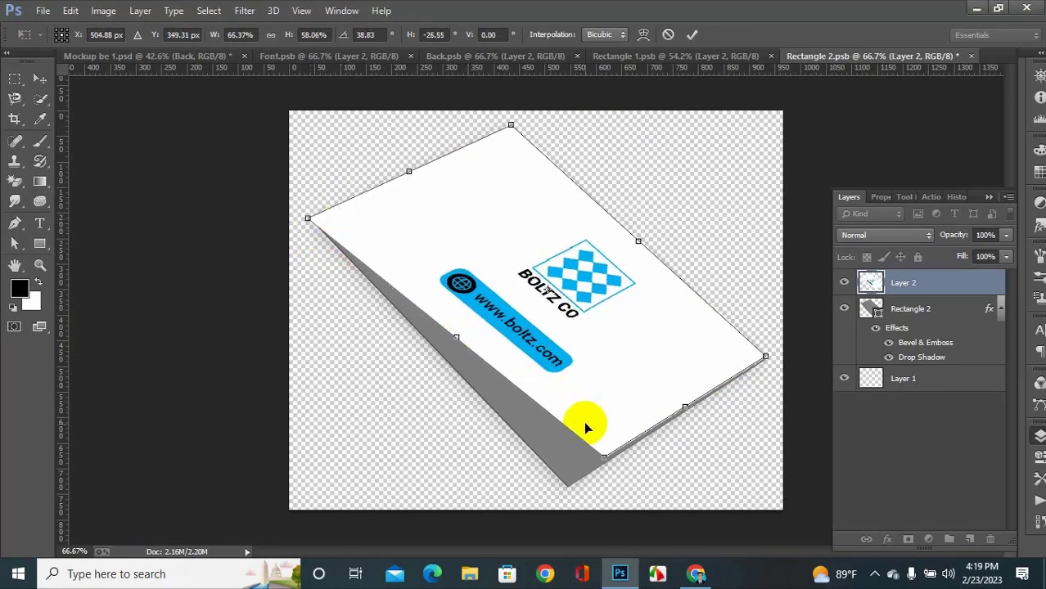
pyautogui.moveTo(607, 461); pyautogui.dragTo(568, 494)
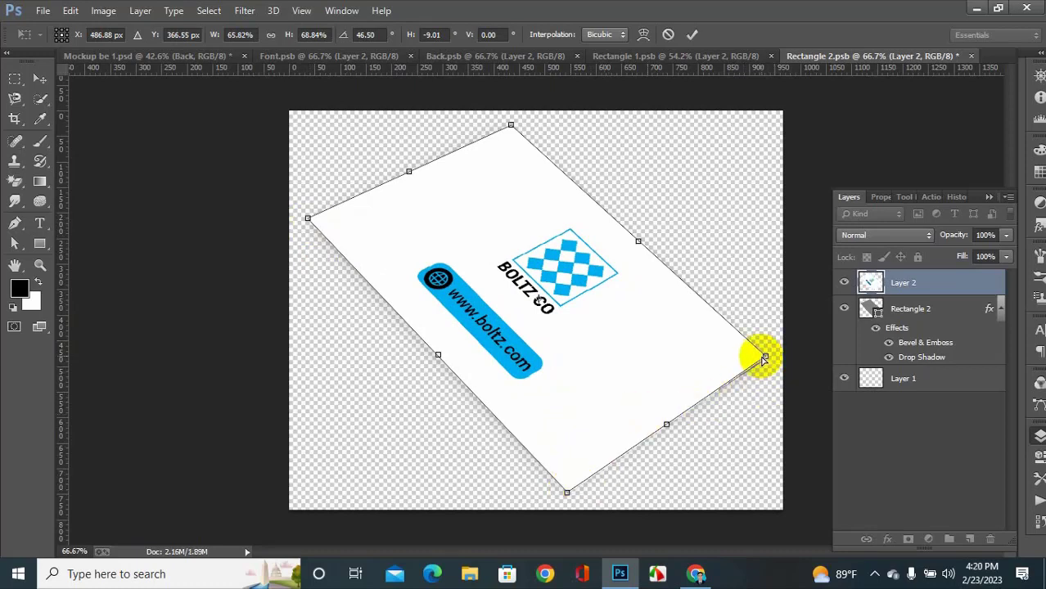
pyautogui.moveTo(764, 359)
pyautogui.mouseDown()
pyautogui.moveTo(730, 355)
pyautogui.moveTo(777, 362)
pyautogui.moveTo(754, 351)
pyautogui.moveTo(764, 360)
pyautogui.mouseUp()
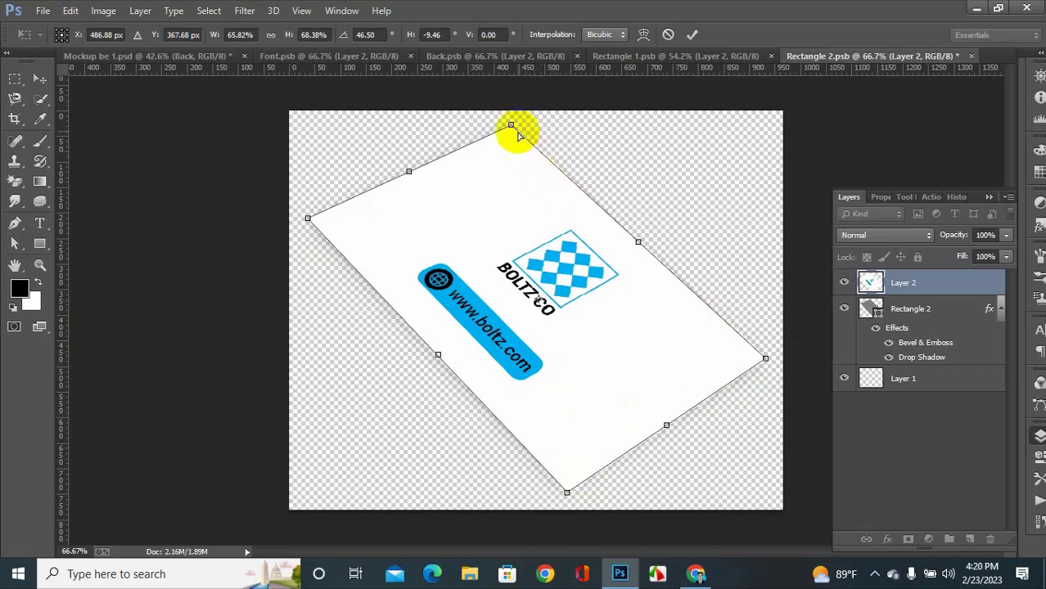
pyautogui.moveTo(514, 128); pyautogui.dragTo(514, 124)
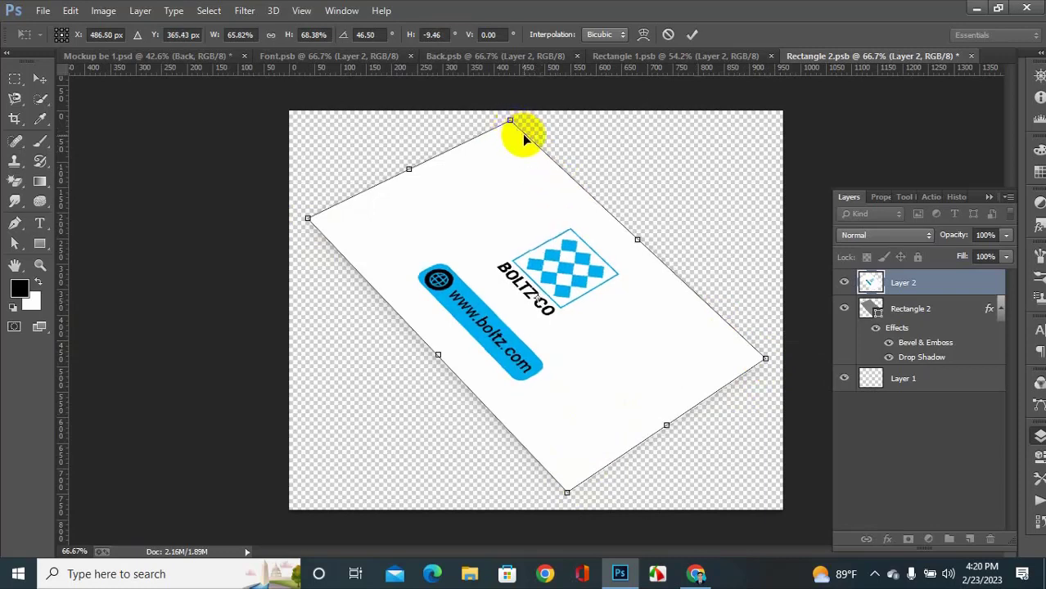
pyautogui.press('Return')
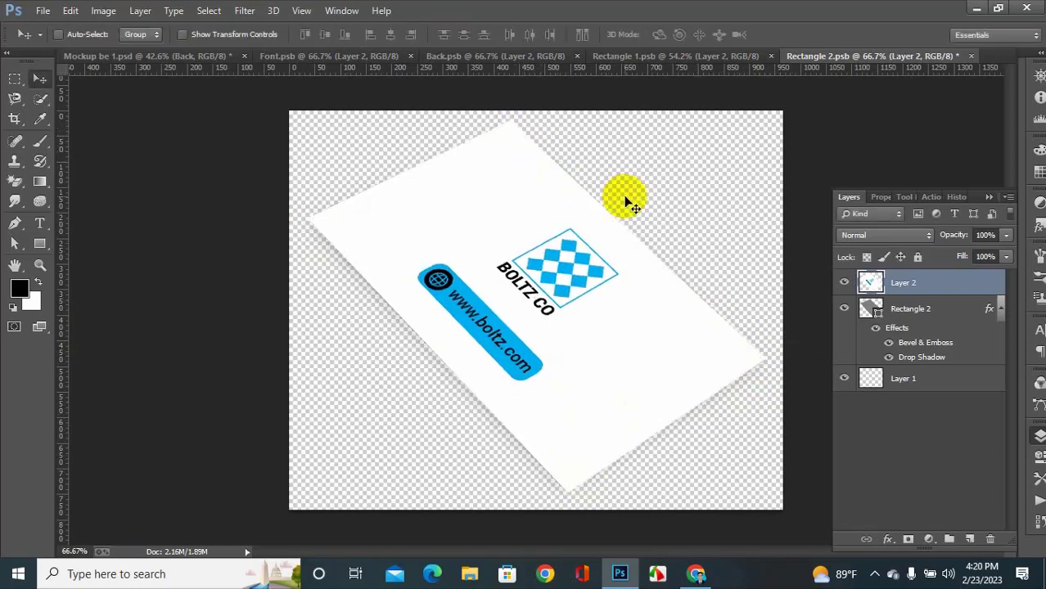
# - Save Rectangle 2.psb, return to Mockup be 1.psd and adjust the Back card's position on its stack
pyautogui.hotkey('ctrl', 's')
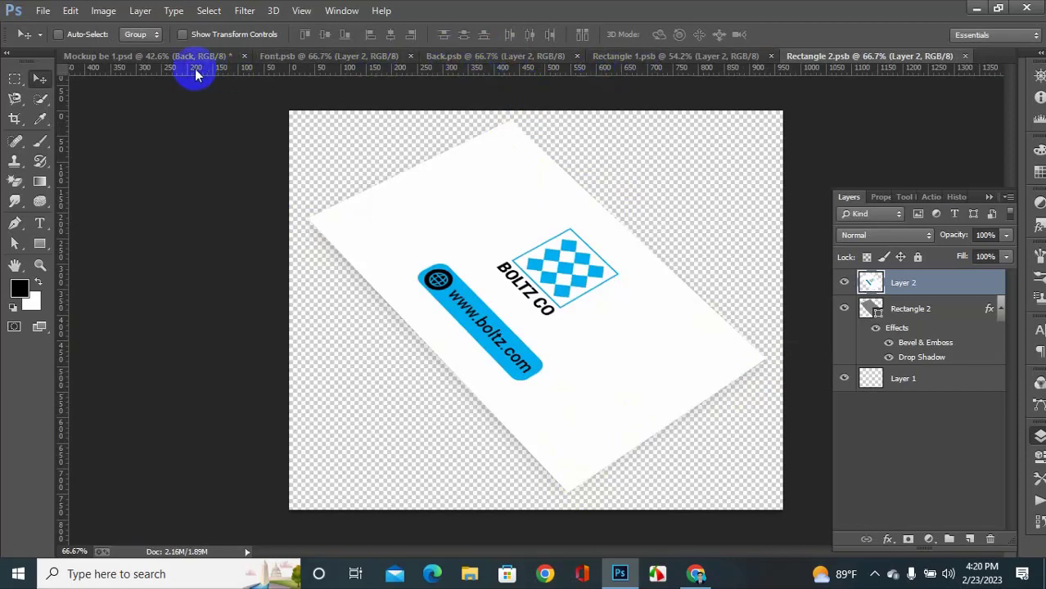
pyautogui.click(170, 57)
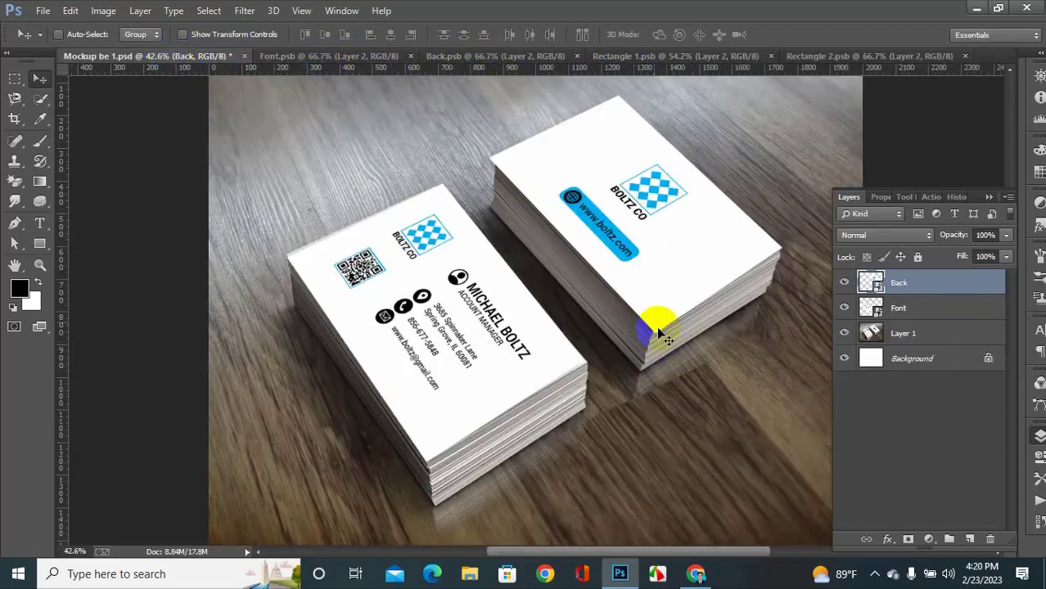
pyautogui.moveTo(651, 255); pyautogui.dragTo(664, 272)
pyautogui.scroll(-1, 619, 380)
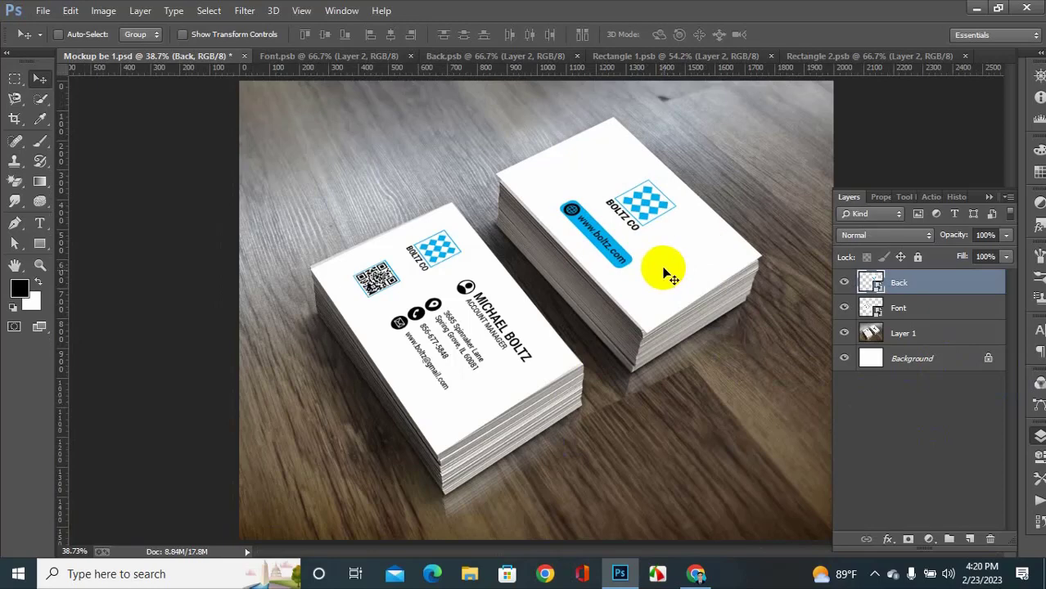
pyautogui.click(665, 483)
# - Review the Font.psb, Back.psb, Rectangle 1.psb and Rectangle 2.psb documents one after another
pyautogui.click(343, 57)
pyautogui.click(515, 104)
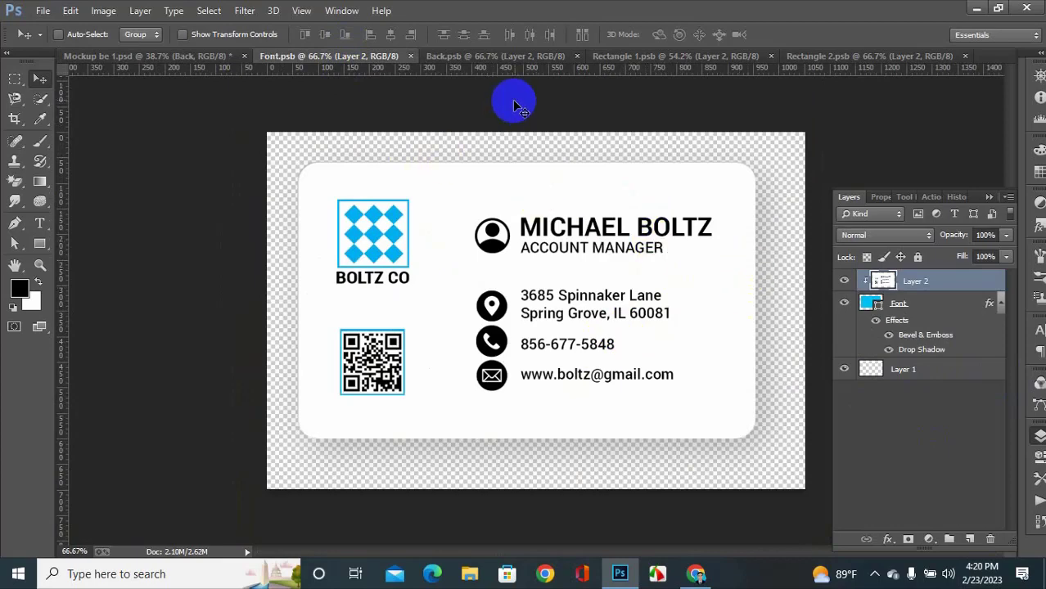
pyautogui.click(491, 57)
pyautogui.click(635, 56)
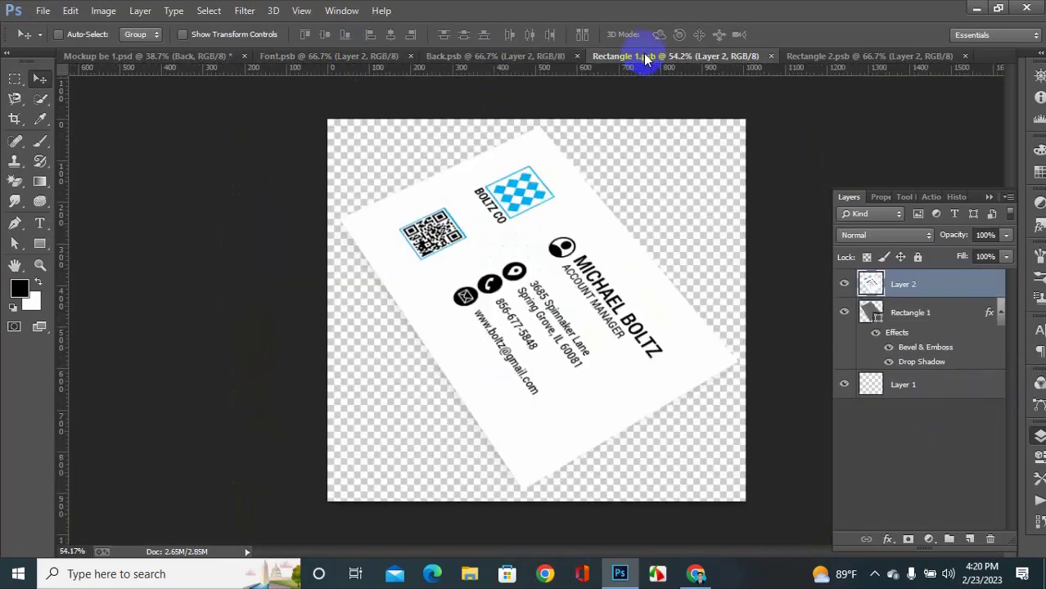
pyautogui.click(822, 63)
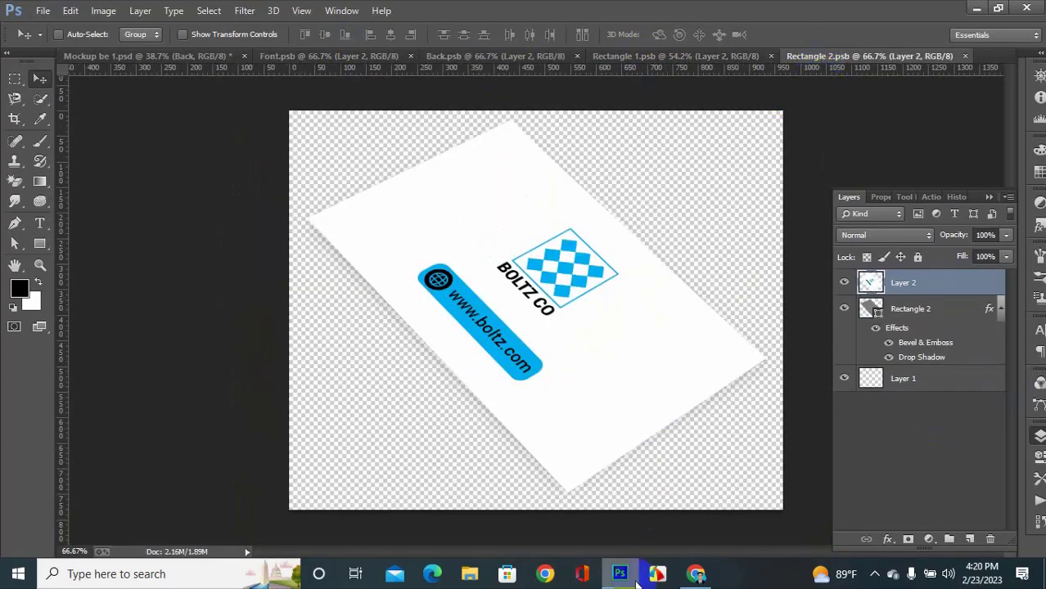
# - Switch to Chrome and browse the Google Images results for business card mockups around the GraphicBurger reference
pyautogui.click(696, 574)
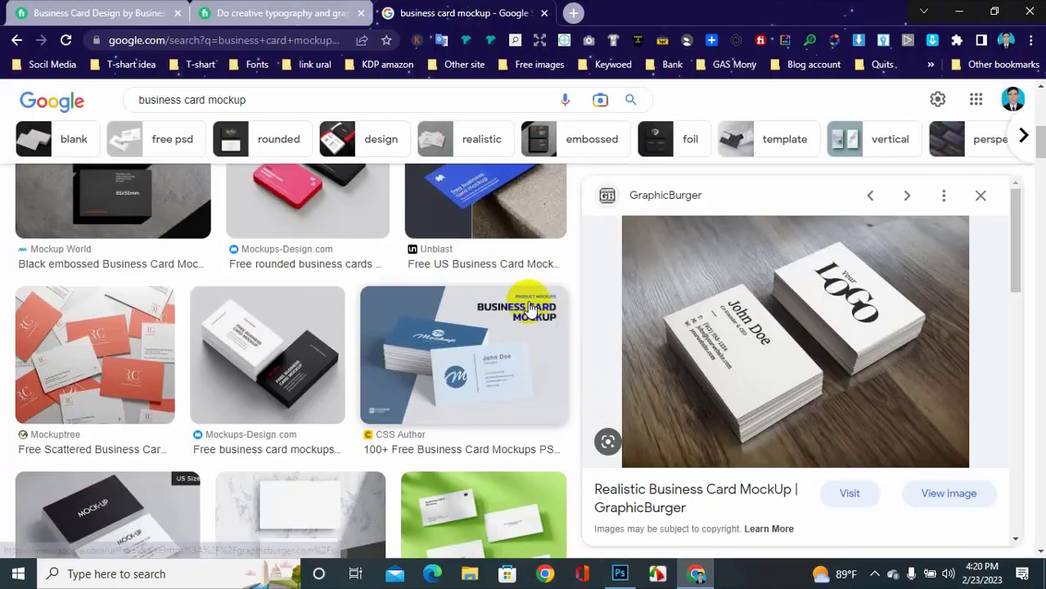
pyautogui.scroll(5, 530, 309)
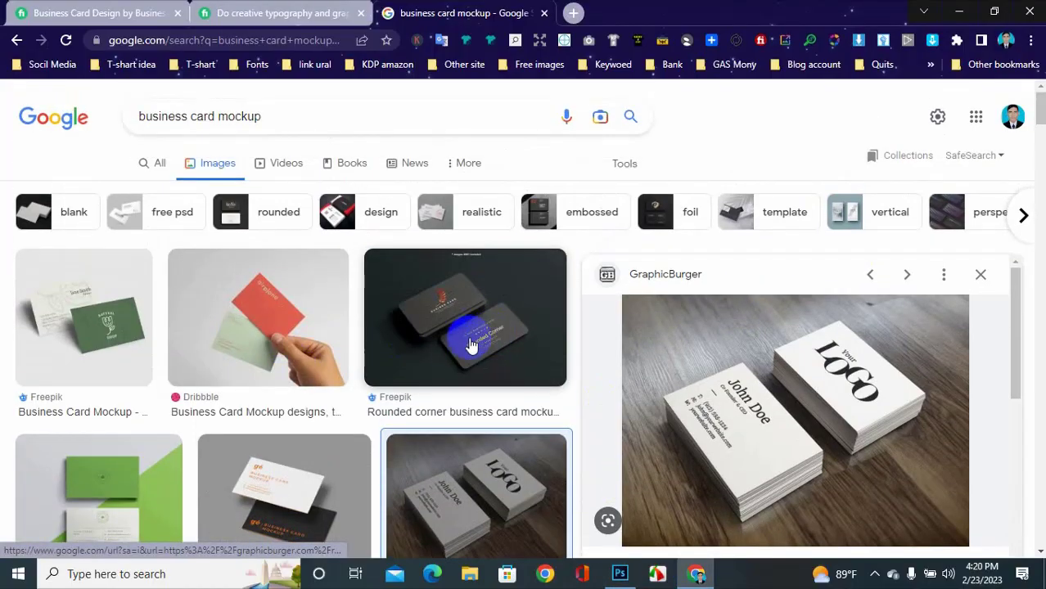
pyautogui.scroll(-8, 551, 478)
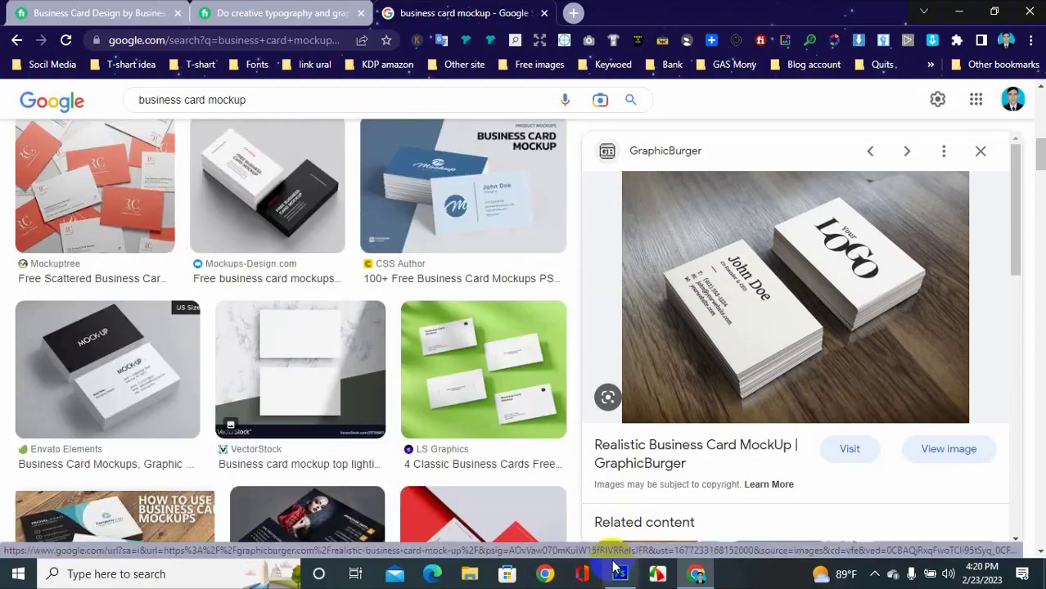